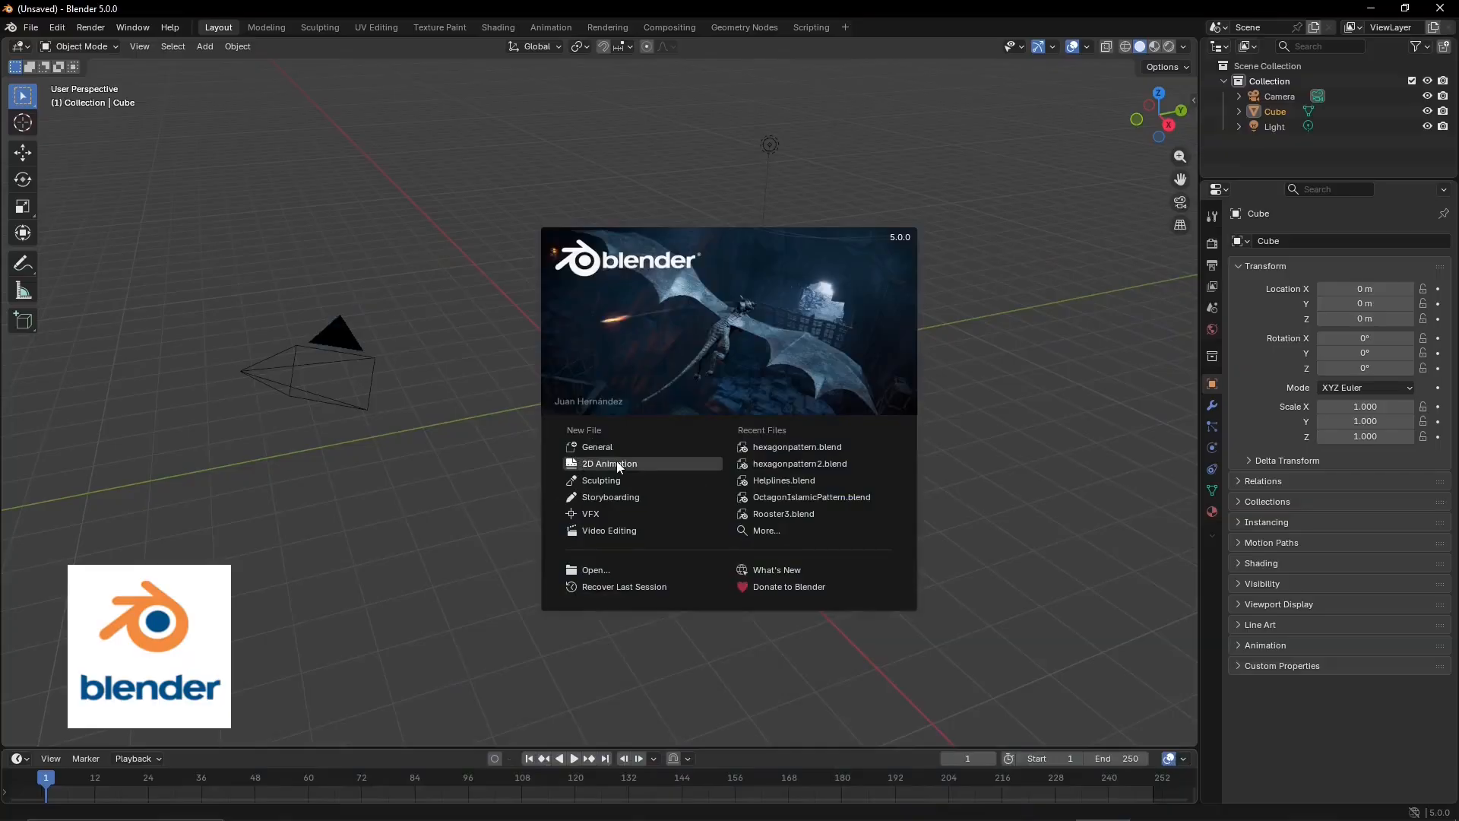
# Create a new 2D Animation file and set the output resolution to 3300 px in X and 2550 px in Y
pyautogui.click(617, 462)
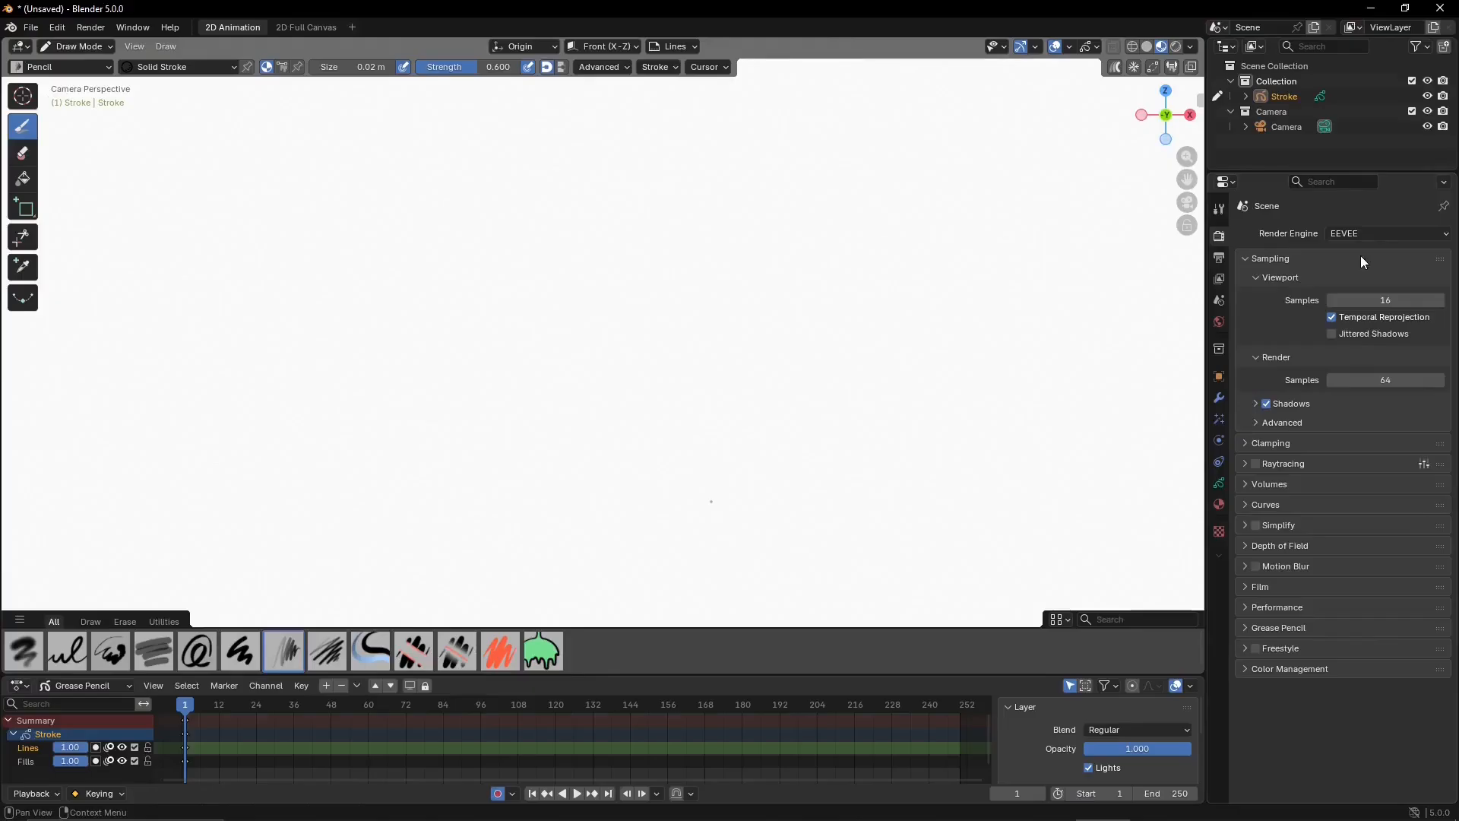
pyautogui.click(1219, 259)
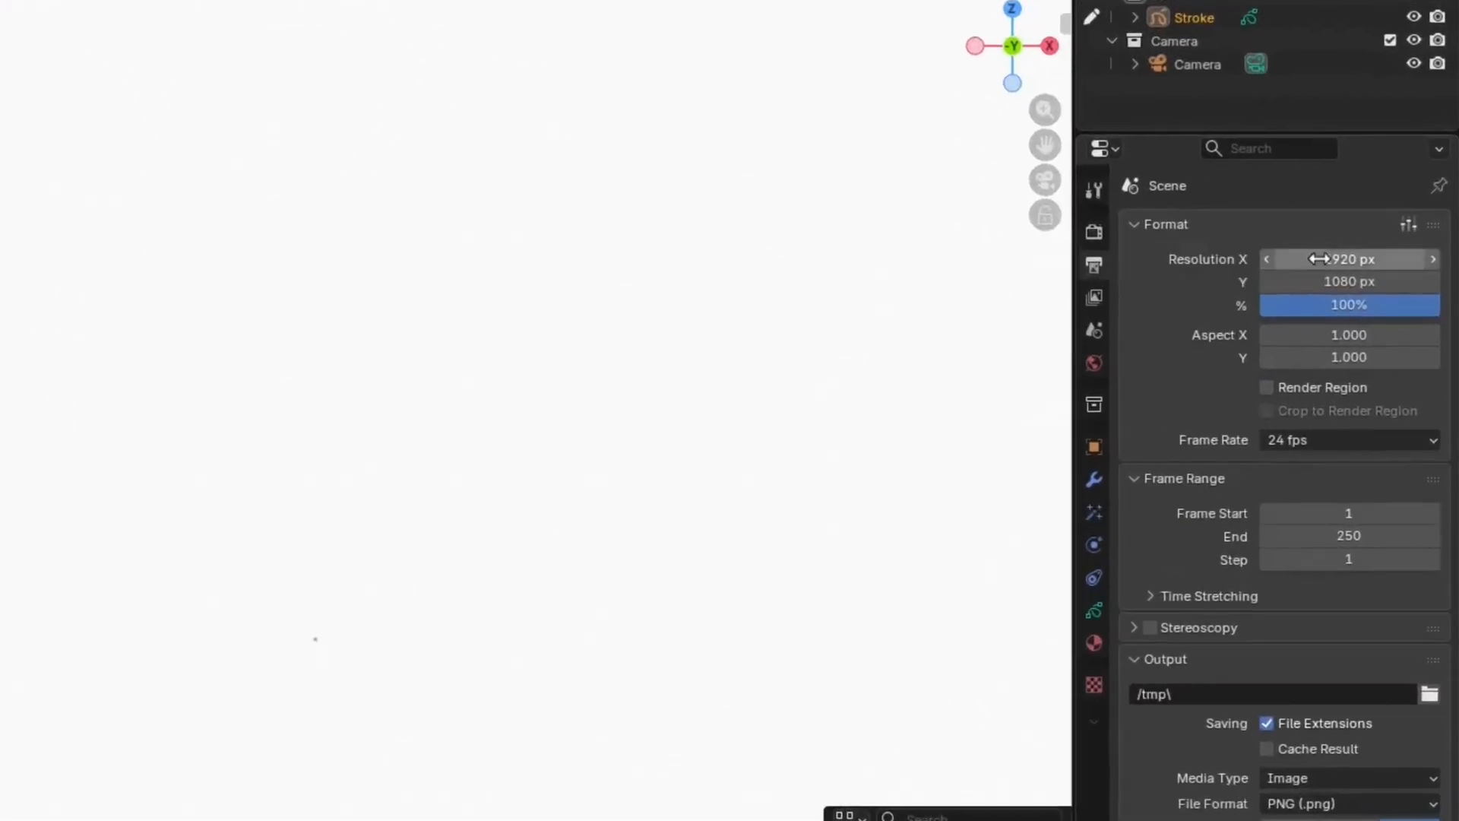
pyautogui.click(1369, 253)
pyautogui.write('3300')
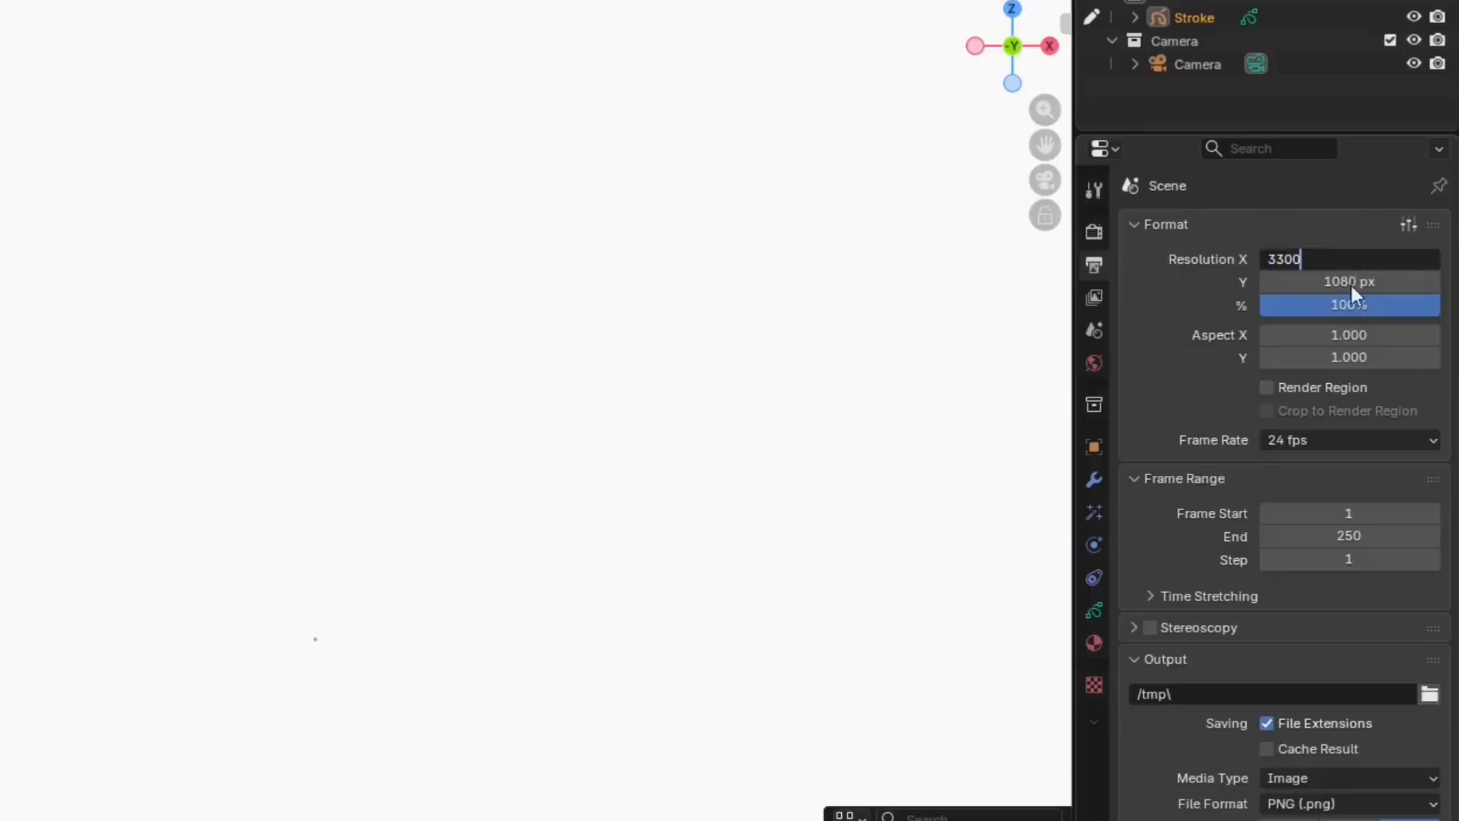
pyautogui.press('Return')
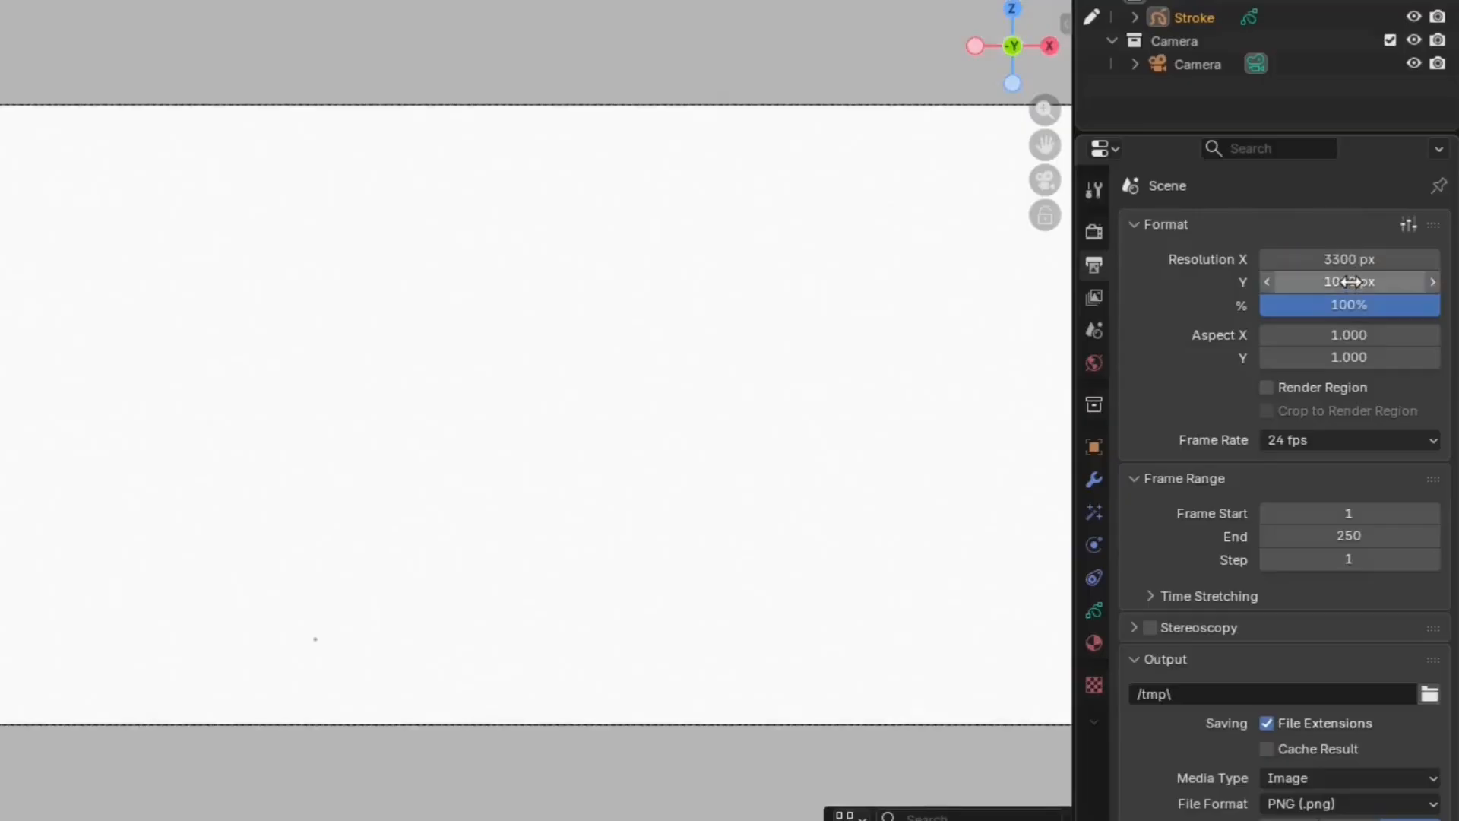
pyautogui.click(1353, 282)
pyautogui.write('2')
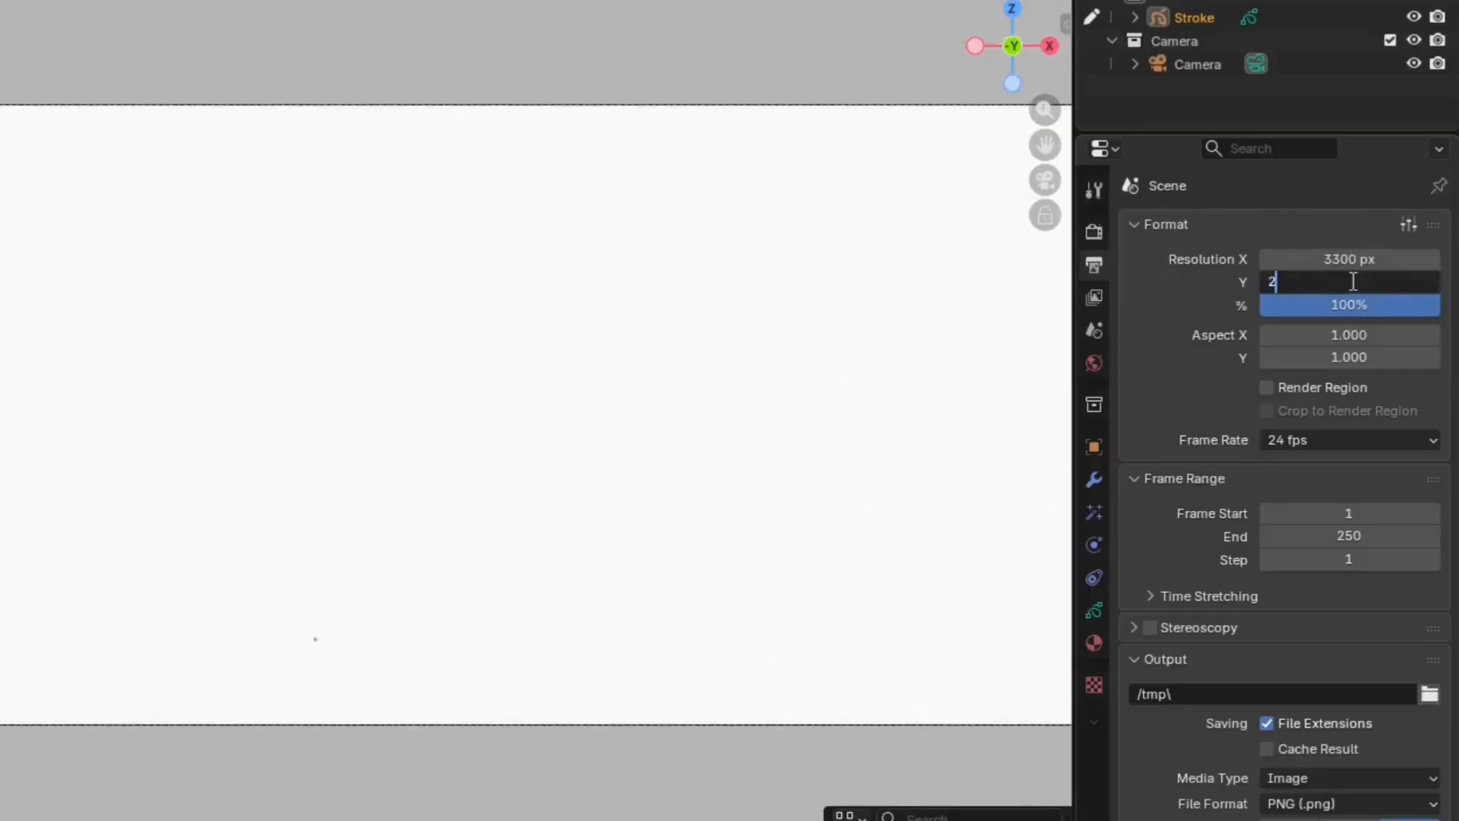
pyautogui.write('550')
pyautogui.press('Return')
# Switch to Object Mode and change the camera's lens type to Orthographic
pyautogui.click(76, 47)
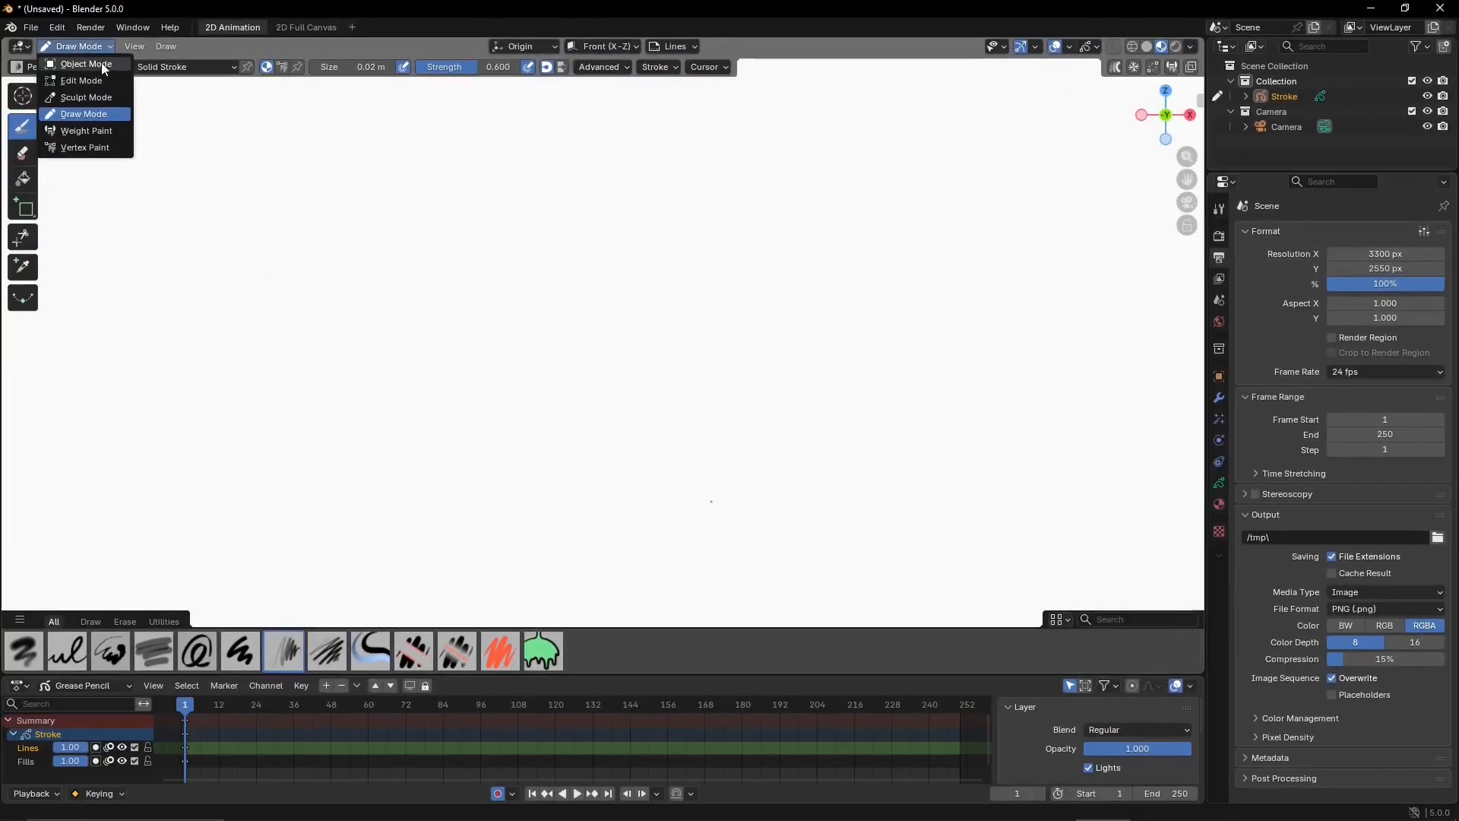
pyautogui.click(101, 64)
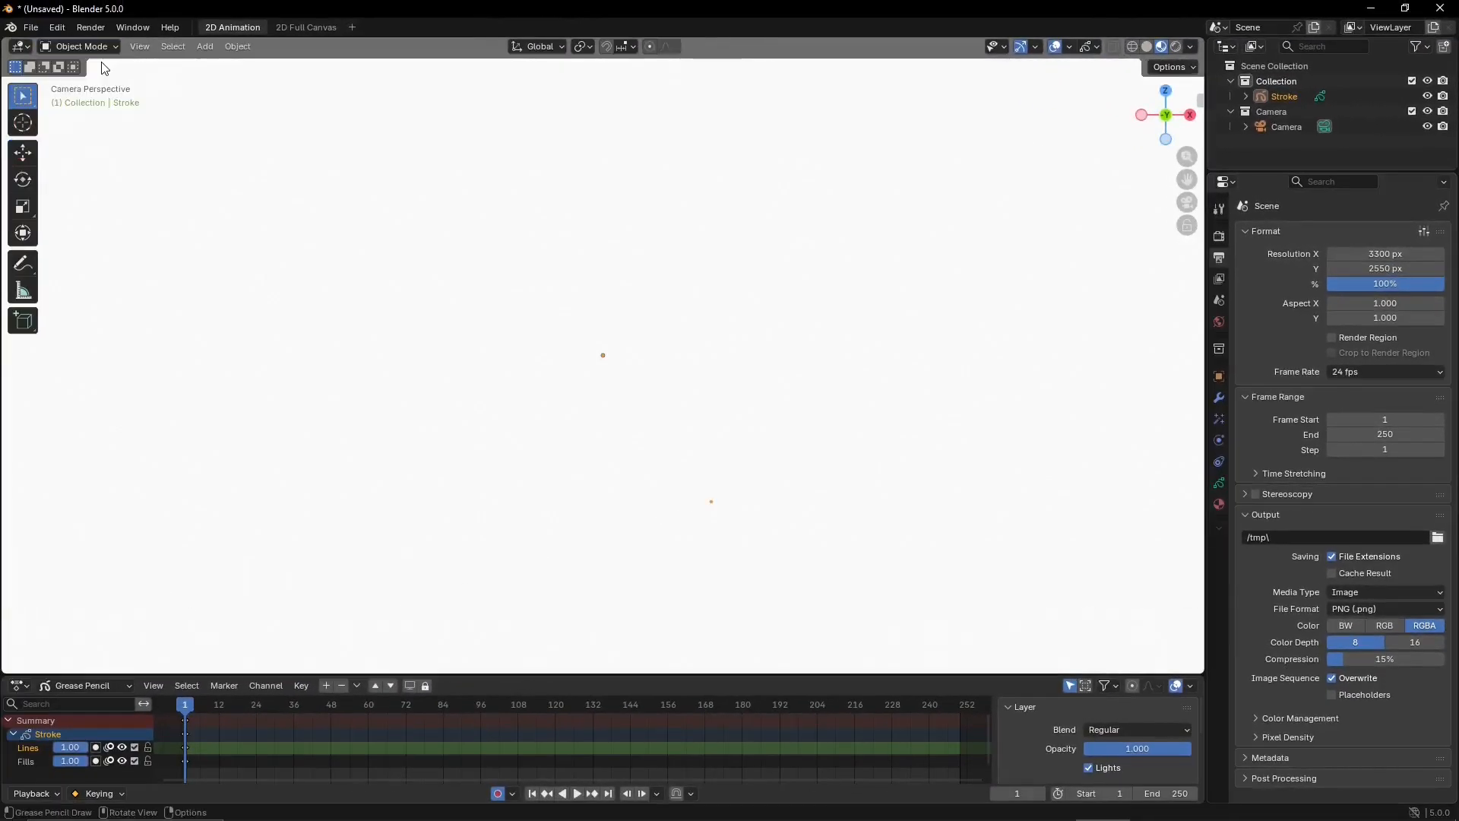
pyautogui.click(1246, 127)
pyautogui.click(1308, 141)
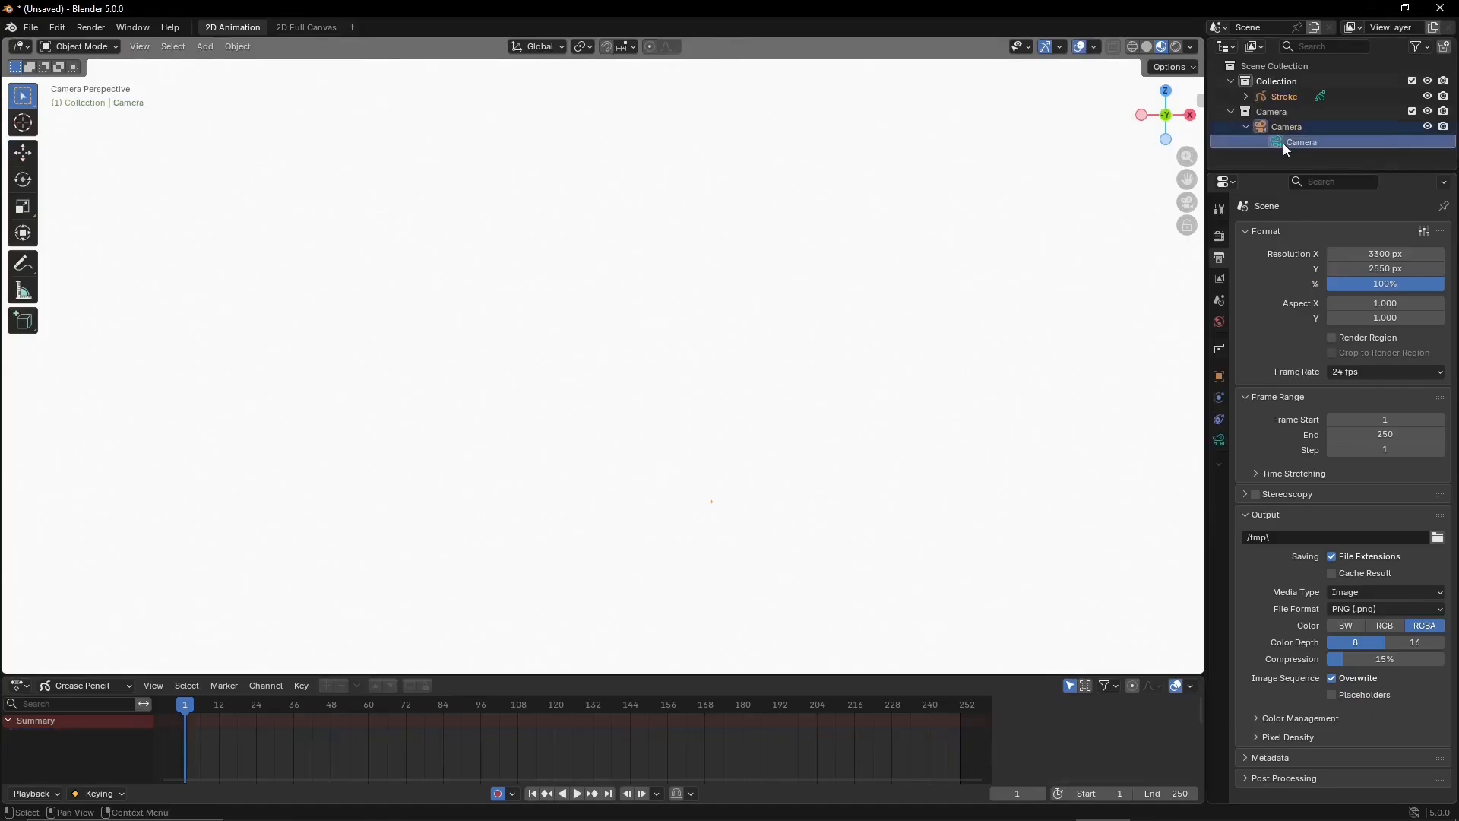
pyautogui.click(1273, 143)
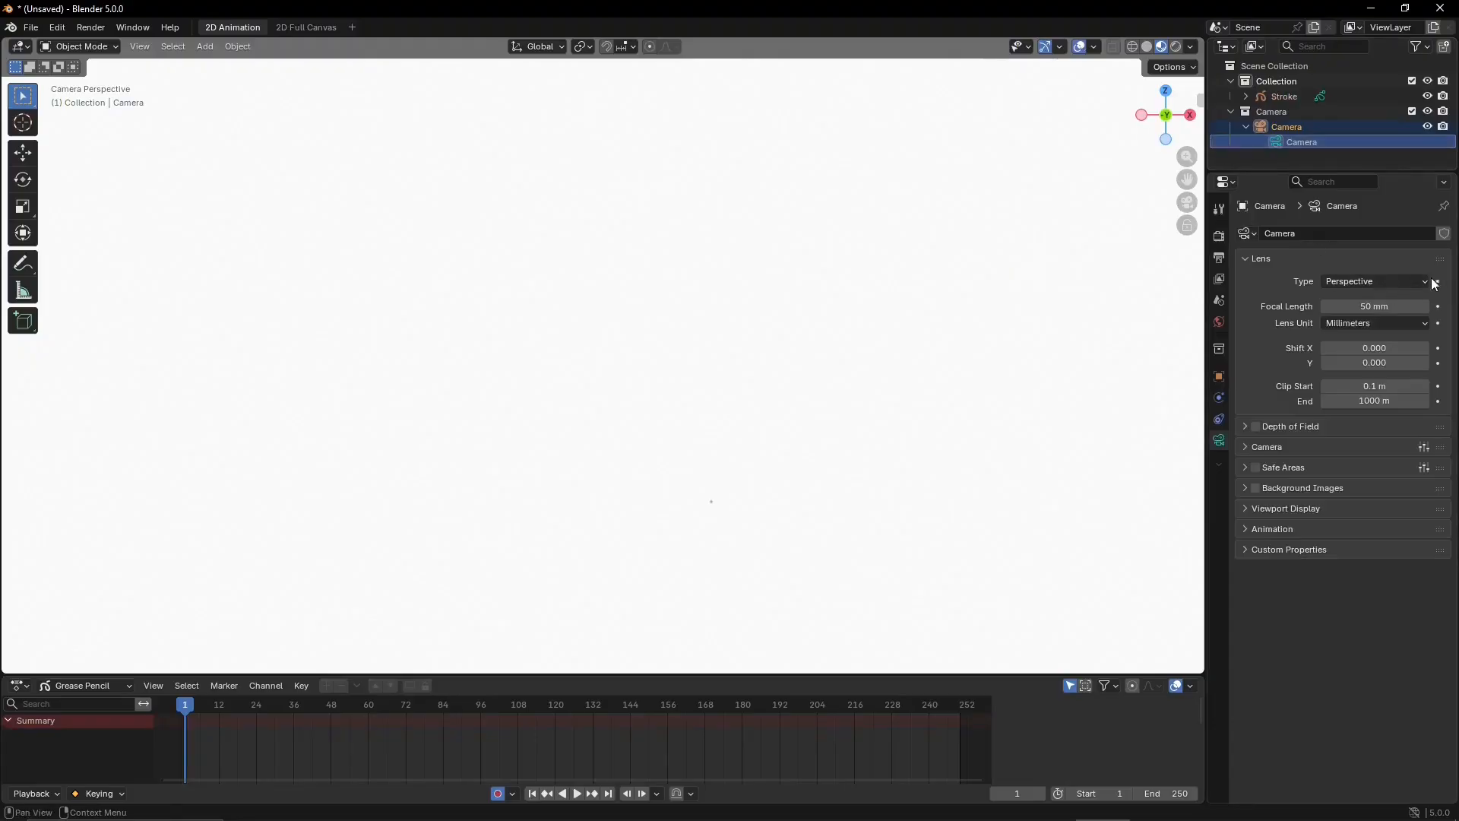
pyautogui.click(1418, 281)
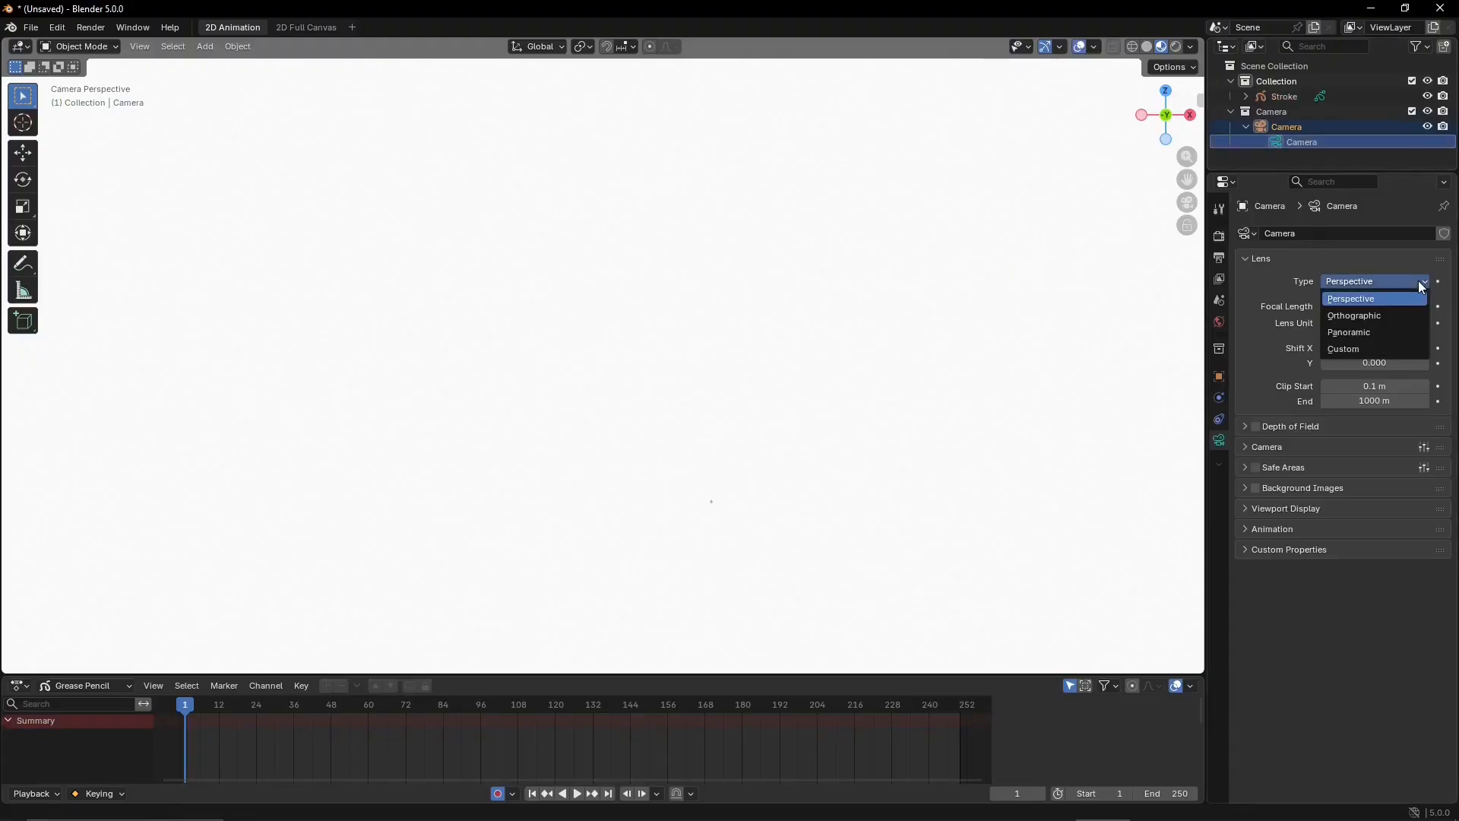
pyautogui.click(1389, 316)
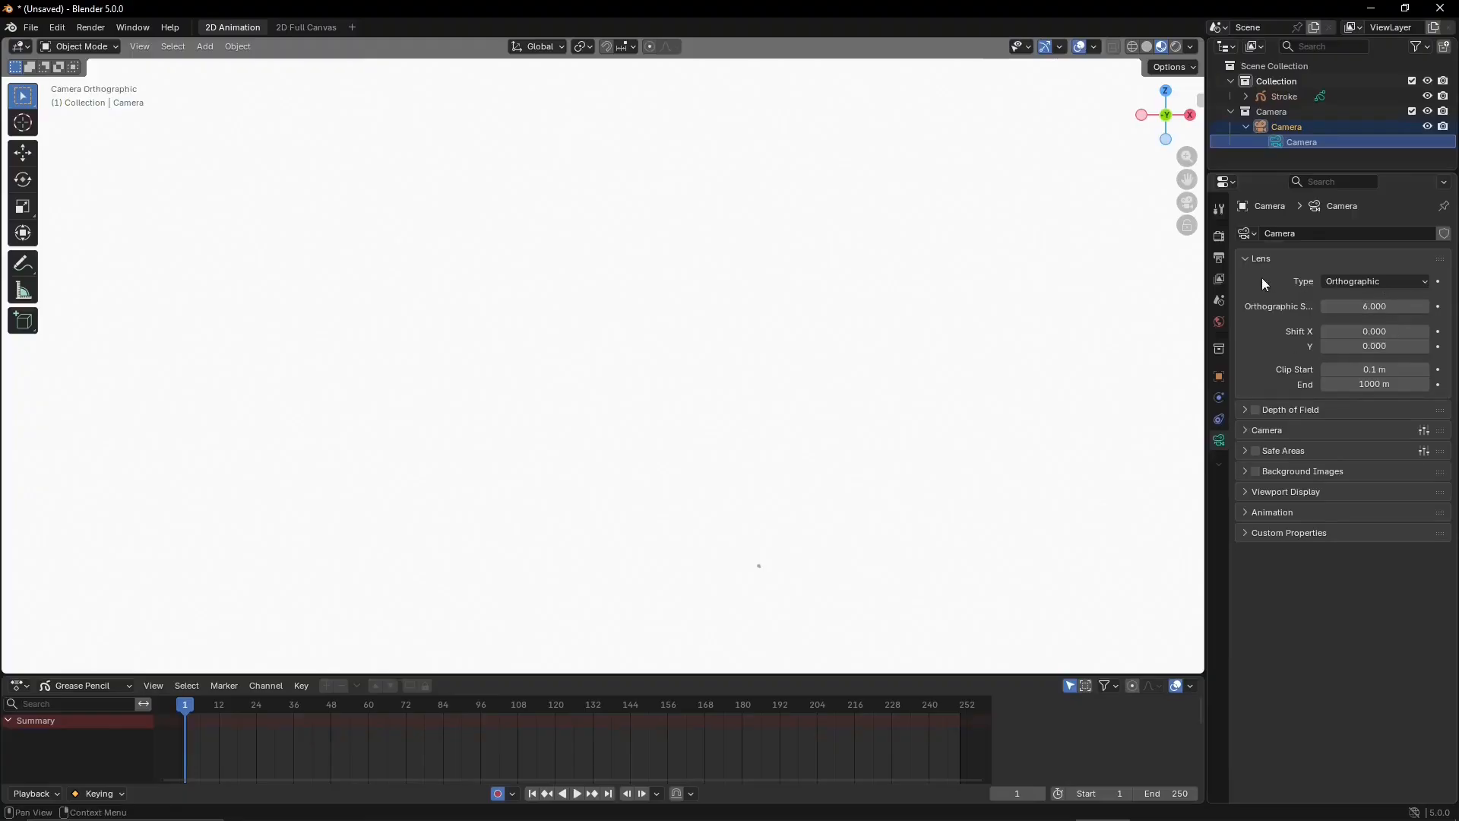
# Add a Plain Axes empty at the scene centre as a drawing guide
pyautogui.click(205, 46)
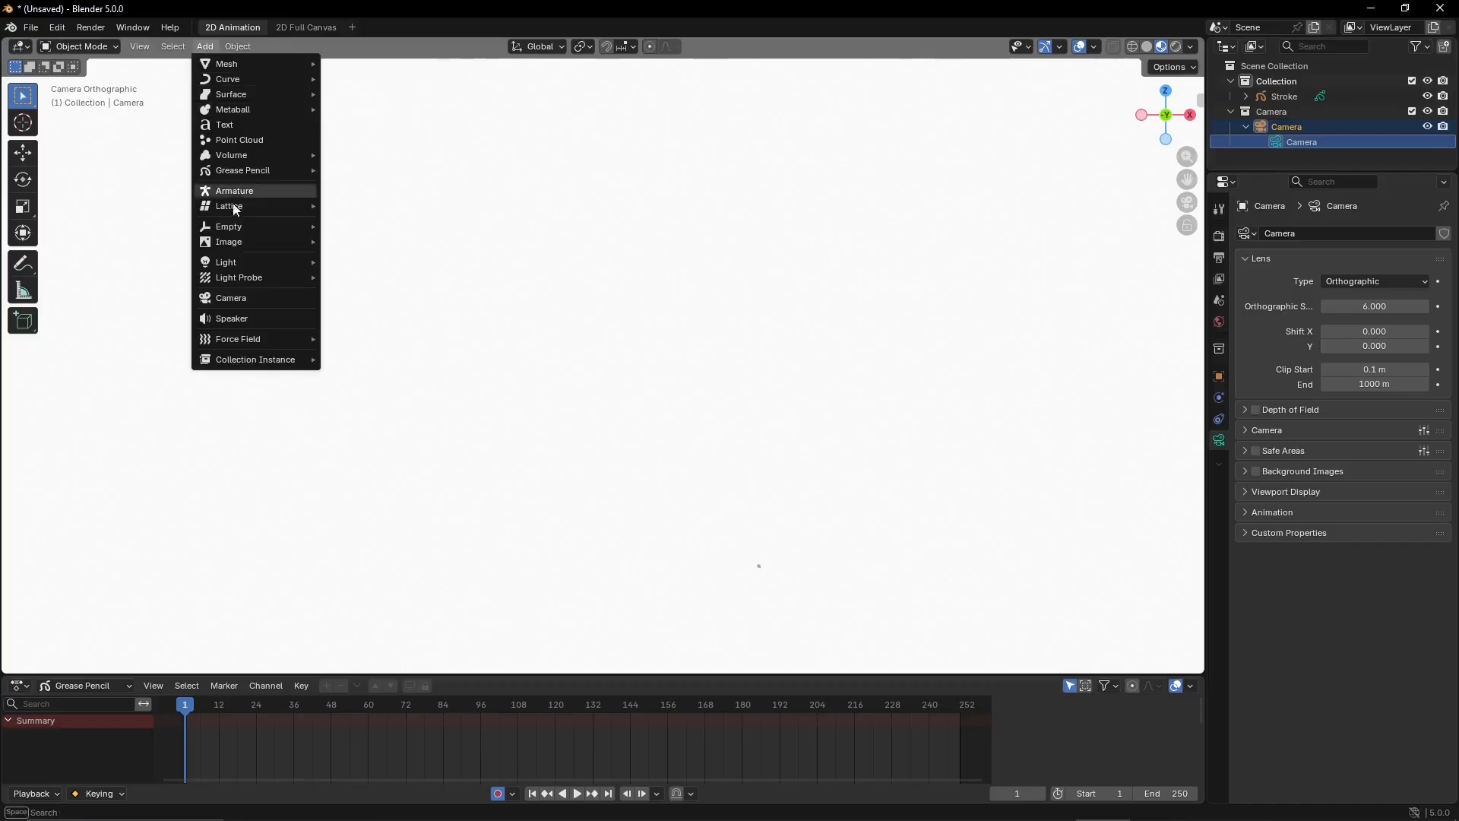
pyautogui.moveTo(240, 231)
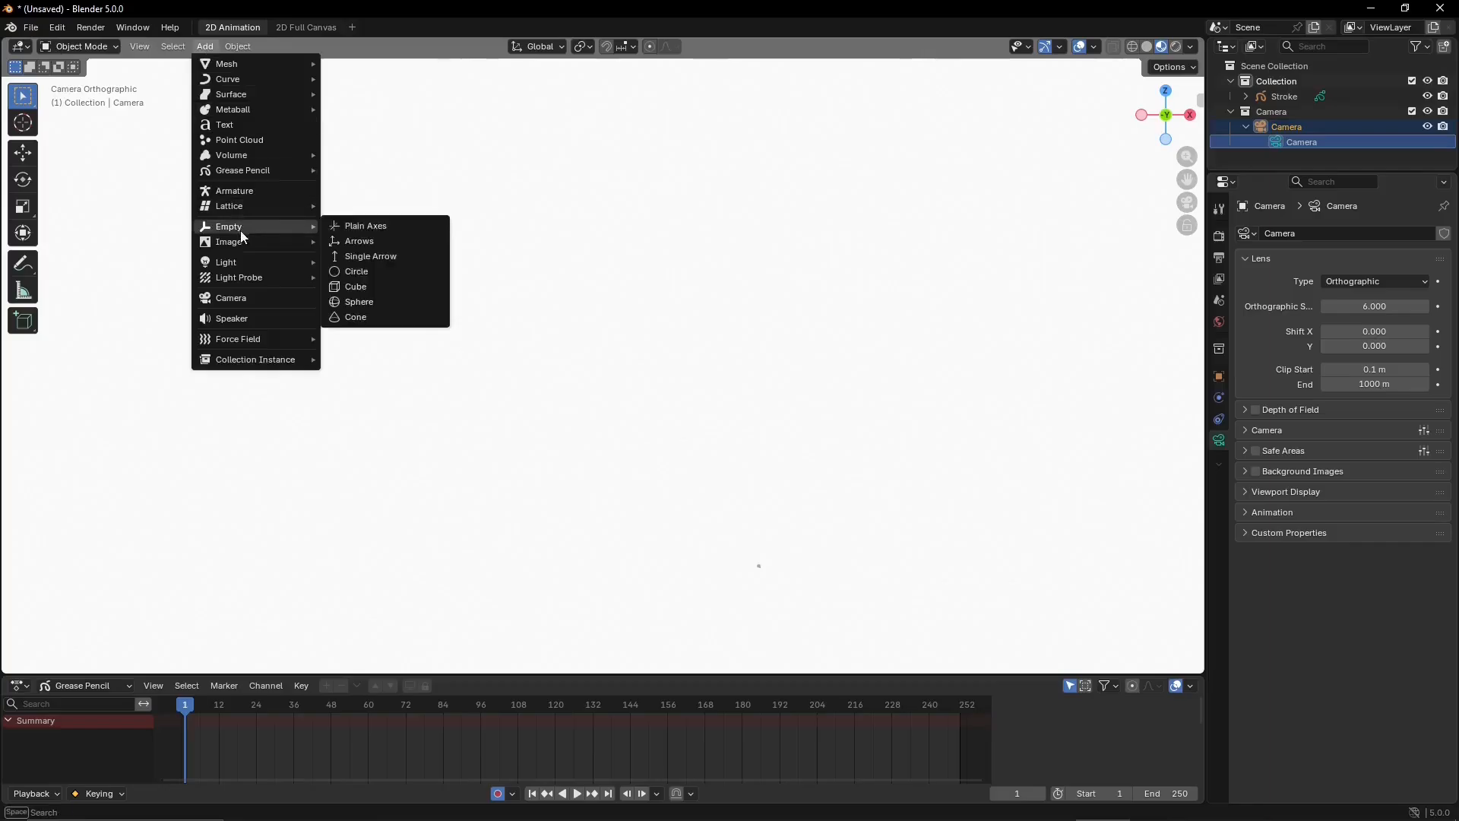
pyautogui.click(363, 225)
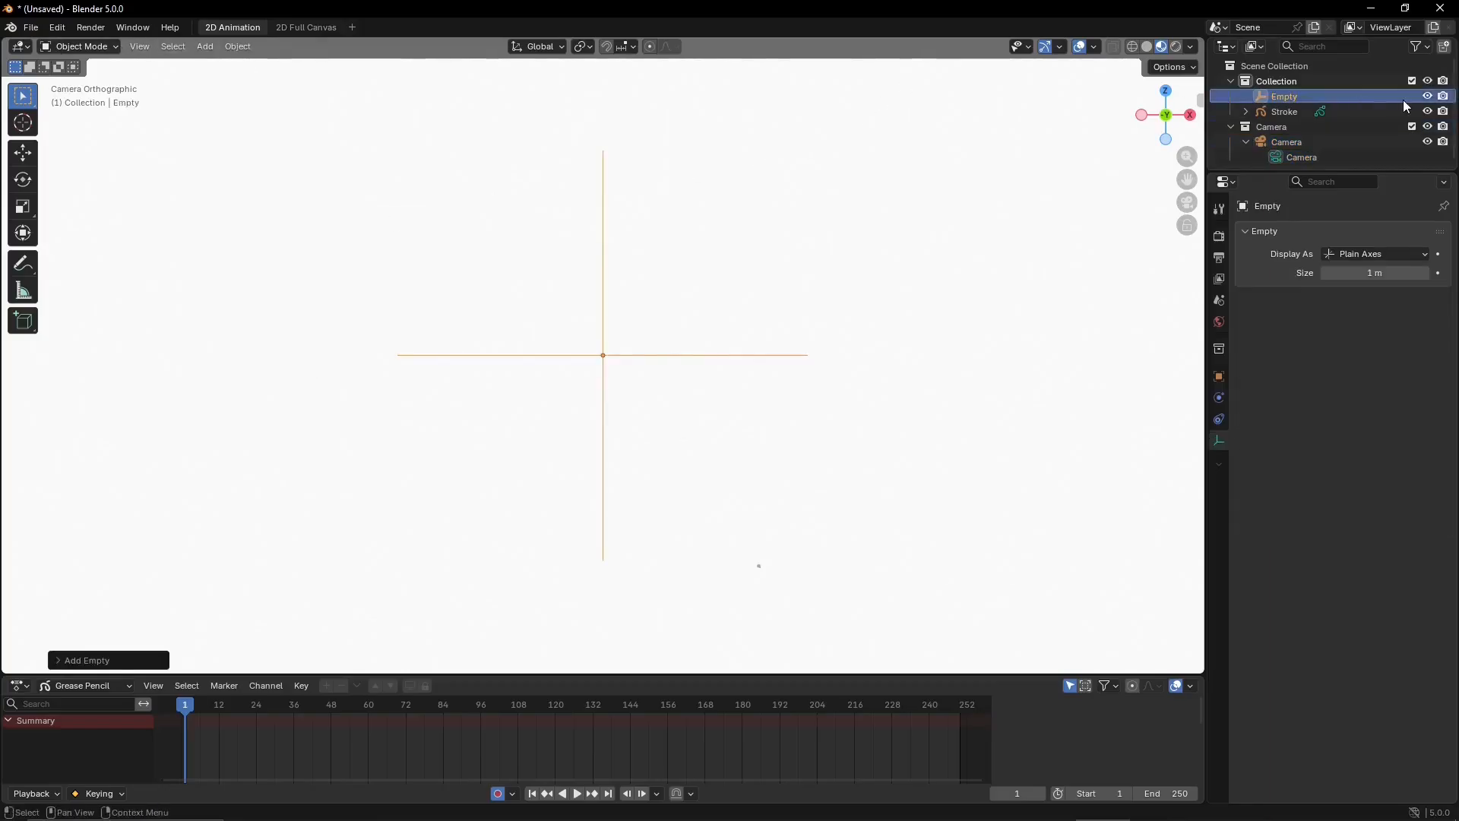
# Put the Stroke object in Draw Mode and set up the Circle tool with a 0.005 m brush size and 6 subdivisions
pyautogui.click(1279, 112)
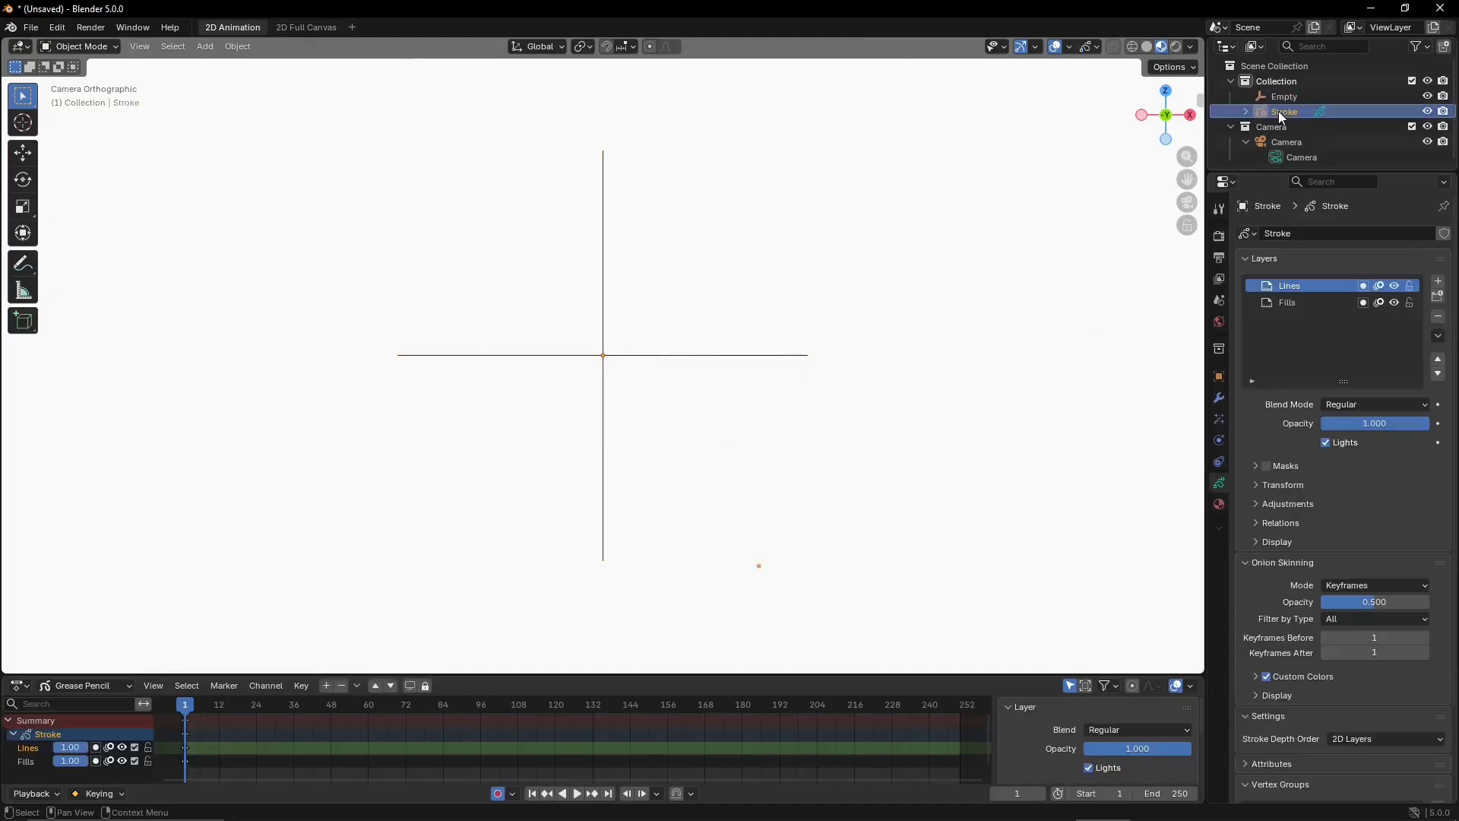
pyautogui.click(116, 47)
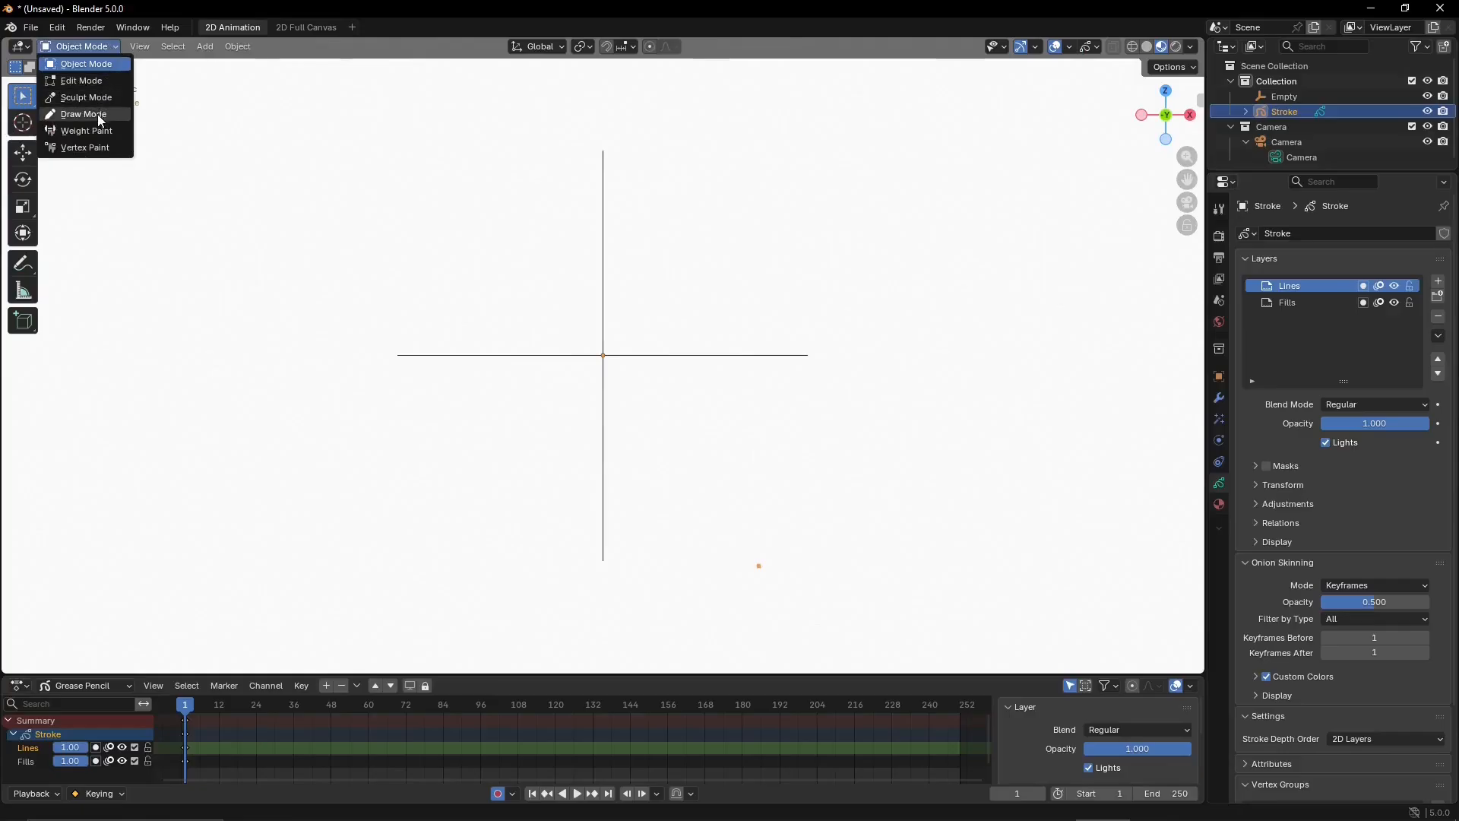
pyautogui.click(84, 114)
pyautogui.click(361, 68)
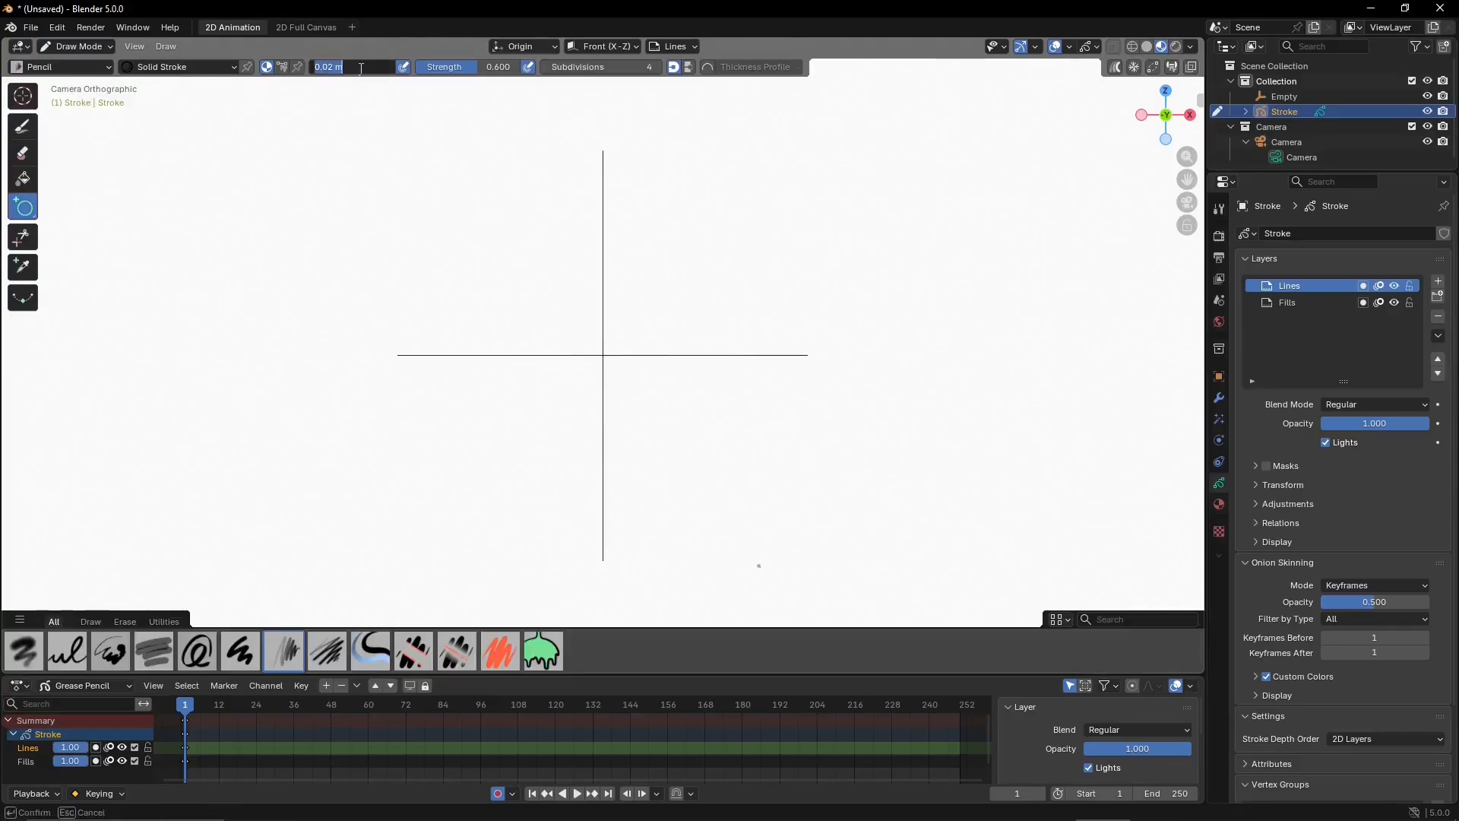
pyautogui.click(328, 66)
pyautogui.press('Return')
pyautogui.click(630, 64)
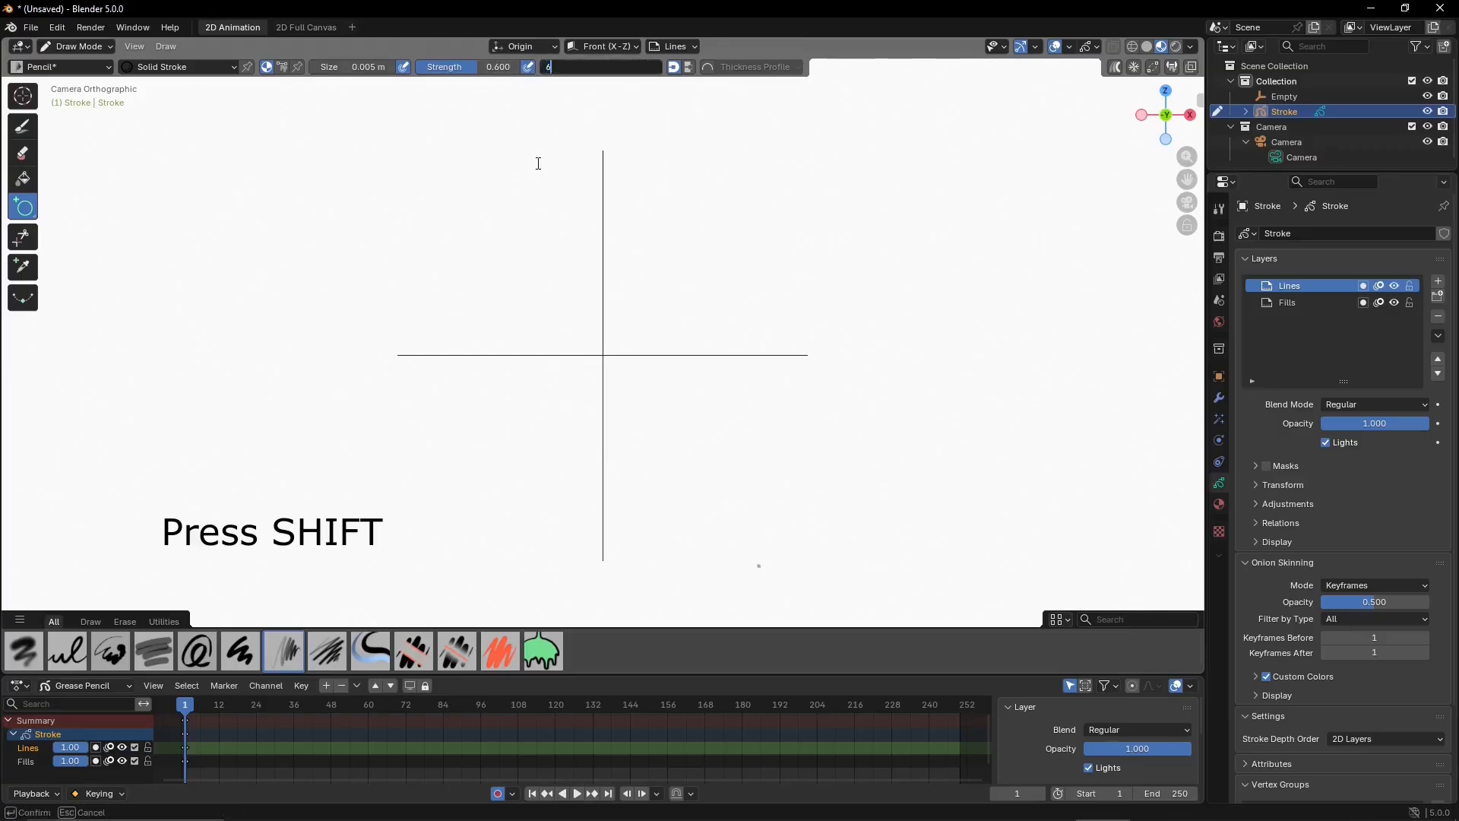
pyautogui.write('6')
pyautogui.press('Return')
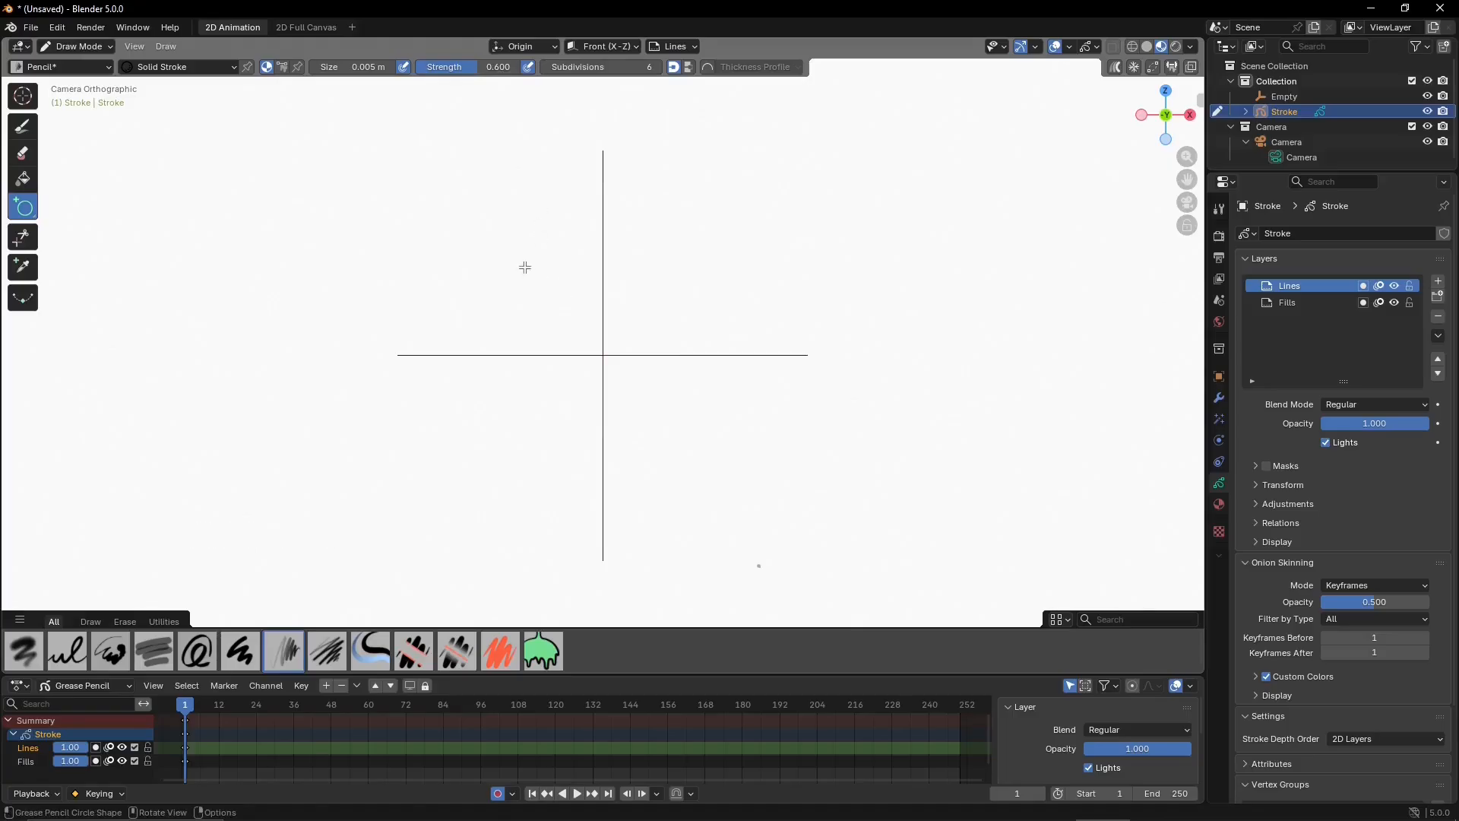
# Draw a regular octagon with the Circle tool and centre it on the crossing of the empty's axes
pyautogui.press('shift')
pyautogui.keyDown('shift'); pyautogui.moveTo(524, 267); pyautogui.dragTo(679, 447); pyautogui.keyUp('shift')
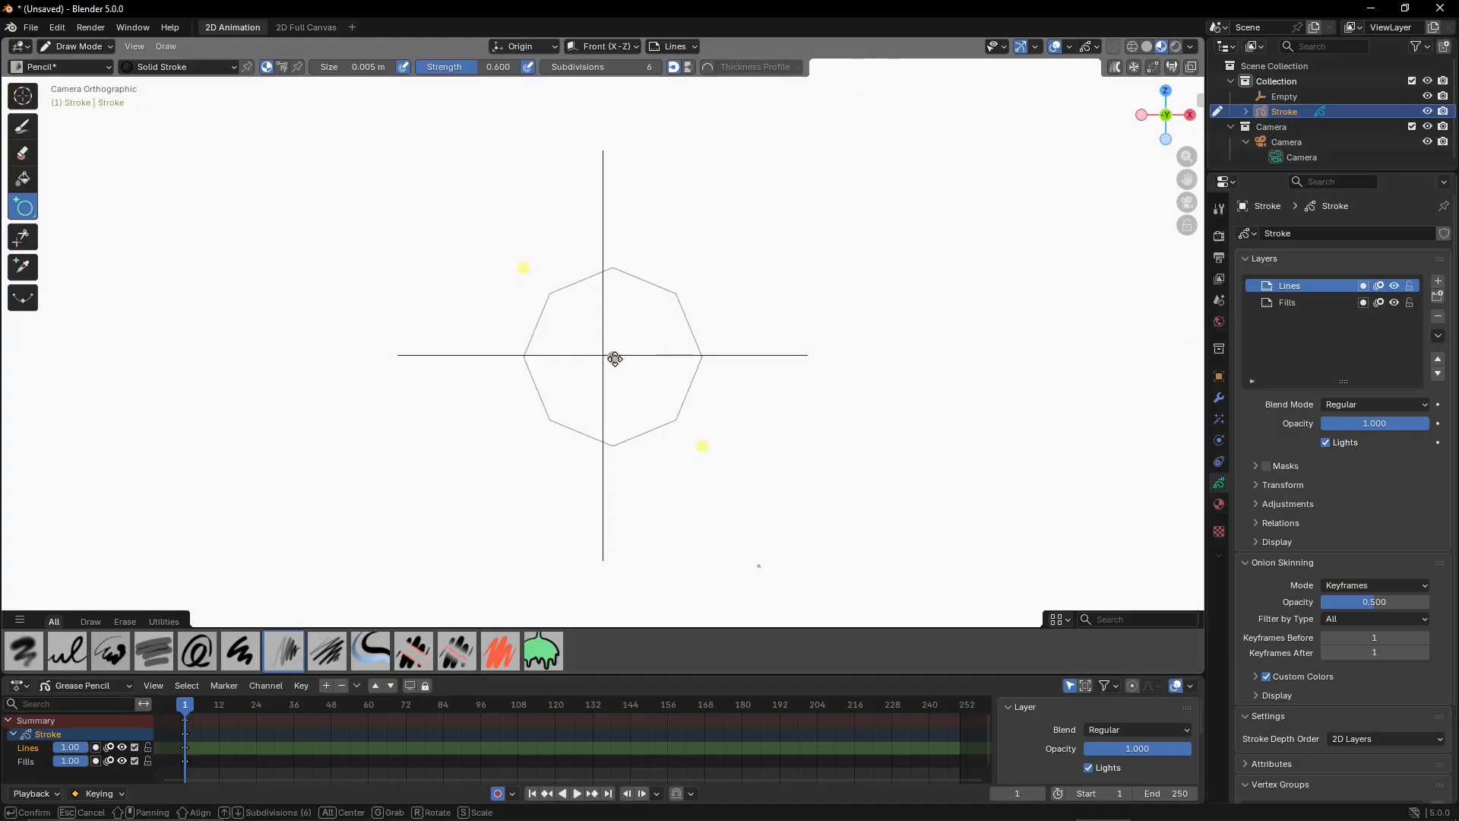
pyautogui.moveTo(613, 357); pyautogui.dragTo(604, 355)
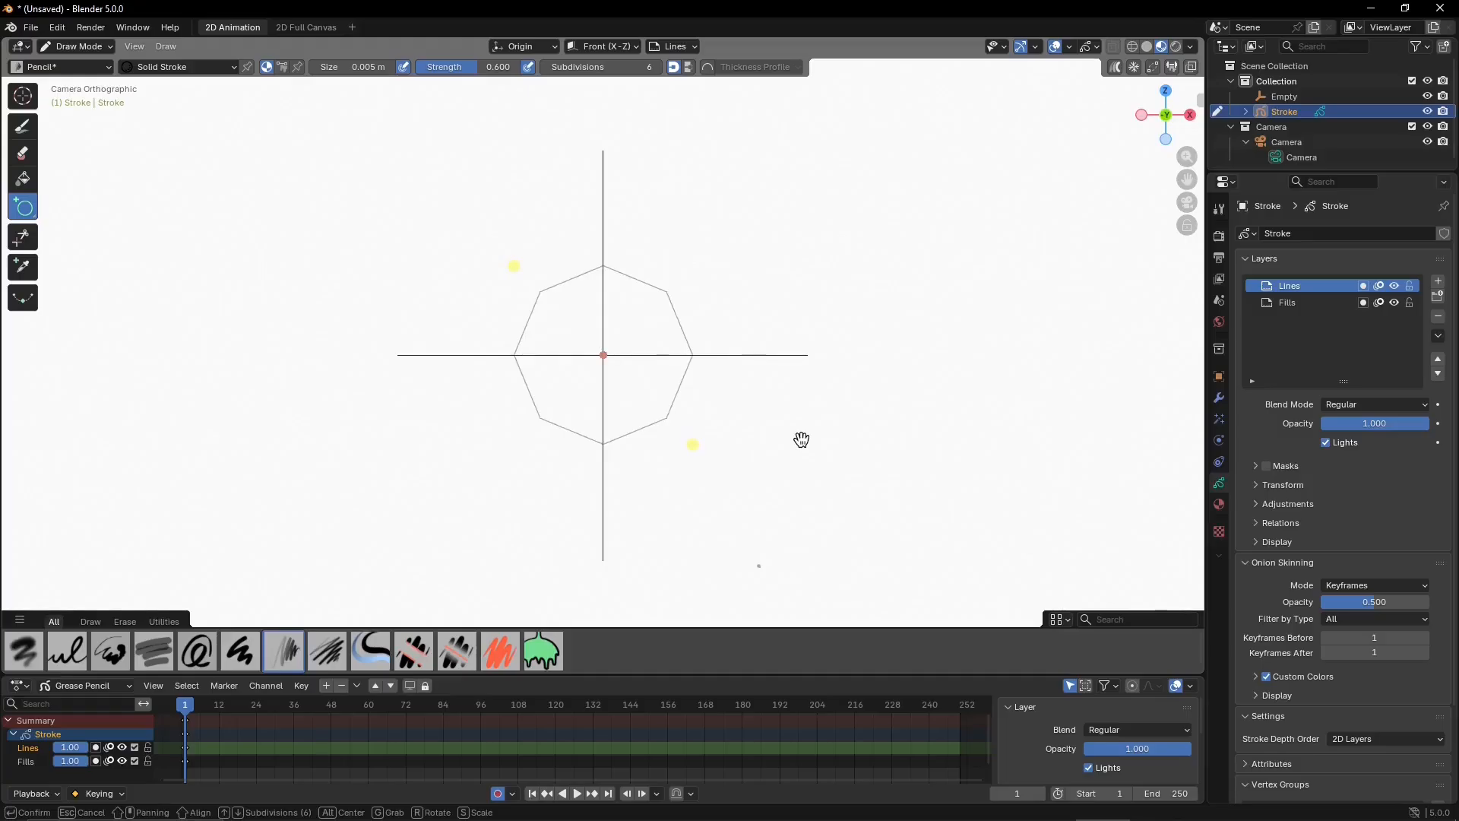
pyautogui.press('Return')
# Add a new Grease Pencil layer and a layer group, and place the new layer and the Lines layer inside the group
pyautogui.press('Tab')
pyautogui.click(1439, 282)
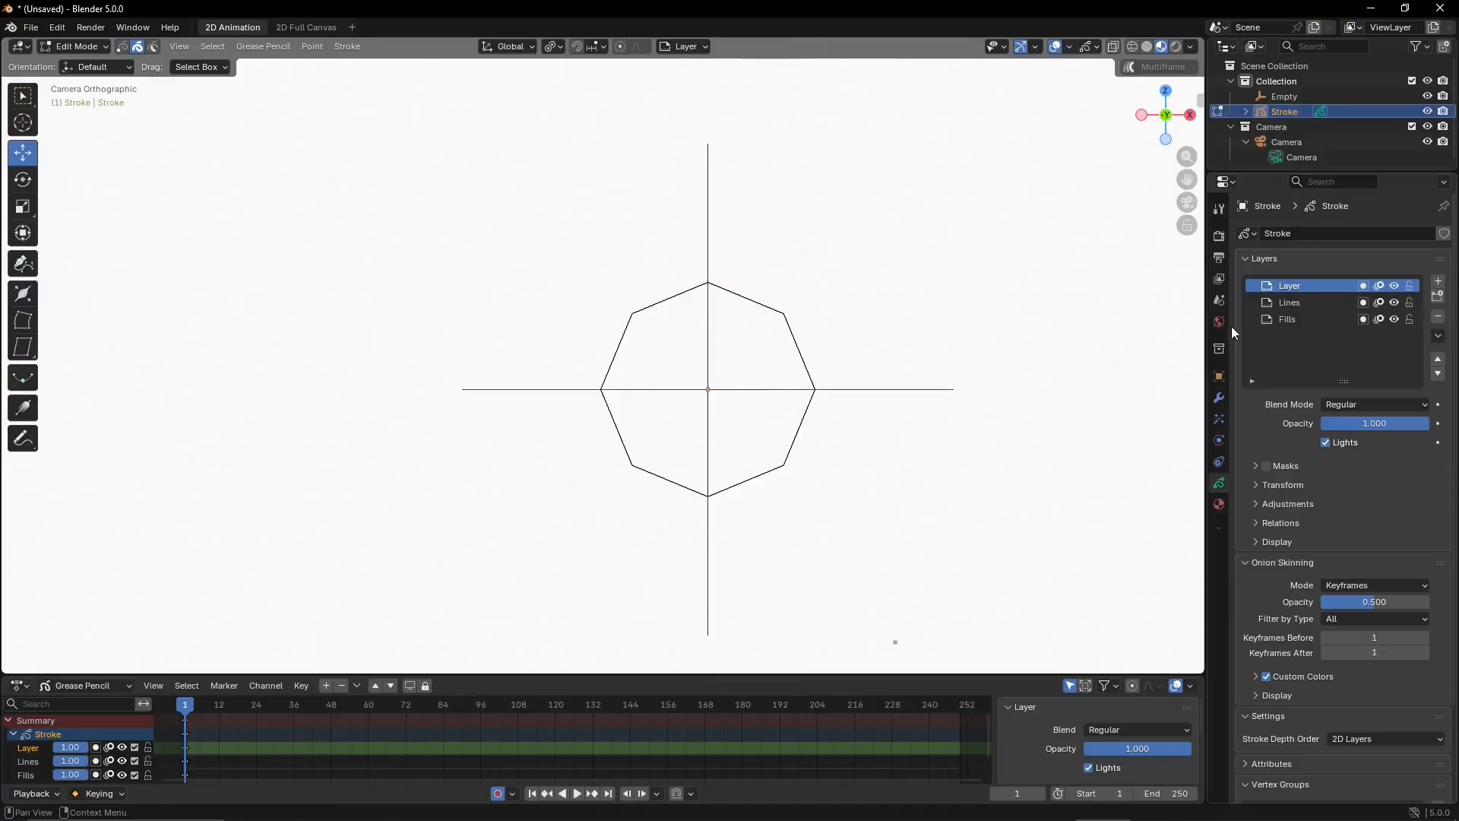
pyautogui.click(1437, 296)
pyautogui.moveTo(1270, 323); pyautogui.dragTo(1266, 288)
# Draw a square on the new layer with the Box tool, joining the octagon's diagonal corners and centred on the axes
pyautogui.press('Tab')
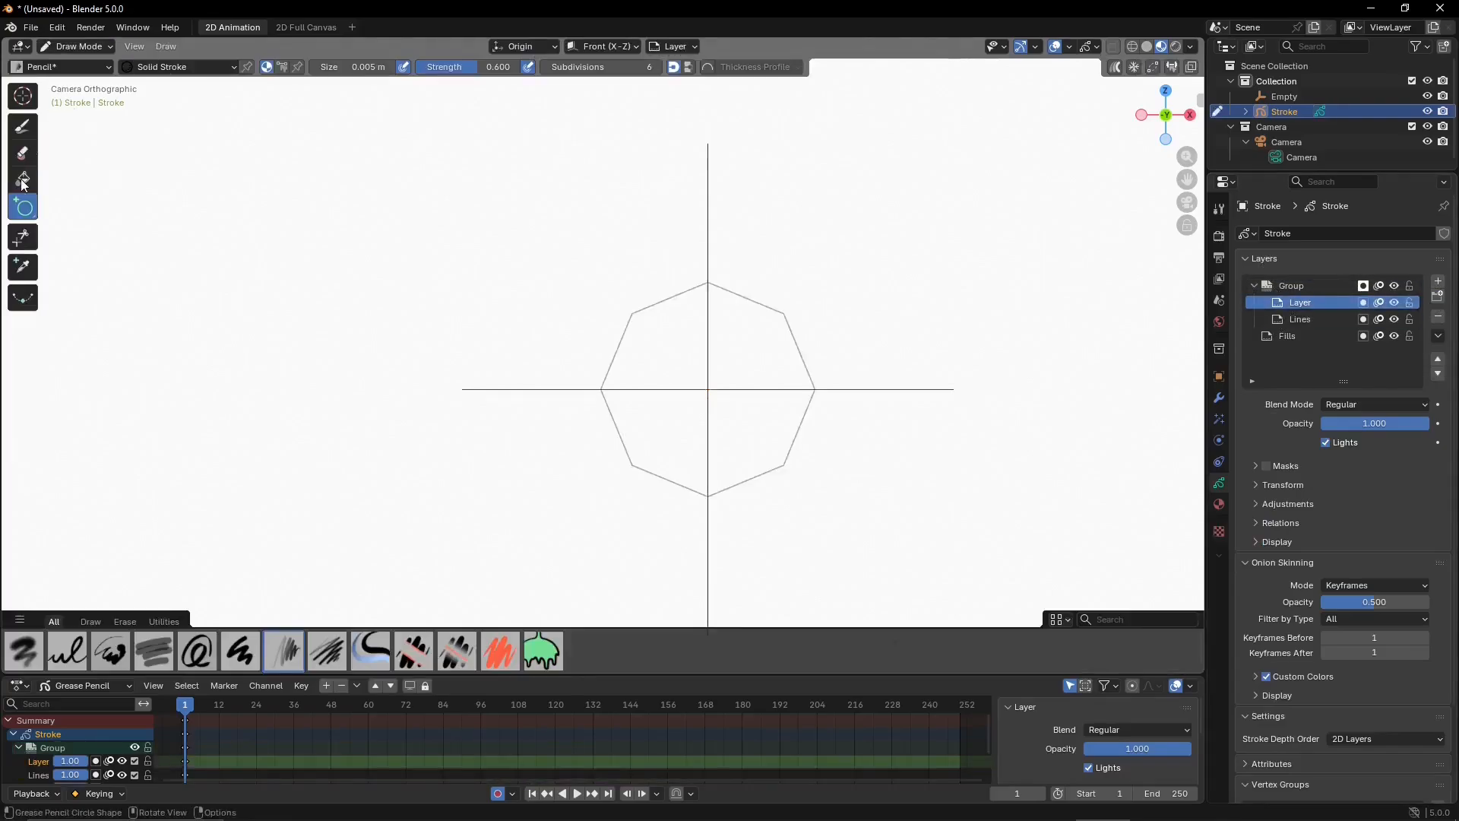
pyautogui.click(26, 214)
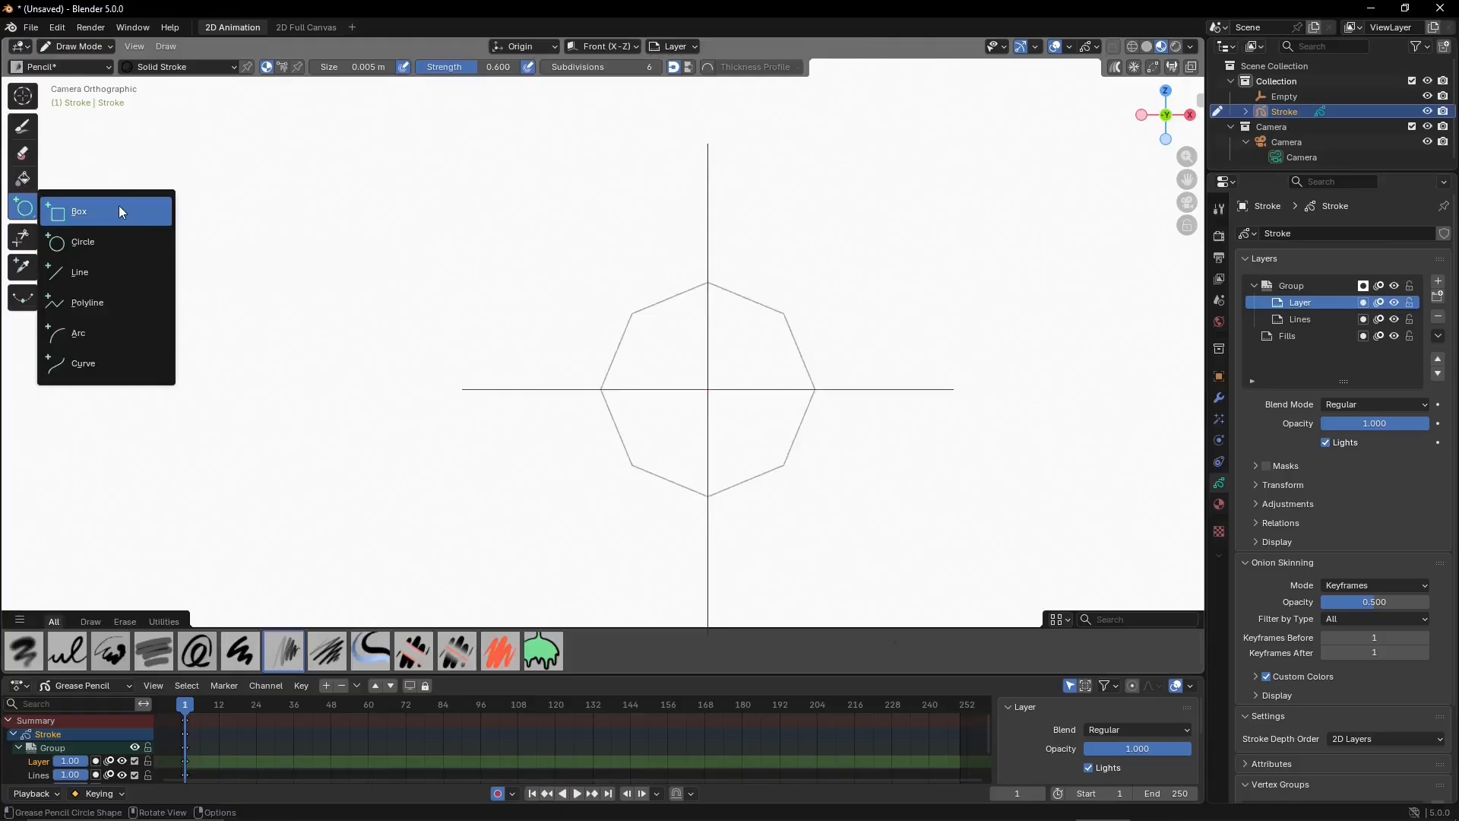
pyautogui.click(119, 212)
pyautogui.keyDown('shift'); pyautogui.moveTo(629, 313); pyautogui.dragTo(780, 466); pyautogui.keyUp('shift')
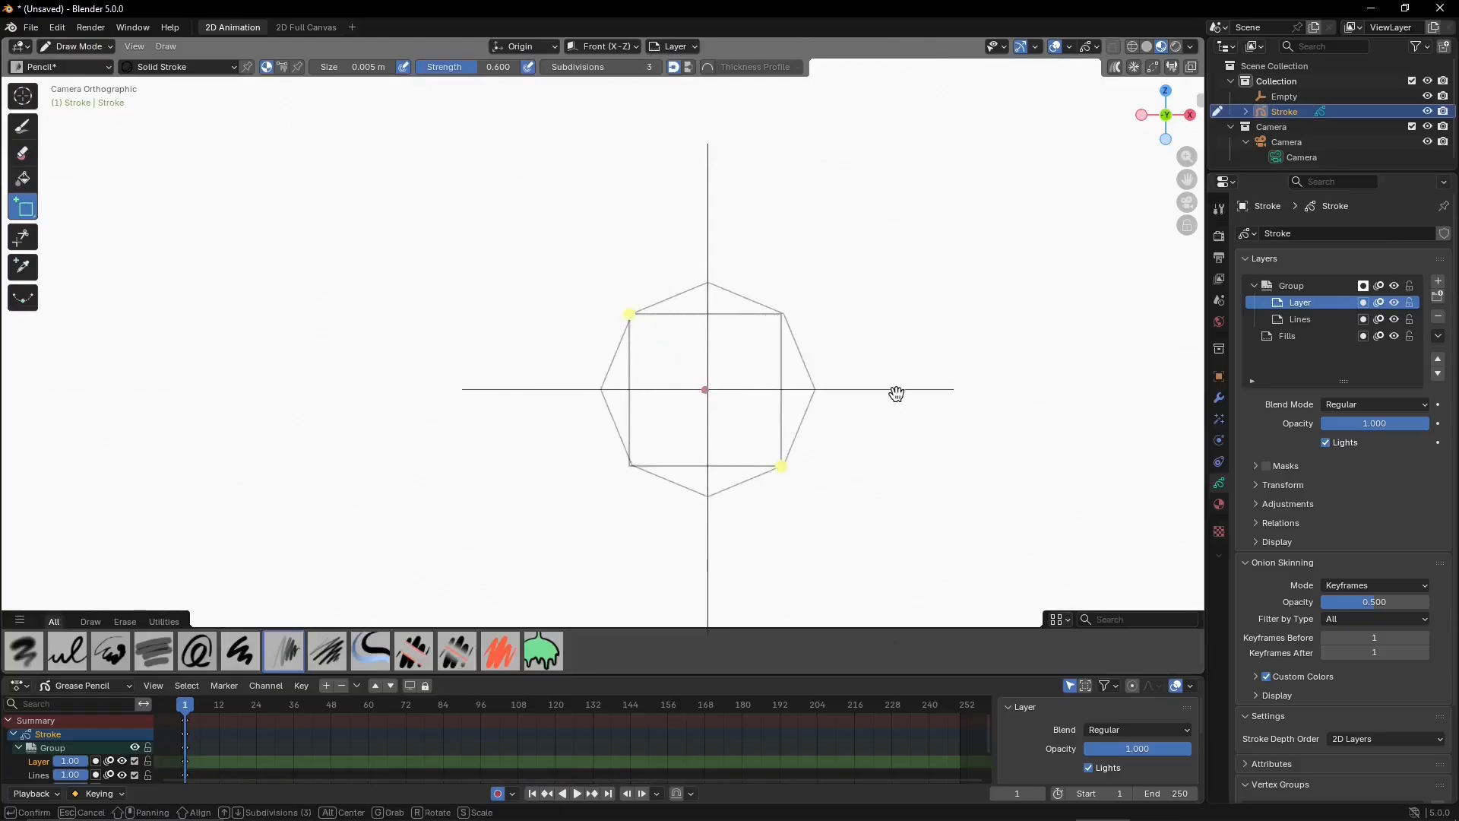
pyautogui.moveTo(704, 390); pyautogui.dragTo(708, 389)
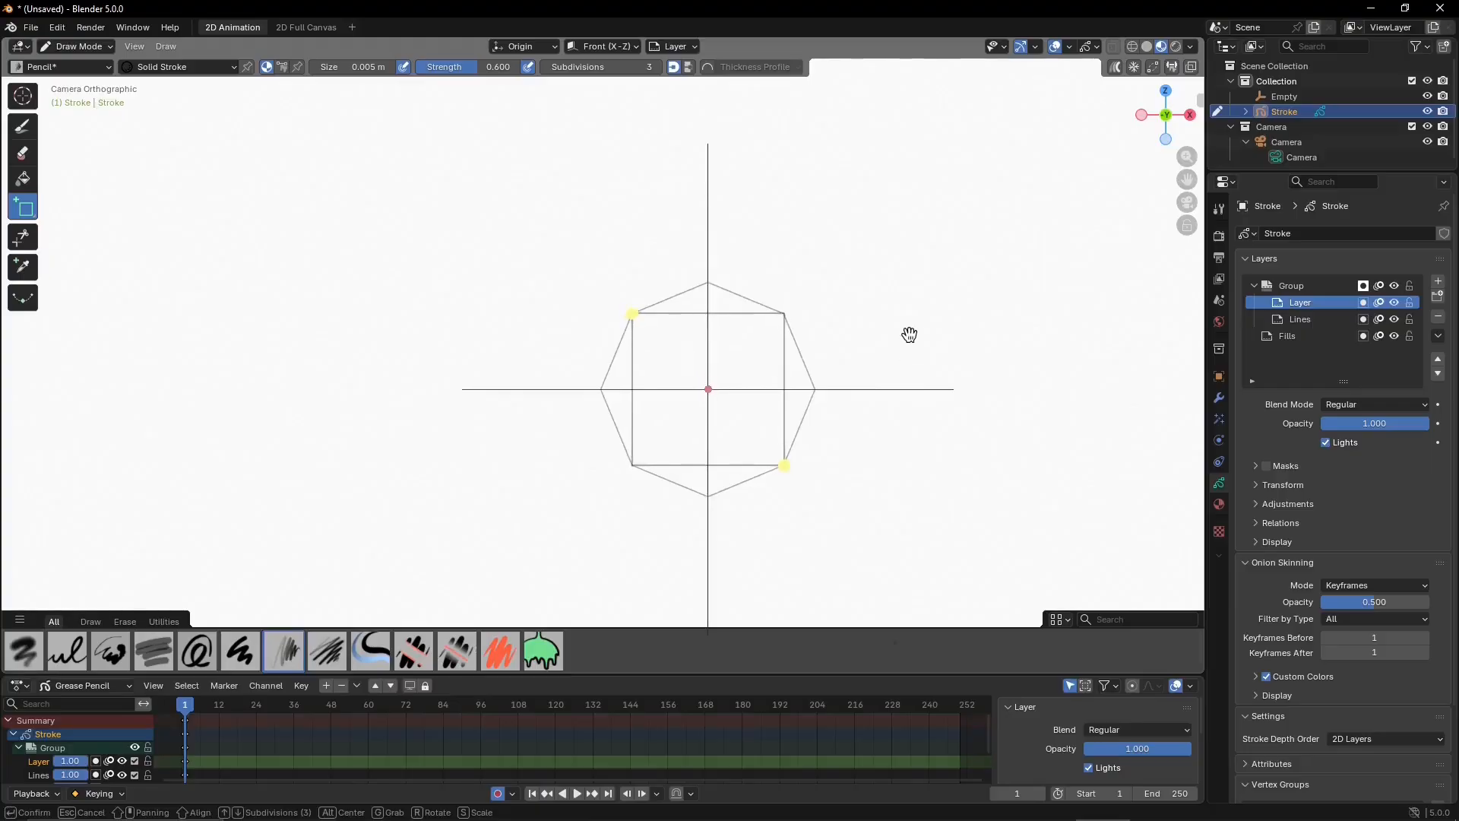
pyautogui.press('Return')
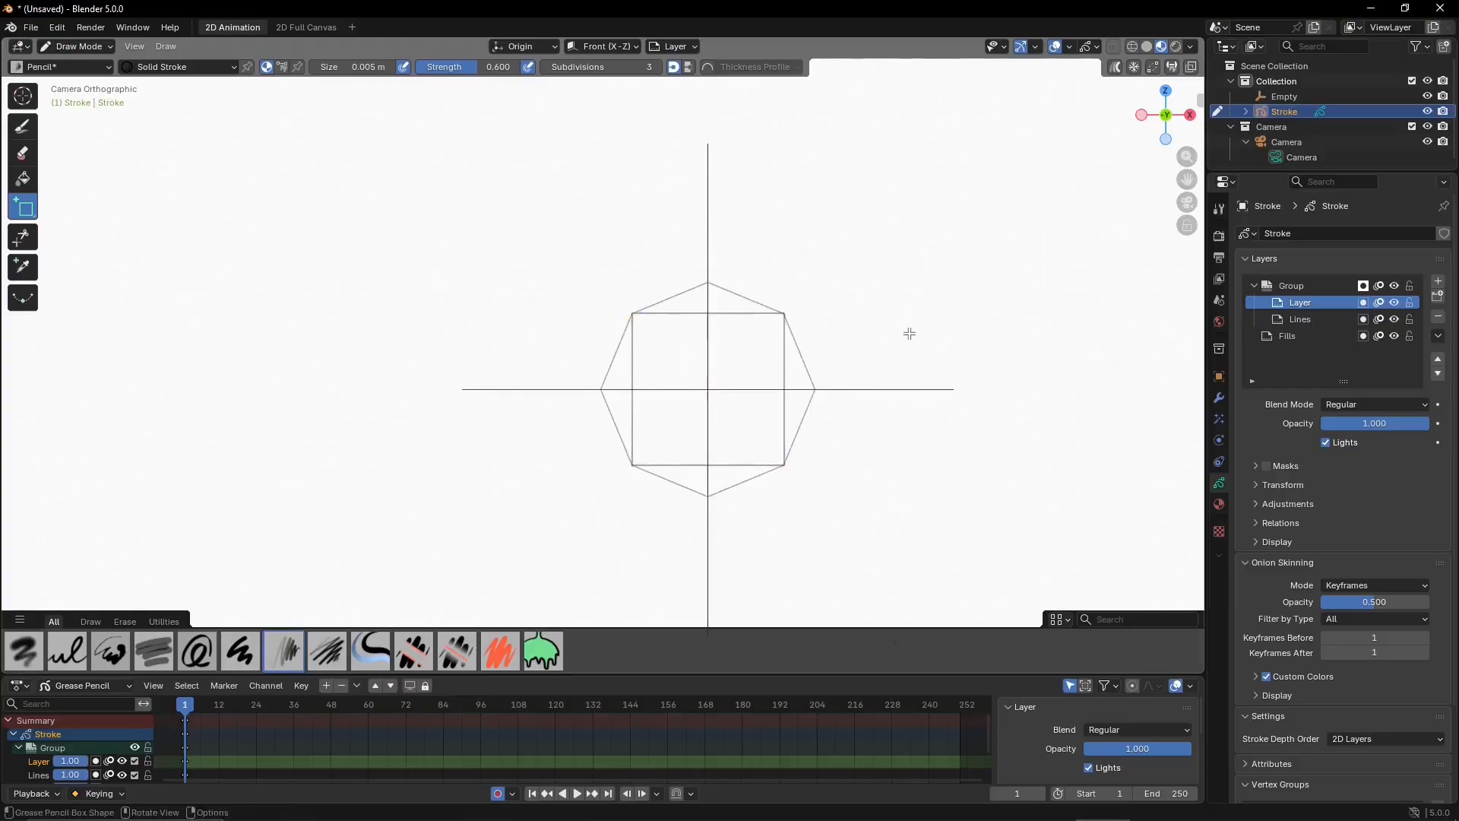
# In Edit Mode, scale the square by about 0.995 so its corners meet the octagon's corners
pyautogui.click(110, 52)
pyautogui.click(96, 83)
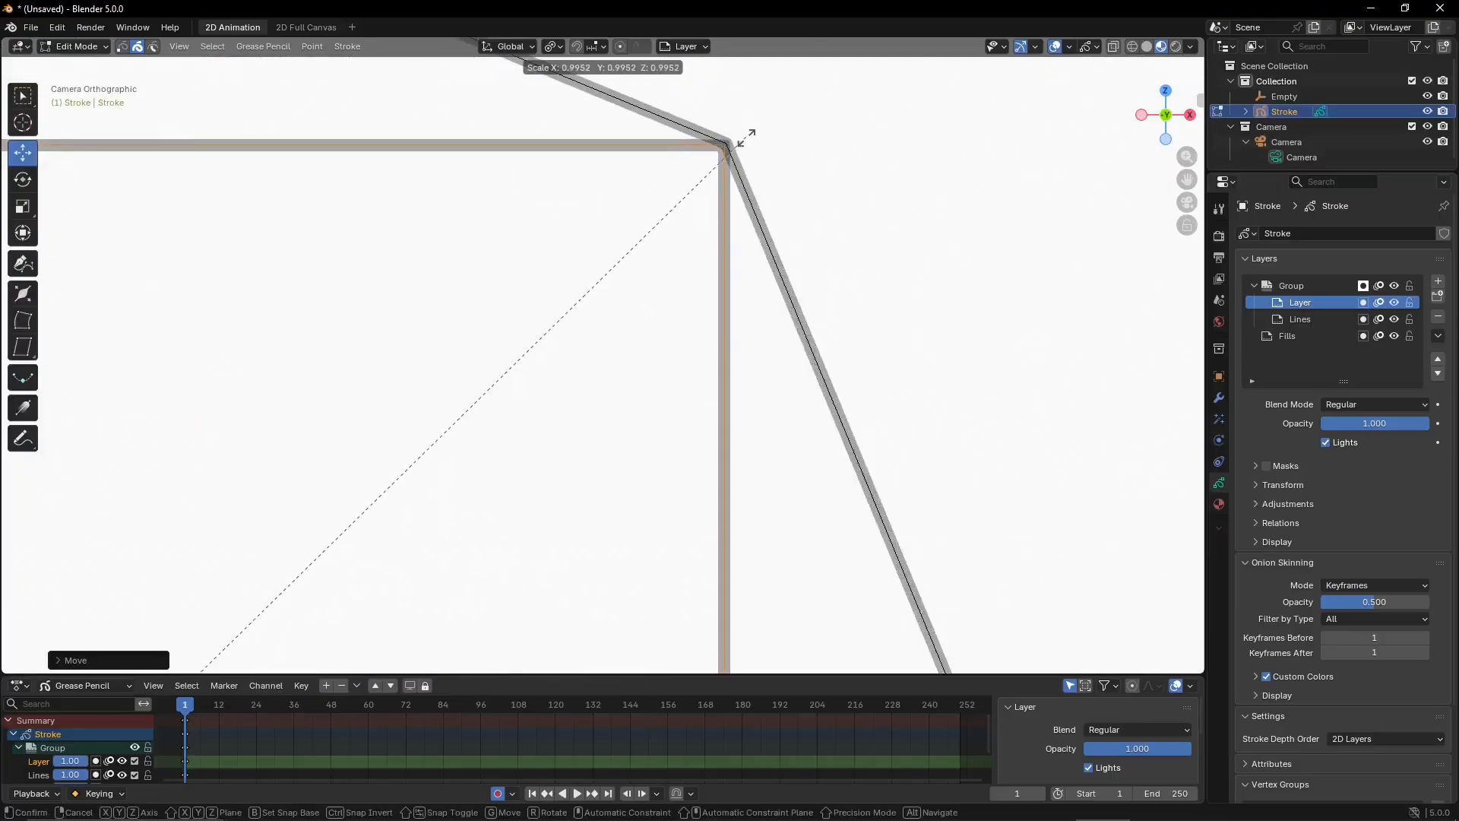
pyautogui.click(746, 137)
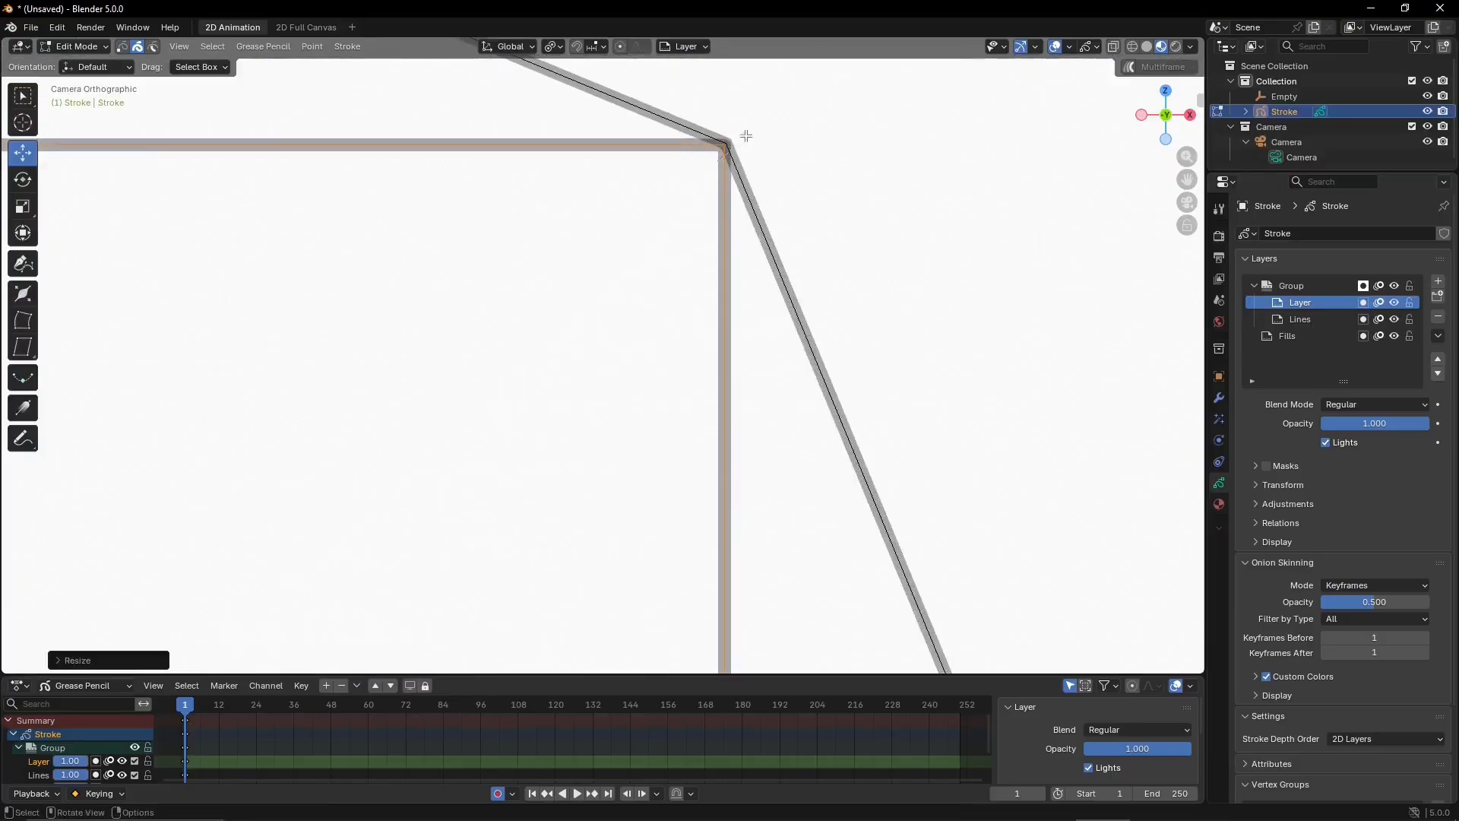
# Duplicate the square and rotate the copy by exactly -45° so its corners meet the octagon's remaining corners
pyautogui.scroll(-8, 692, 257)
pyautogui.scroll(-2, 691, 258)
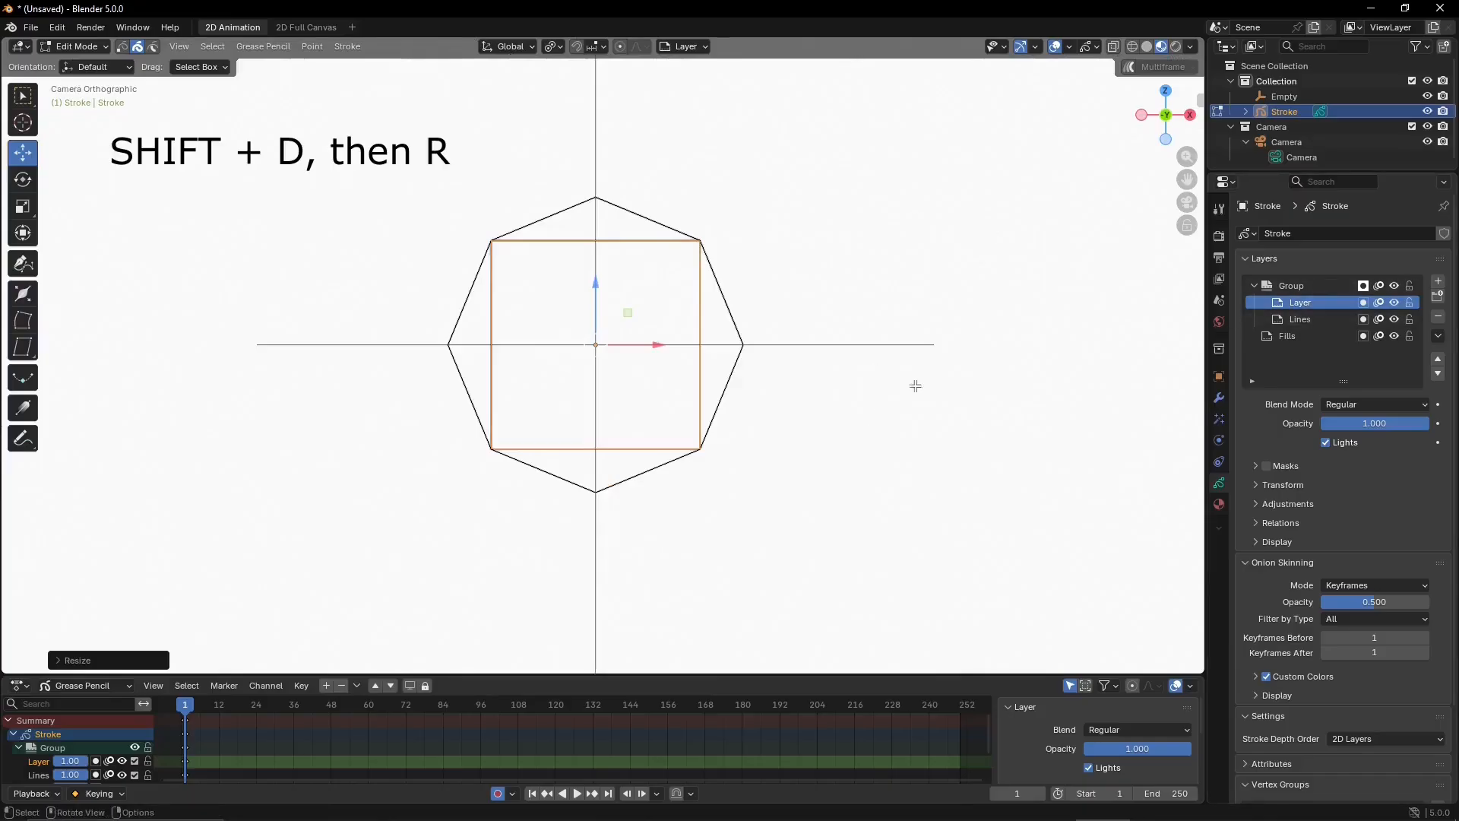
pyautogui.hotkey('shift', 'd')
pyautogui.press('r')
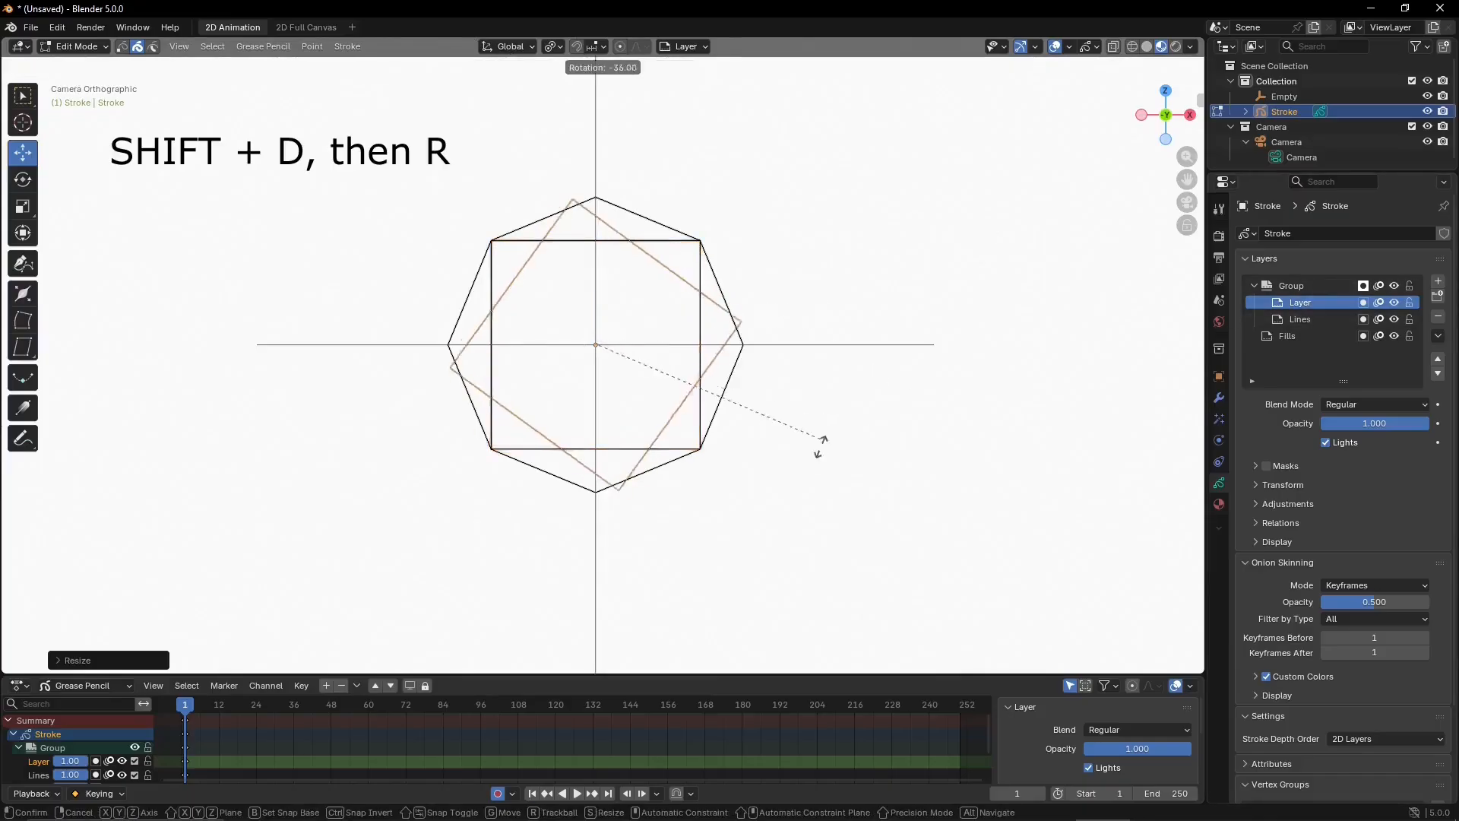
pyautogui.click(817, 480)
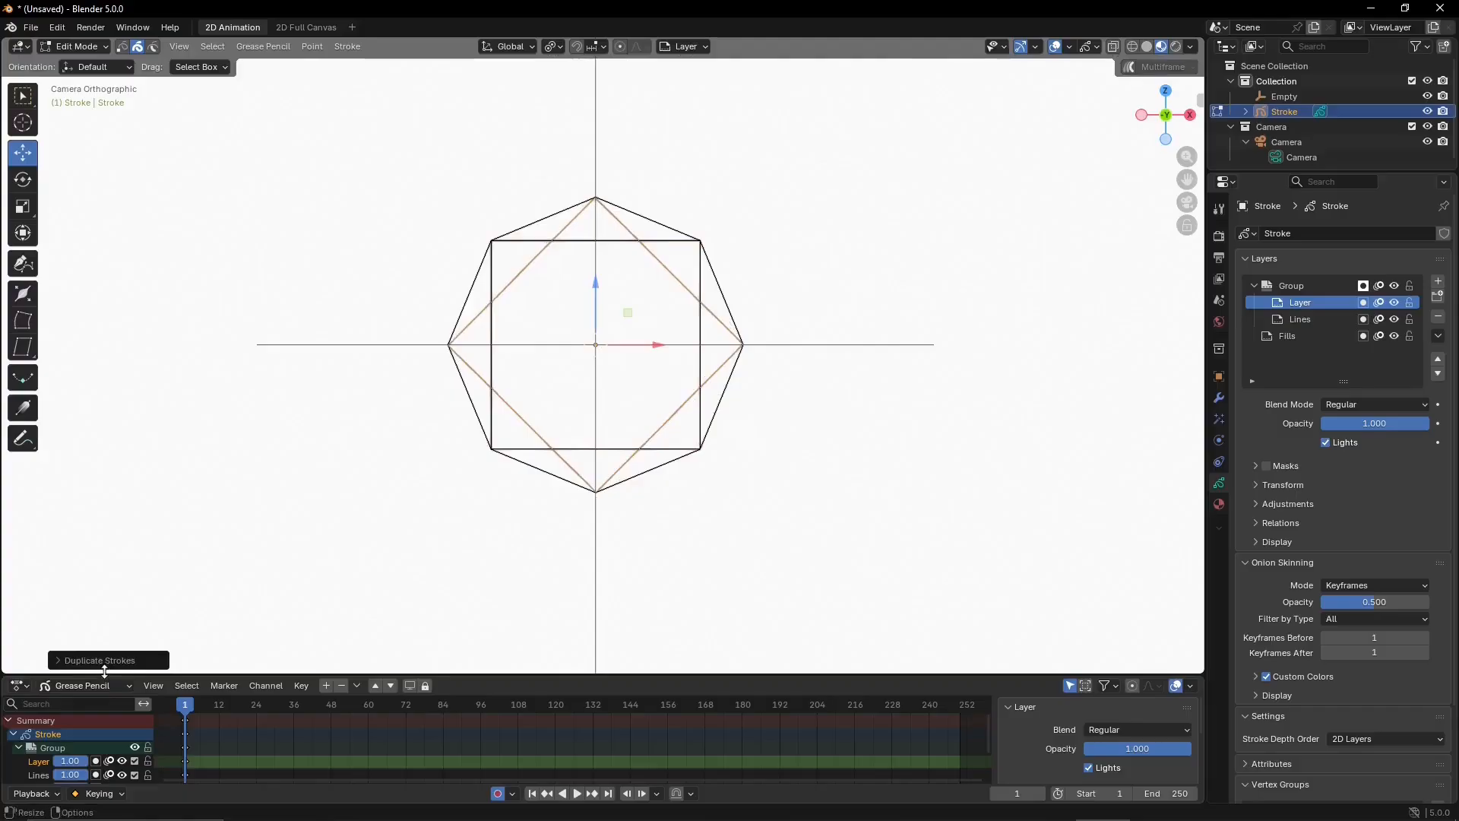
pyautogui.click(61, 659)
pyautogui.click(195, 589)
pyautogui.moveTo(154, 589); pyautogui.dragTo(186, 591)
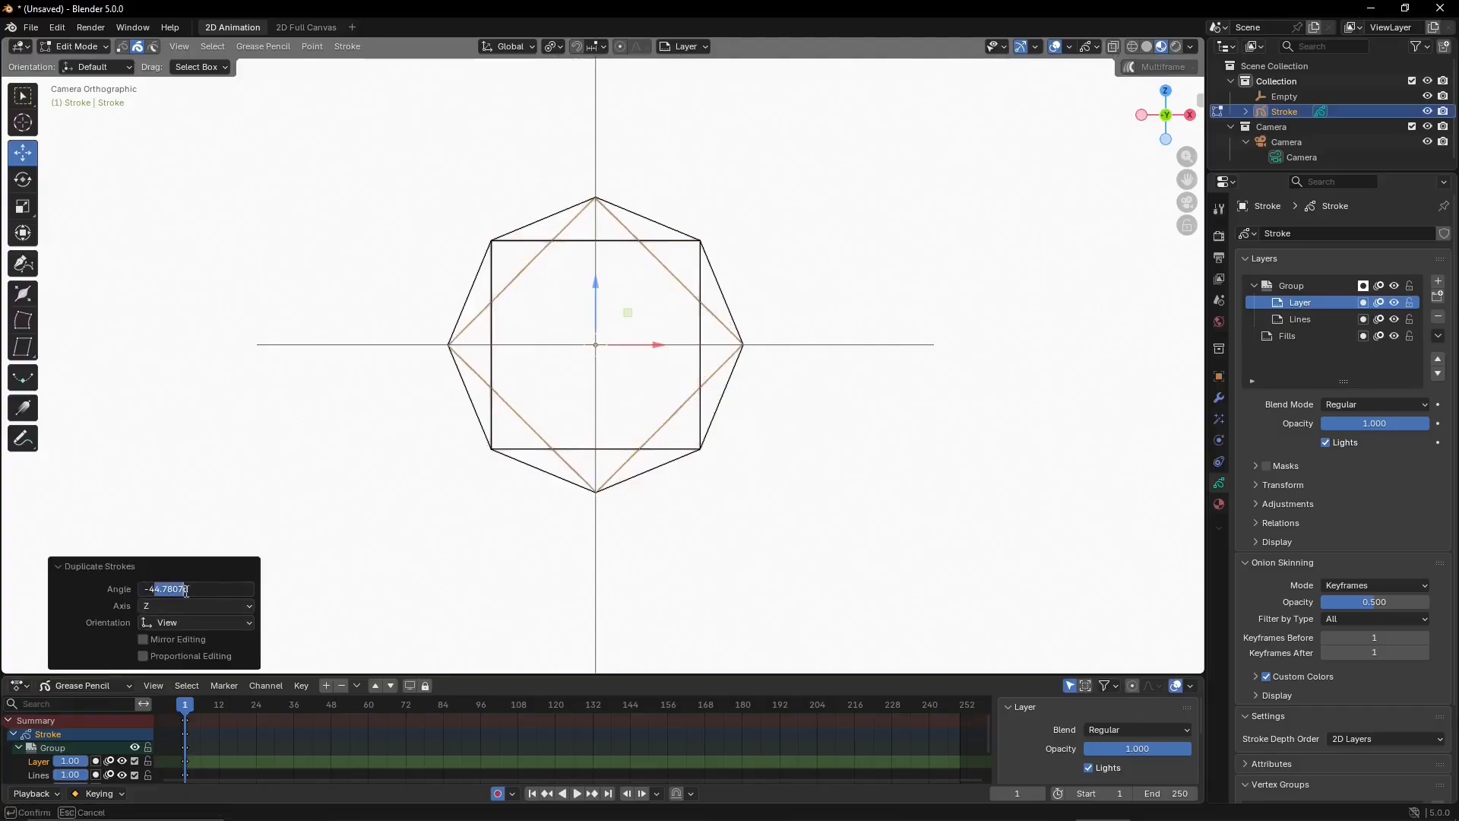
pyautogui.write('45')
pyautogui.press('Return')
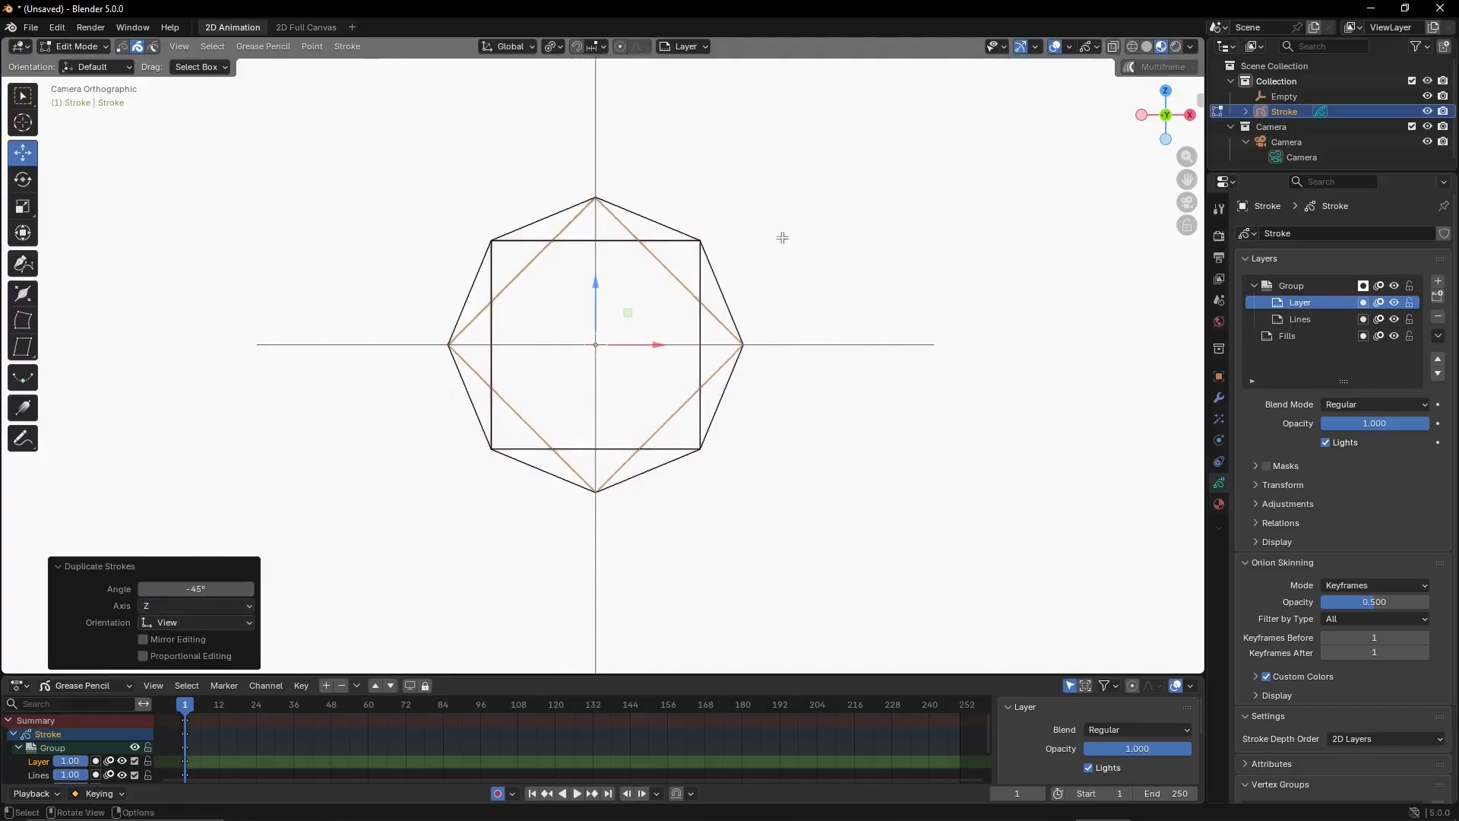
# Add a new layer in Draw Mode and draw a horizontal line between the octagon's left and right corners with the Line tool
pyautogui.scroll(1, 836, 273)
pyautogui.click(105, 51)
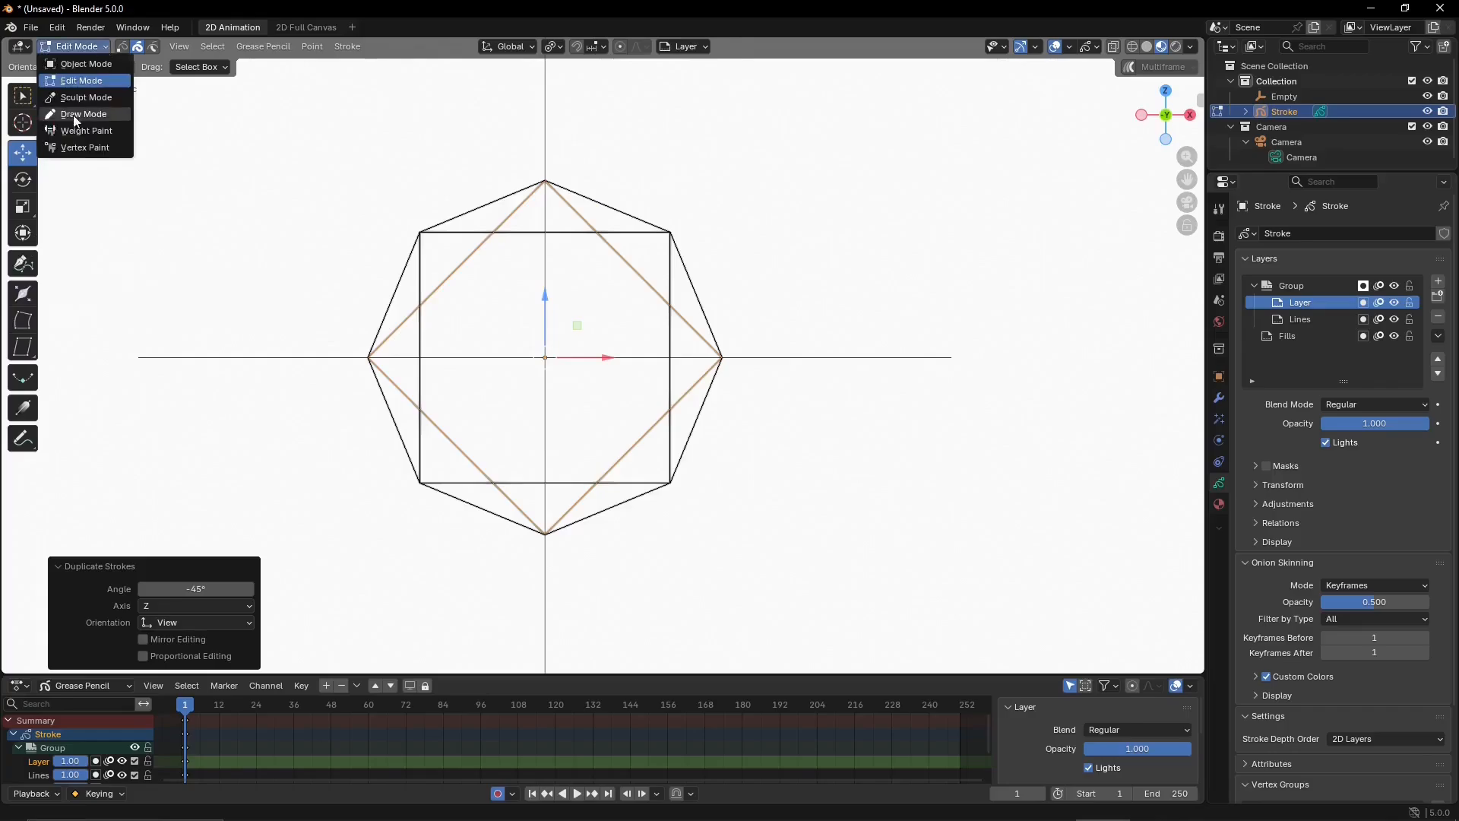
pyautogui.click(78, 119)
pyautogui.click(23, 206)
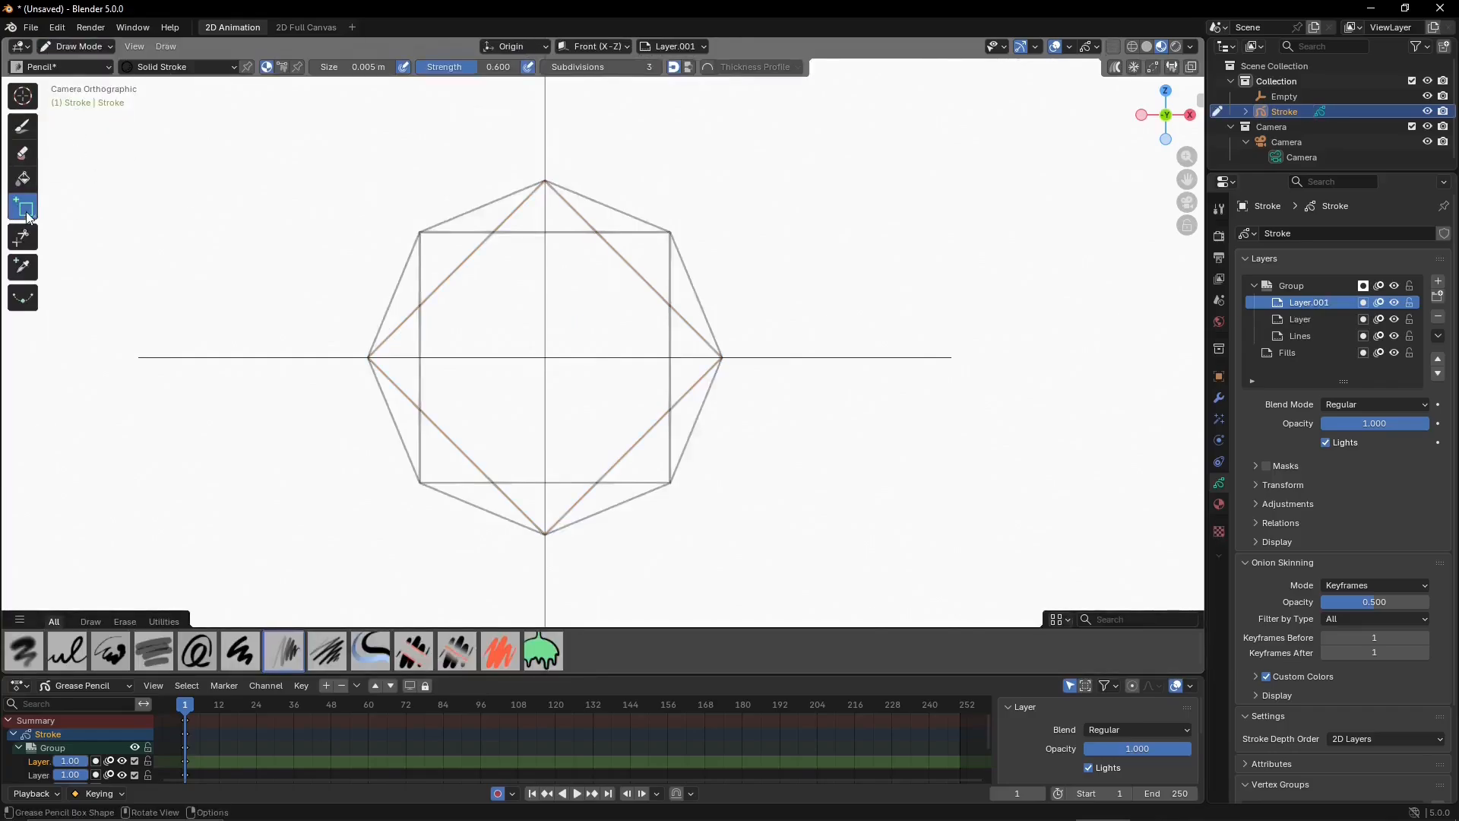
pyautogui.moveTo(27, 218); pyautogui.dragTo(72, 208)
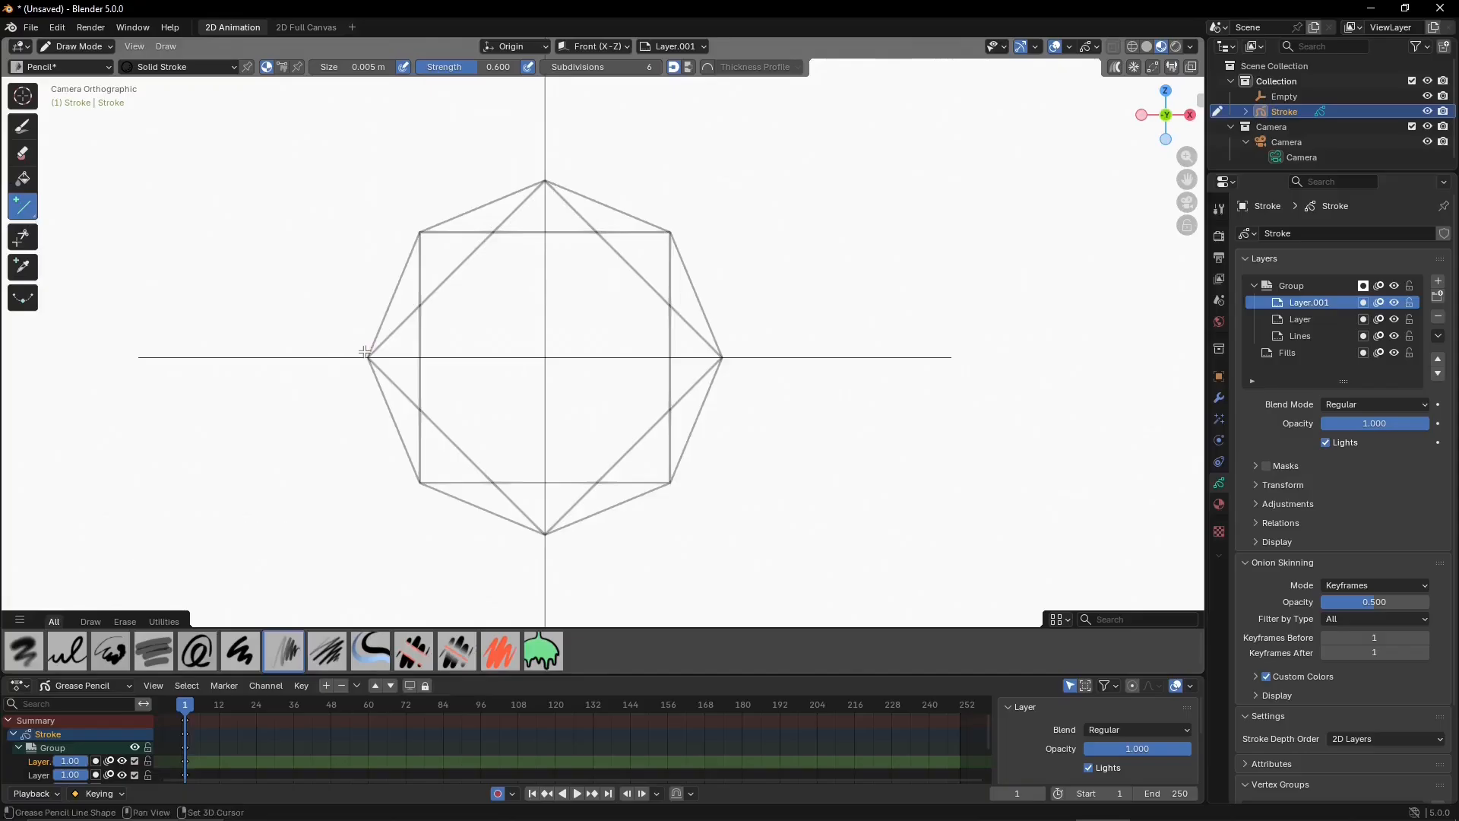
pyautogui.keyDown('shift'); pyautogui.moveTo(365, 352); pyautogui.dragTo(724, 347); pyautogui.keyUp('shift')
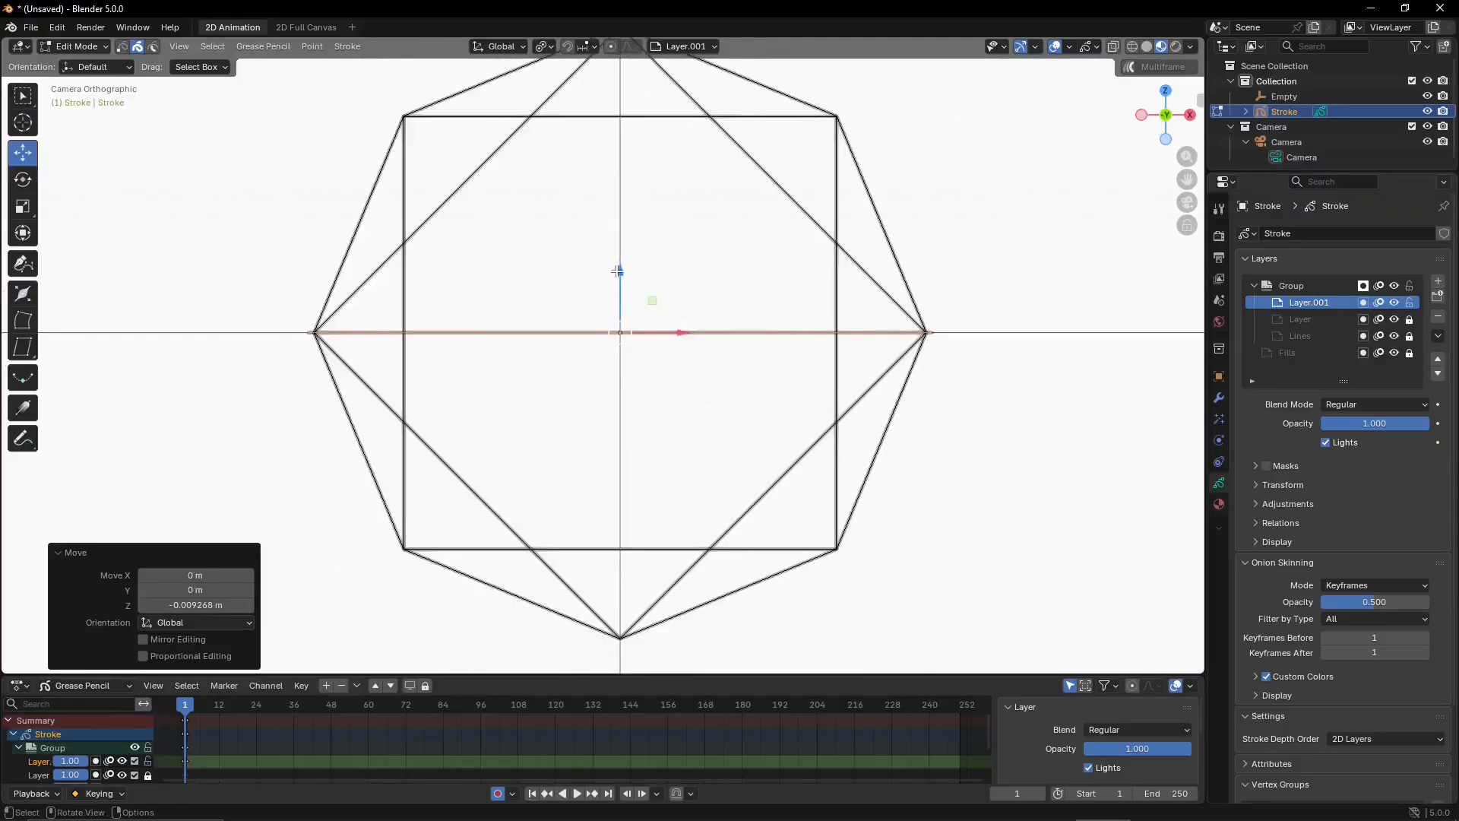
# Raise the line to the upper side intersections of the two squares and place a duplicate along Z at the lower intersections
pyautogui.moveTo(620, 270); pyautogui.dragTo(641, 177)
pyautogui.scroll(3, 1079, 214)
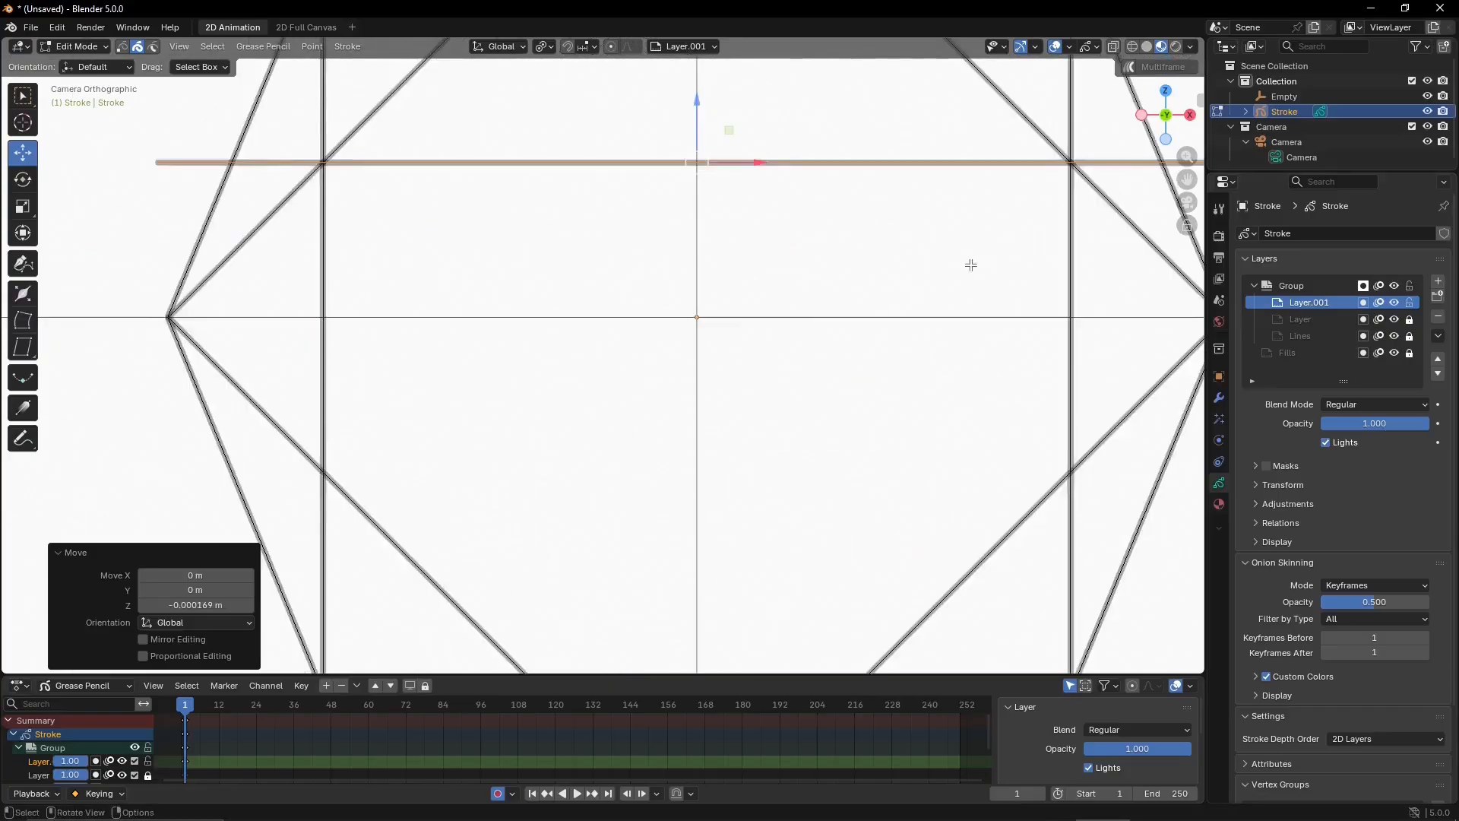
pyautogui.press('g')
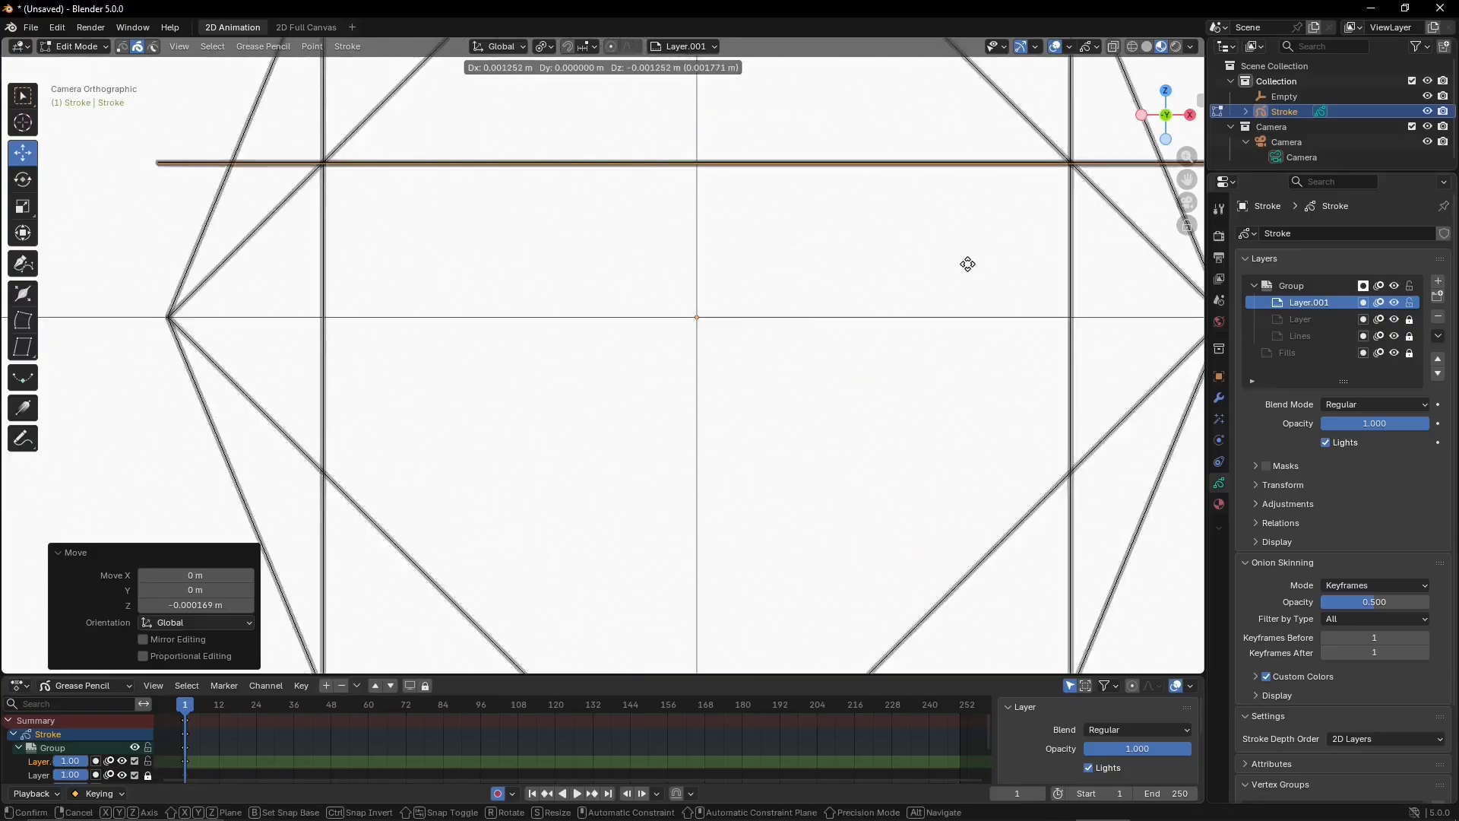
pyautogui.press('z')
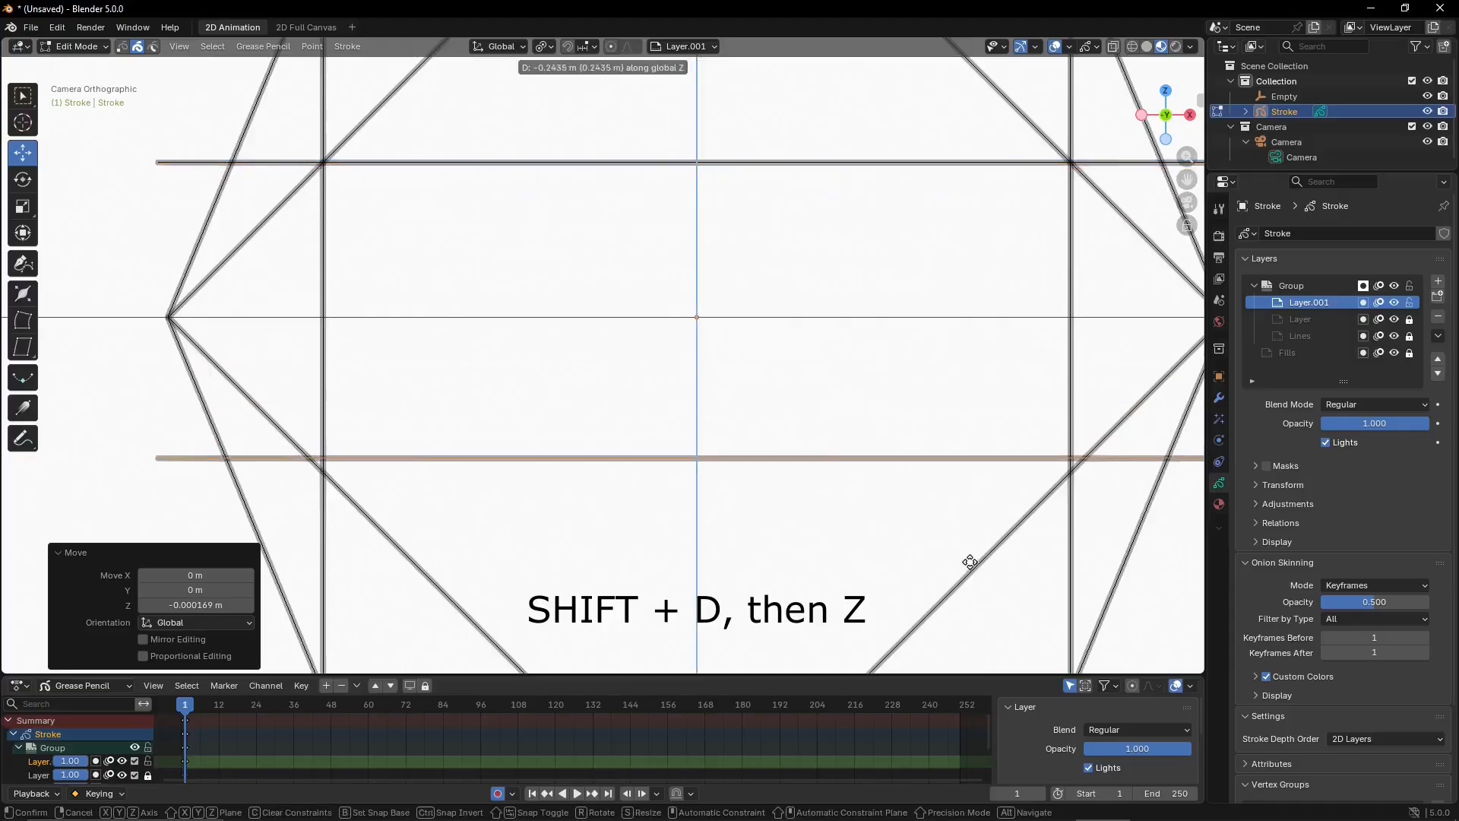
pyautogui.click(972, 571)
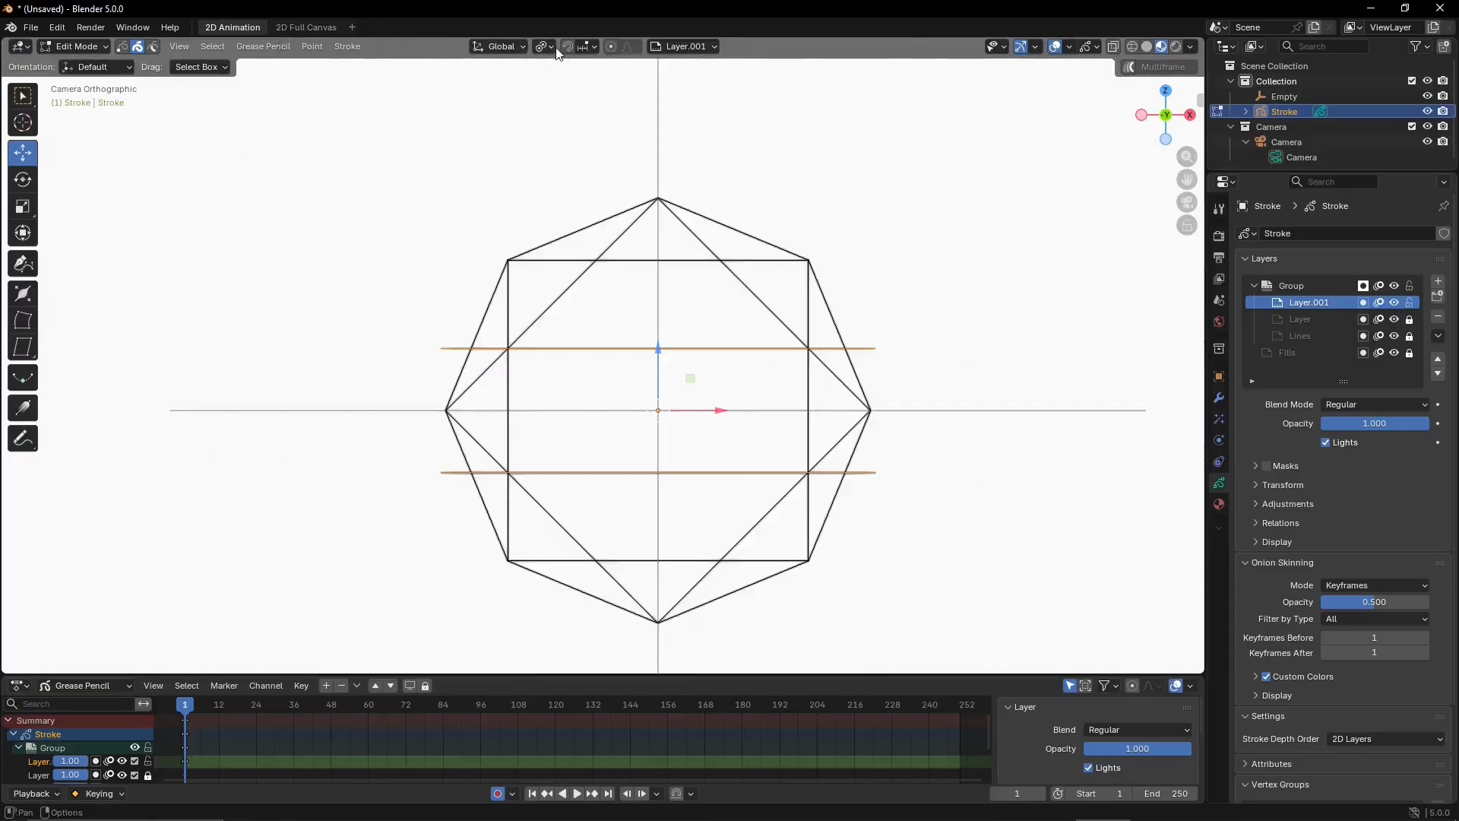
# Set the transform pivot point to Active Element and make the Empty the selected object
pyautogui.click(554, 47)
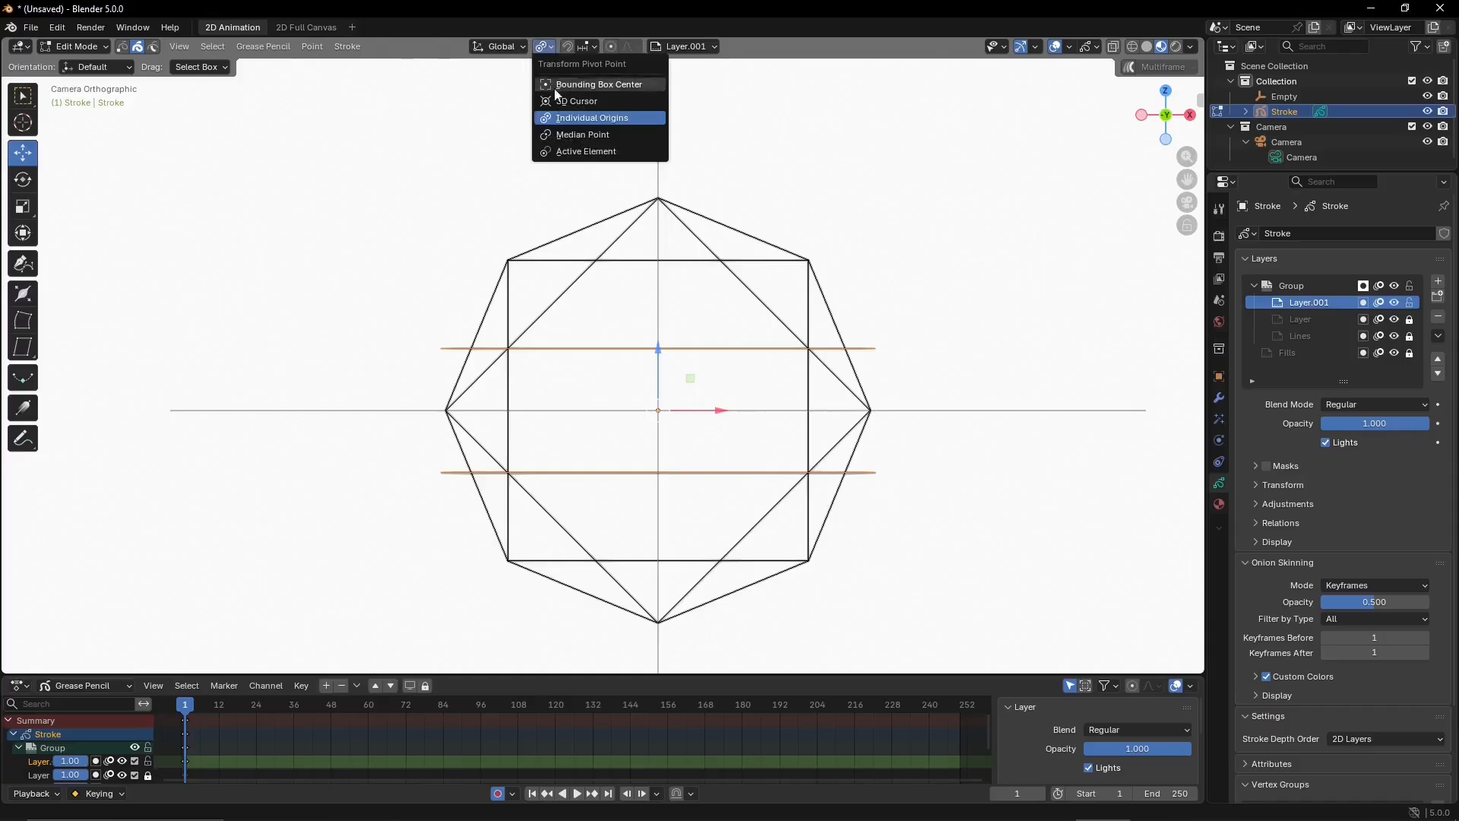
pyautogui.click(573, 152)
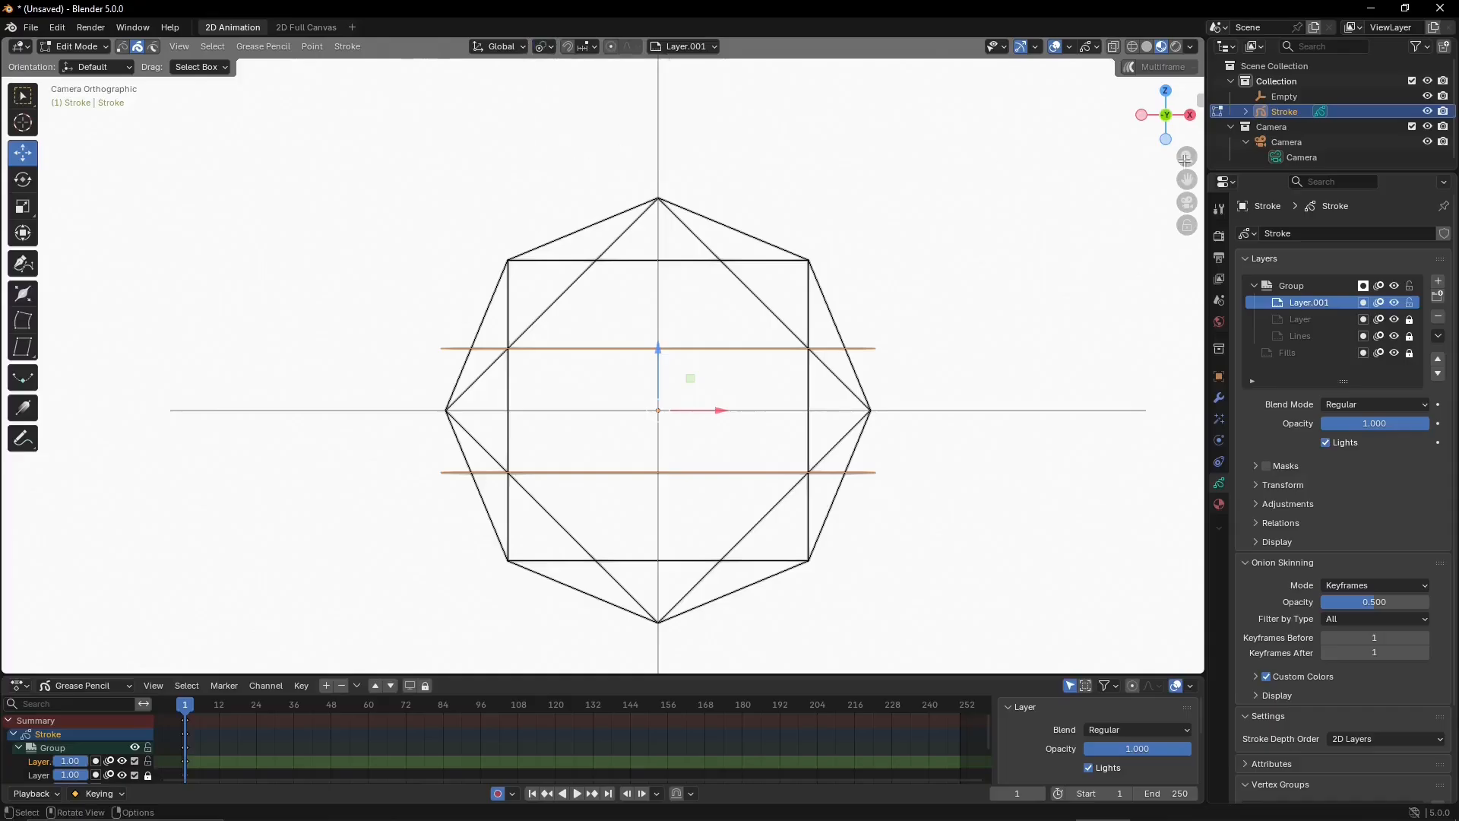
pyautogui.click(1292, 97)
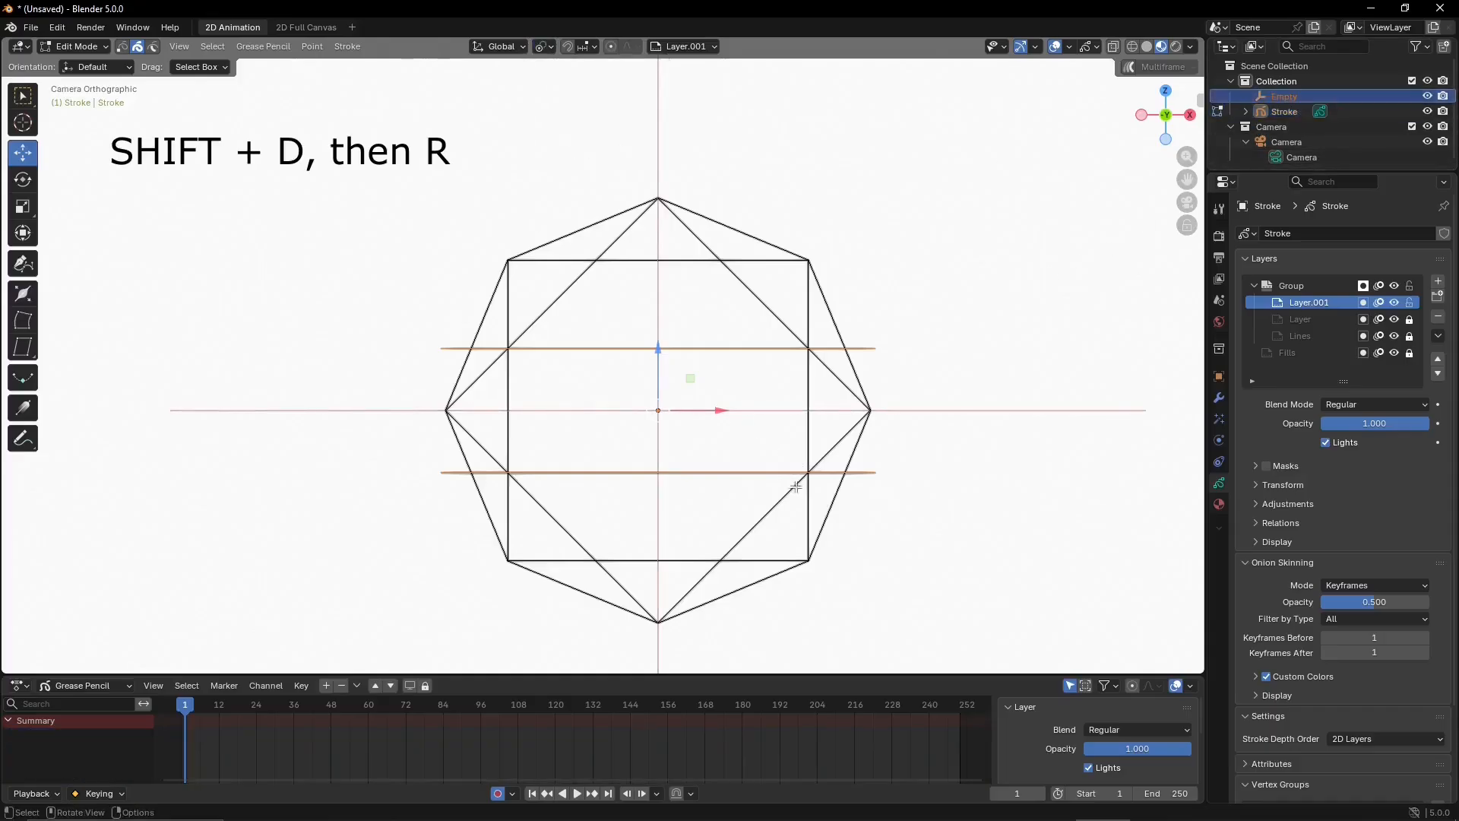
# Duplicate the two horizontal lines and rotate the copies by exactly 90° about the centre
pyautogui.press('shift')
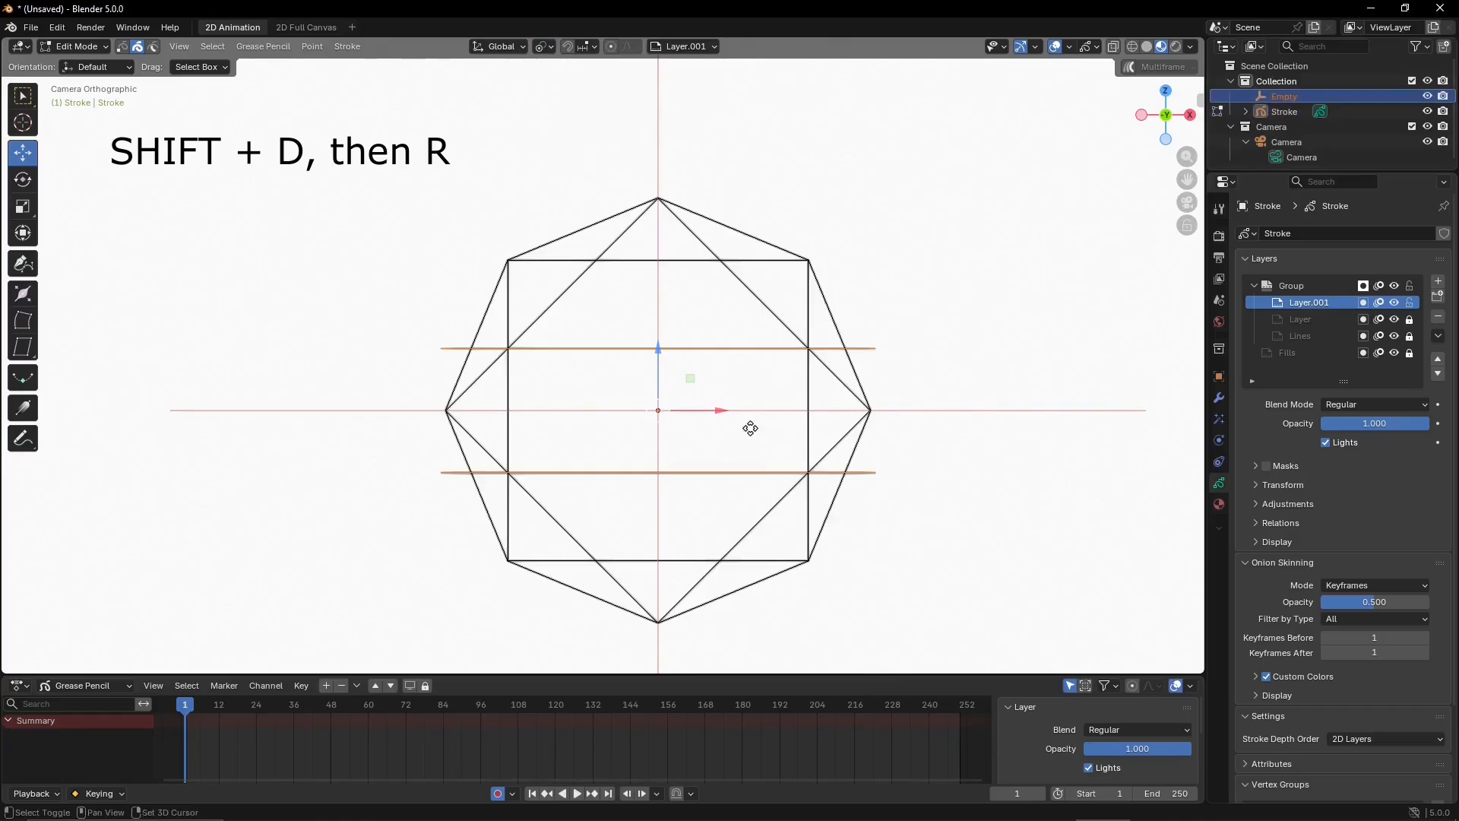
pyautogui.hotkey('shift', 'd')
pyautogui.press('r')
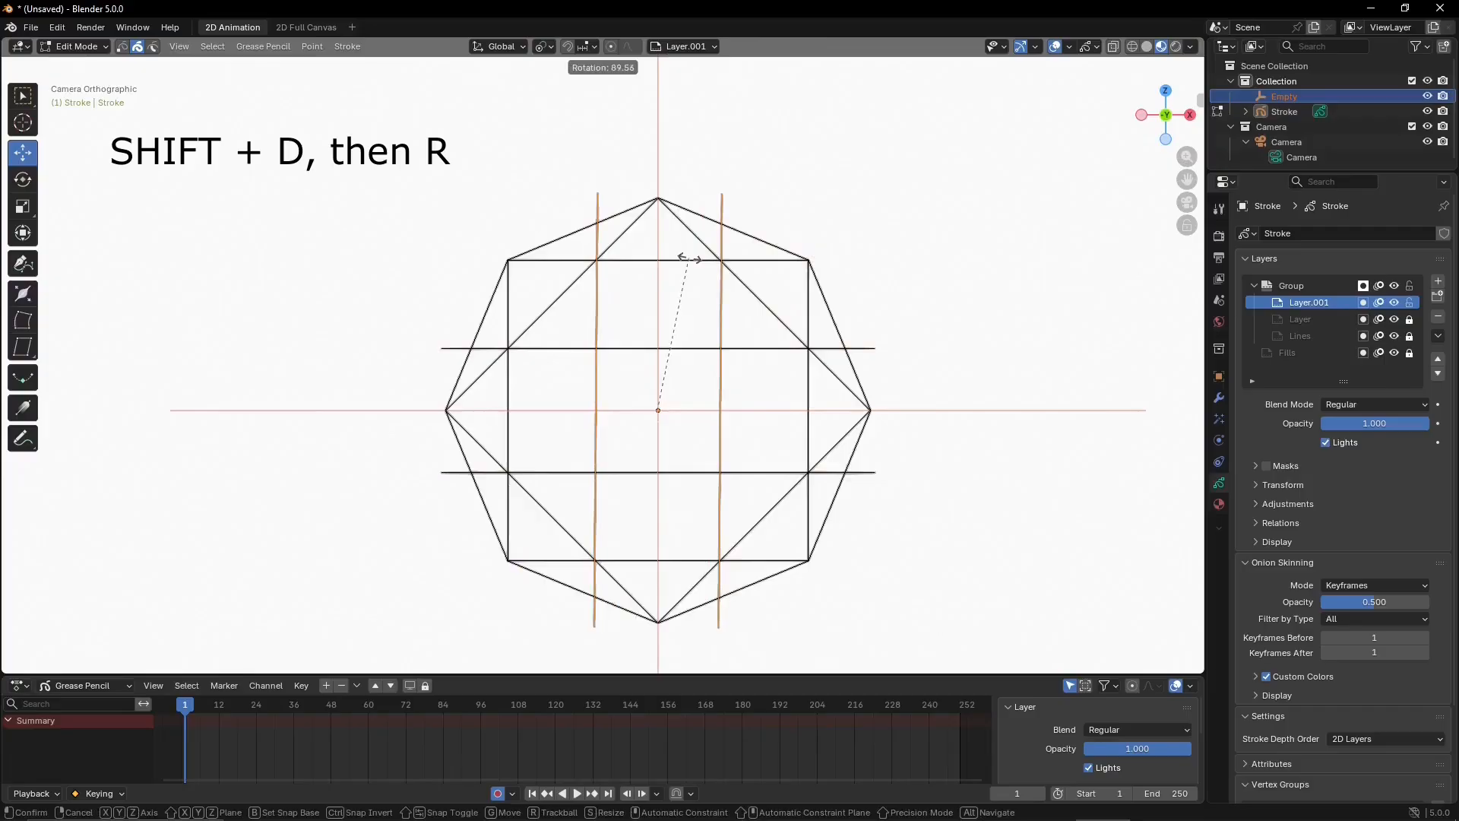
pyautogui.click(687, 260)
pyautogui.click(169, 589)
pyautogui.write('90')
pyautogui.press('Return')
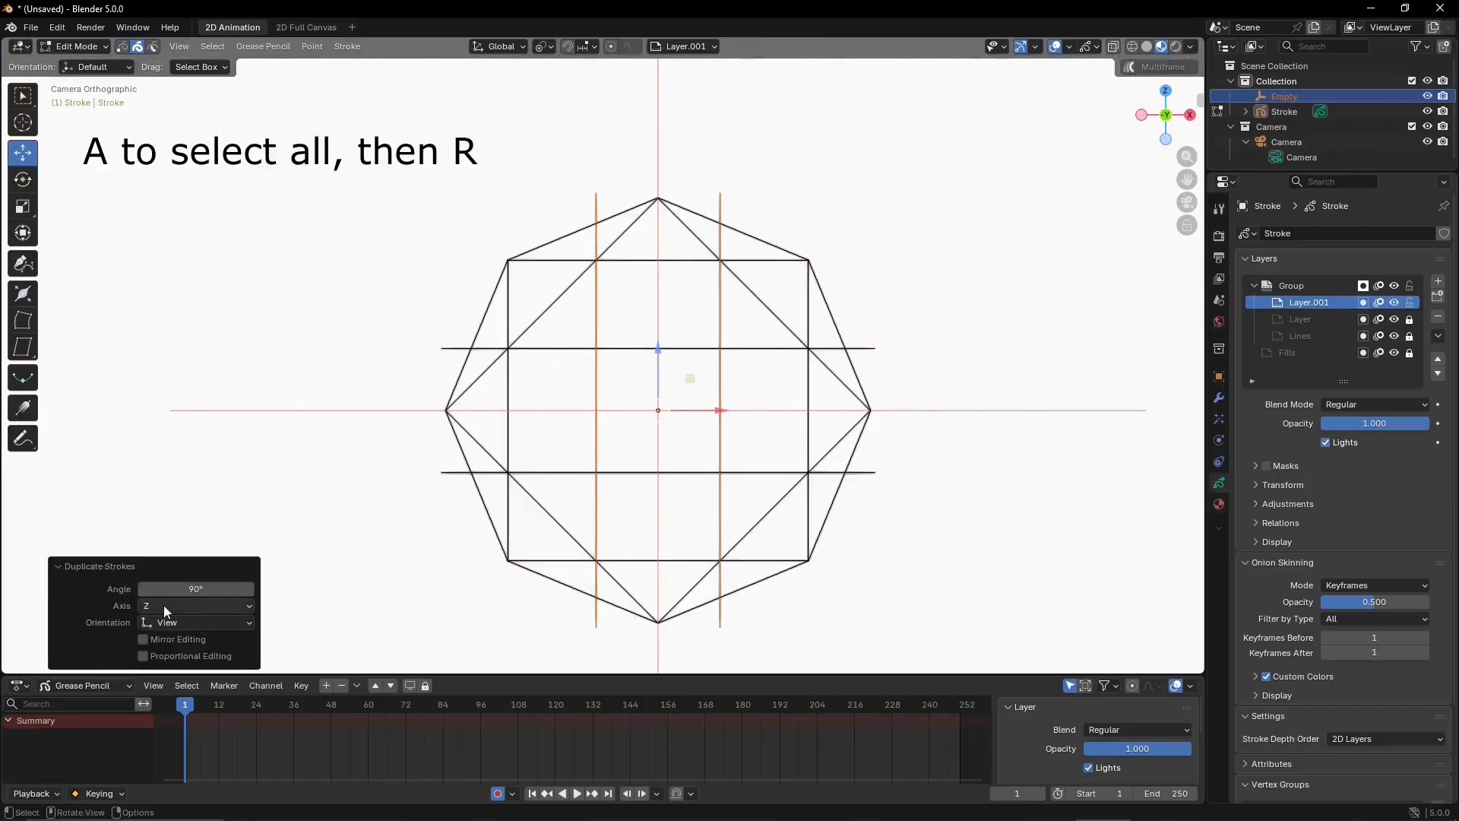
# Duplicate all four lines of the layer and rotate the copies by exactly 45° about the centre
pyautogui.press('a')
pyautogui.hotkey('shift', 'd')
pyautogui.press('r')
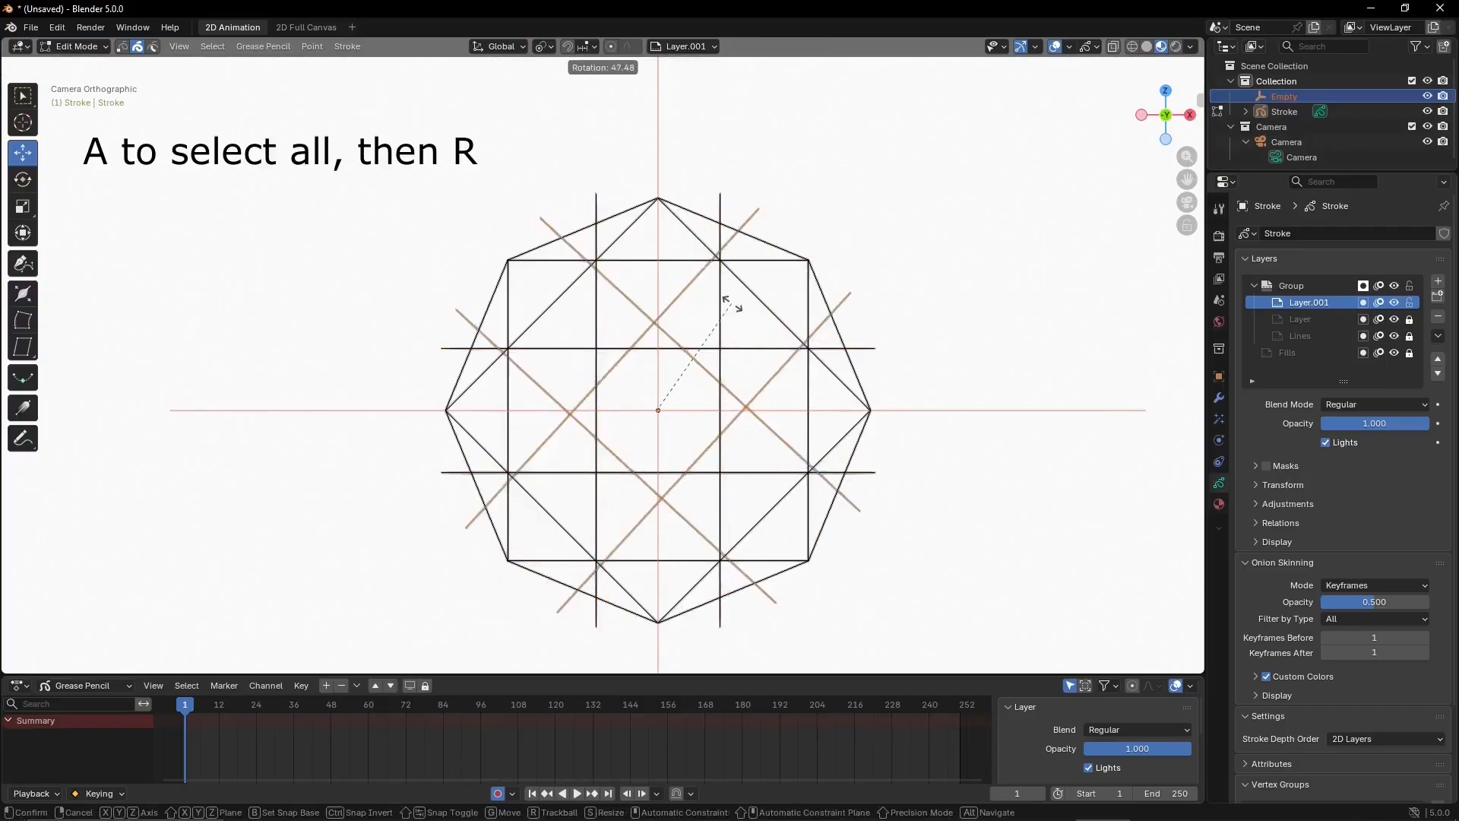
pyautogui.click(732, 307)
pyautogui.click(145, 589)
pyautogui.write('45')
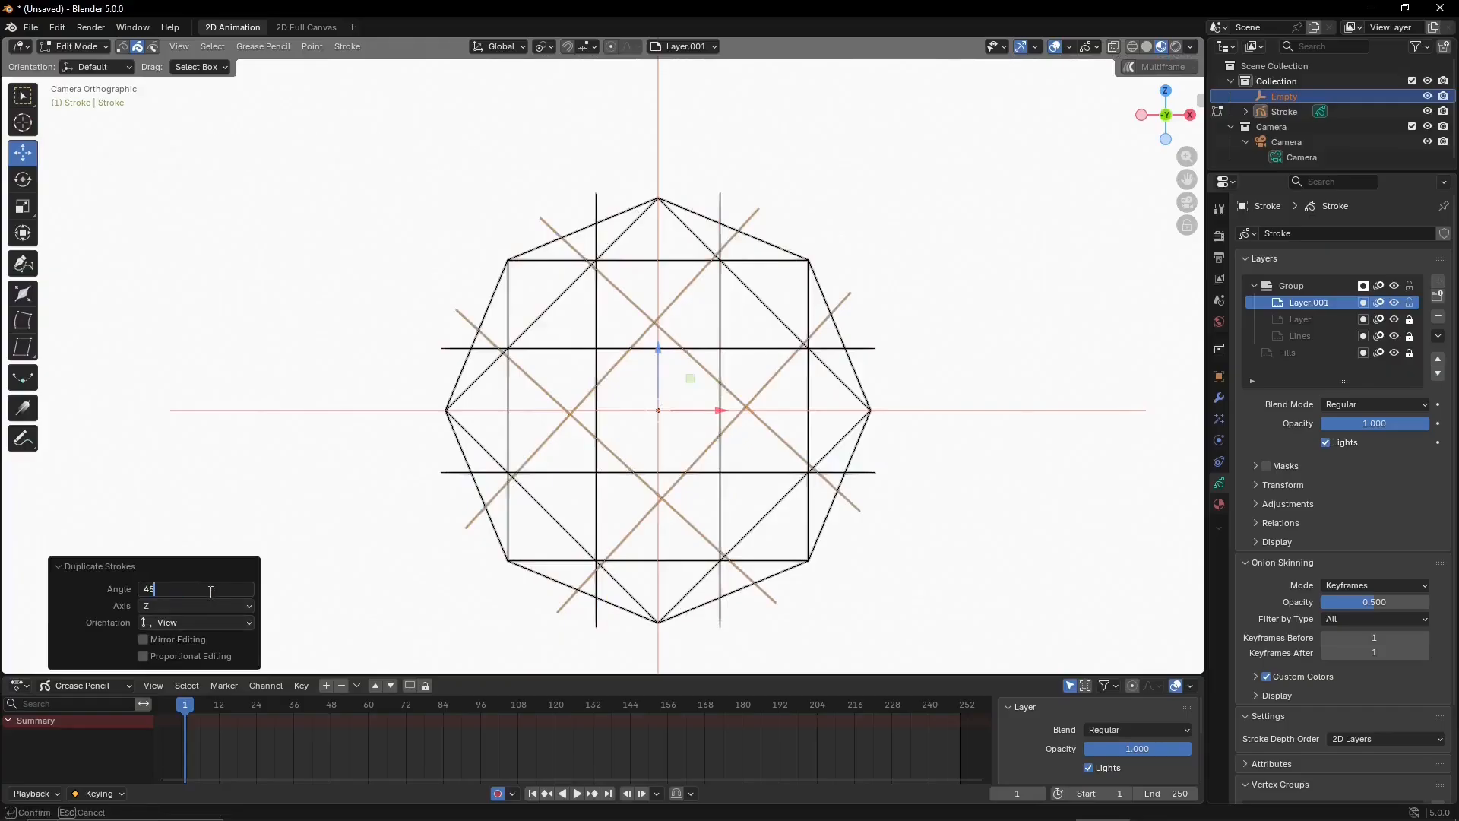
pyautogui.press('Return')
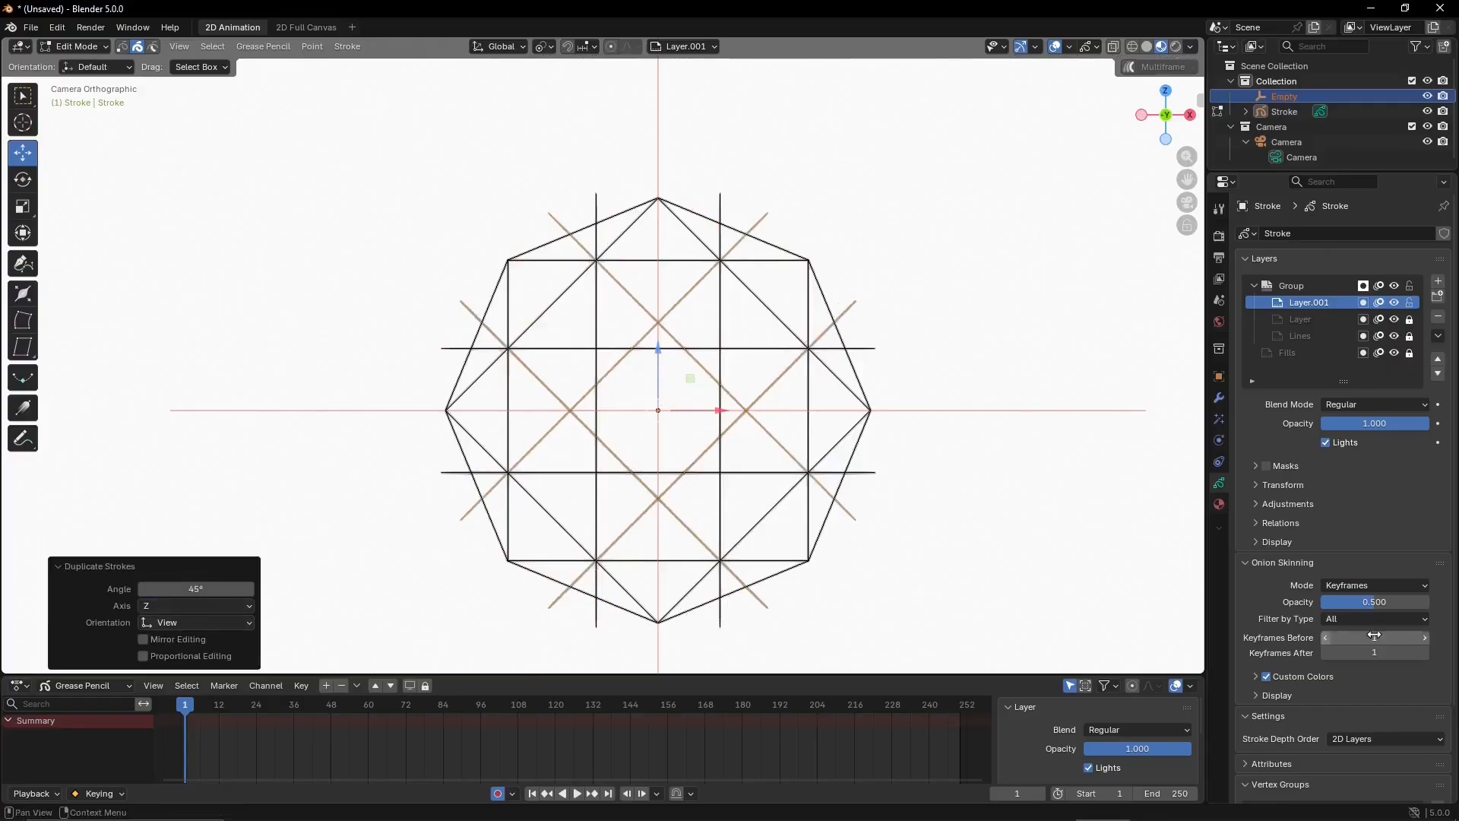
# Add another layer in Draw Mode and draw a small square on it with the Box tool, centred on the axes
pyautogui.click(102, 48)
pyautogui.click(92, 115)
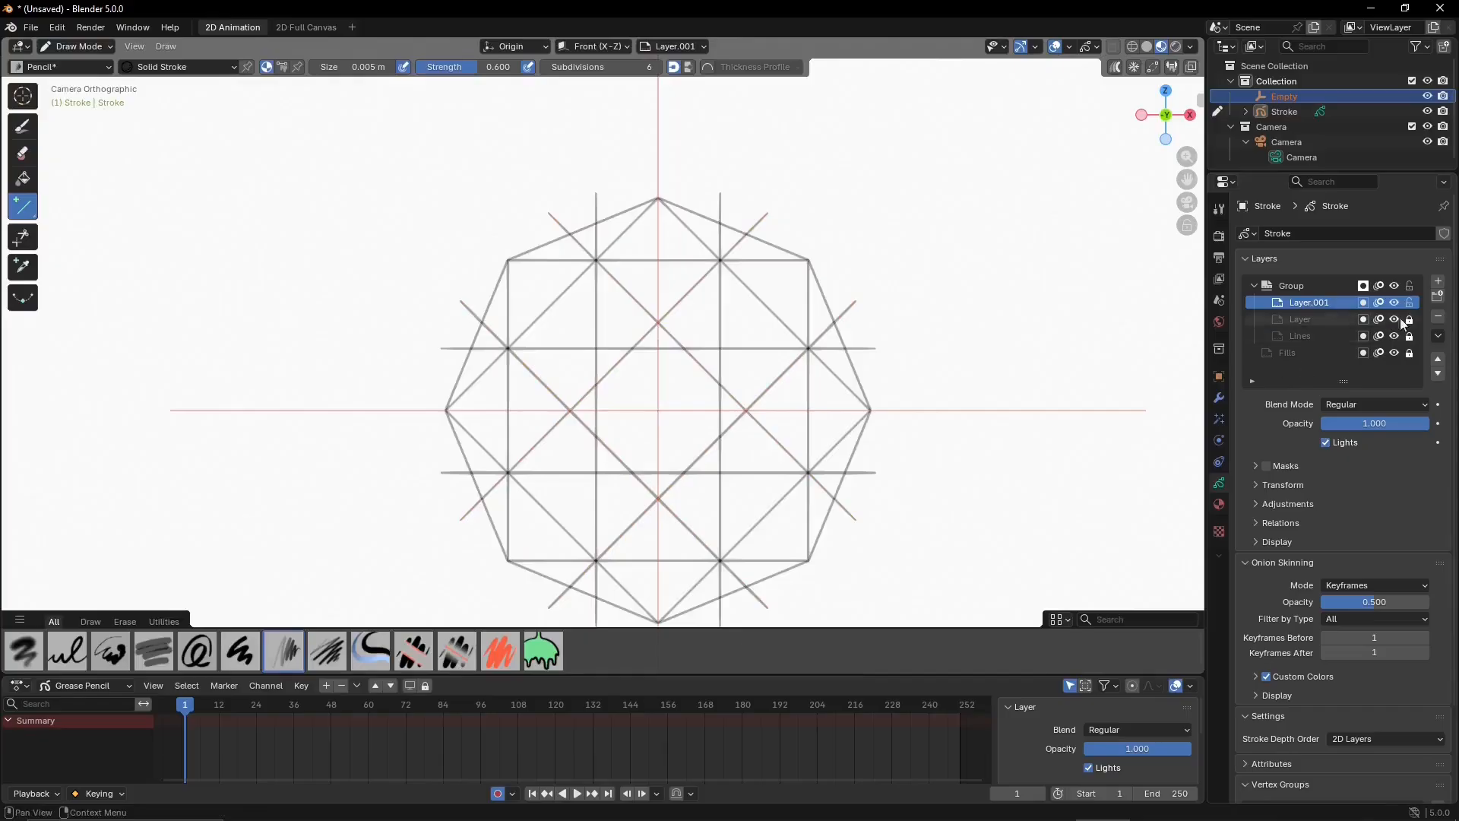
pyautogui.click(1437, 281)
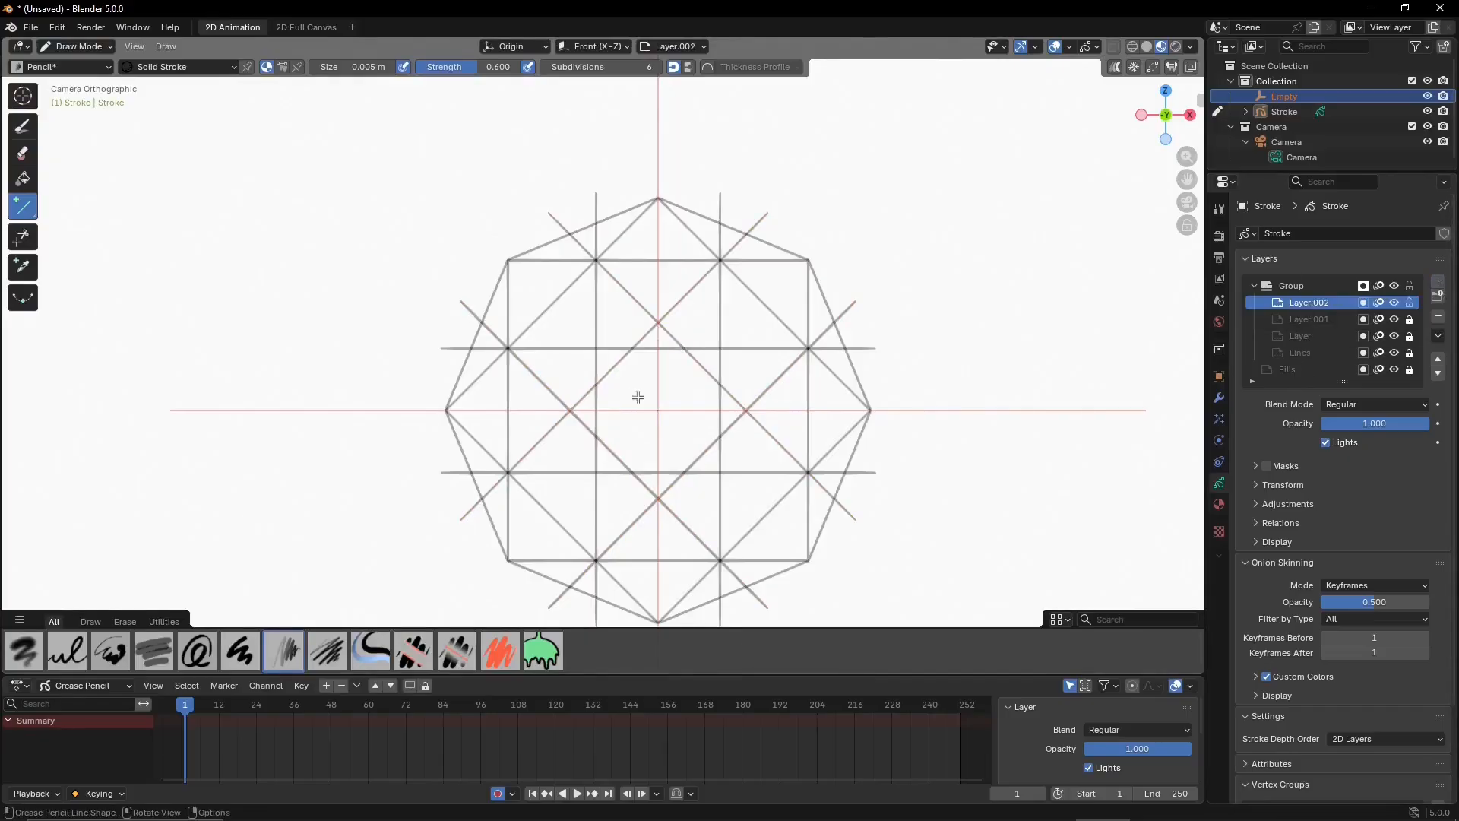
pyautogui.scroll(2, 638, 397)
pyautogui.press('b')
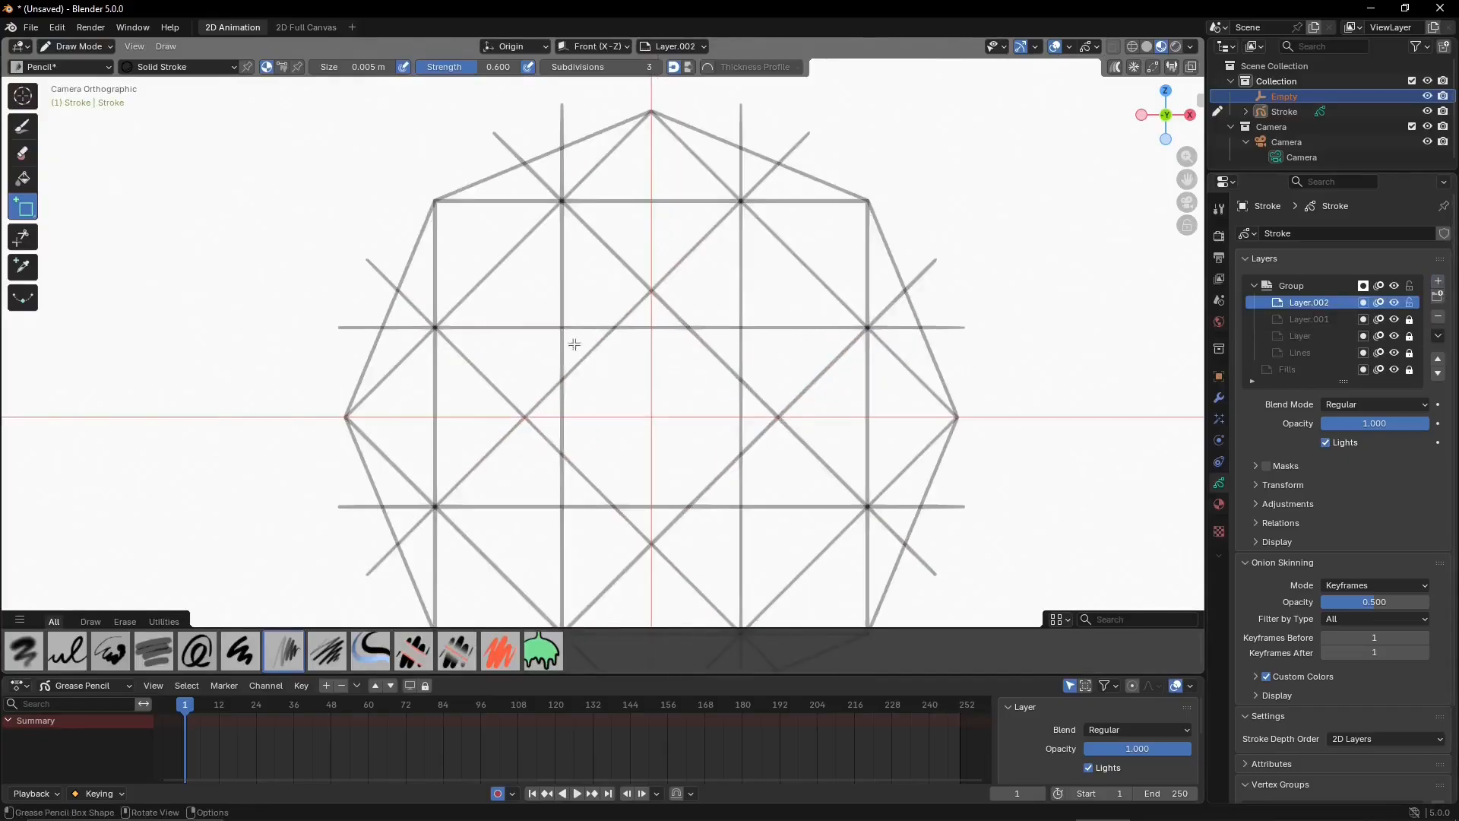
pyautogui.moveTo(581, 342); pyautogui.dragTo(718, 478)
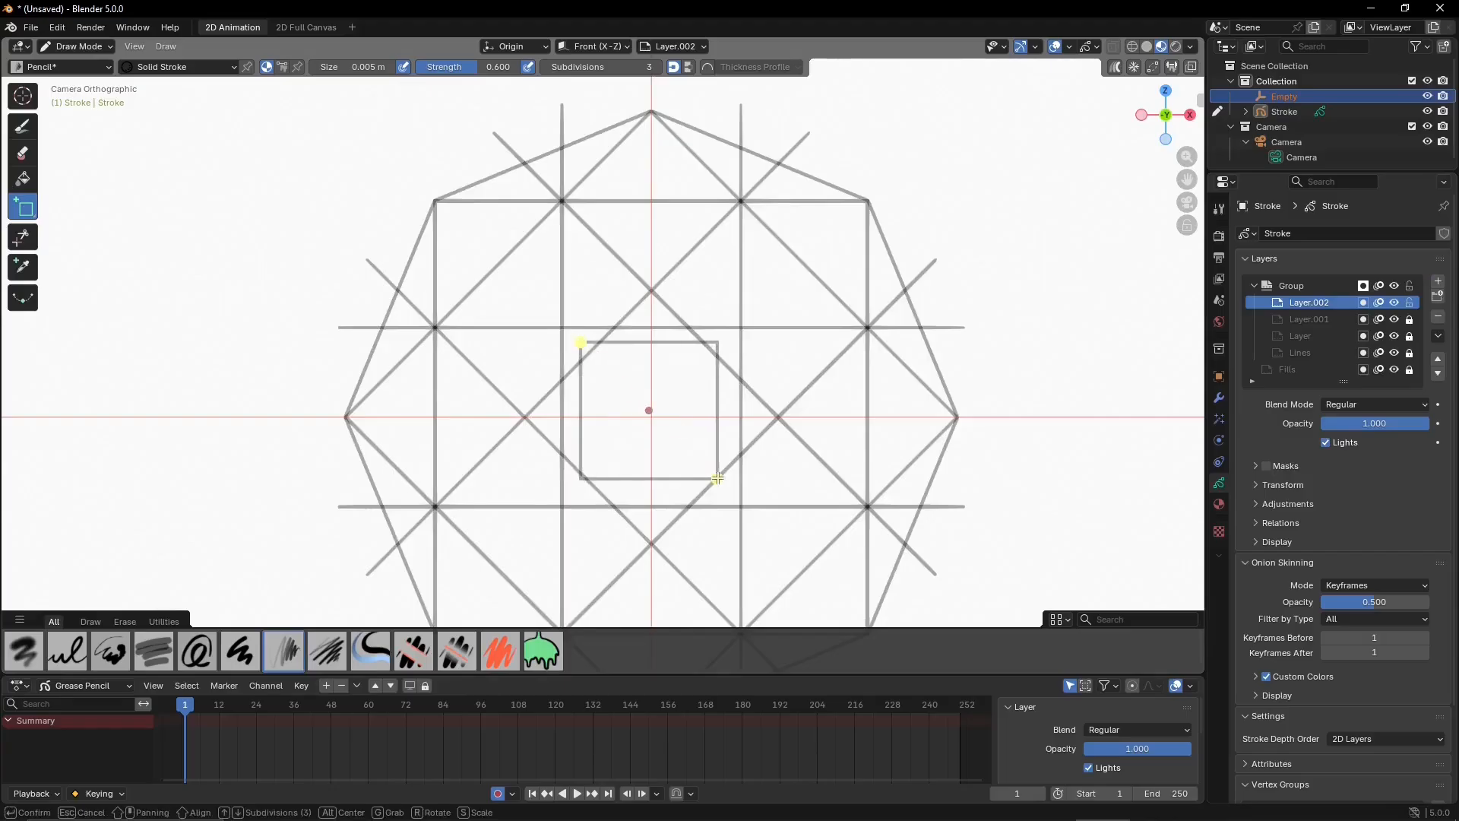
pyautogui.moveTo(648, 411); pyautogui.dragTo(652, 416)
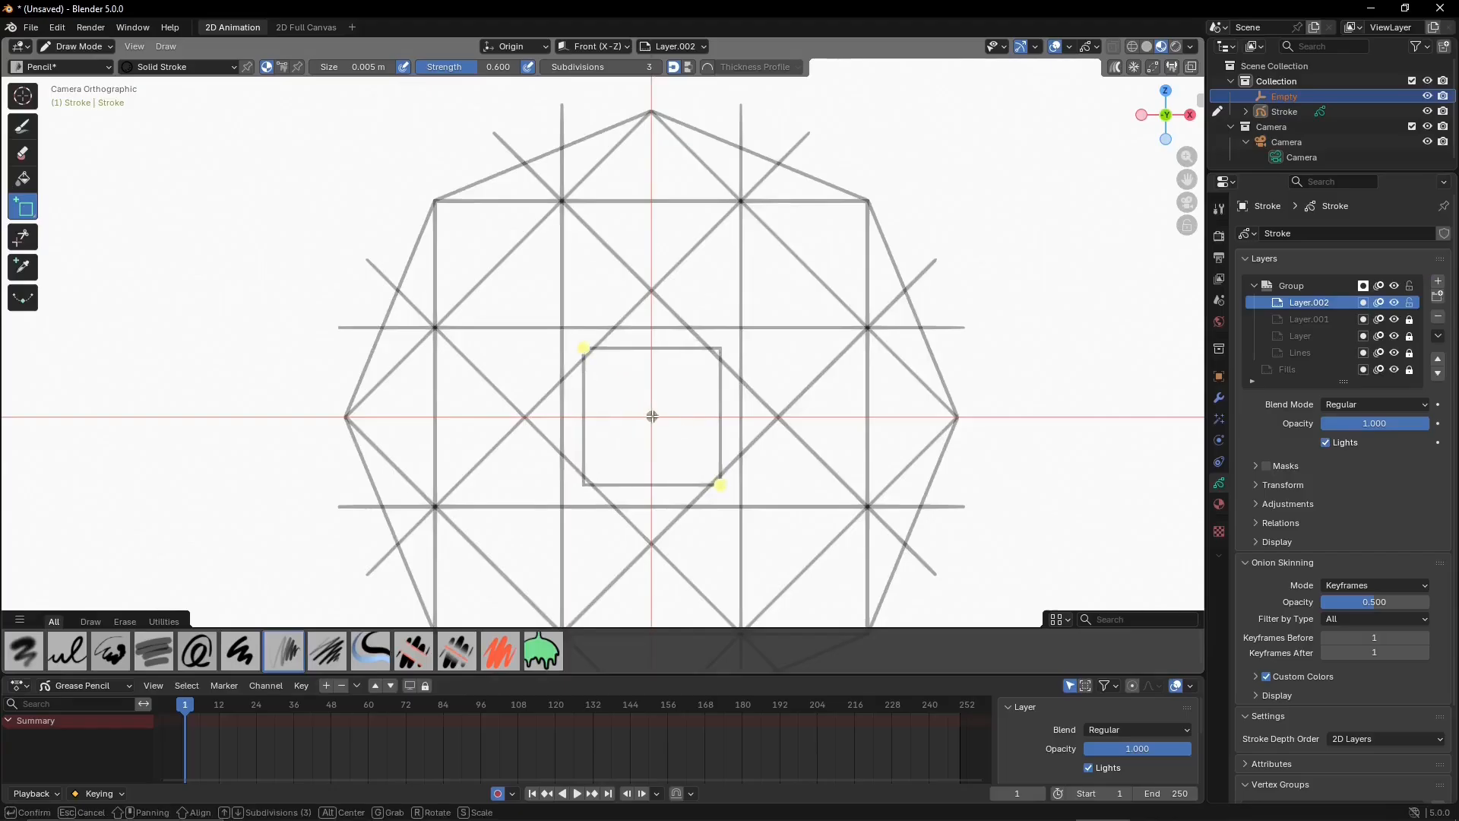
pyautogui.scroll(4, 683, 416)
pyautogui.press('Return')
# In Edit Mode, rotate the small square by 22.5° and scale it by 1.002 so its corners meet the surrounding line intersections
pyautogui.click(97, 46)
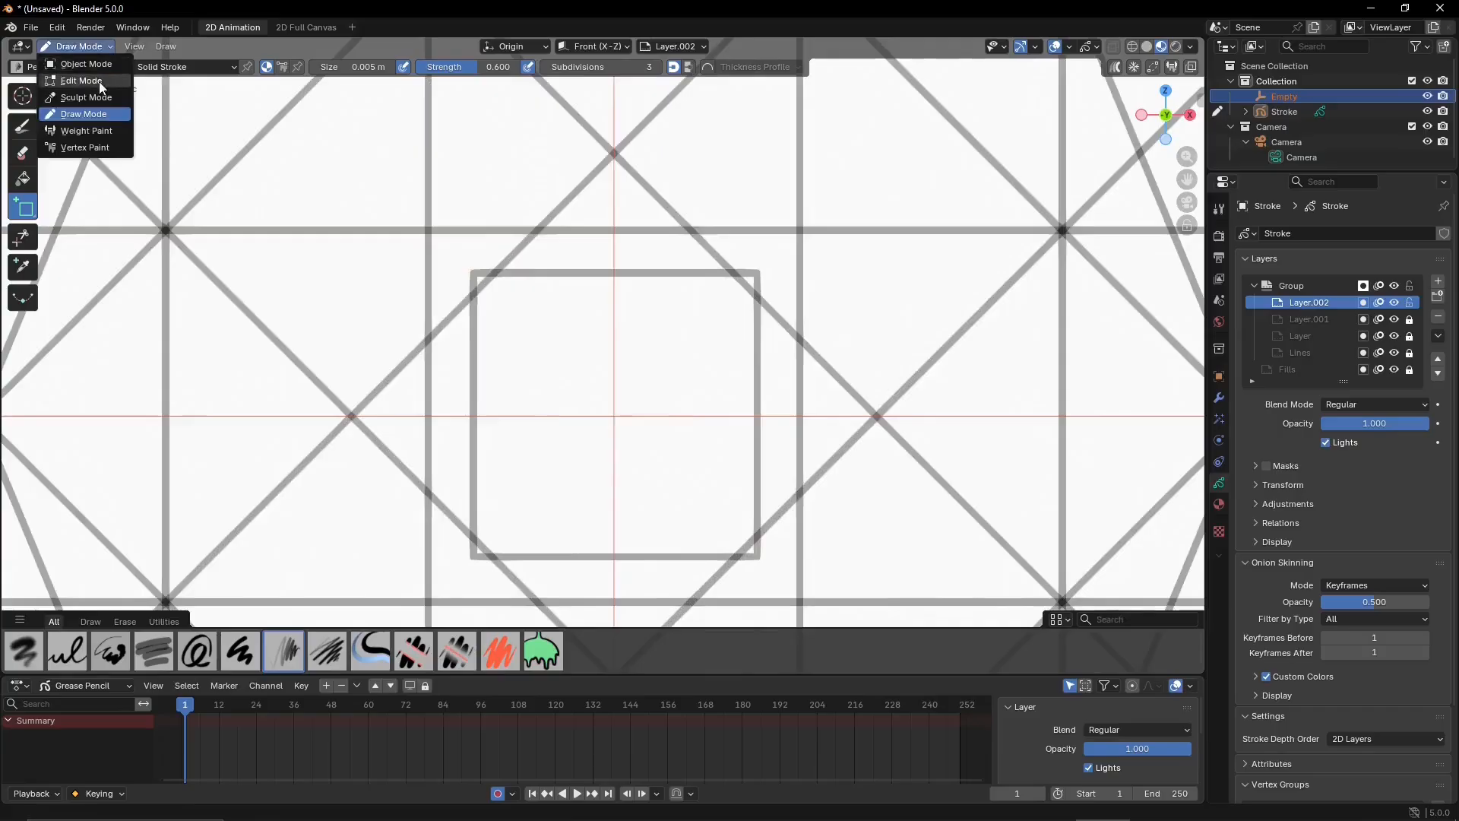
pyautogui.click(99, 82)
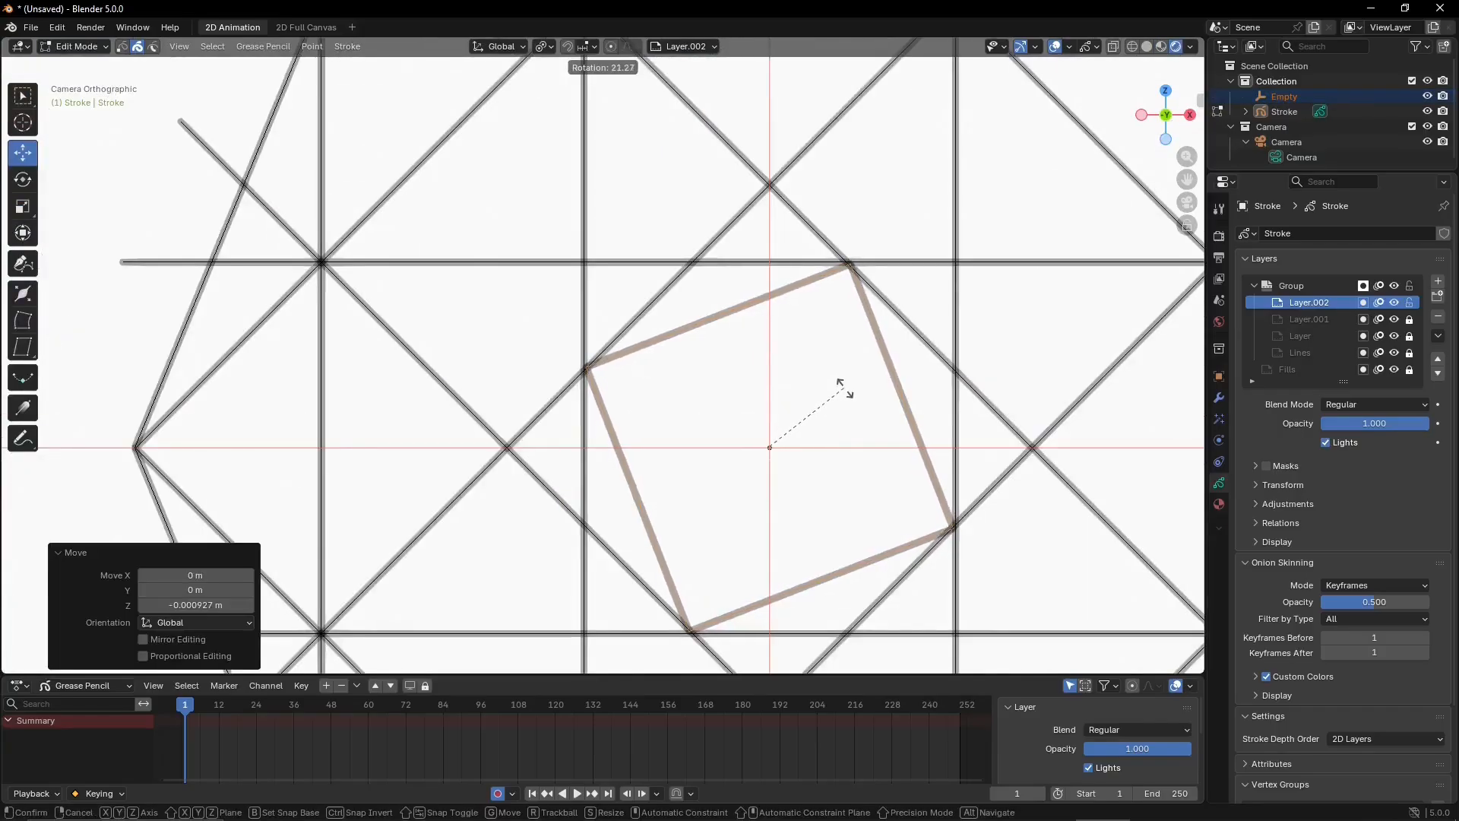
pyautogui.click(841, 389)
pyautogui.click(196, 588)
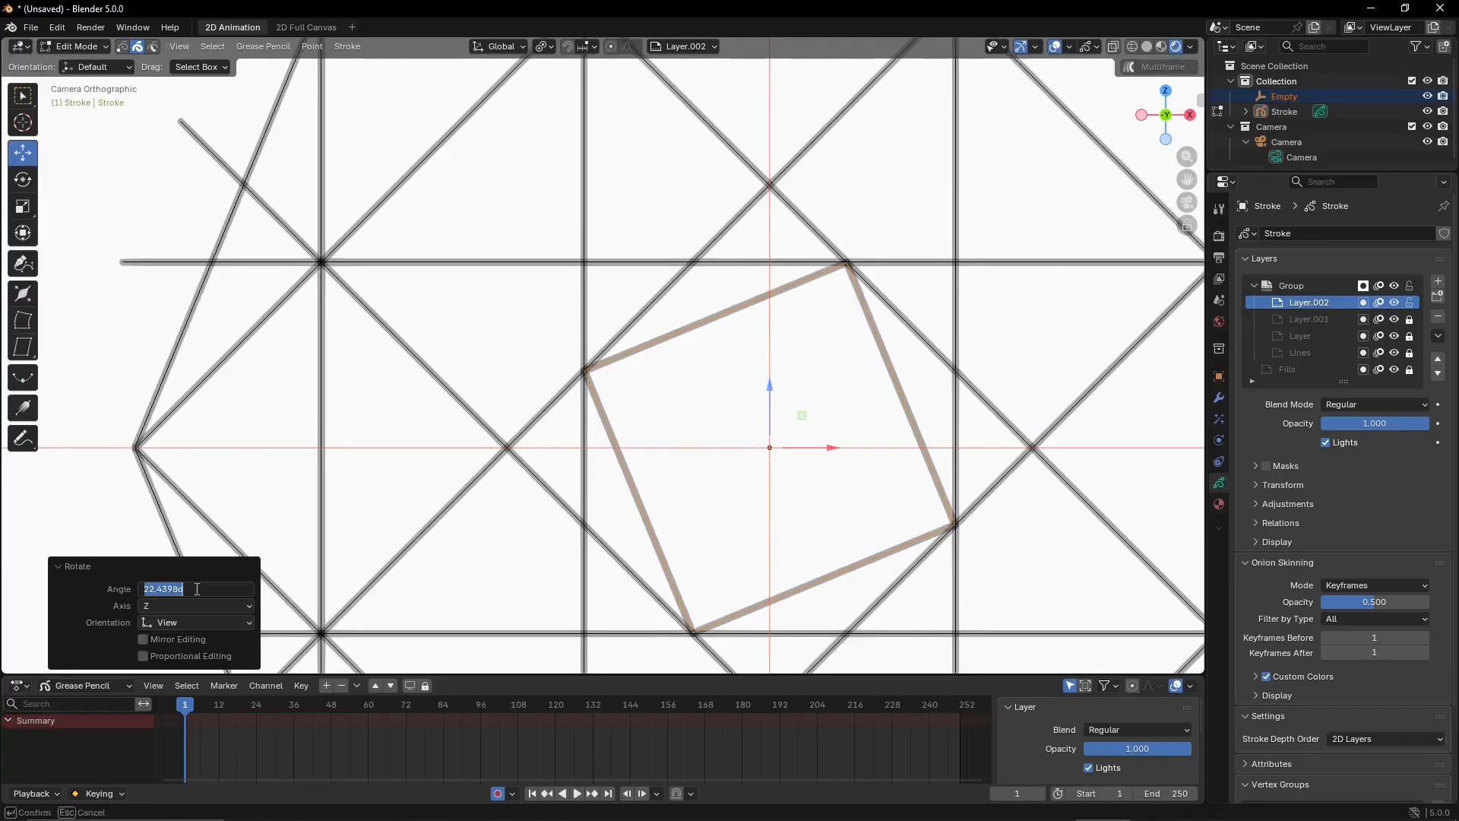
pyautogui.moveTo(156, 584); pyautogui.dragTo(235, 594)
pyautogui.write('5')
pyautogui.press('Return')
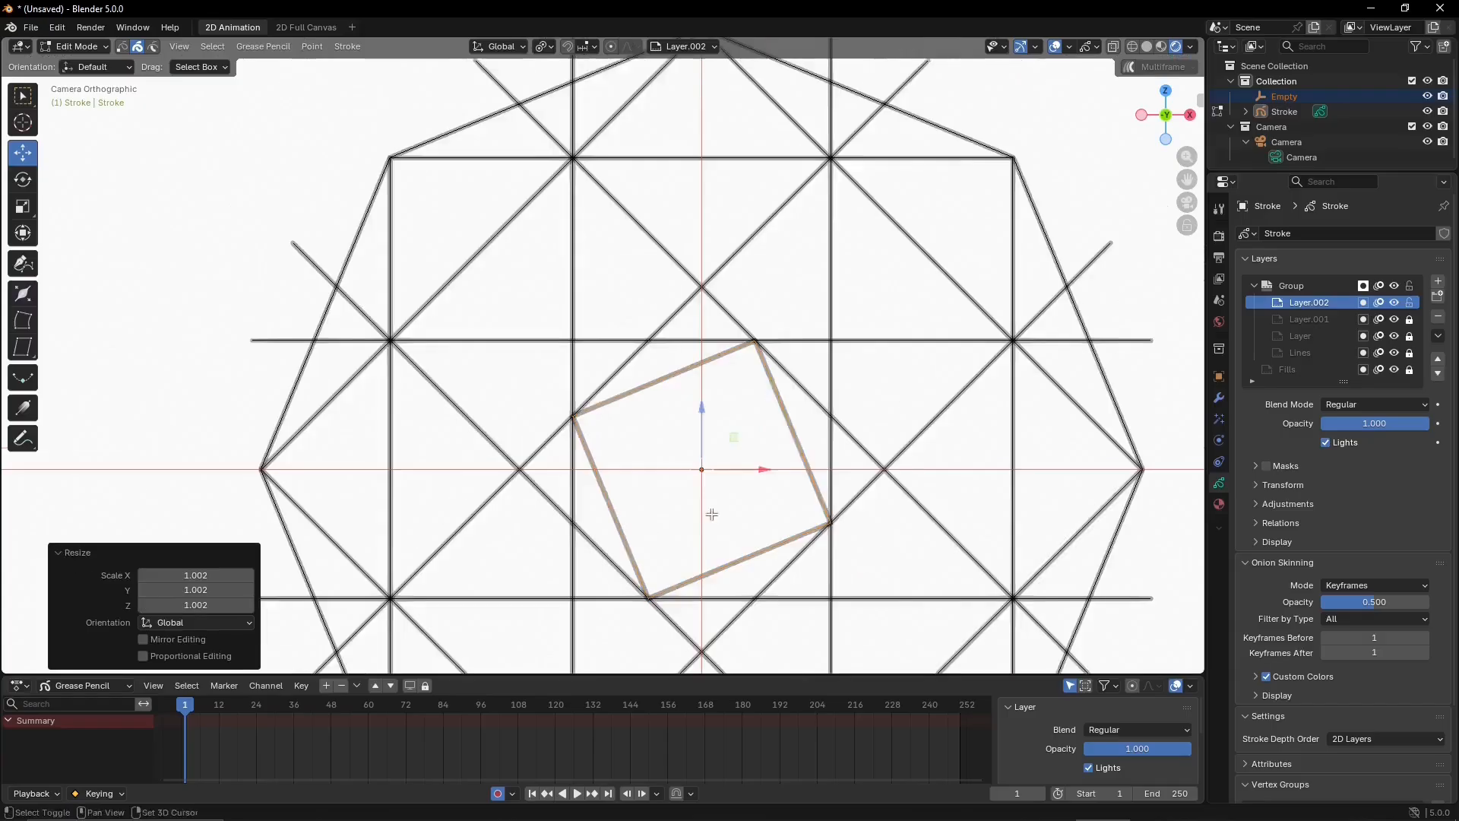
# Duplicate the small central square and rotate the copy by exactly 45°
pyautogui.press('g')
pyautogui.press('r')
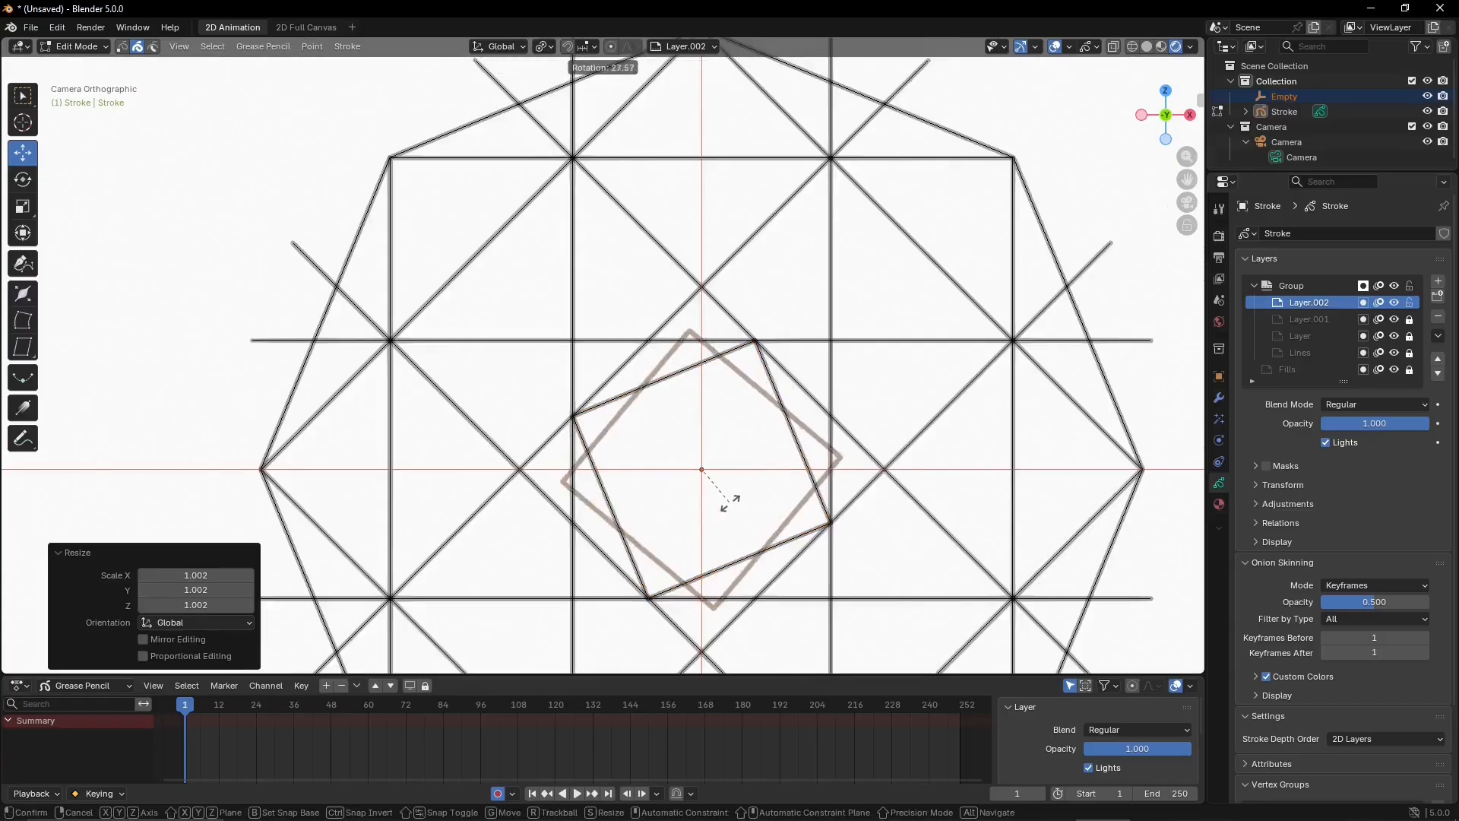
pyautogui.click(742, 492)
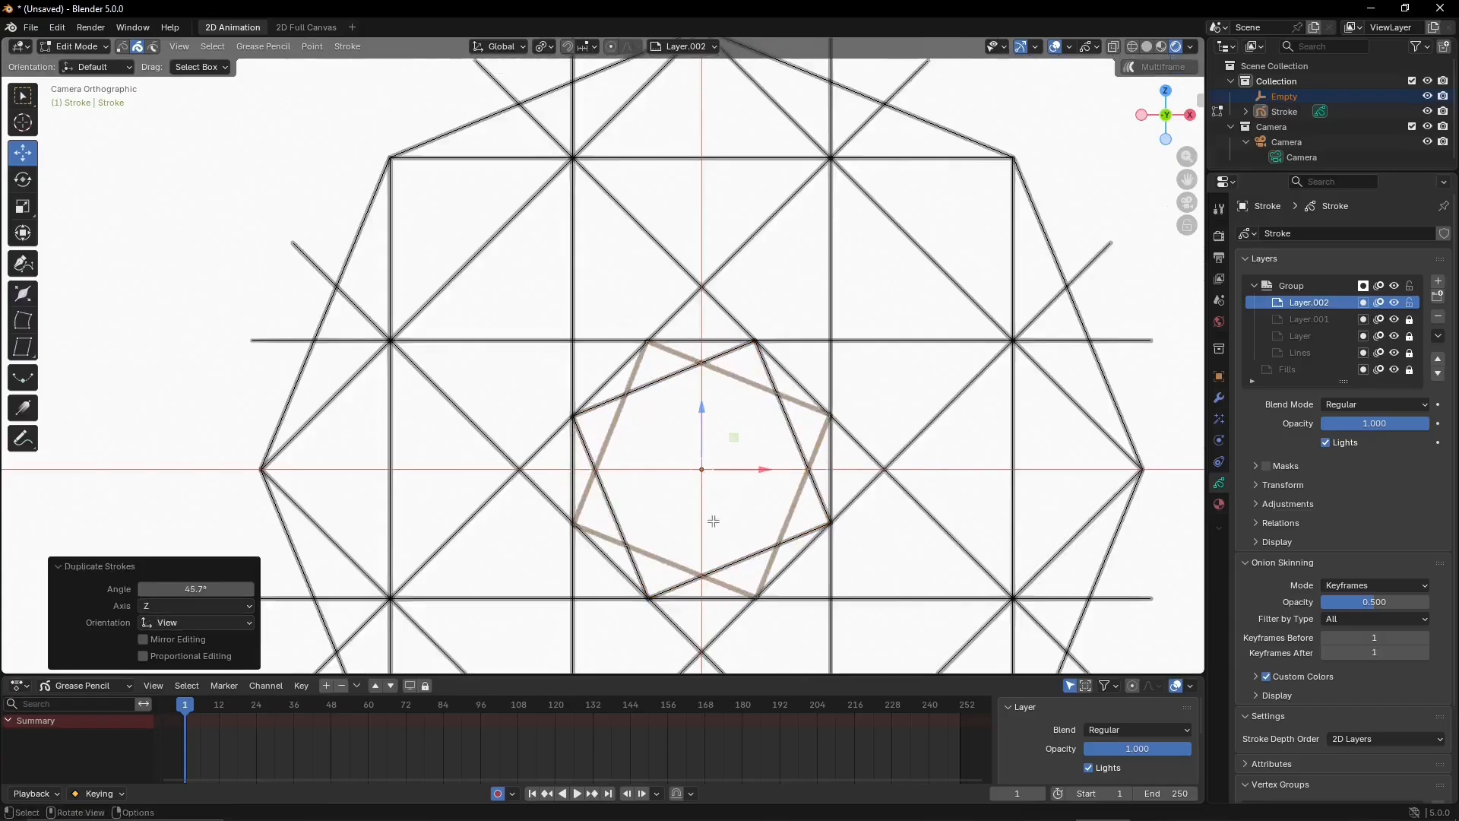
pyautogui.click(196, 589)
pyautogui.moveTo(154, 589); pyautogui.dragTo(234, 588)
pyautogui.press('BackSpace')
pyautogui.press('Return')
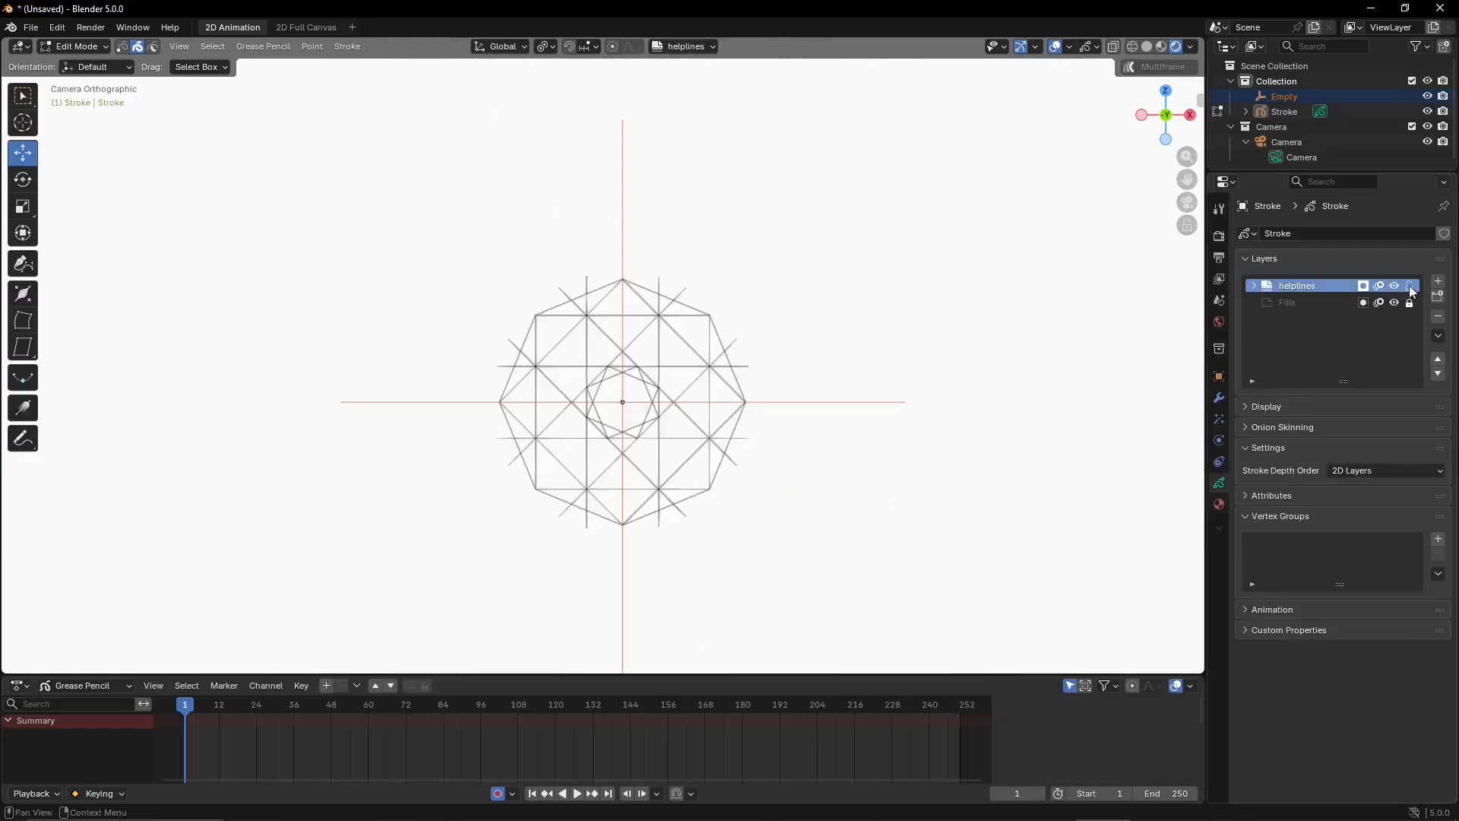
# Add a new layer and move it above the locked helplines group
pyautogui.click(1437, 282)
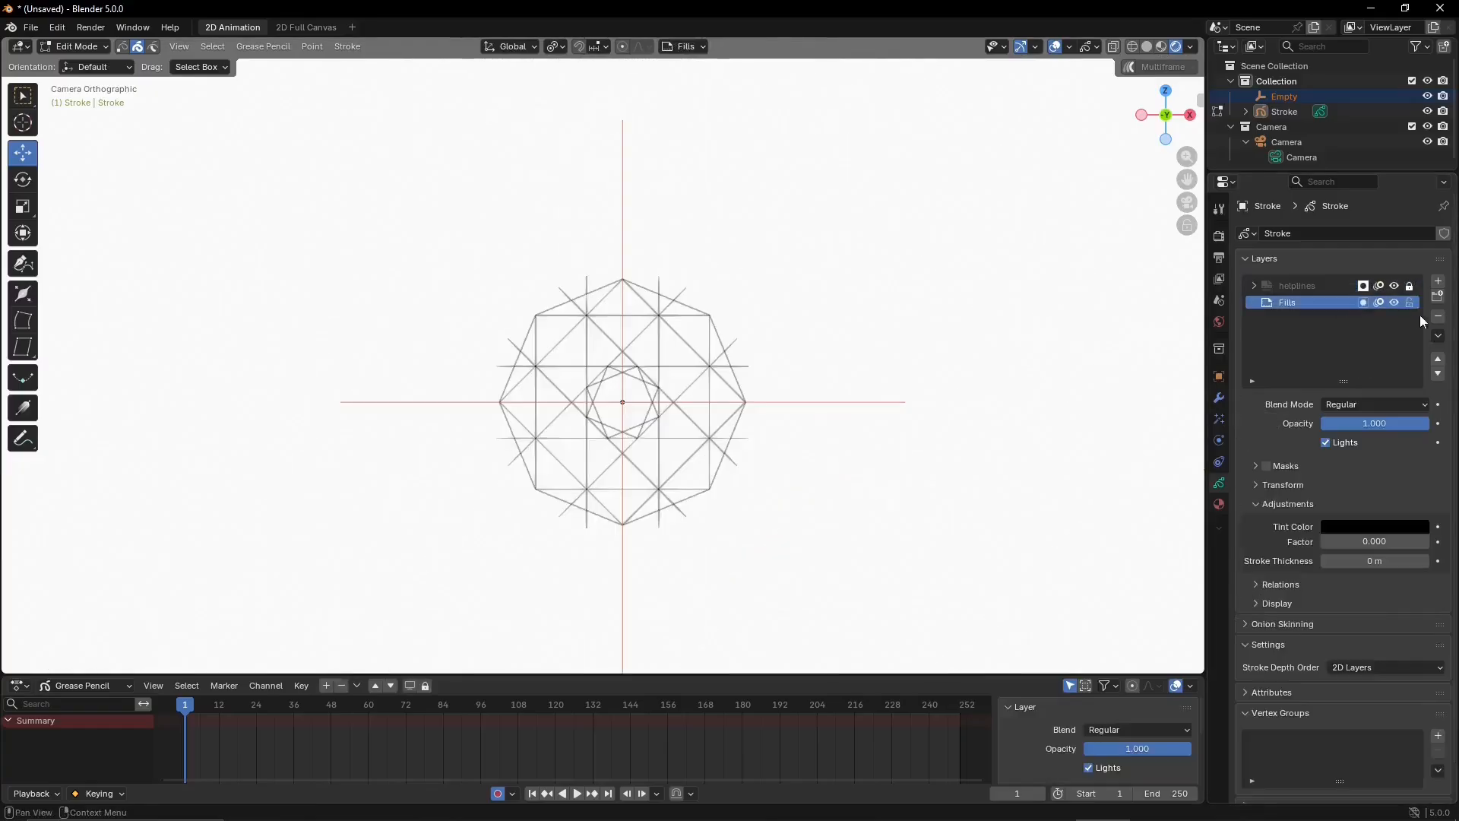
pyautogui.click(1438, 359)
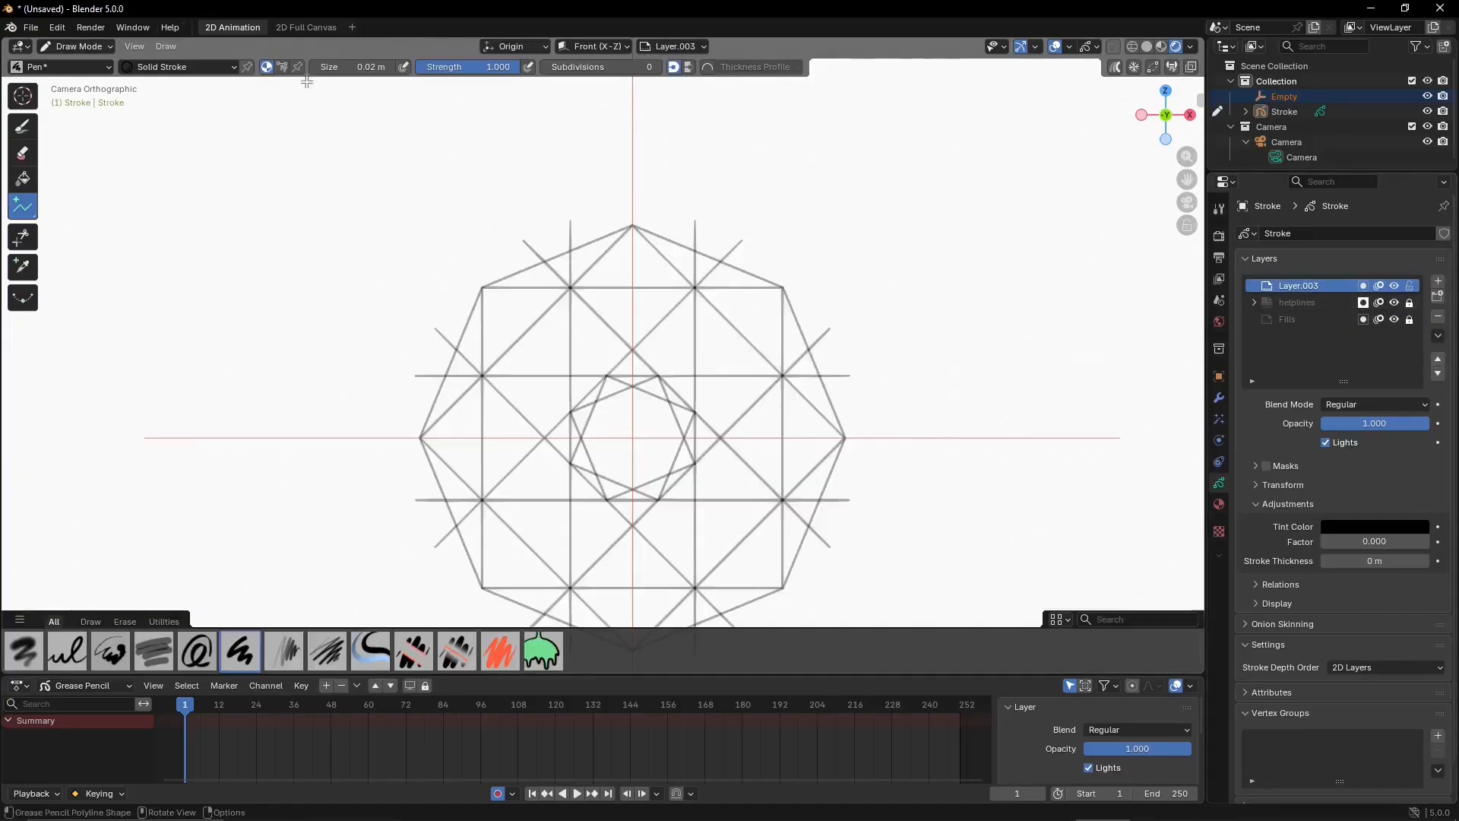
# Set the brush size to 0.01 m and trace the top diamond with its crossing lines and short horizontal ends using the Polyline tool
pyautogui.click(345, 70)
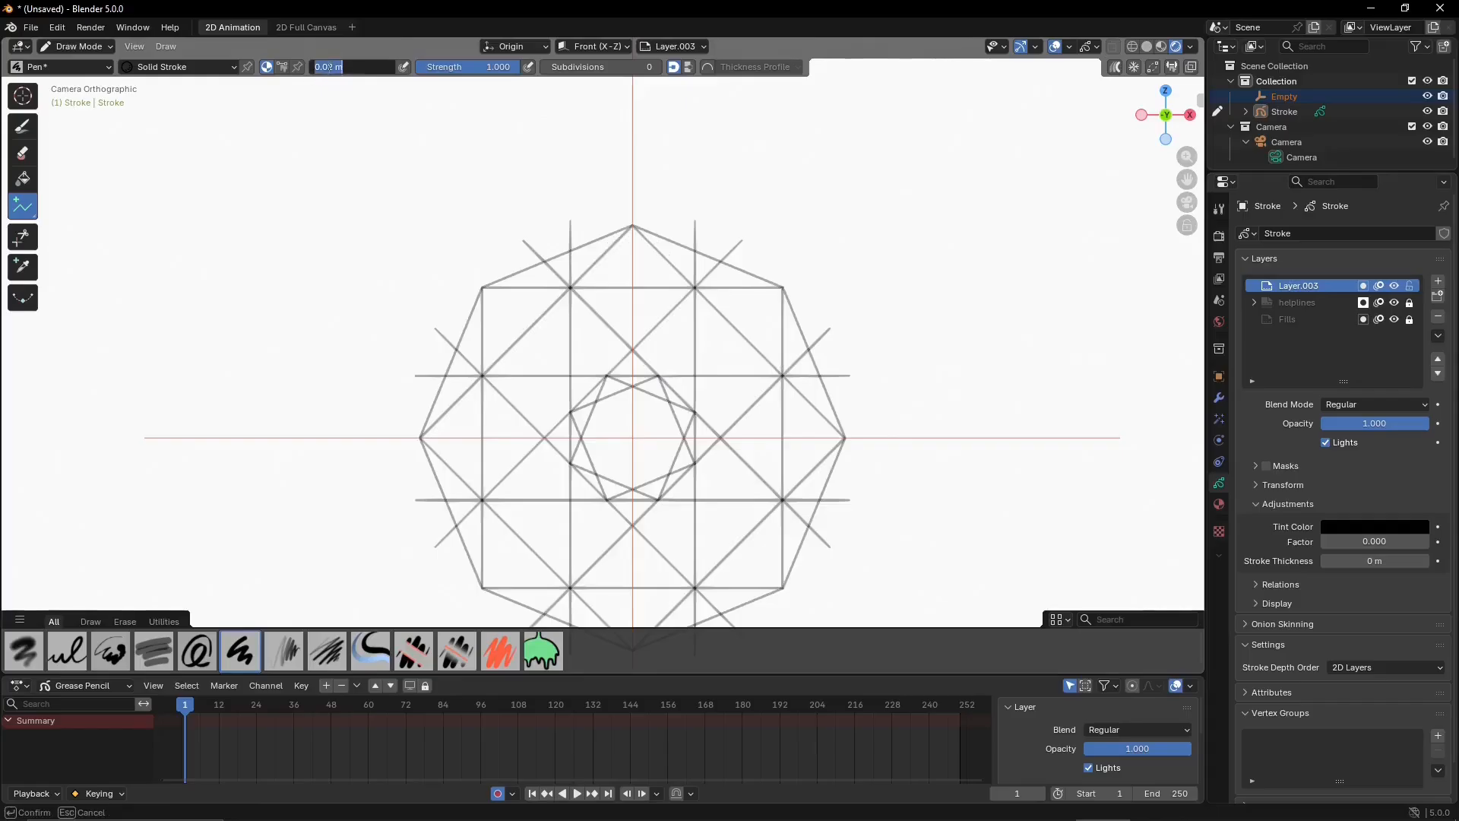
pyautogui.click(329, 66)
pyautogui.press('Return')
pyautogui.scroll(2, 592, 360)
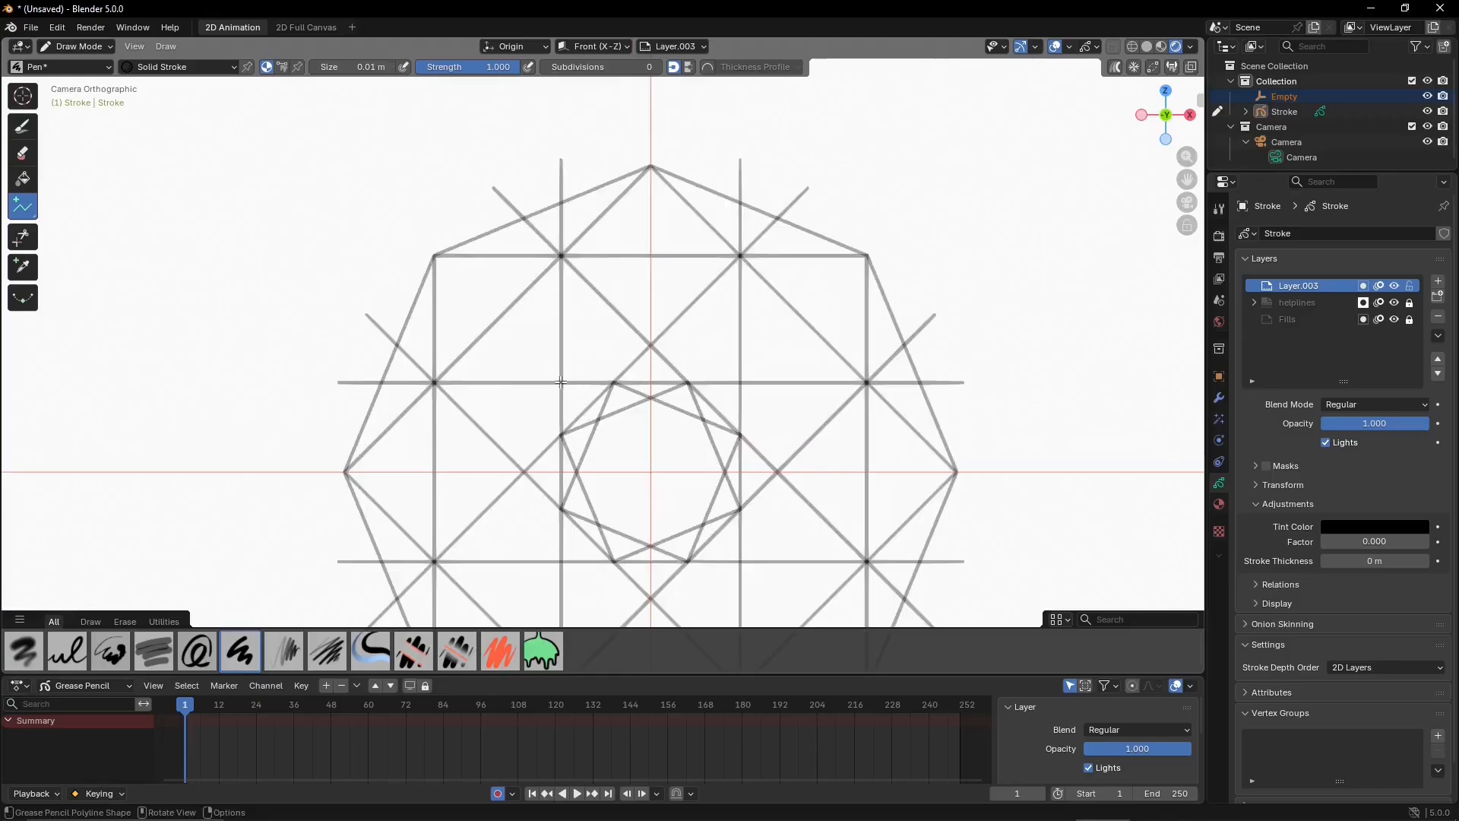
pyautogui.click(561, 382)
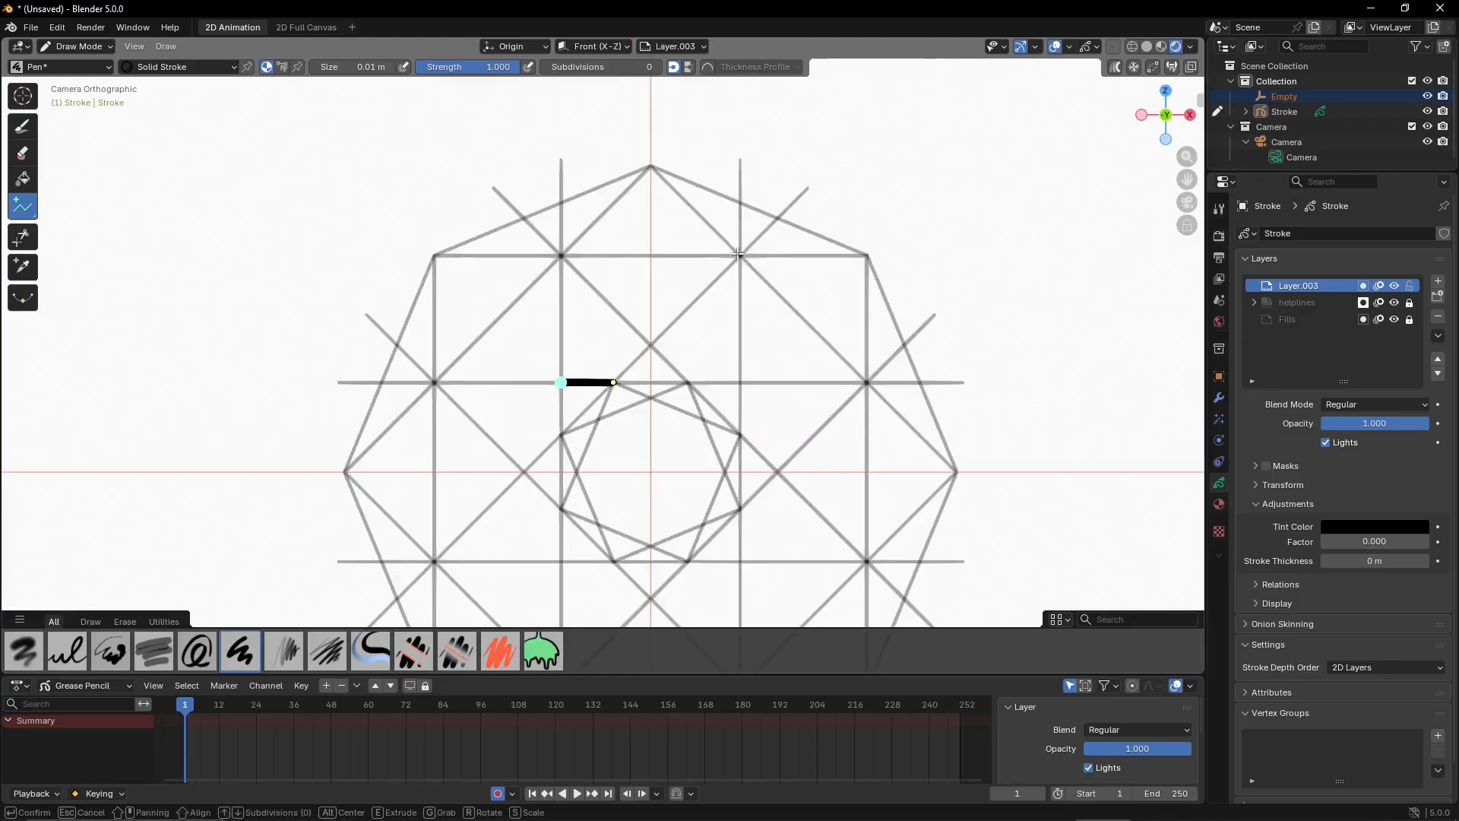
pyautogui.click(613, 382)
pyautogui.click(560, 256)
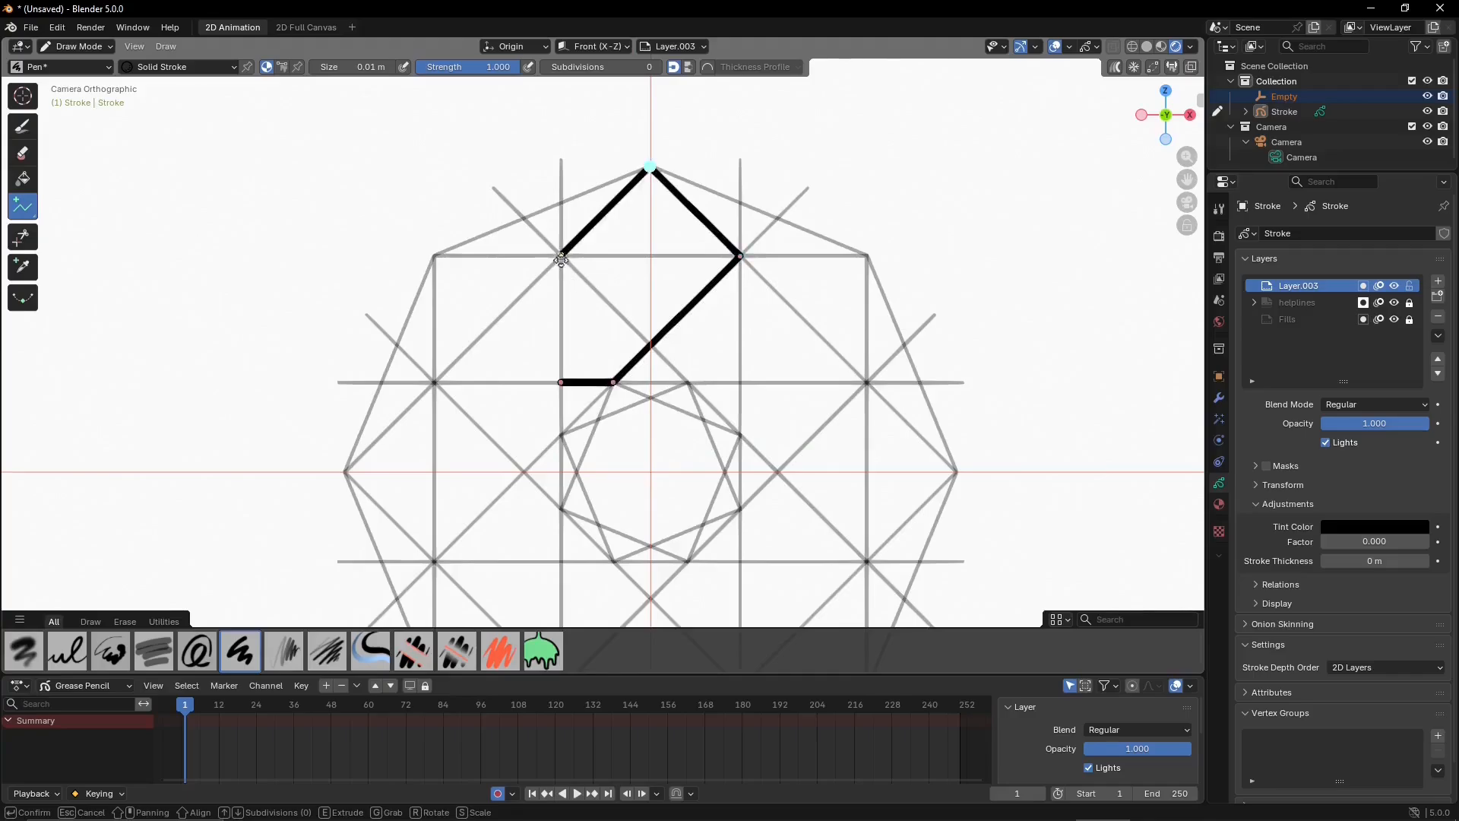
pyautogui.click(687, 382)
pyautogui.click(739, 382)
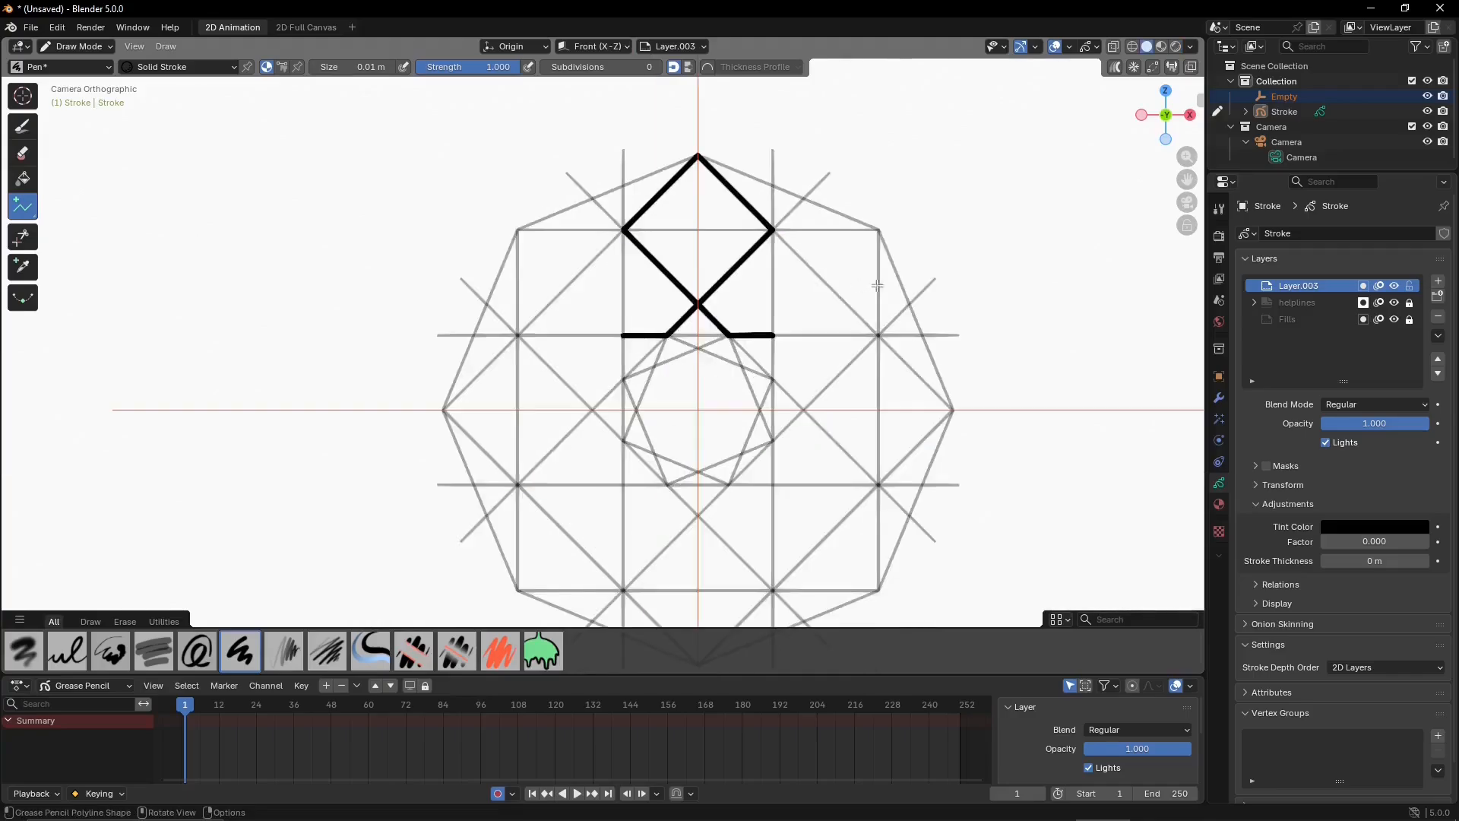
# In Edit Mode, duplicate the traced diamond motif and rotate the copy 90° around the 3D Cursor
pyautogui.click(113, 47)
pyautogui.click(76, 81)
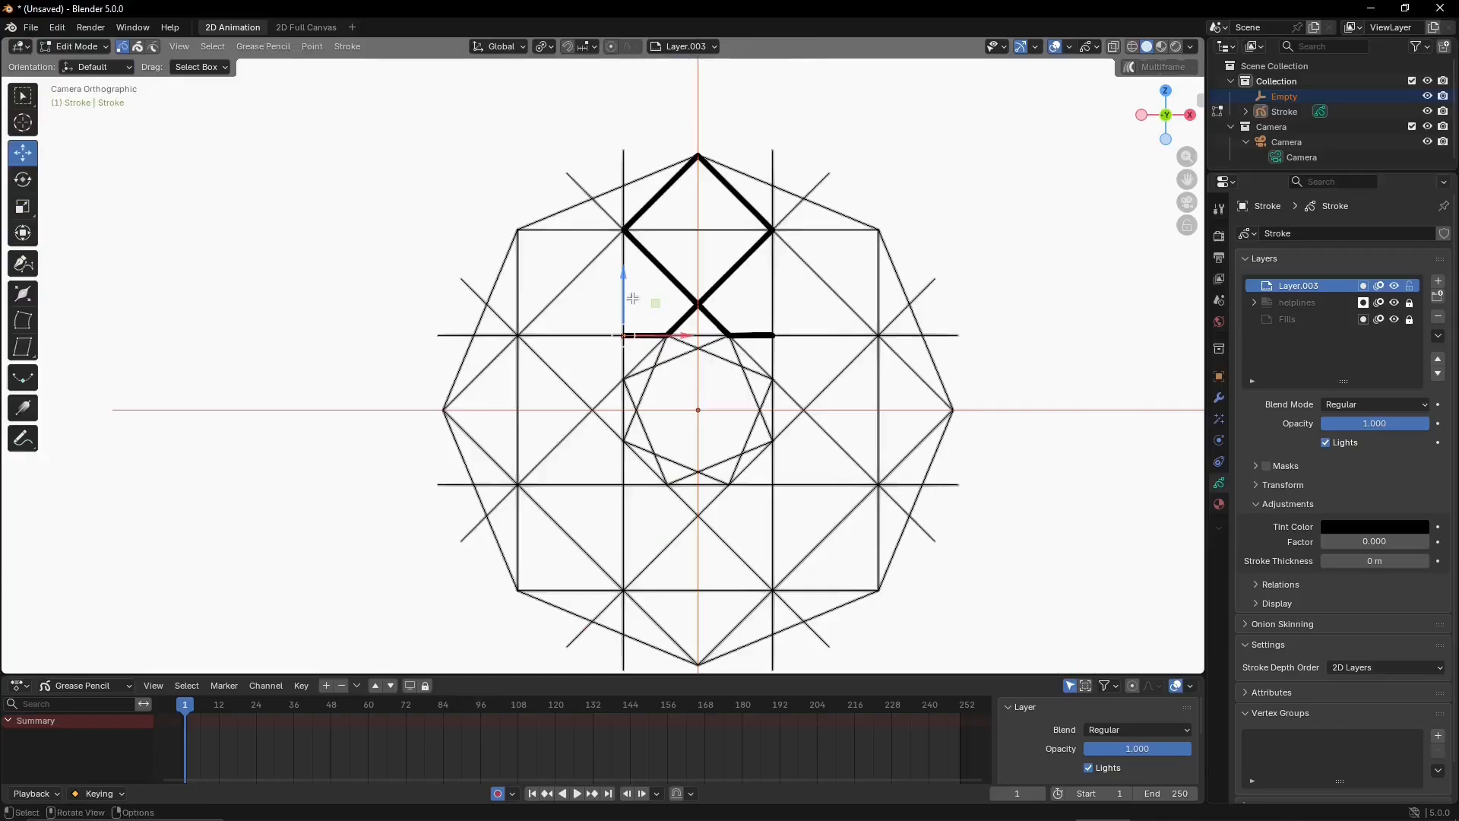
pyautogui.click(545, 47)
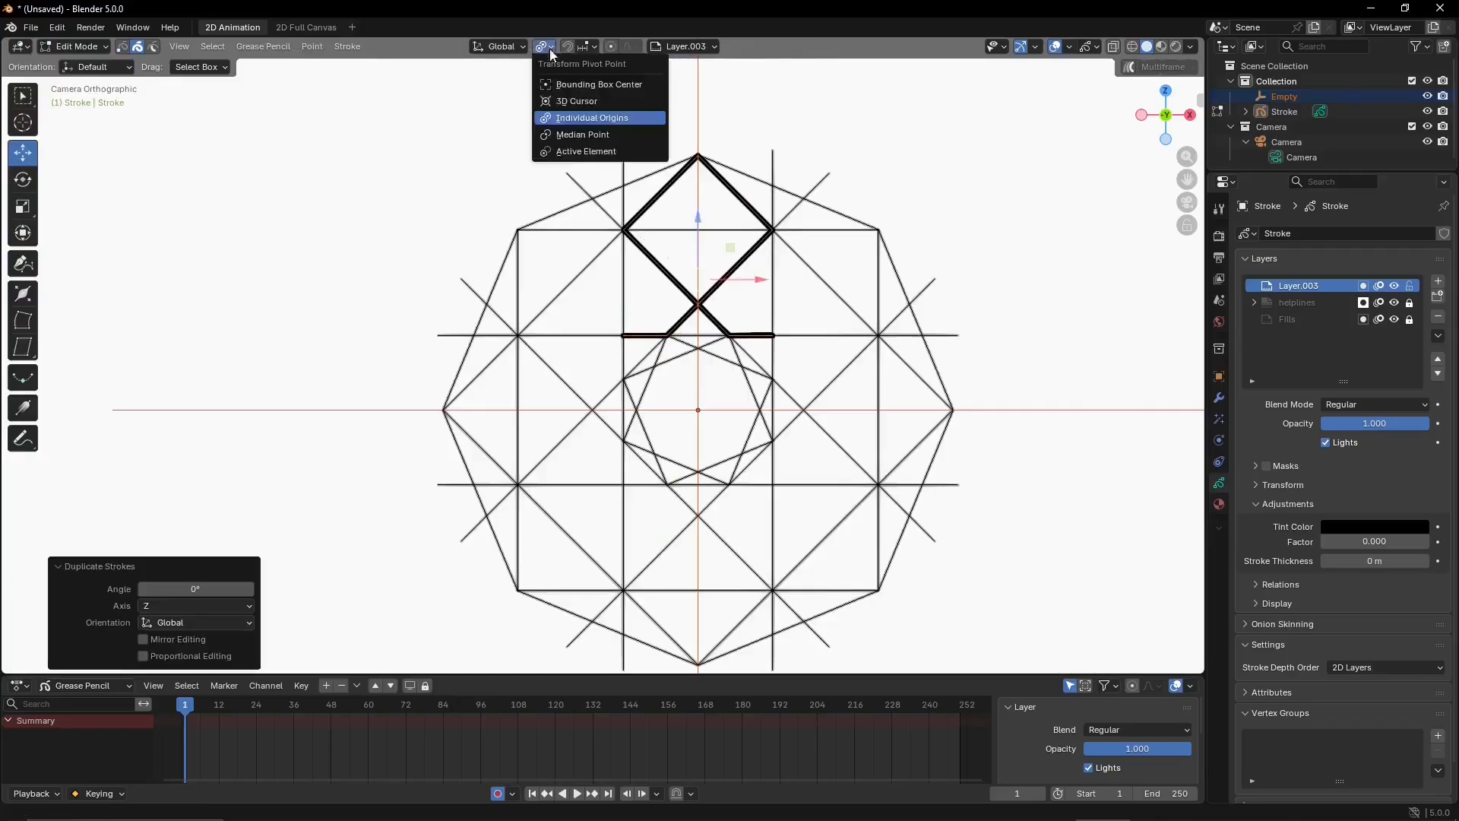
pyautogui.click(566, 99)
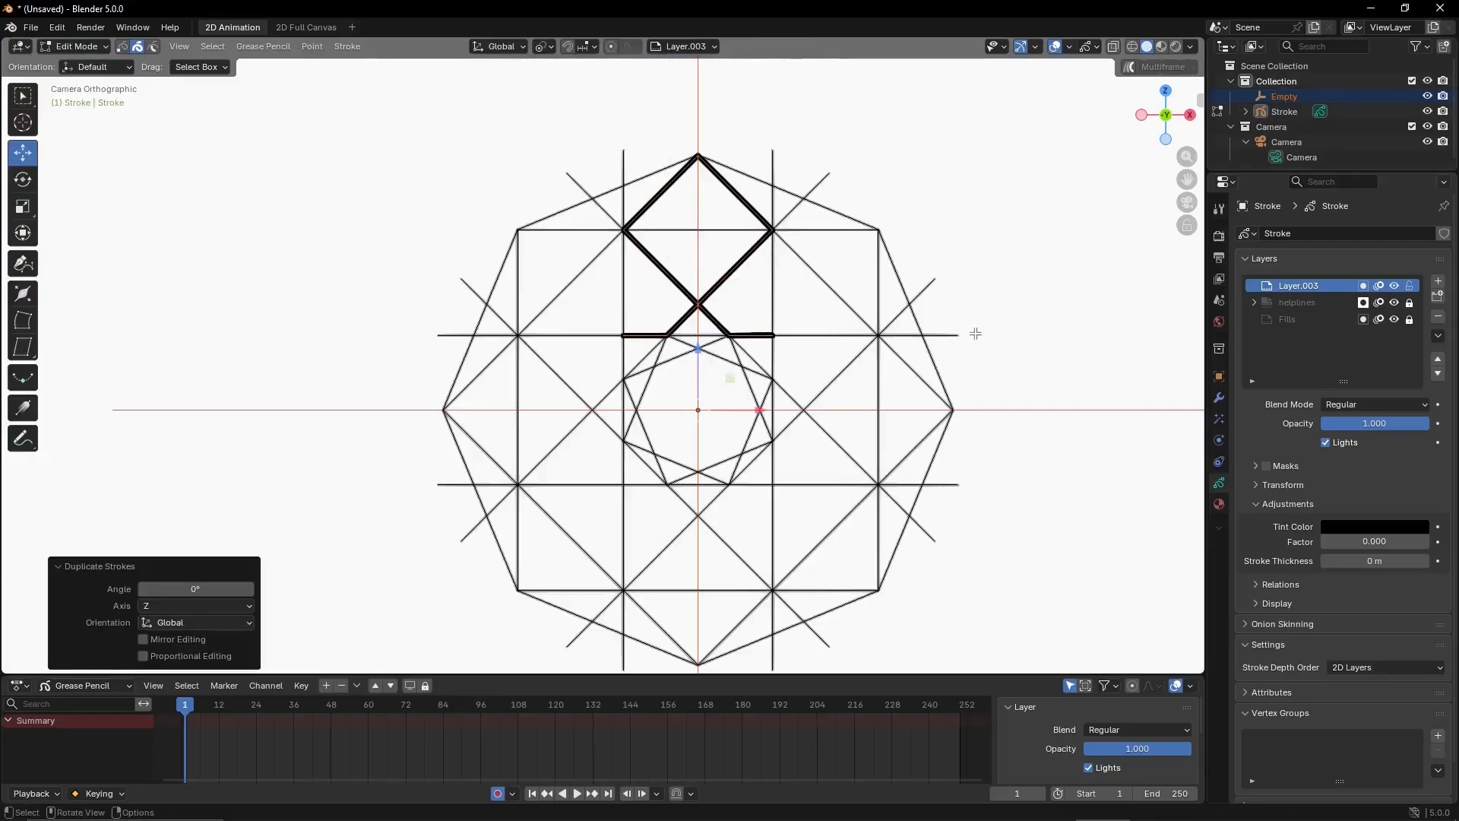
pyautogui.press('r')
pyautogui.click(669, 291)
pyautogui.click(195, 589)
pyautogui.write('90')
pyautogui.press('Return')
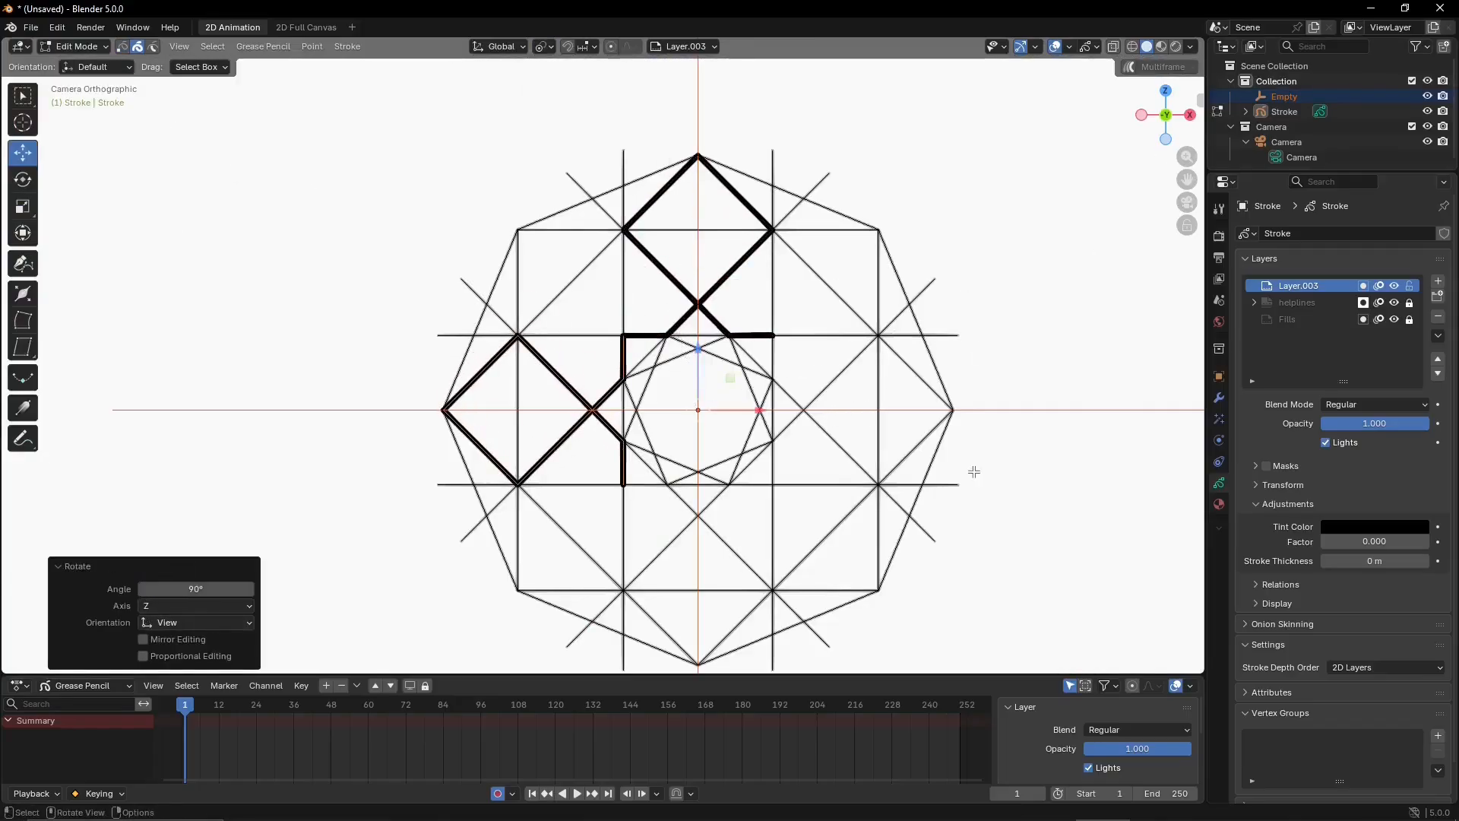
# Duplicate both diamond motifs and rotate the copies 180° to complete the four-sided arrangement
pyautogui.press('a')
pyautogui.hotkey('shift', 'd')
pyautogui.write('r180')
pyautogui.press('Return')
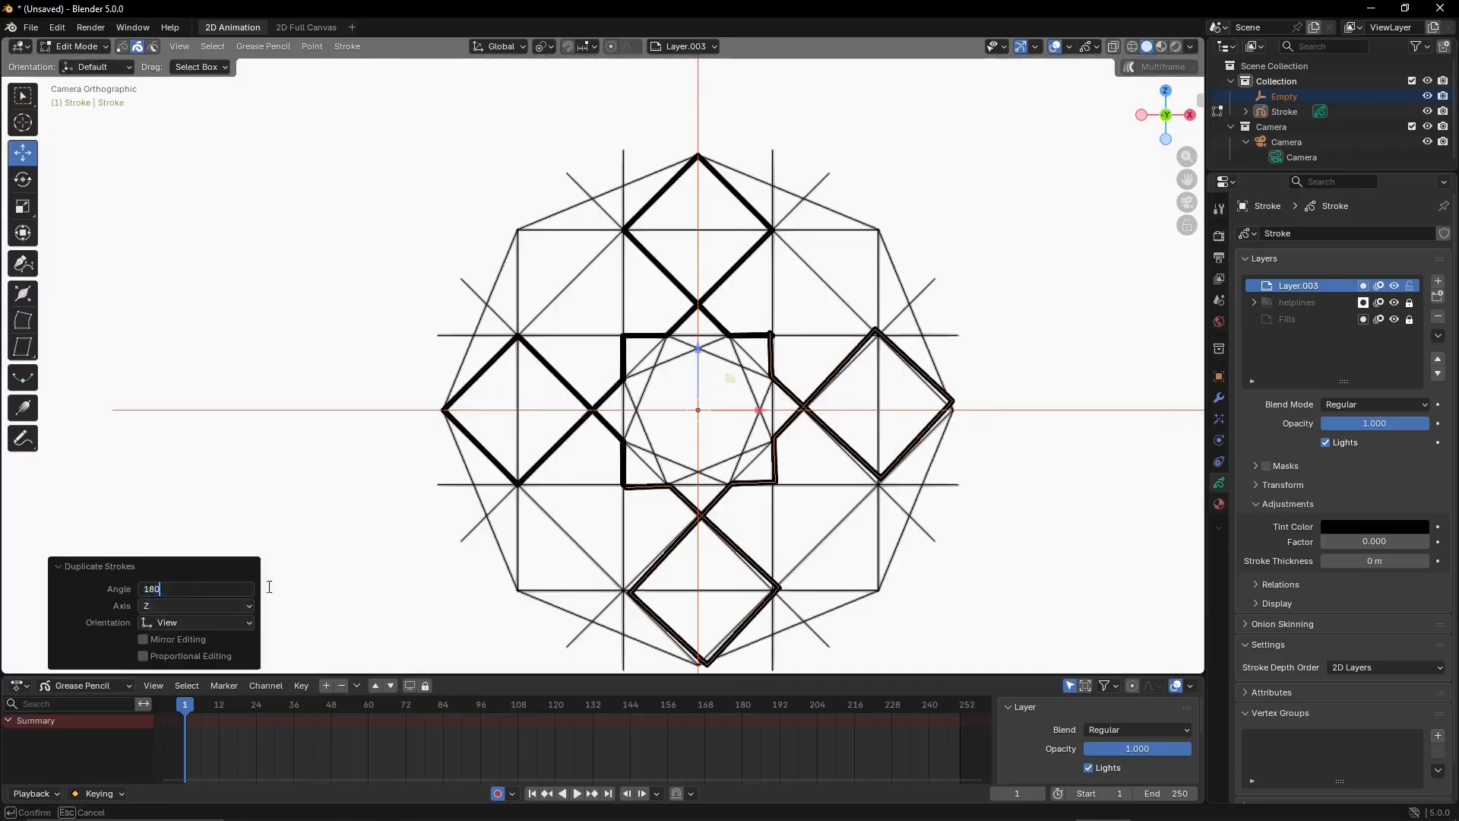
# Back in Draw Mode, create a layer group named pattern holding the traced diamond layer and add a new layer inside it
pyautogui.click(101, 48)
pyautogui.click(106, 110)
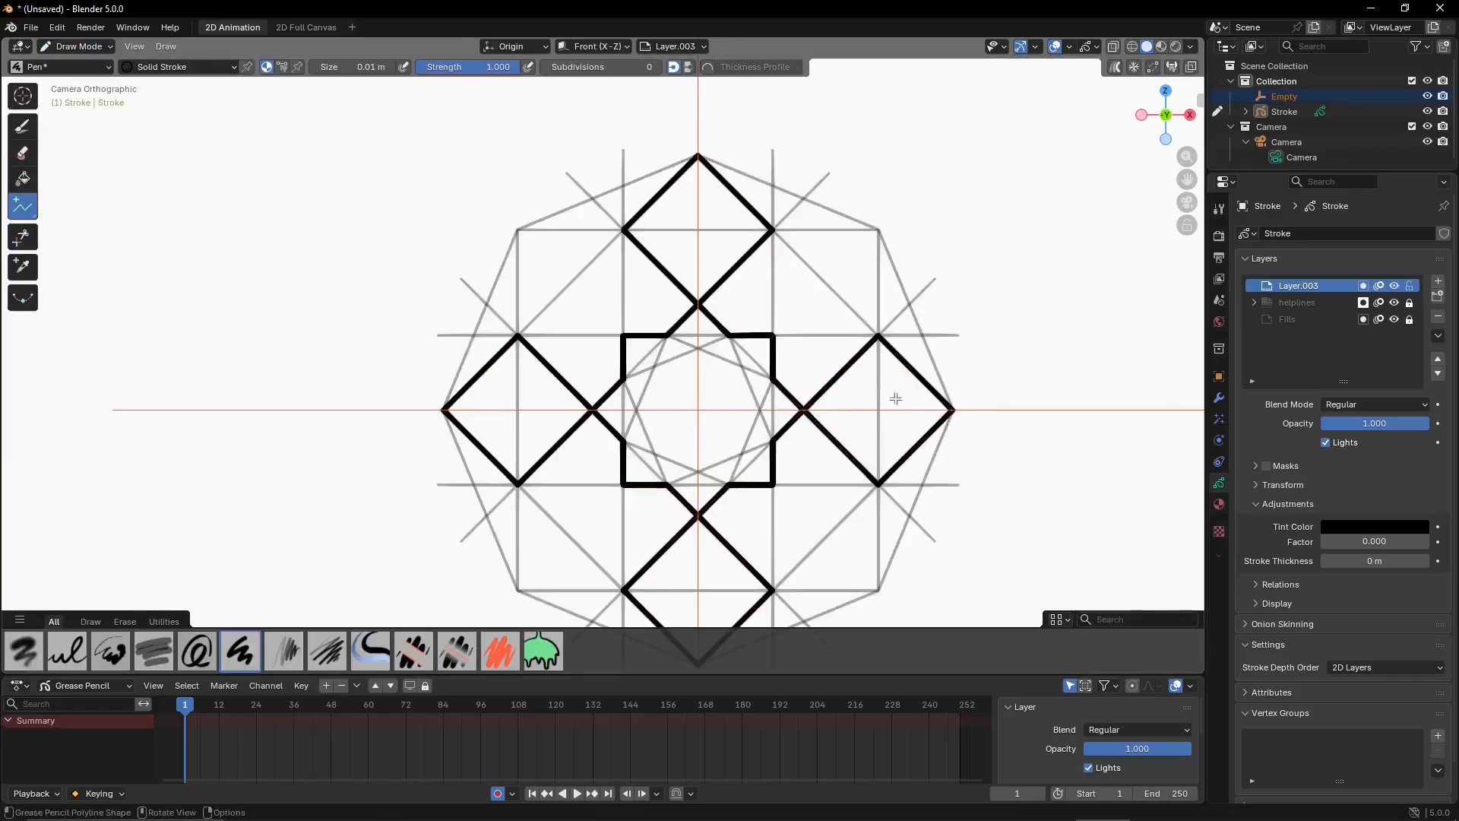
pyautogui.click(1436, 296)
pyautogui.doubleClick(1297, 285)
pyautogui.write('pa')
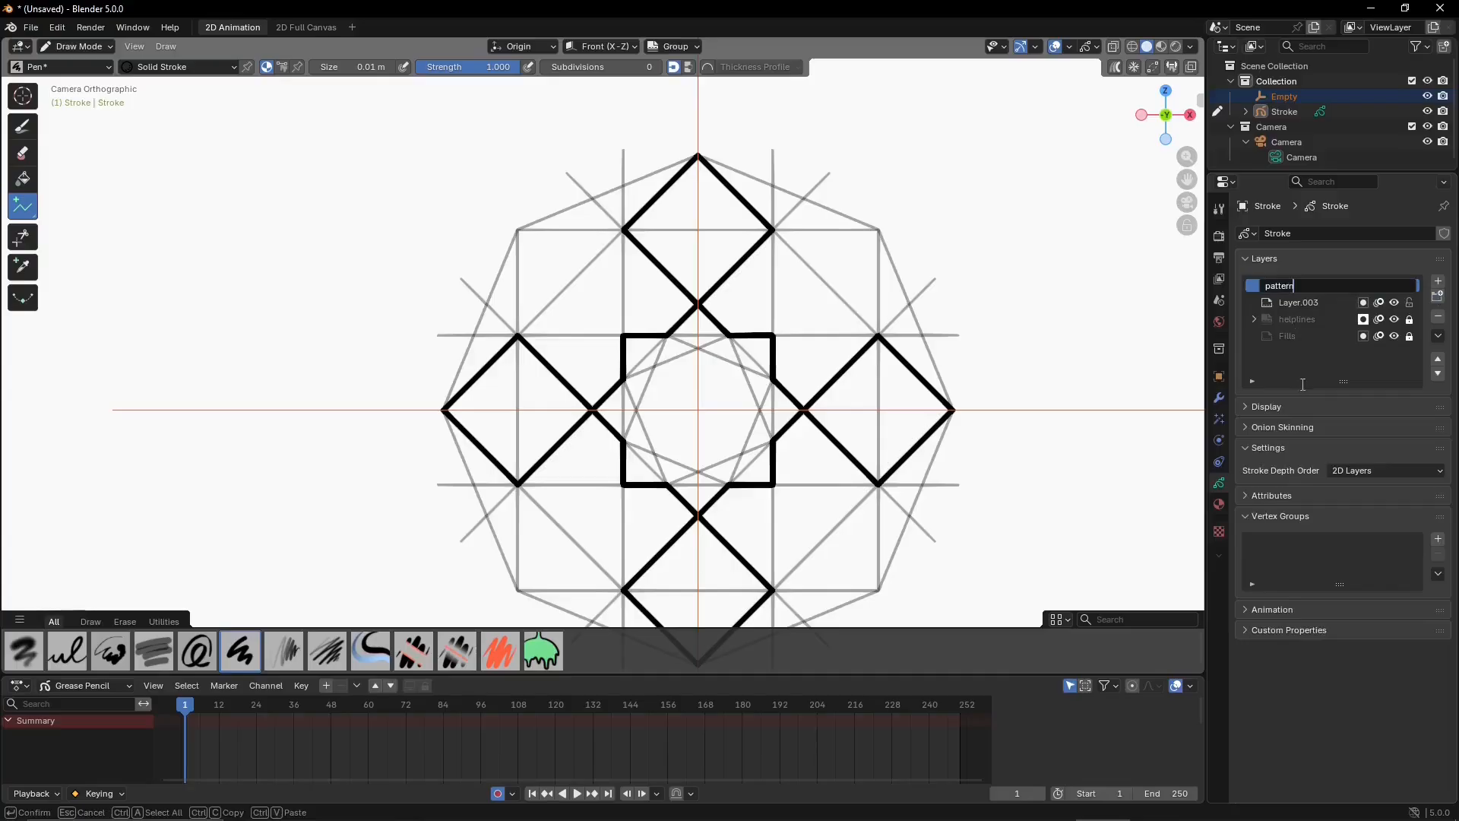
pyautogui.write('ttern')
pyautogui.press('Return')
pyautogui.click(1437, 280)
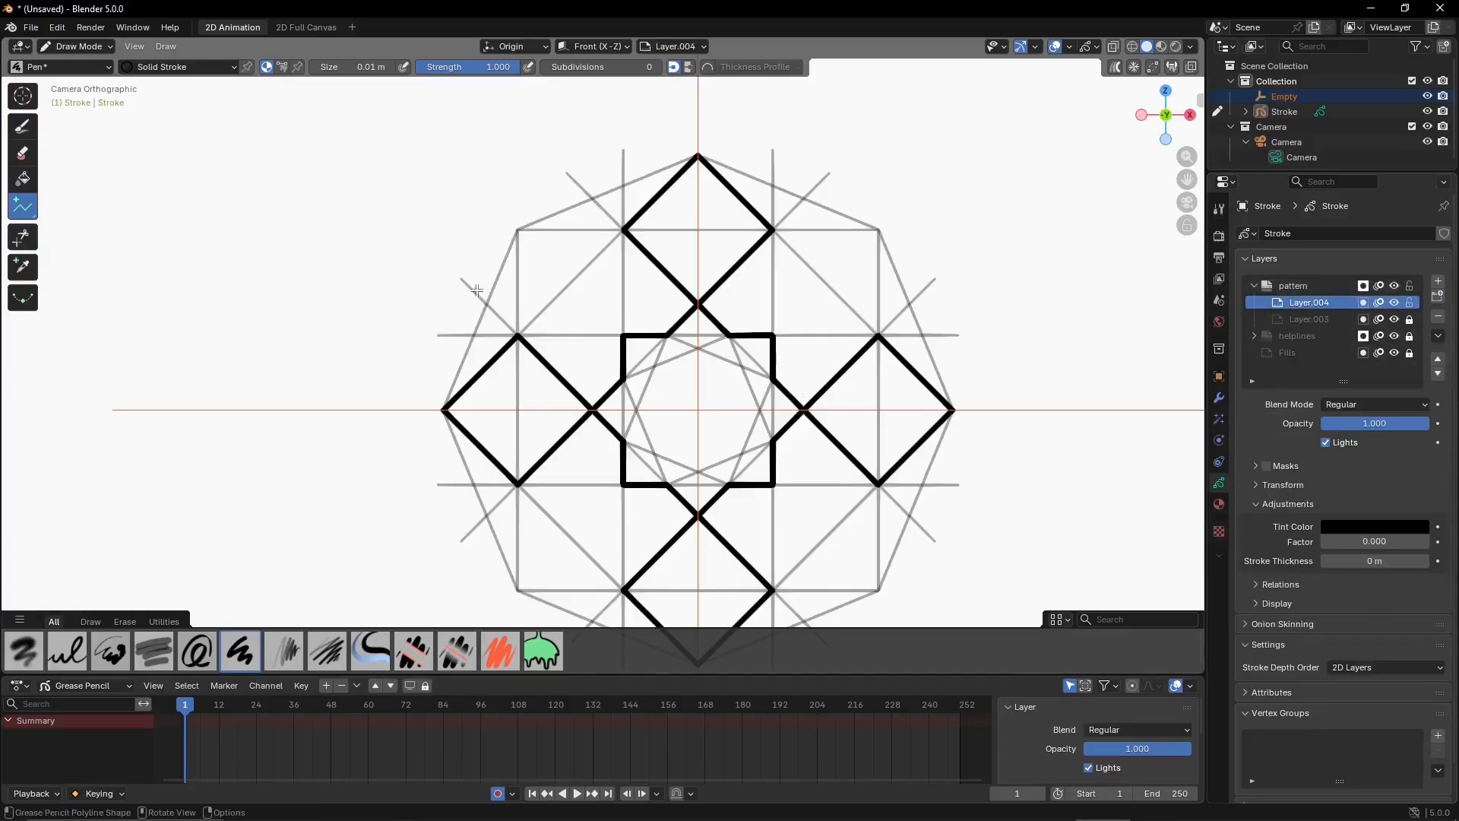
# Draw a square with the Box tool between the top and right diamonds, snapping its corners to the helper line intersections
pyautogui.moveTo(23, 206); pyautogui.dragTo(84, 212)
pyautogui.scroll(5, 933, 294)
pyautogui.moveTo(531, 134); pyautogui.dragTo(796, 398)
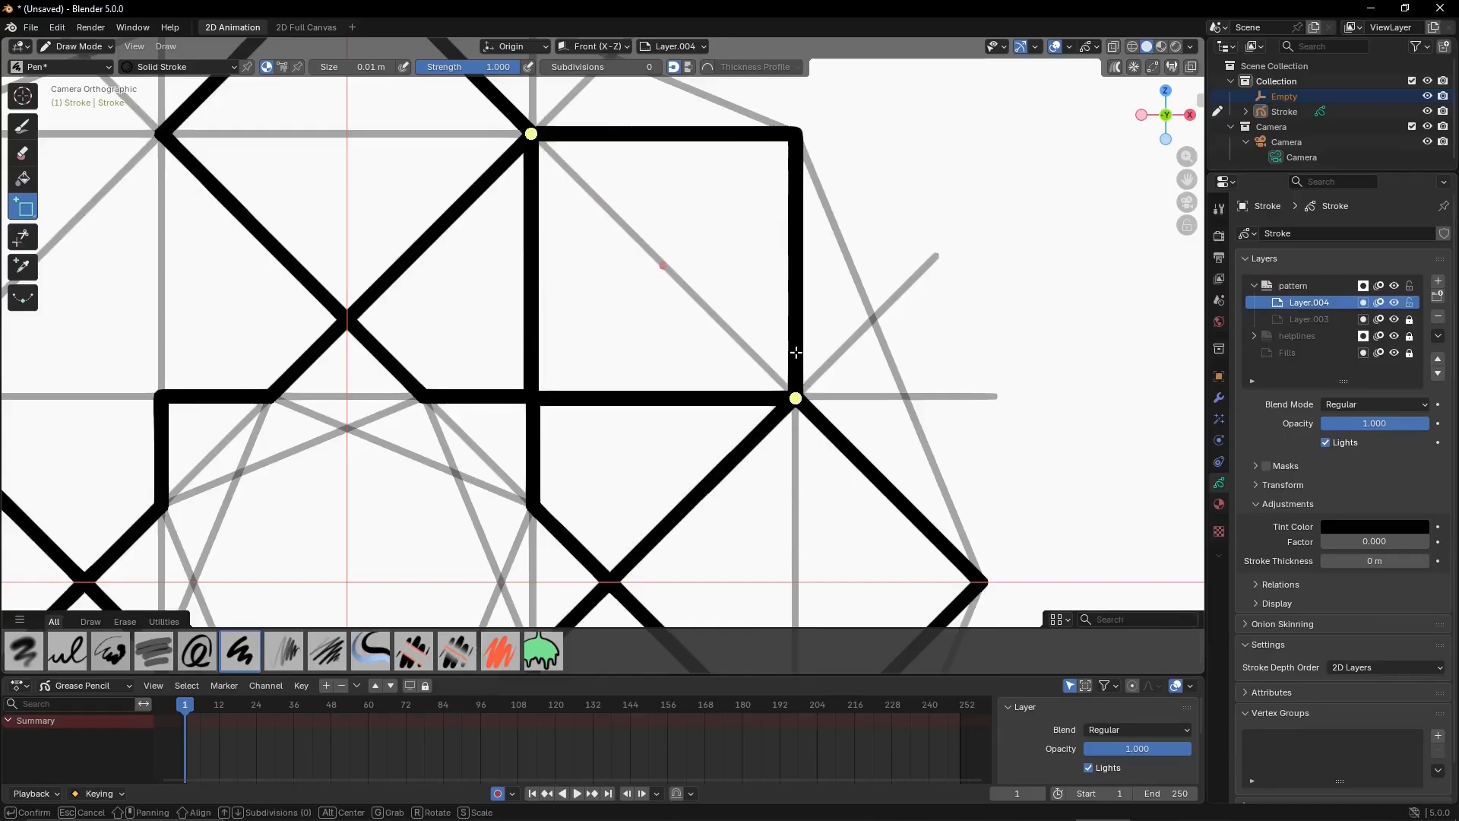
# In Edit Mode, duplicate the corner square and rotate the copy by exactly 90°
pyautogui.hotkey('shift', 'd')
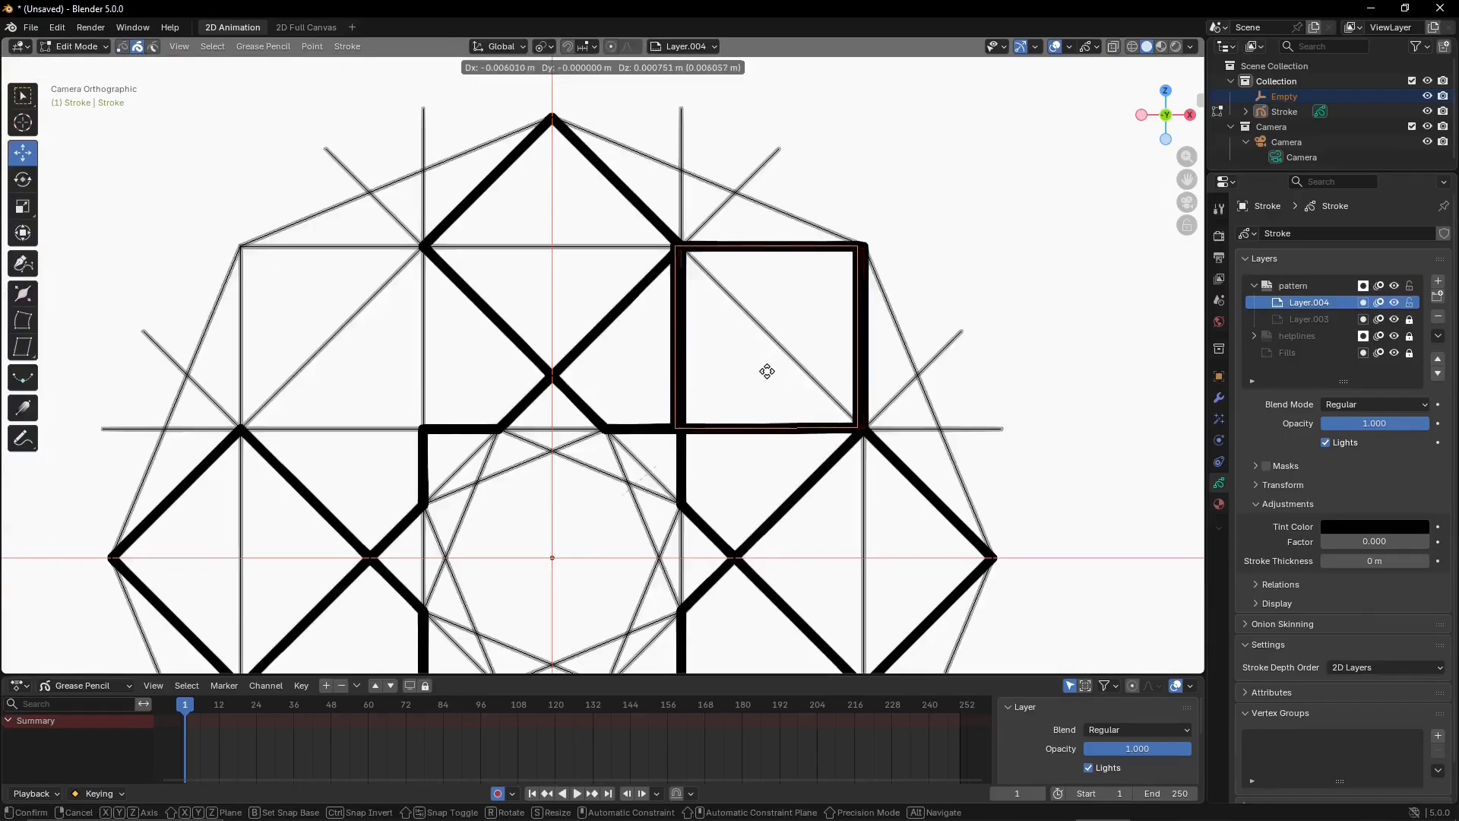
pyautogui.press('r')
pyautogui.click(342, 314)
pyautogui.click(234, 586)
pyautogui.write('90')
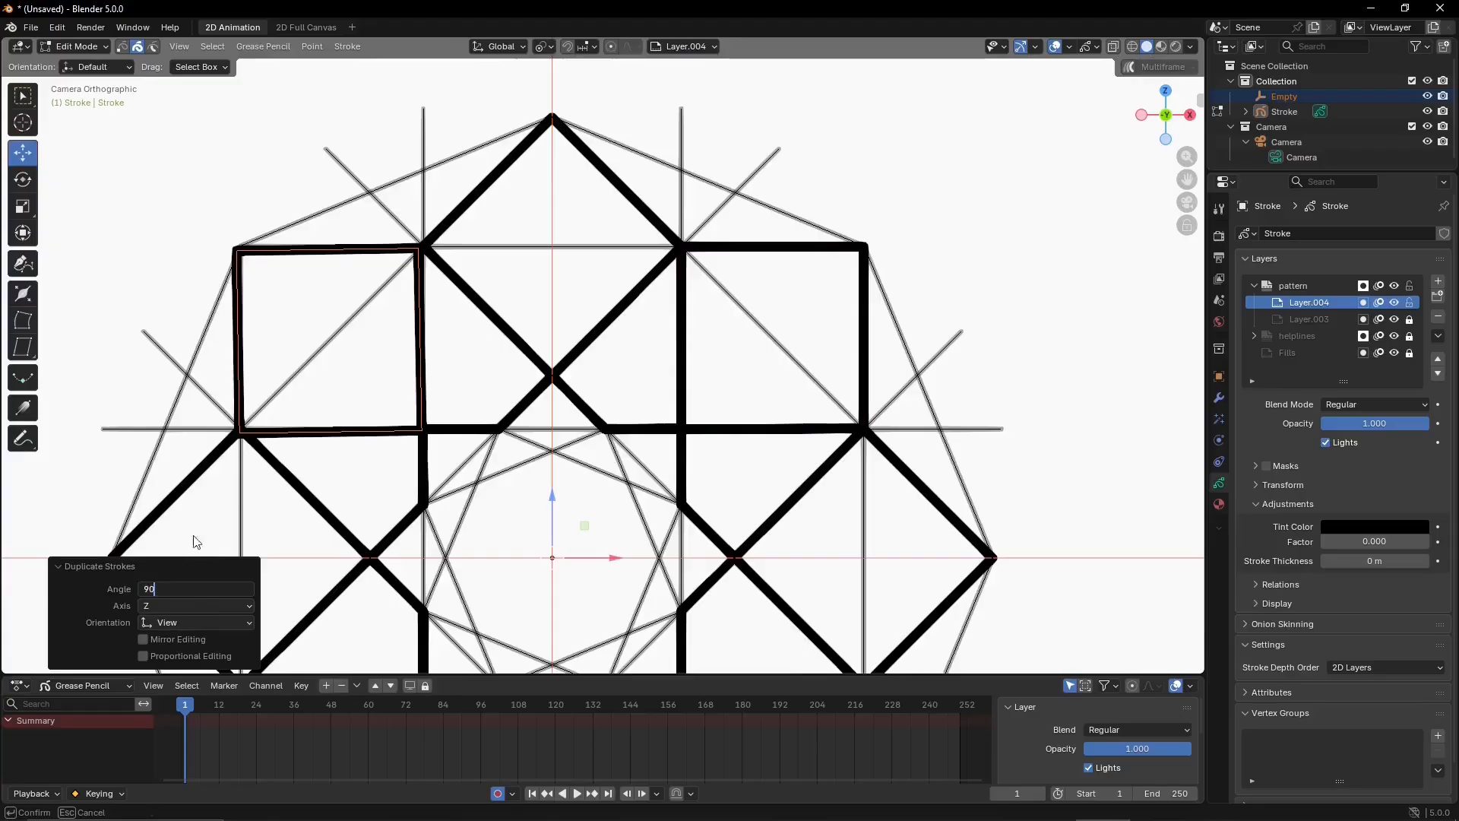
pyautogui.press('Return')
# Duplicate both upper corner squares and rotate the copies 180° to fill the lower corners
pyautogui.keyDown('shift'); pyautogui.moveTo(407, 589); pyautogui.dragTo(397, 372, button='middle'); pyautogui.keyUp('shift')
pyautogui.press('a')
pyautogui.hotkey('shift', 'd')
pyautogui.press('r')
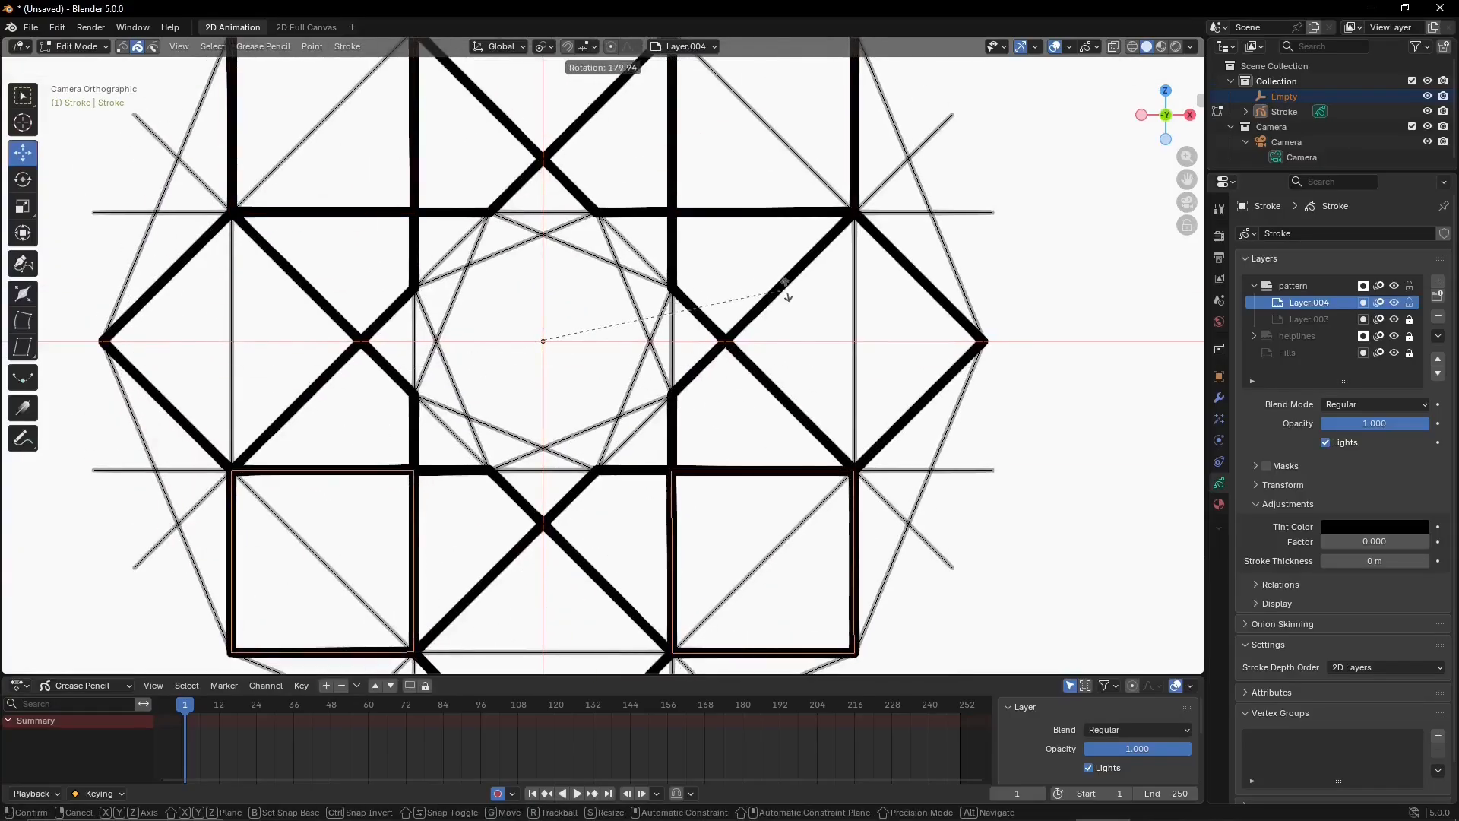
pyautogui.click(786, 291)
pyautogui.click(199, 589)
pyautogui.write('180')
pyautogui.press('Return')
pyautogui.click(1057, 518)
pyautogui.scroll(-3, 1057, 518)
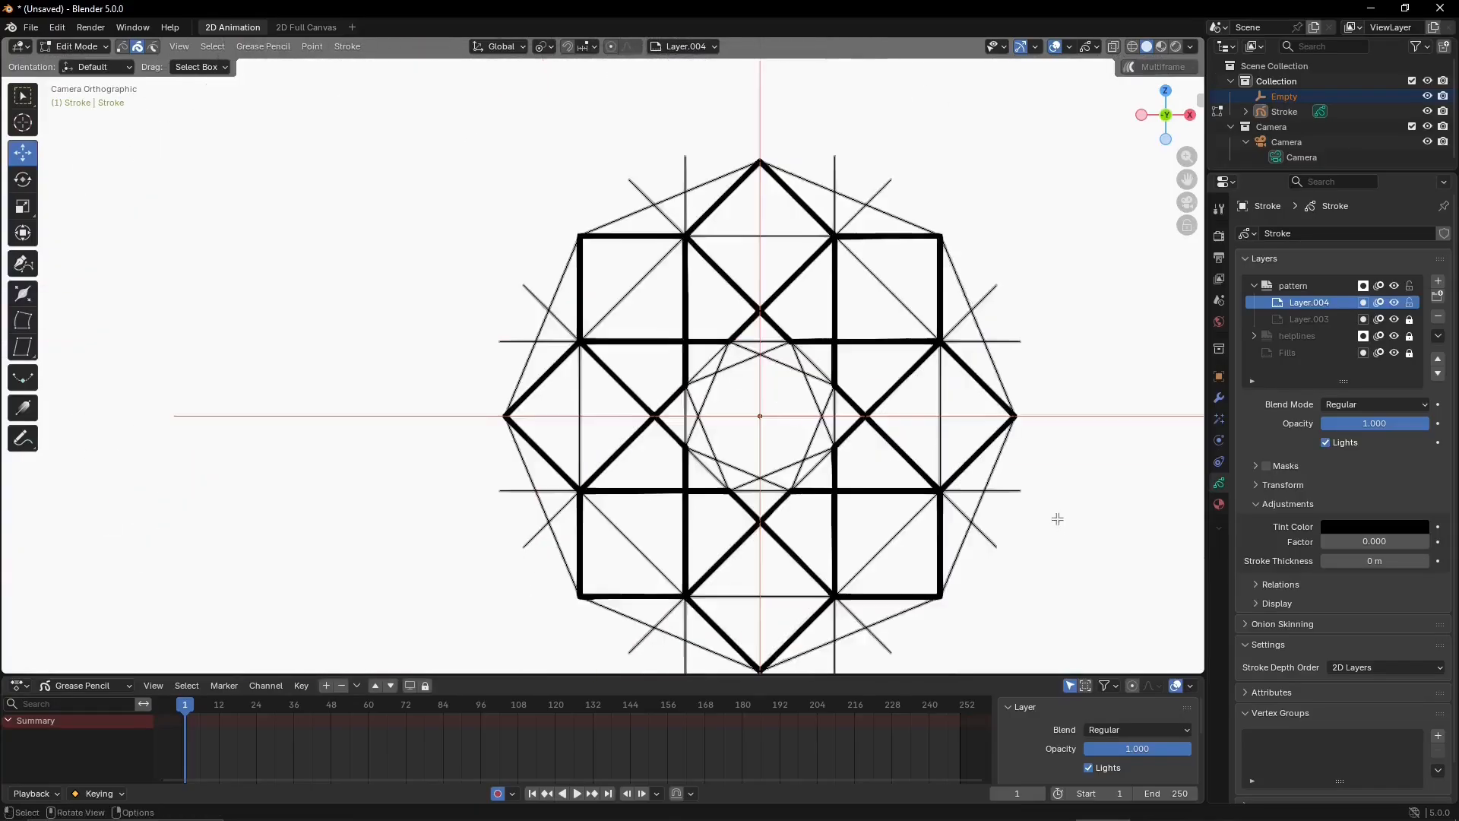
# Add another layer to the pattern group and trace a V-shaped Polyline stroke along the inner star's upper edge in Draw Mode
pyautogui.scroll(2, 938, 472)
pyautogui.click(1437, 281)
pyautogui.scroll(2, 588, 363)
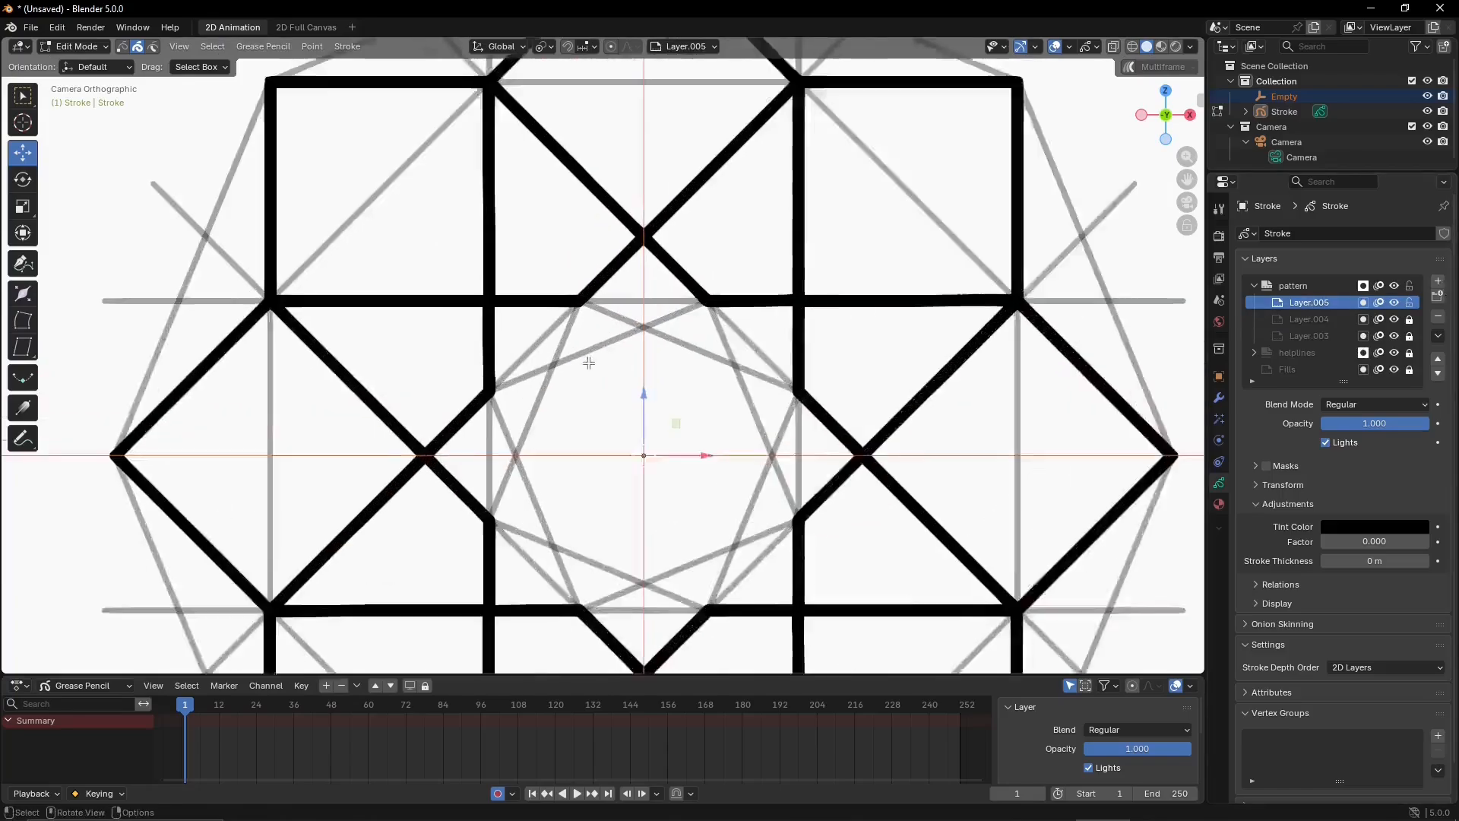
pyautogui.scroll(1, 588, 363)
pyautogui.click(74, 46)
pyautogui.click(82, 113)
pyautogui.moveTo(29, 214); pyautogui.dragTo(60, 307)
pyautogui.click(577, 287)
pyautogui.click(655, 319)
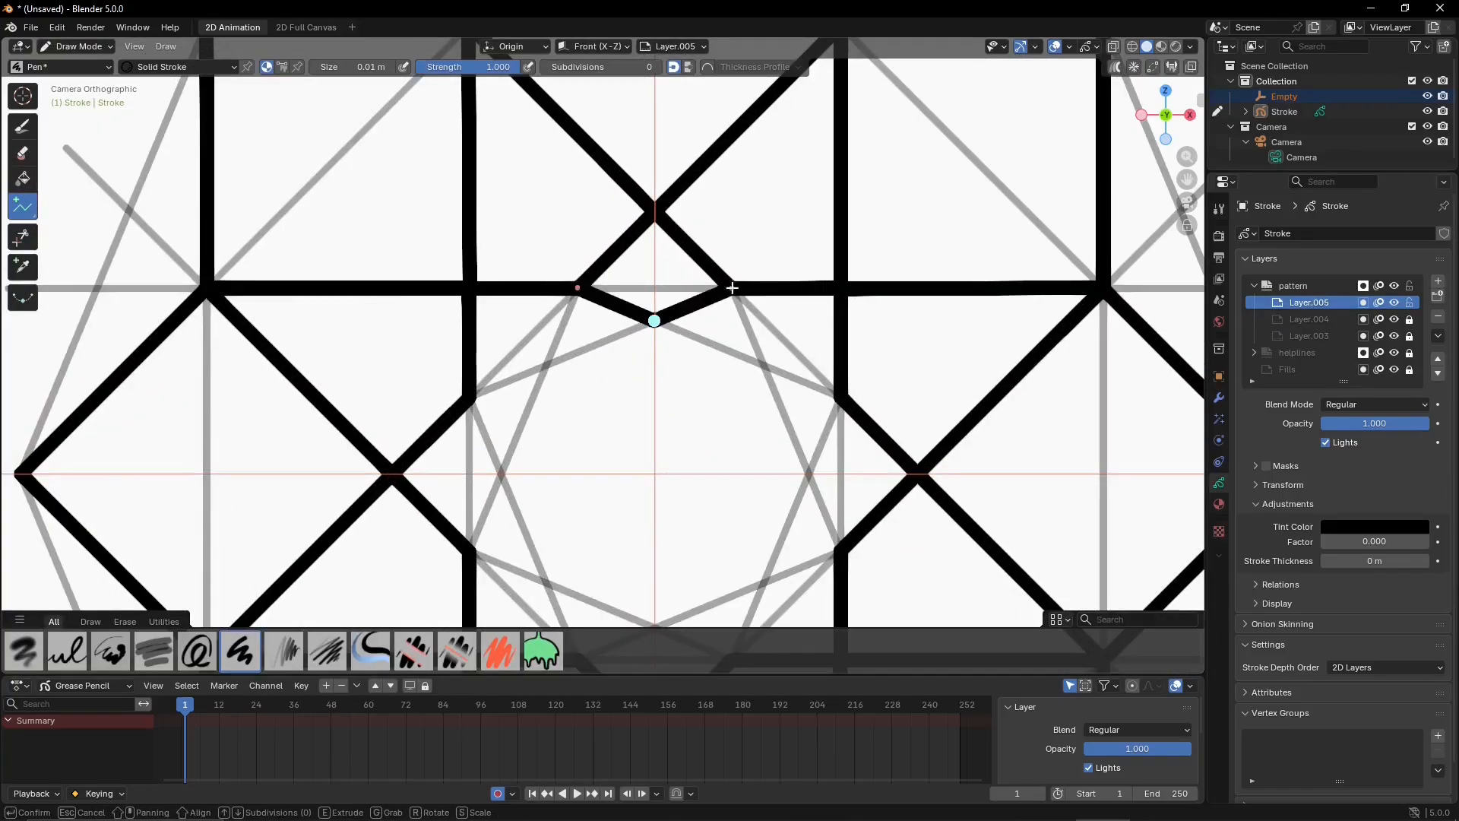
pyautogui.click(731, 288)
pyautogui.press('Return')
# In Edit Mode, duplicate the V-shaped stroke and rotate the copy by exactly 45°
pyautogui.click(78, 47)
pyautogui.click(74, 80)
pyautogui.keyDown('shift'); pyautogui.moveTo(856, 290); pyautogui.dragTo(876, 231, button='middle'); pyautogui.keyUp('shift')
pyautogui.hotkey('shift', 'd')
pyautogui.press('r')
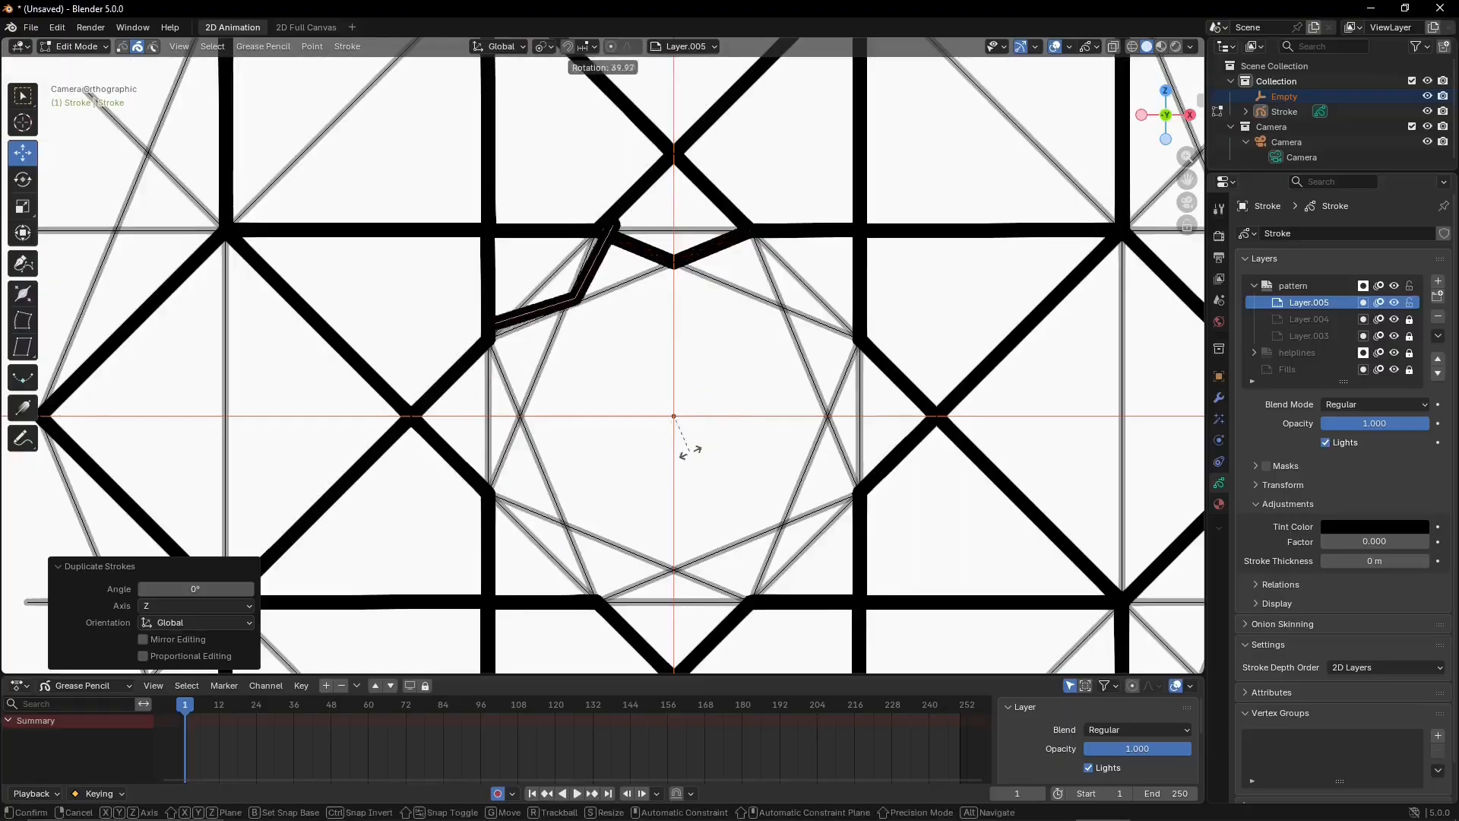
pyautogui.click(692, 451)
pyautogui.click(195, 589)
pyautogui.write('45')
pyautogui.press('Return')
# Duplicate both V-shaped strokes and rotate the copies by 90°
pyautogui.press('a')
pyautogui.hotkey('shift', 'd')
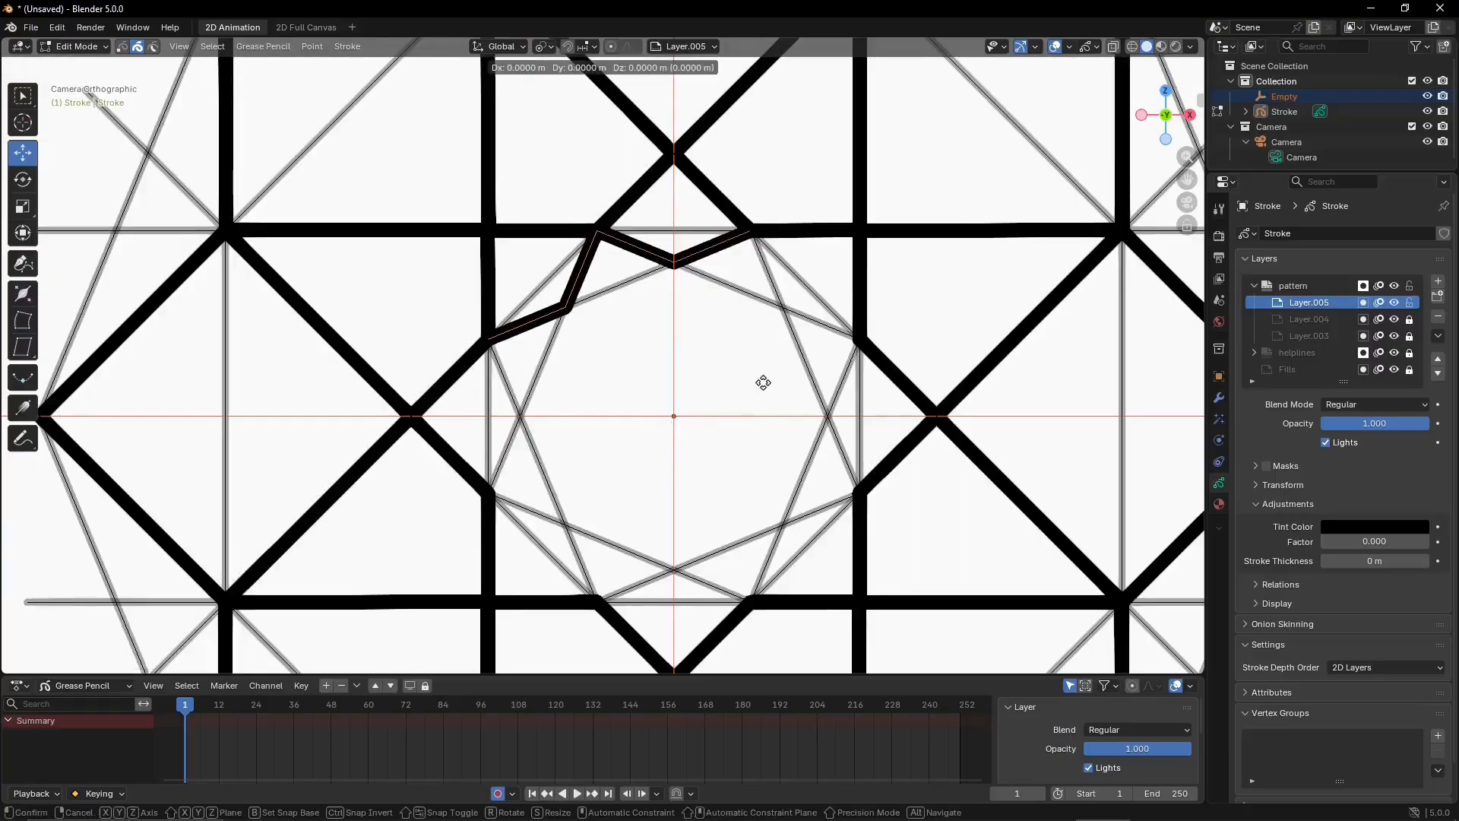
pyautogui.press('r')
pyautogui.click(639, 326)
pyautogui.click(197, 590)
pyautogui.write('90')
pyautogui.press('Return')
# Duplicate all the V-shaped strokes and rotate the copies by 180° to close the central eight-pointed star
pyautogui.press('a')
pyautogui.hotkey('shift', 'd')
pyautogui.press('r')
pyautogui.click(790, 406)
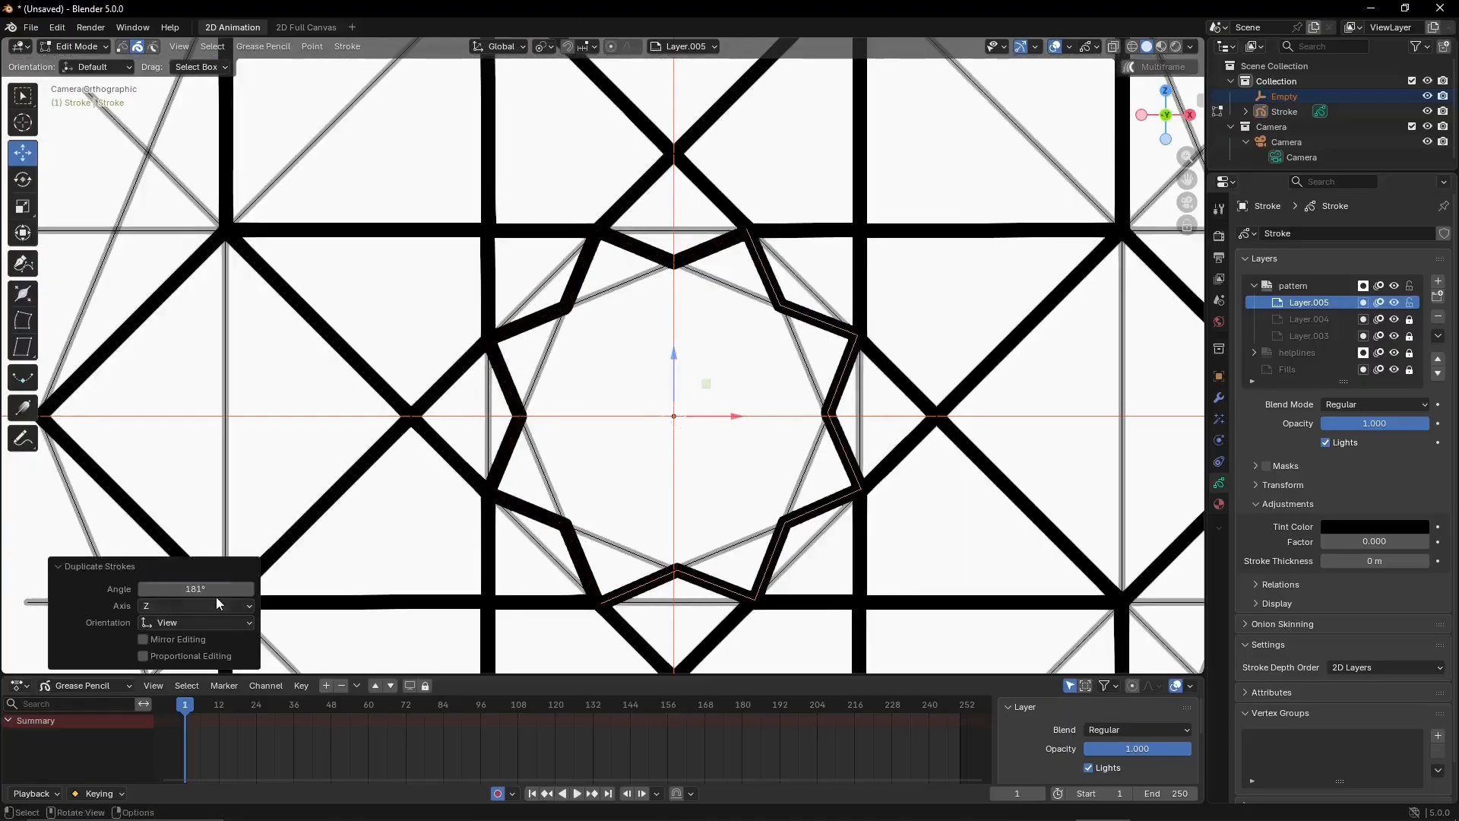
pyautogui.doubleClick(196, 589)
pyautogui.write('180')
pyautogui.press('Return')
pyautogui.scroll(-5, 782, 509)
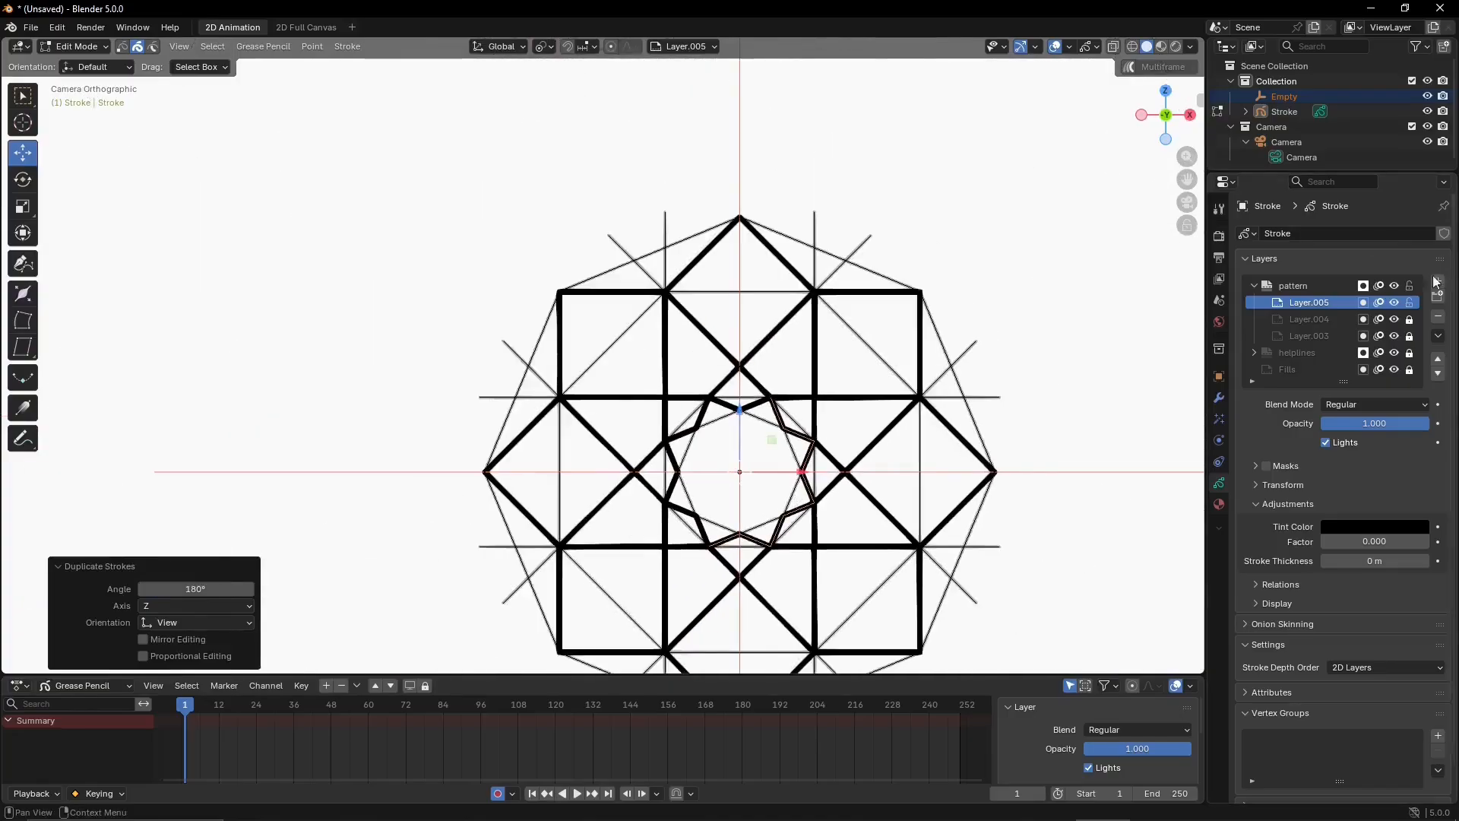
# Add another pattern layer and draw an outer octagon in Draw Mode using the Circle tool with 6 subdivisions, centred on the axes
pyautogui.click(1436, 280)
pyautogui.scroll(-2, 222, 128)
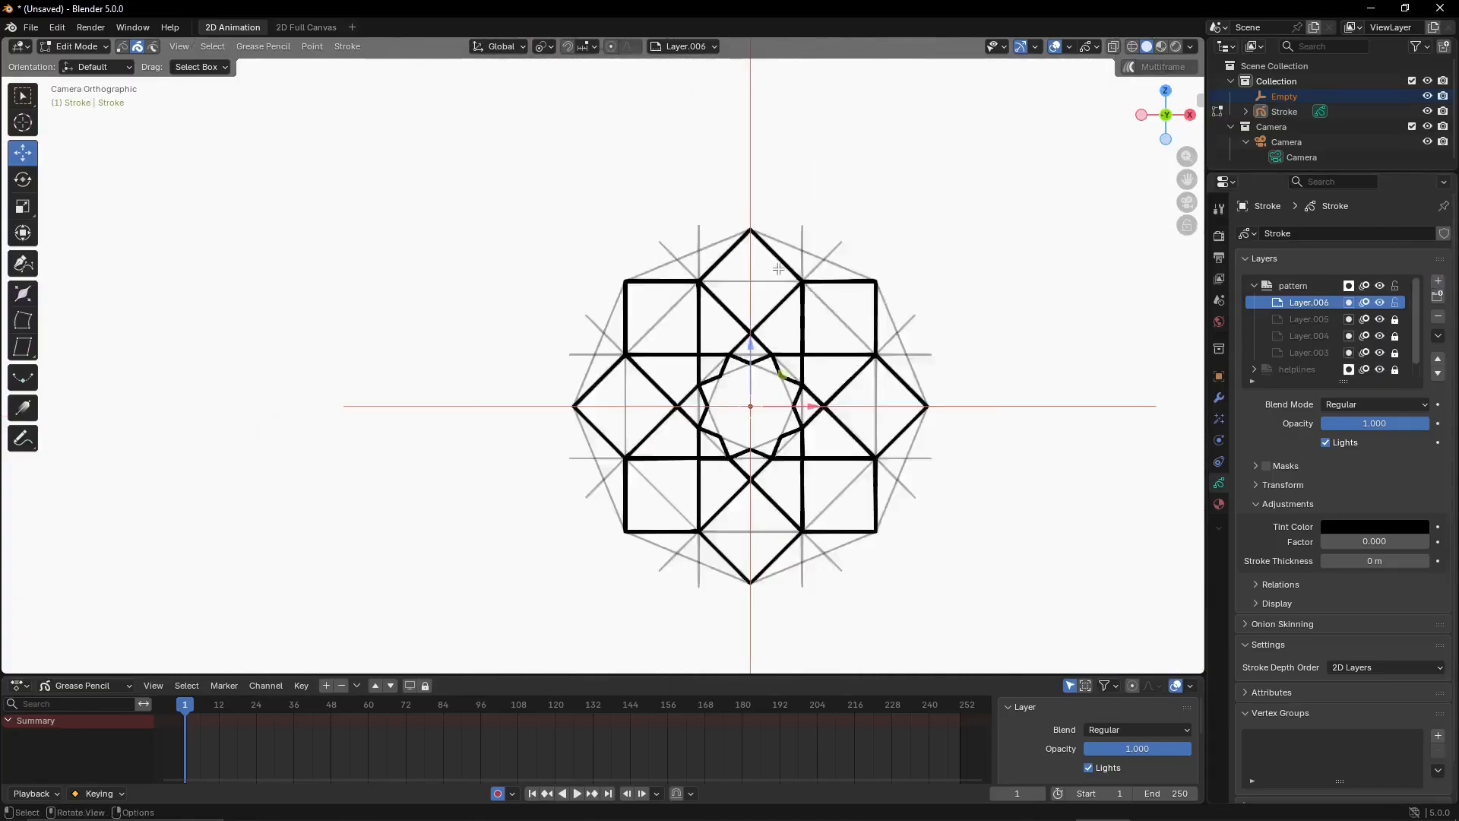
pyautogui.click(102, 47)
pyautogui.click(76, 115)
pyautogui.moveTo(21, 206); pyautogui.dragTo(87, 242)
pyautogui.keyDown('shift'); pyautogui.moveTo(427, 183); pyautogui.dragTo(769, 526); pyautogui.keyUp('shift')
pyautogui.moveTo(598, 354); pyautogui.dragTo(579, 367)
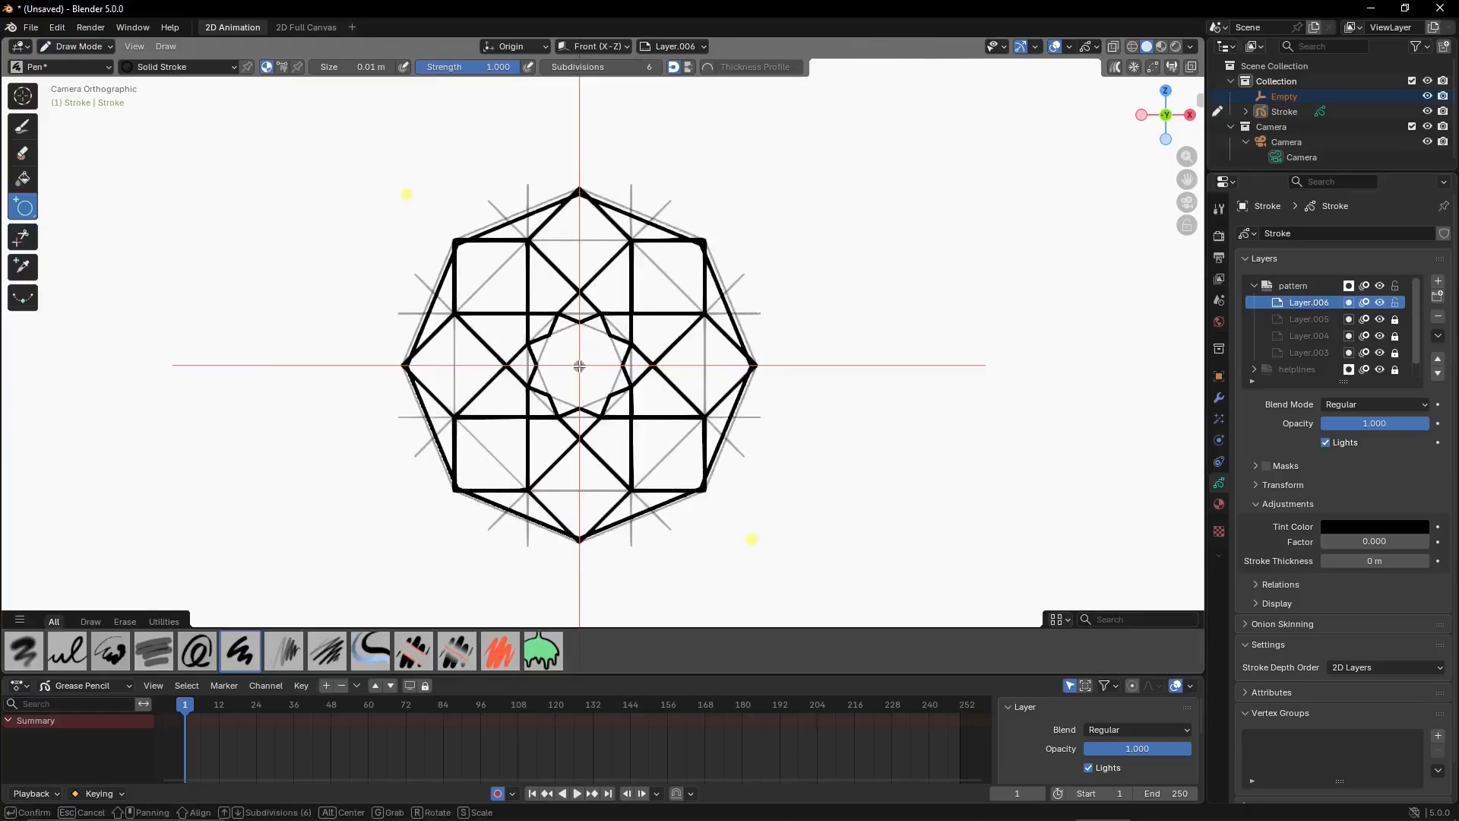
pyautogui.press('Return')
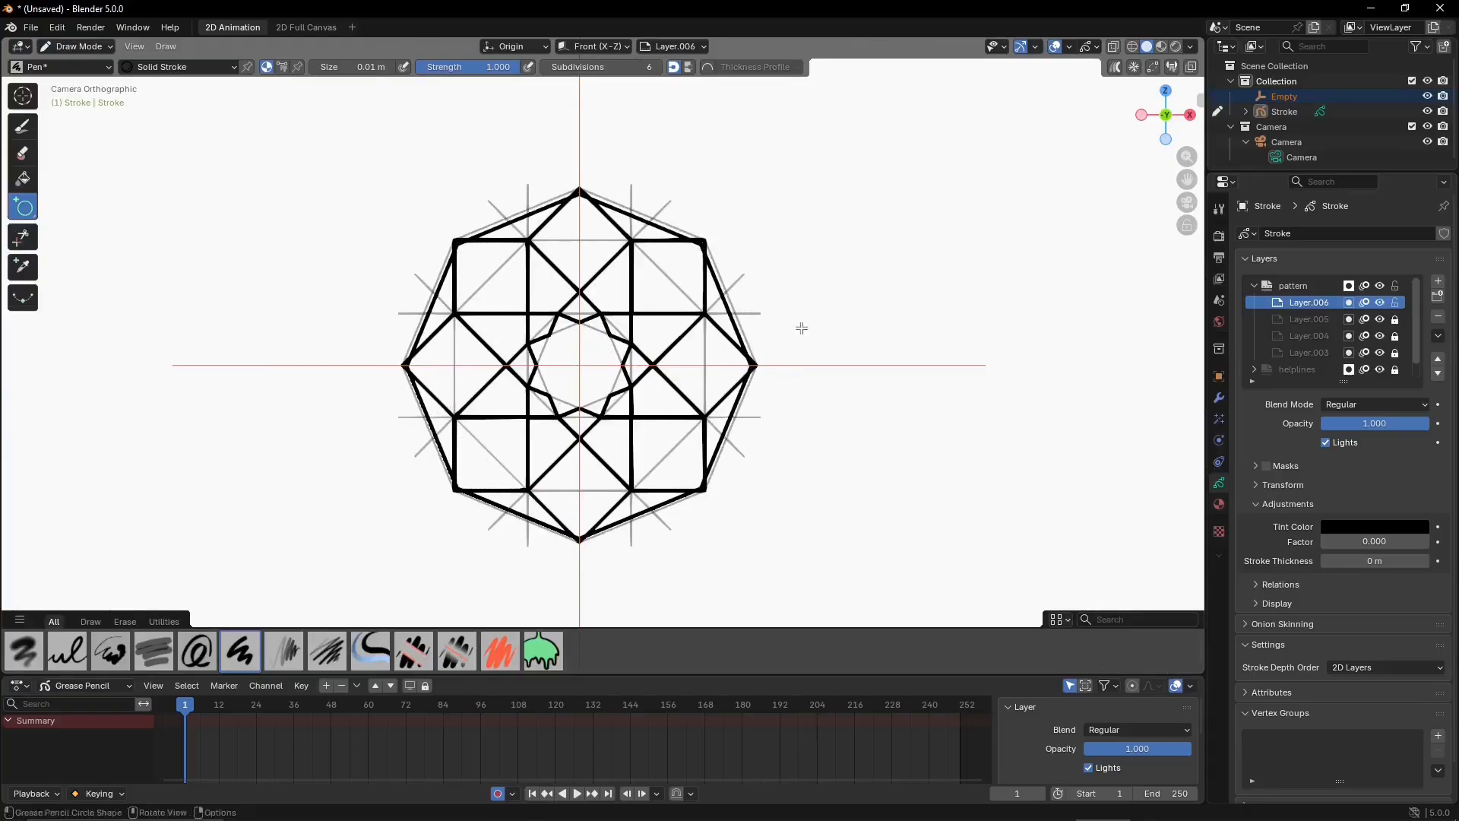
# In Edit Mode, scale the outer octagon so its corners match the surrounding helper octagon
pyautogui.click(102, 47)
pyautogui.click(91, 82)
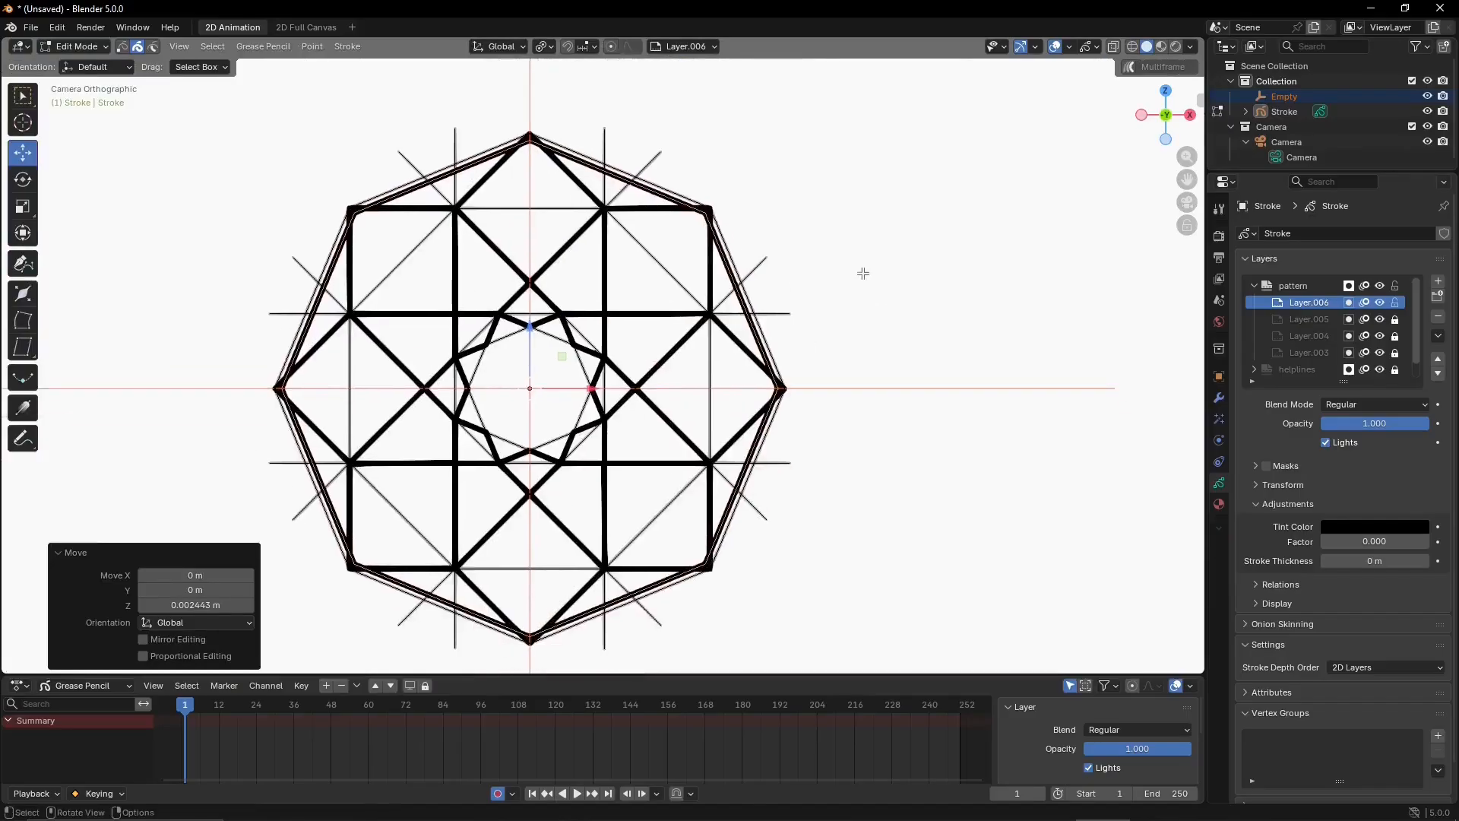
pyautogui.press('s')
pyautogui.press('s')
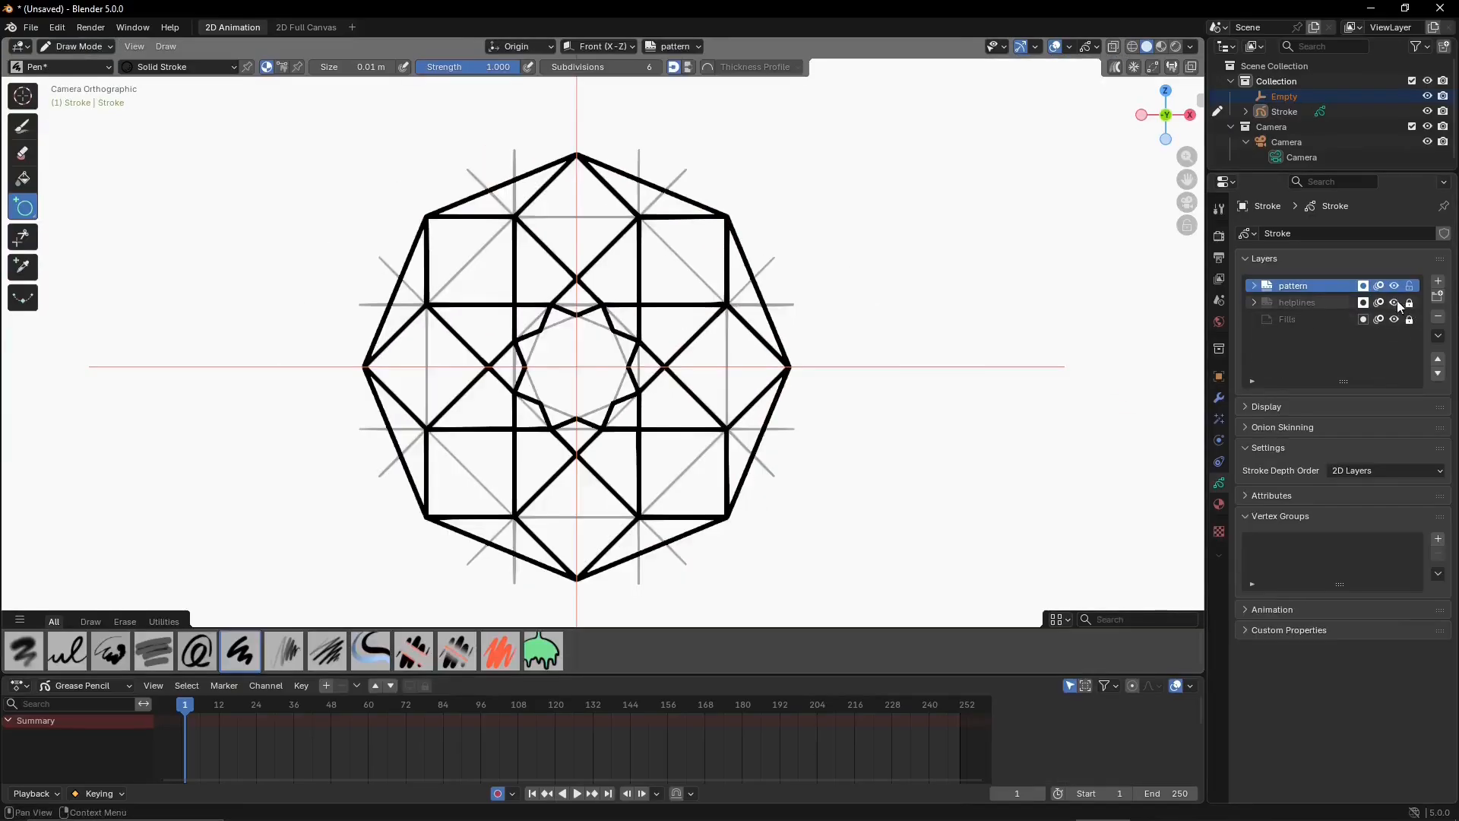
# Hide the helplines group and, in Edit Mode, unlock all layers inside the pattern group
pyautogui.click(1395, 302)
pyautogui.press('Tab')
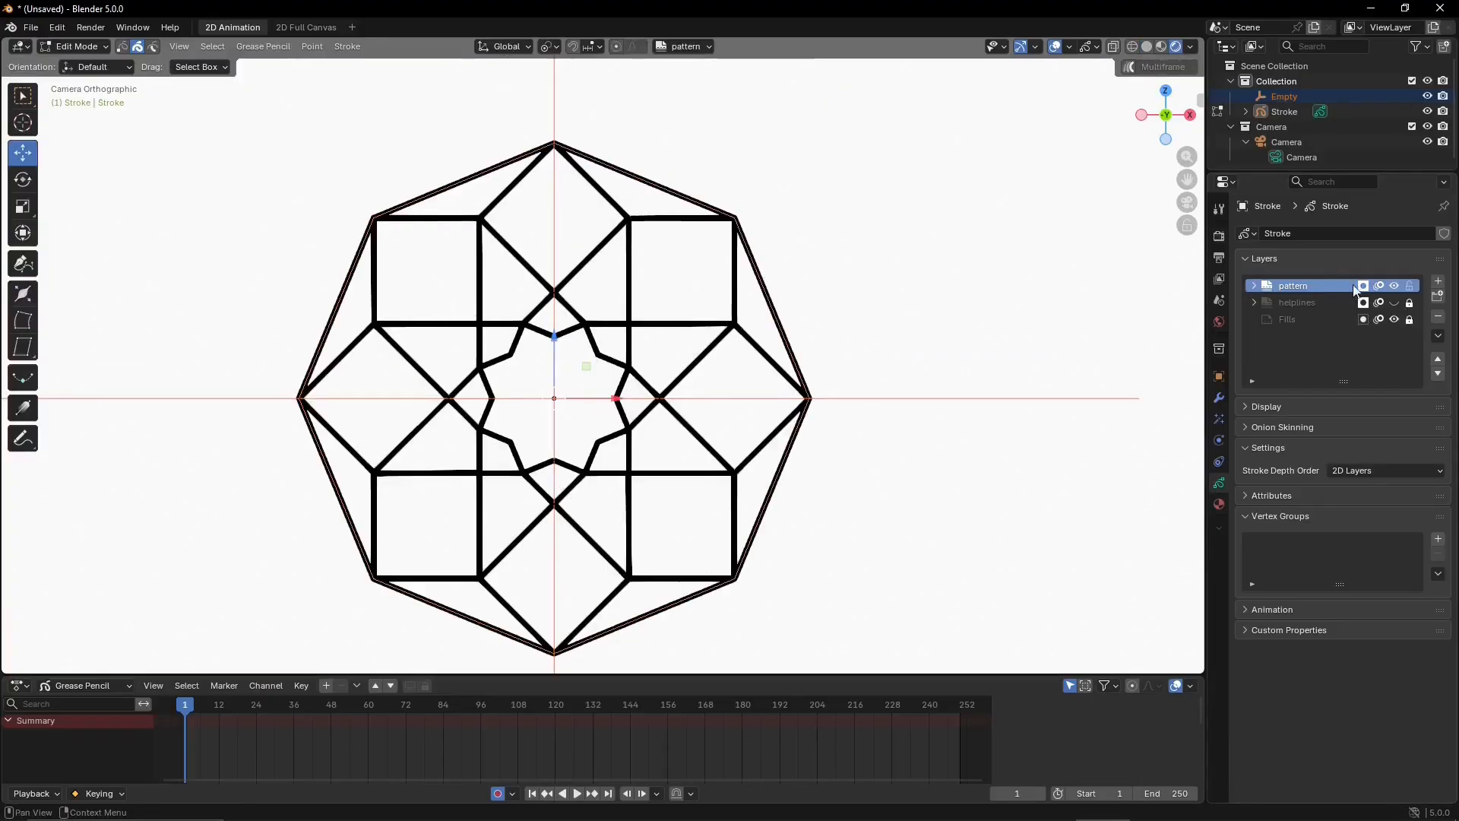
pyautogui.click(1254, 286)
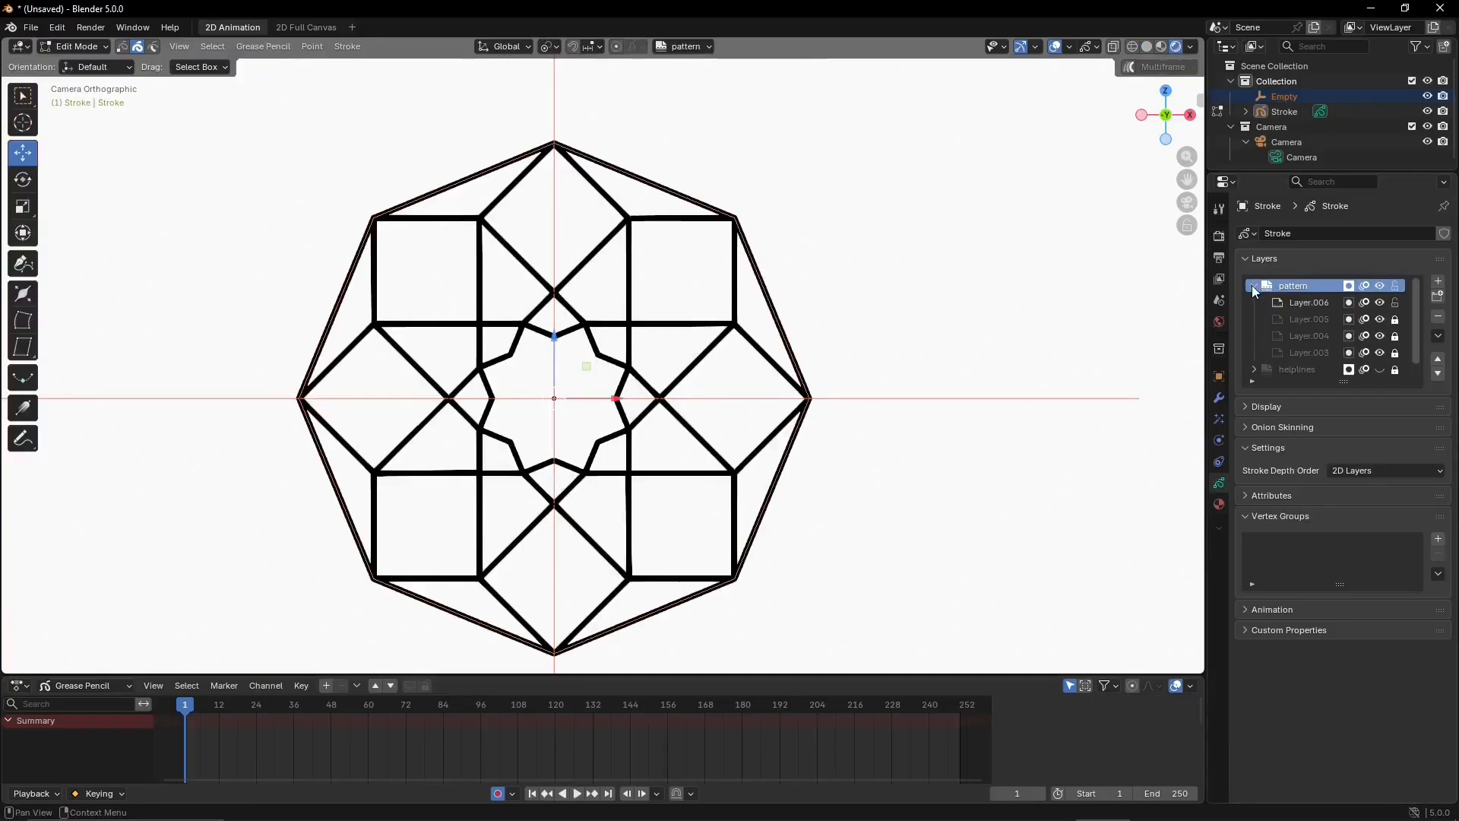
pyautogui.click(1395, 320)
pyautogui.click(1395, 337)
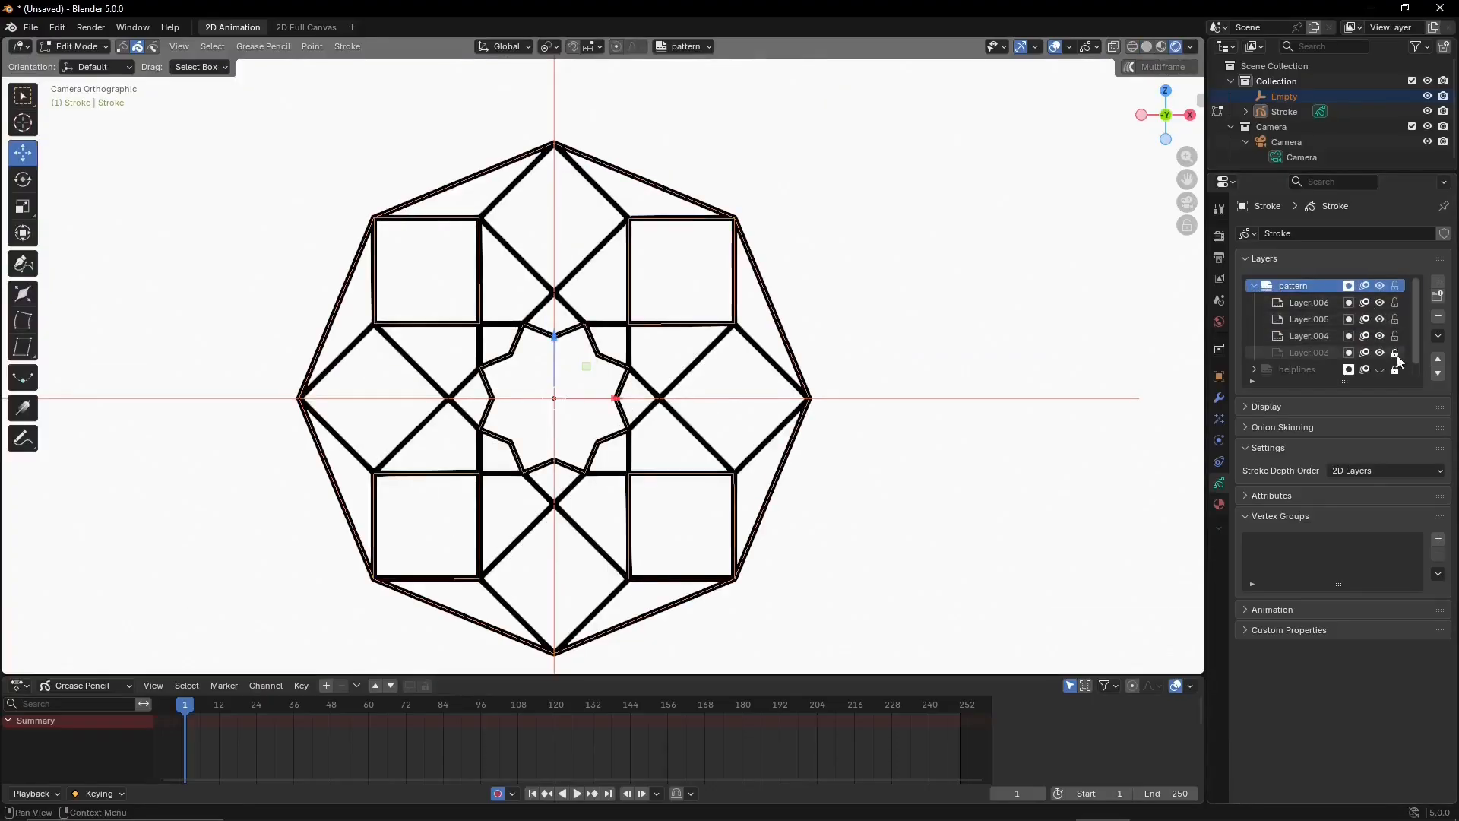
pyautogui.click(1395, 353)
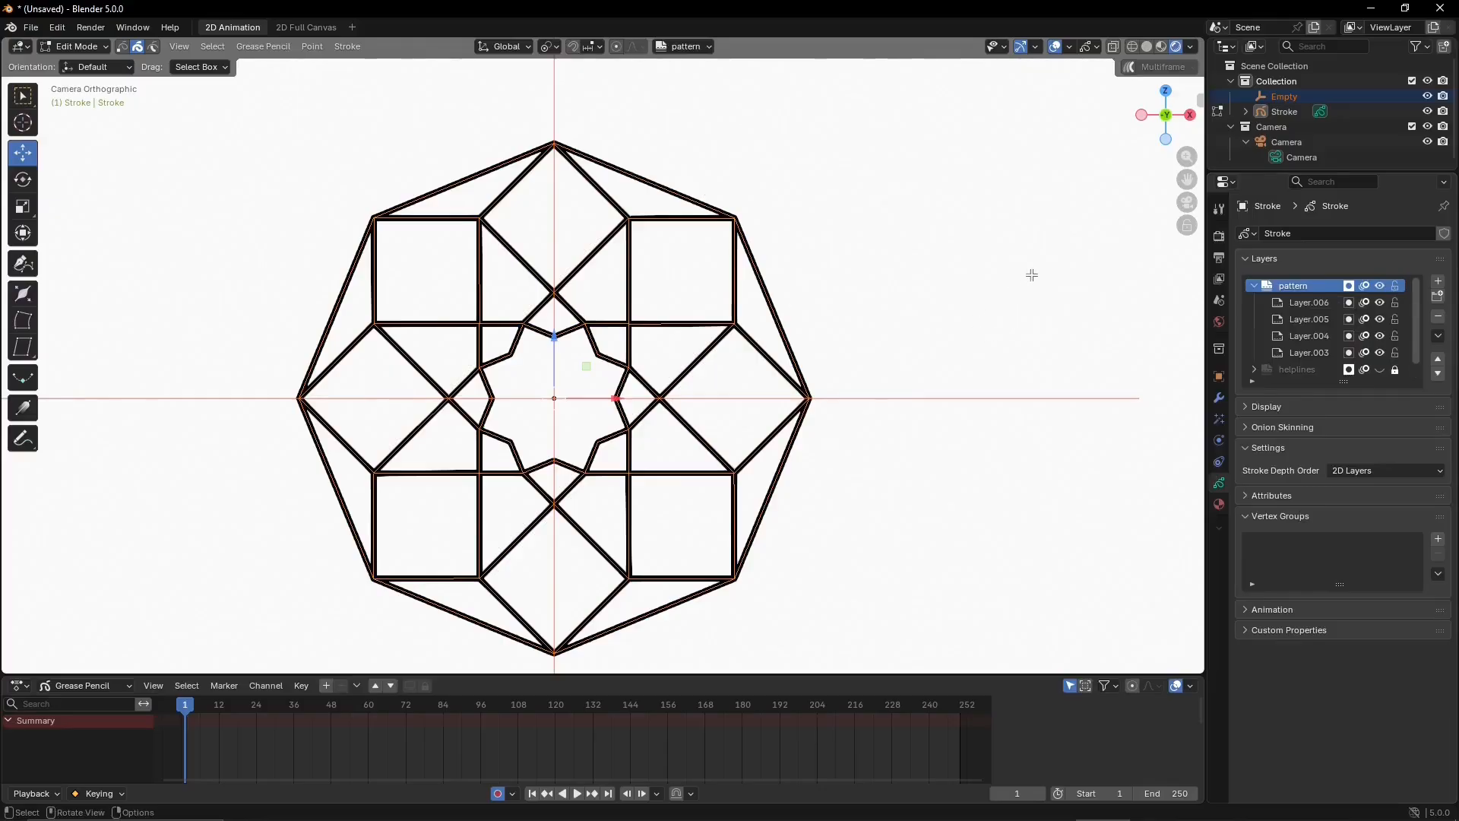
# Add a new layer, move it above the pattern group, and paste the copied pattern strokes into it
pyautogui.click(1254, 285)
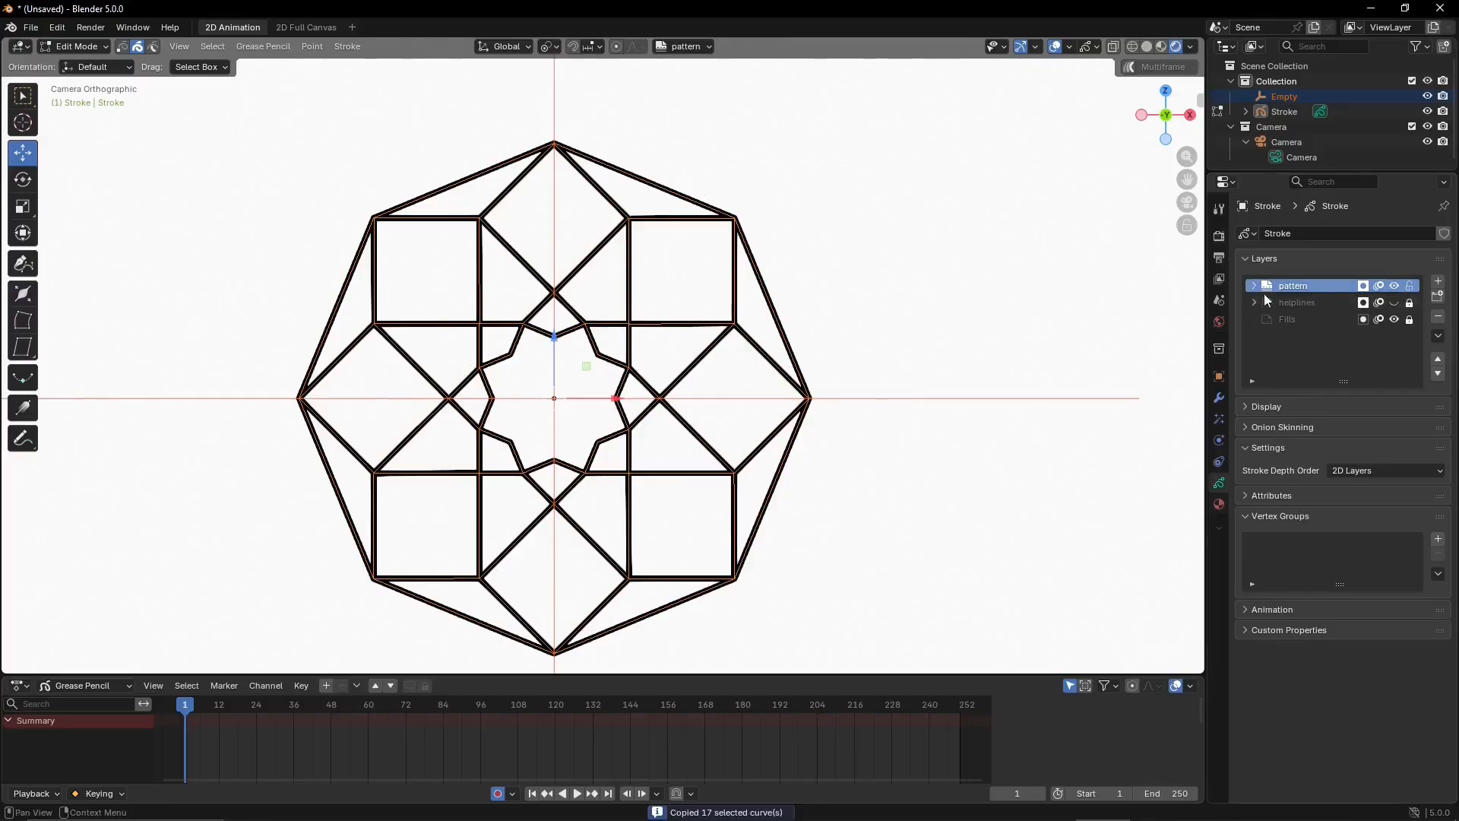
pyautogui.click(1307, 320)
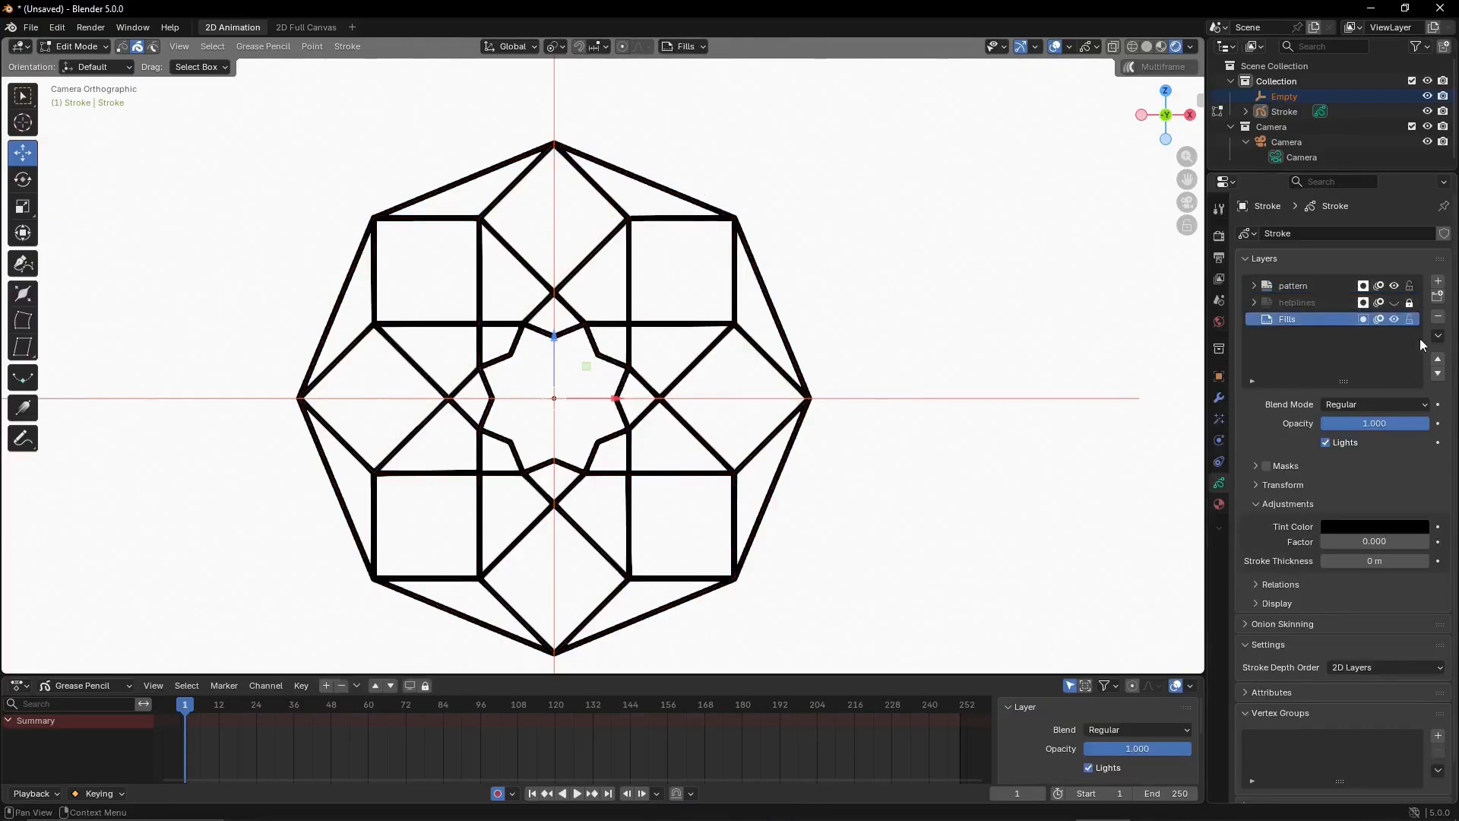
pyautogui.click(1438, 282)
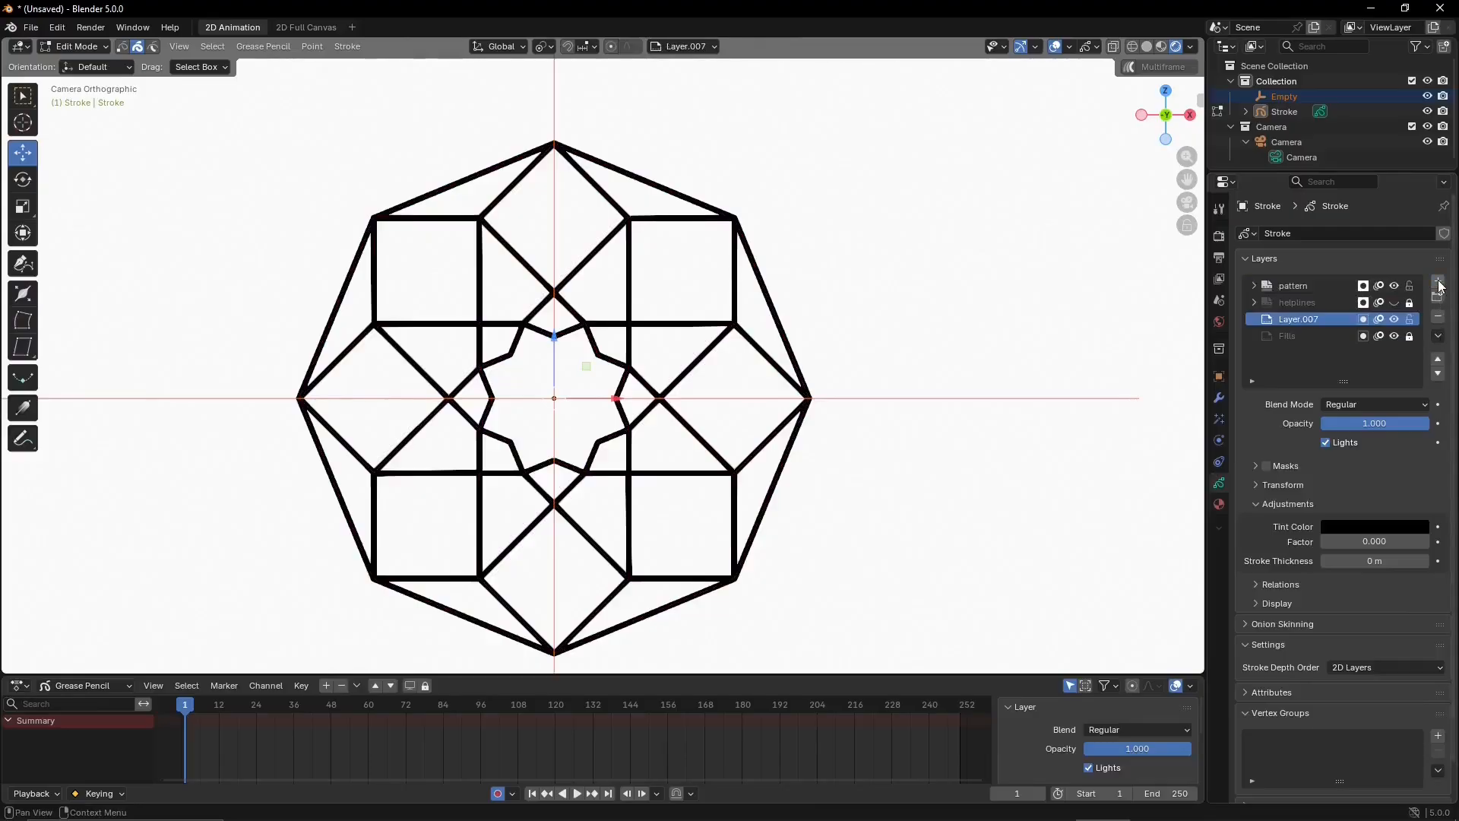
pyautogui.click(1438, 359)
pyautogui.click(1438, 359)
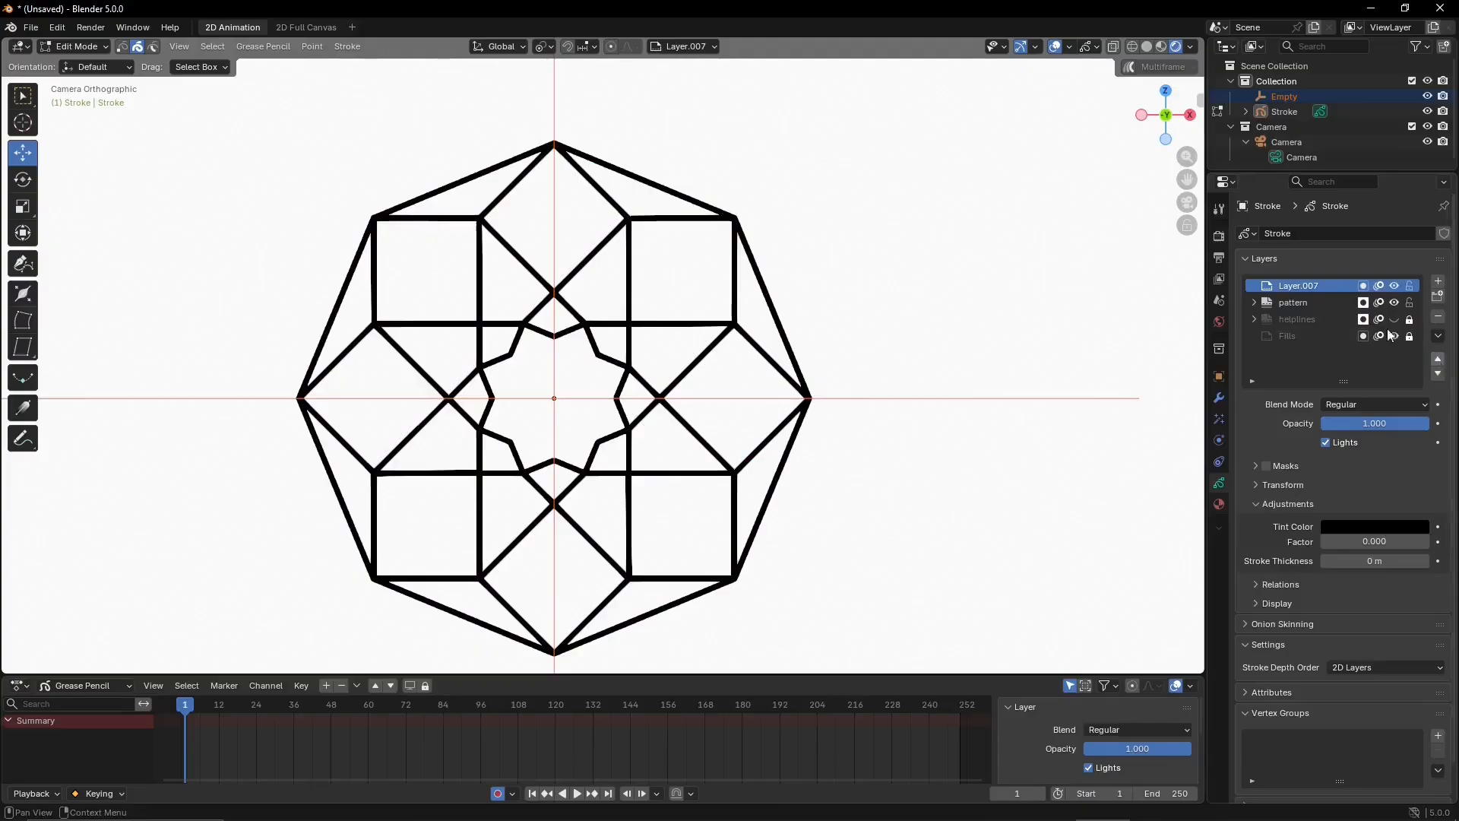
pyautogui.hotkey('ctrl', 'v')
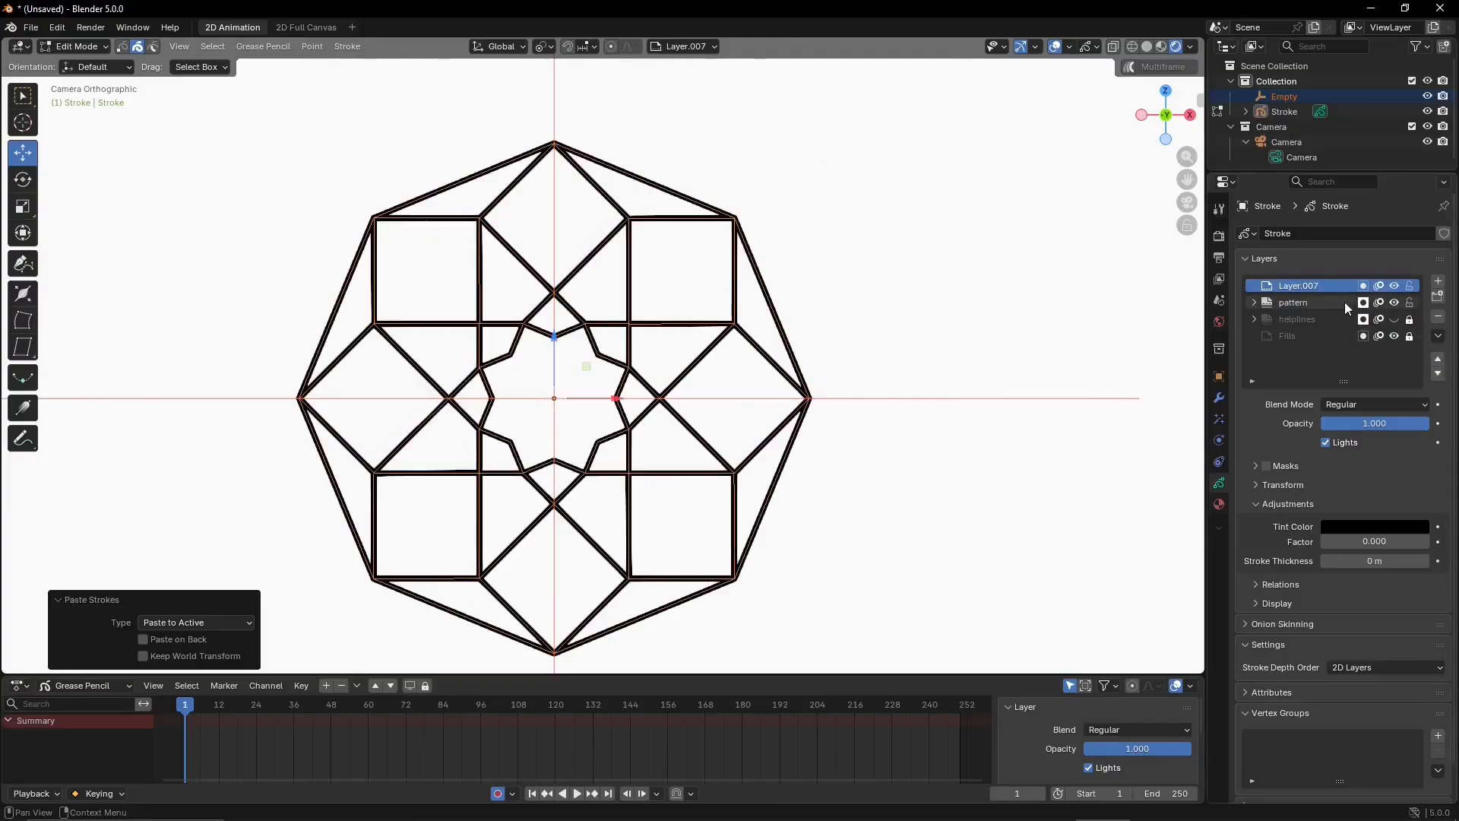
# Lock the pattern group so that only the new top layer stays editable
pyautogui.click(1394, 303)
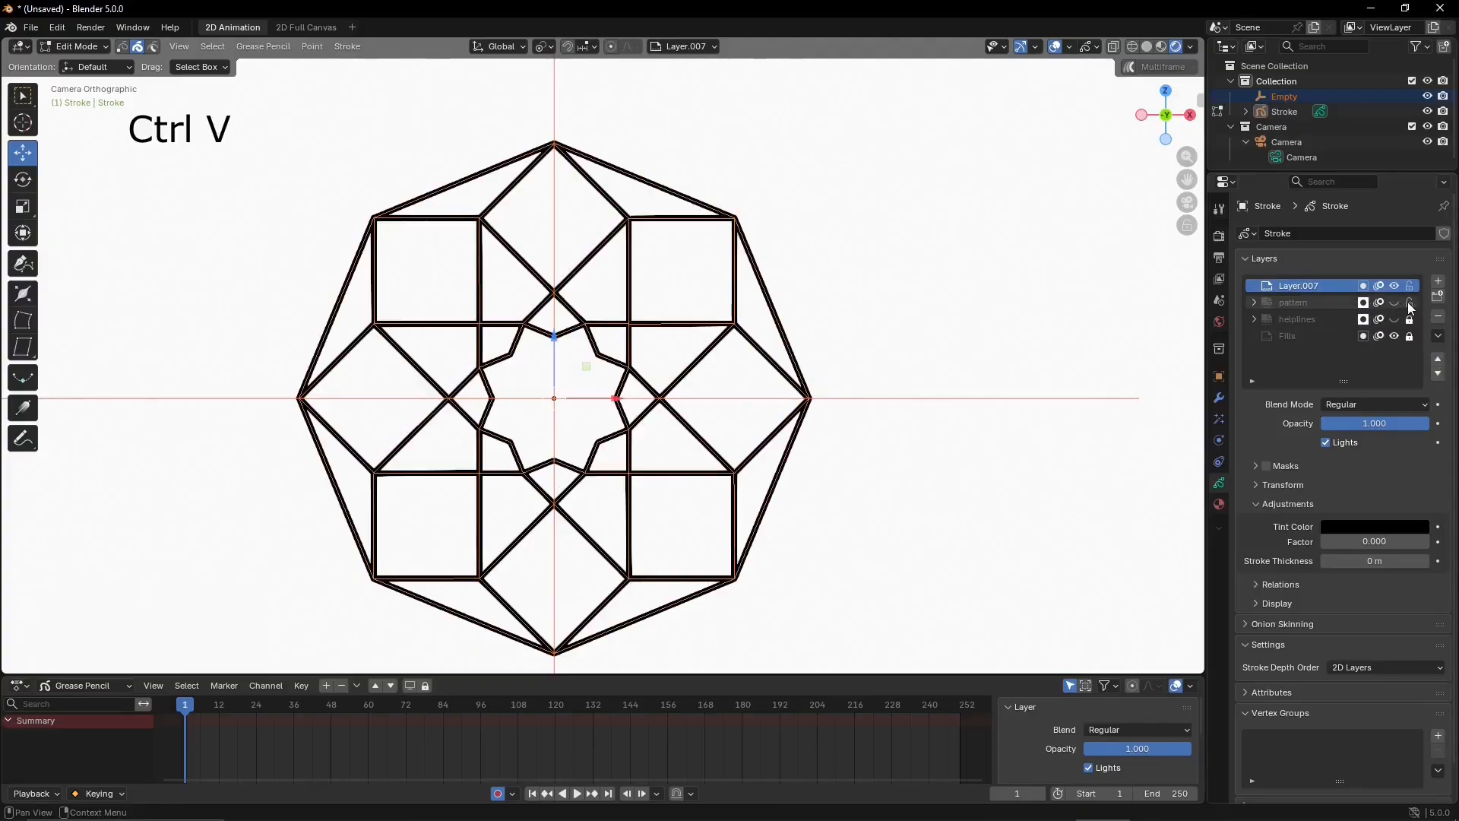
pyautogui.click(1410, 303)
pyautogui.click(1394, 302)
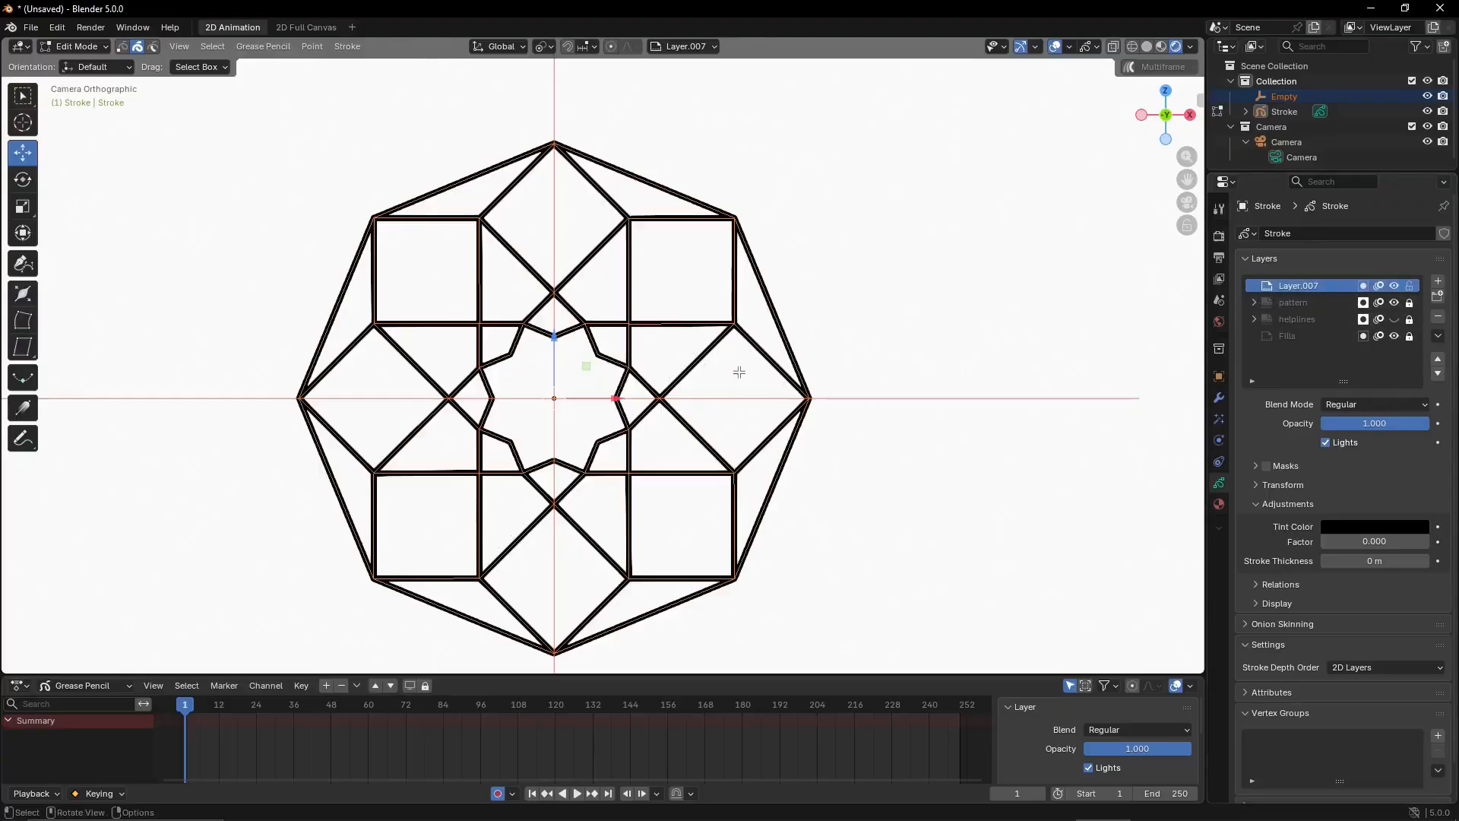
pyautogui.scroll(1, 739, 370)
pyautogui.scroll(-1, 739, 371)
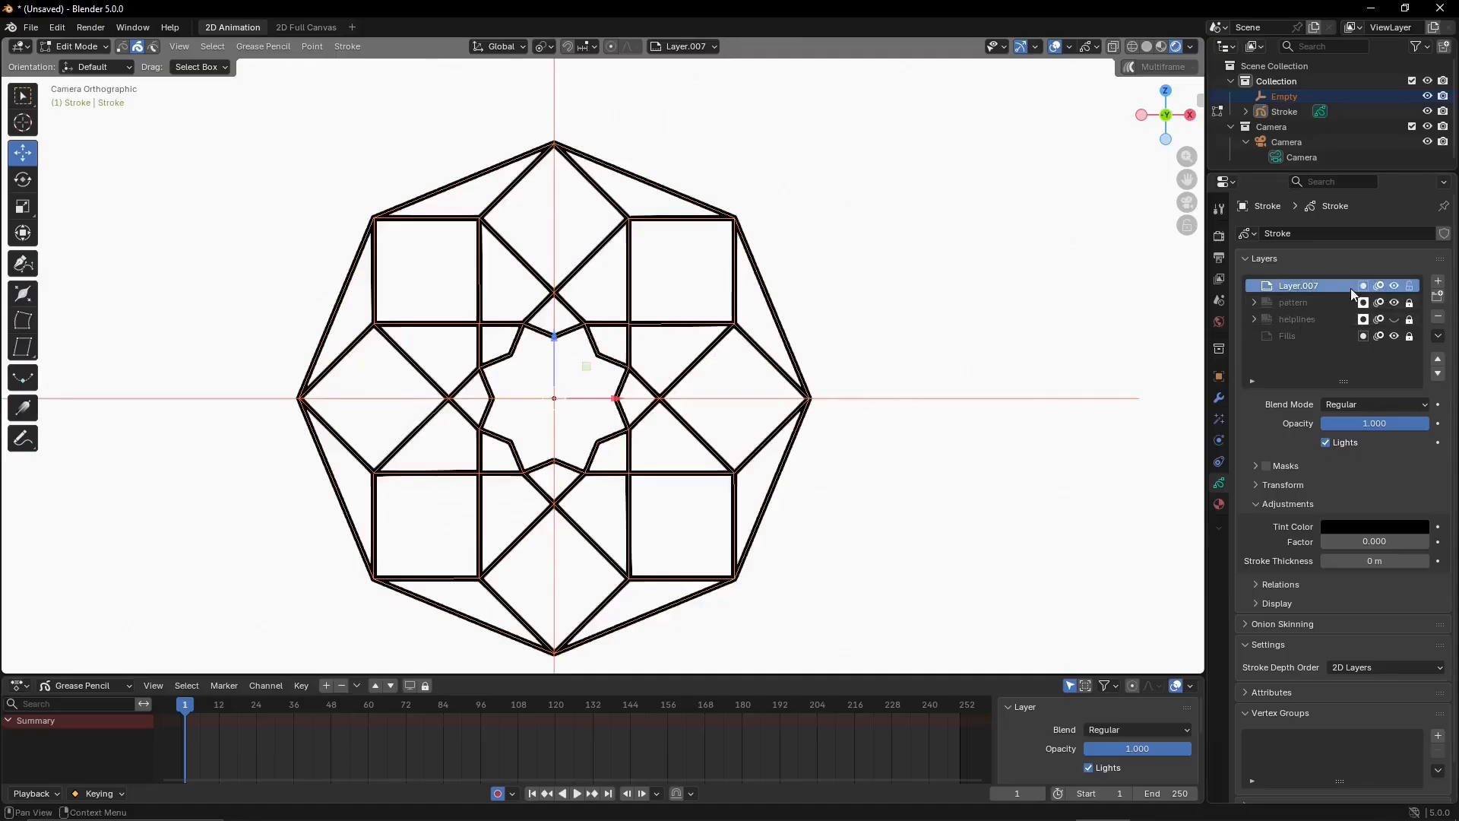
# Duplicate the layer with the pasted strokes twice and name the topmost copy white
pyautogui.click(1438, 336)
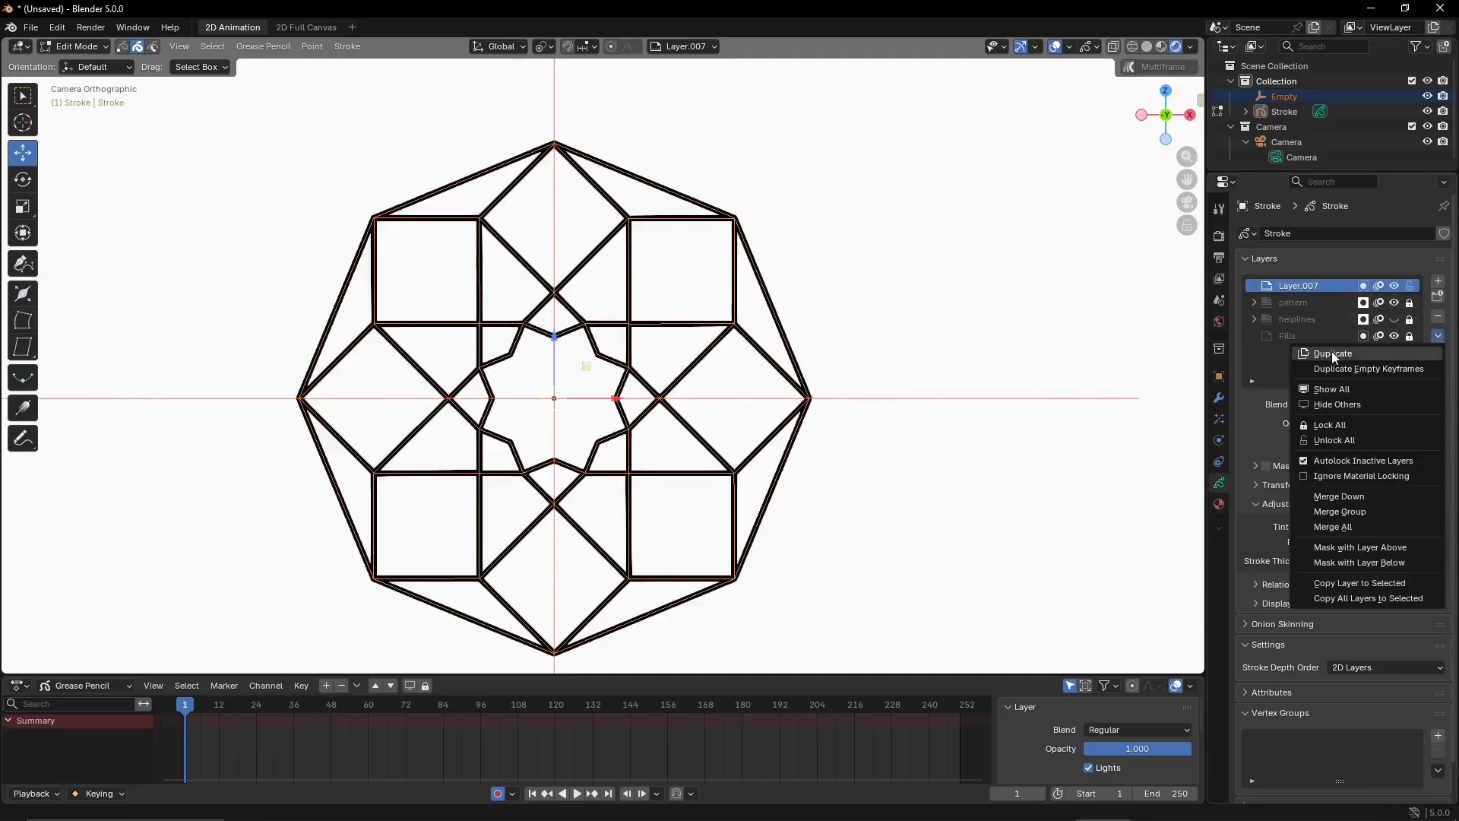
pyautogui.click(1331, 351)
pyautogui.click(1439, 337)
pyautogui.click(1338, 350)
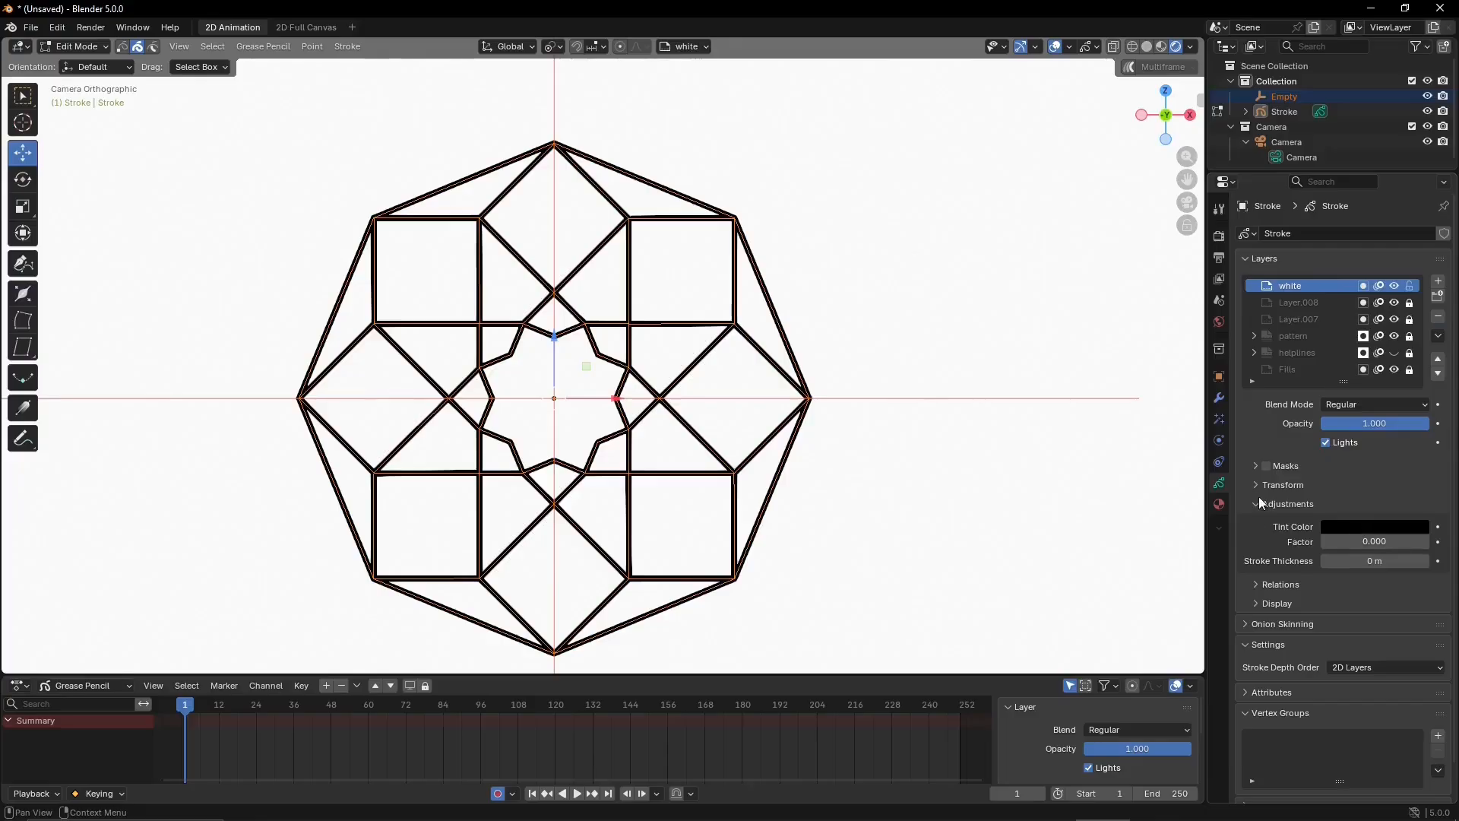
# Tint the white layer pure white with a factor of 1 and switch to Draw Mode
pyautogui.click(1374, 528)
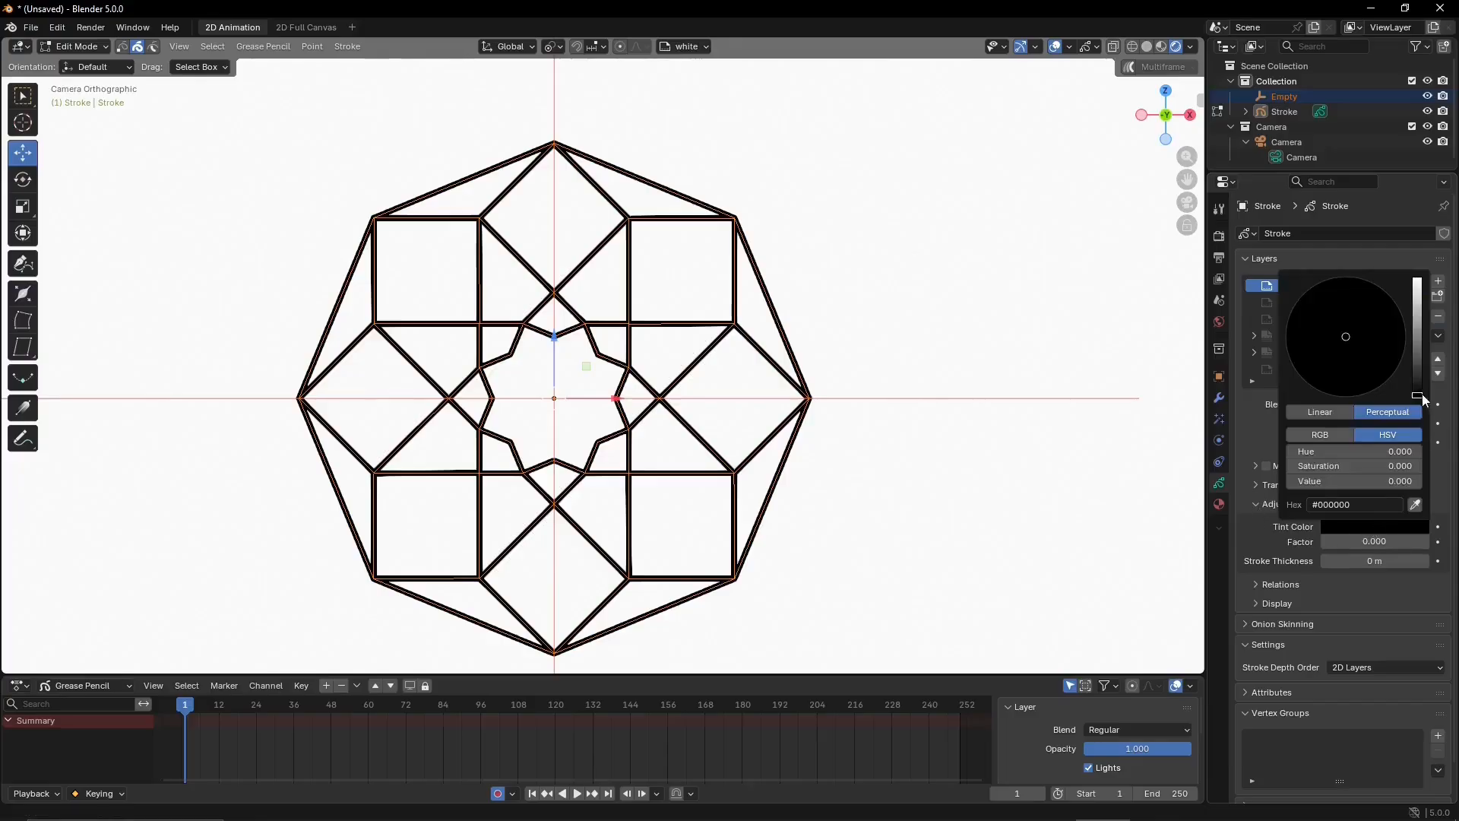
pyautogui.moveTo(1417, 395); pyautogui.dragTo(1417, 280)
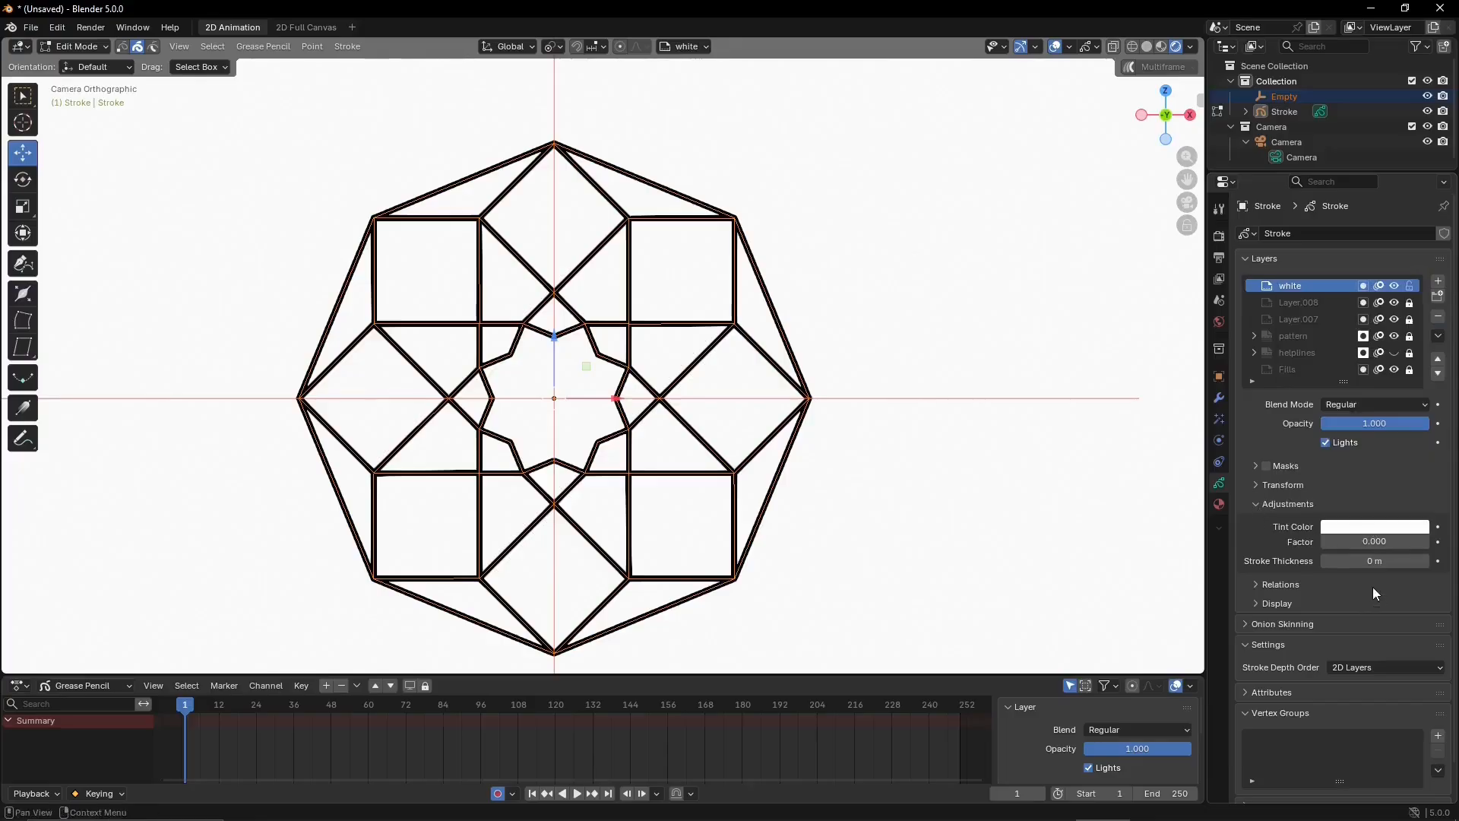
pyautogui.click(1354, 541)
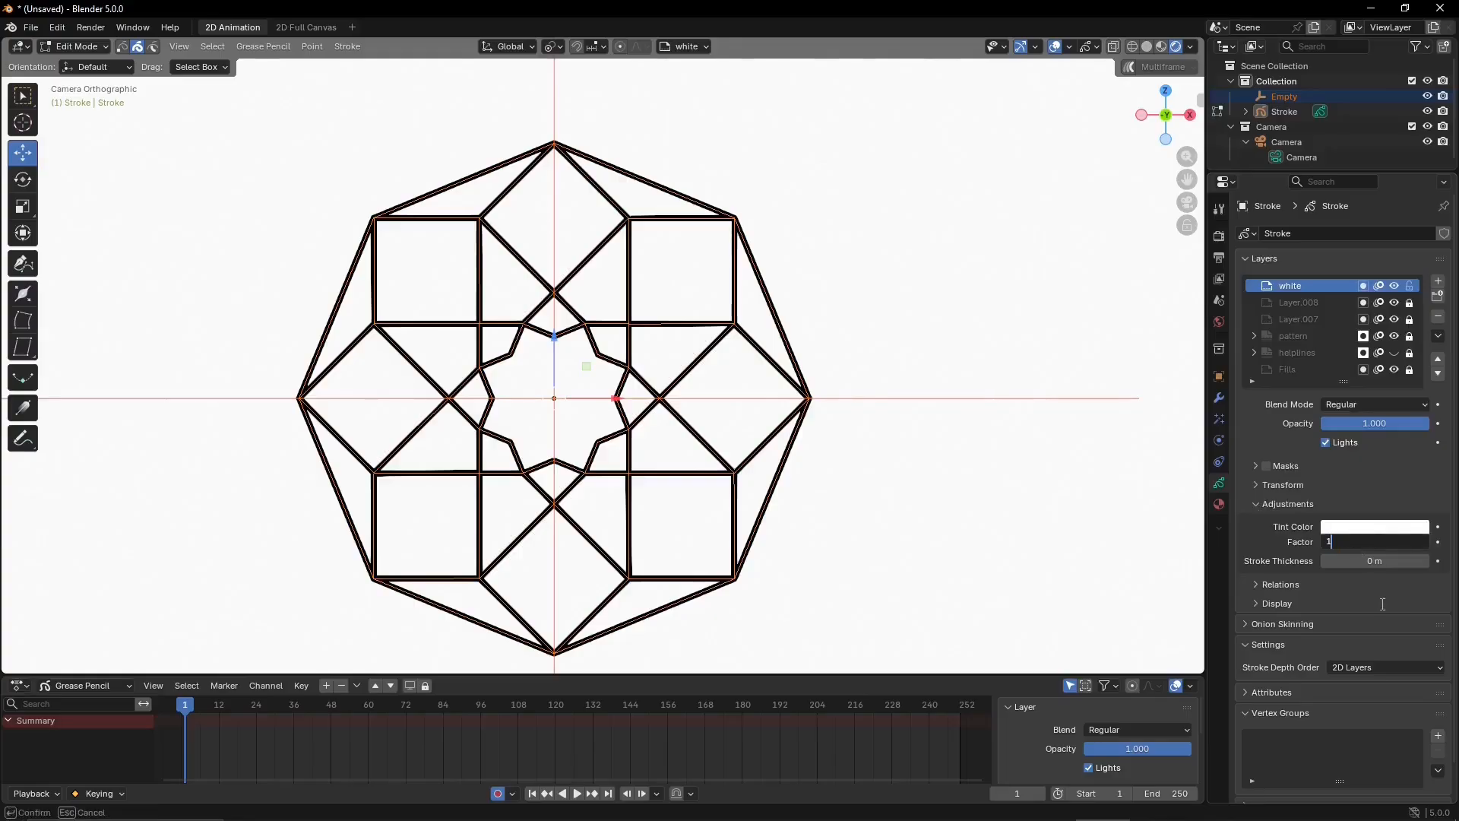
pyautogui.press('Return')
pyautogui.press('Tab')
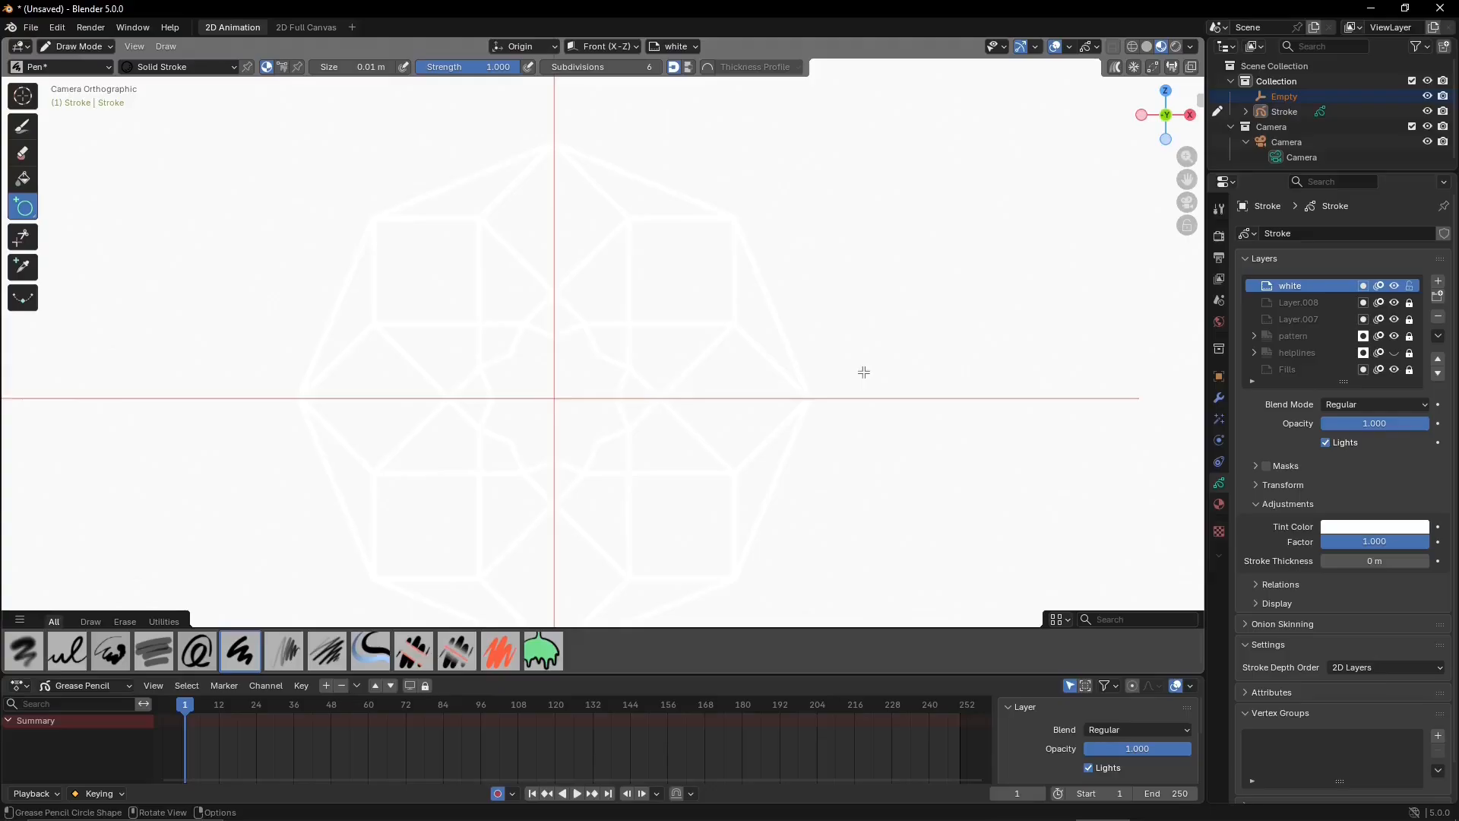
# Set the tint color of Layer.008 to a dark gold
pyautogui.click(1291, 302)
pyautogui.click(1357, 526)
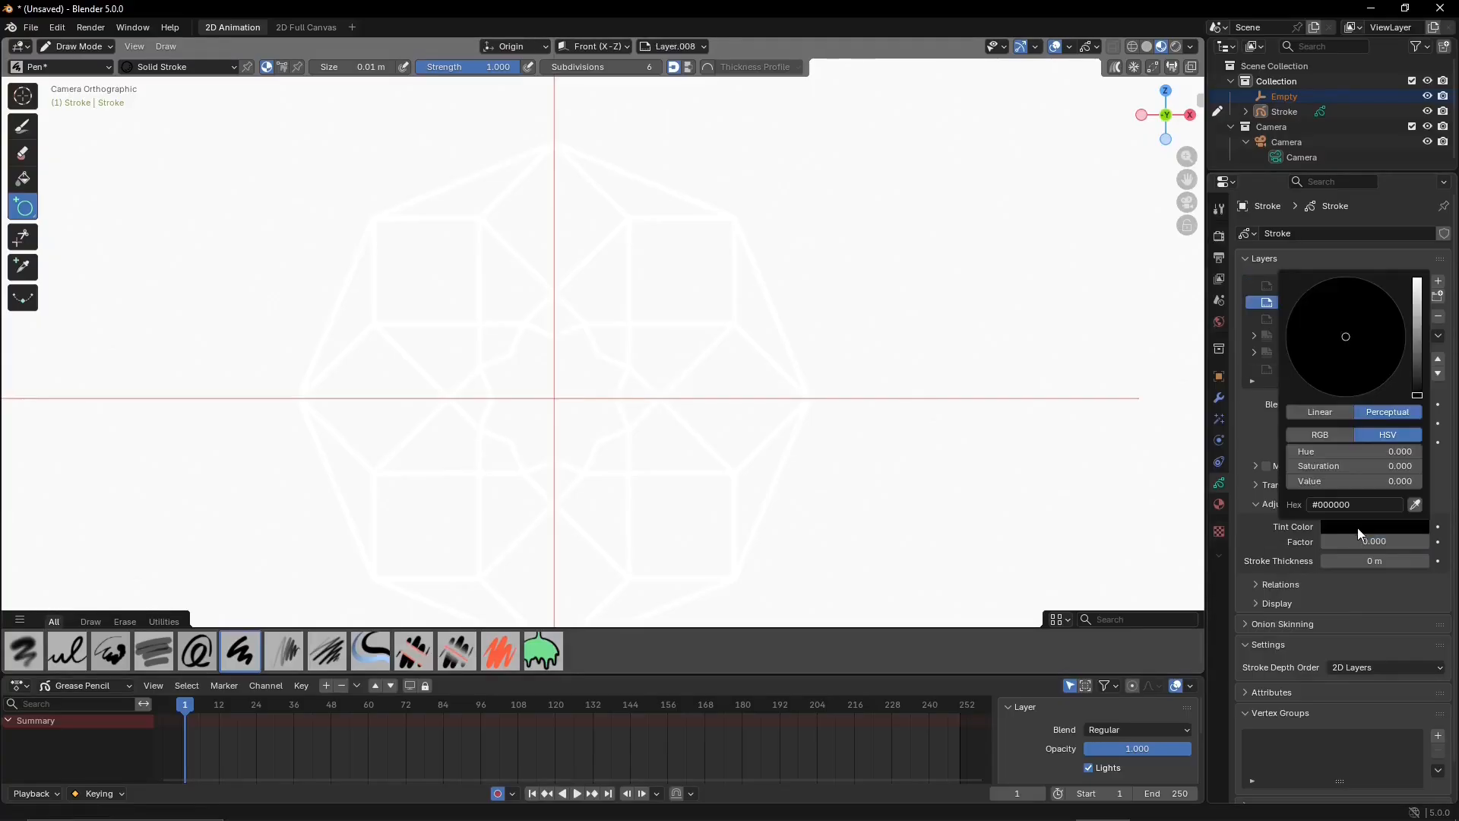
pyautogui.moveTo(1338, 481); pyautogui.dragTo(1360, 481)
pyautogui.moveTo(1417, 332); pyautogui.dragTo(1417, 288)
pyautogui.click(1334, 344)
pyautogui.click(1324, 354)
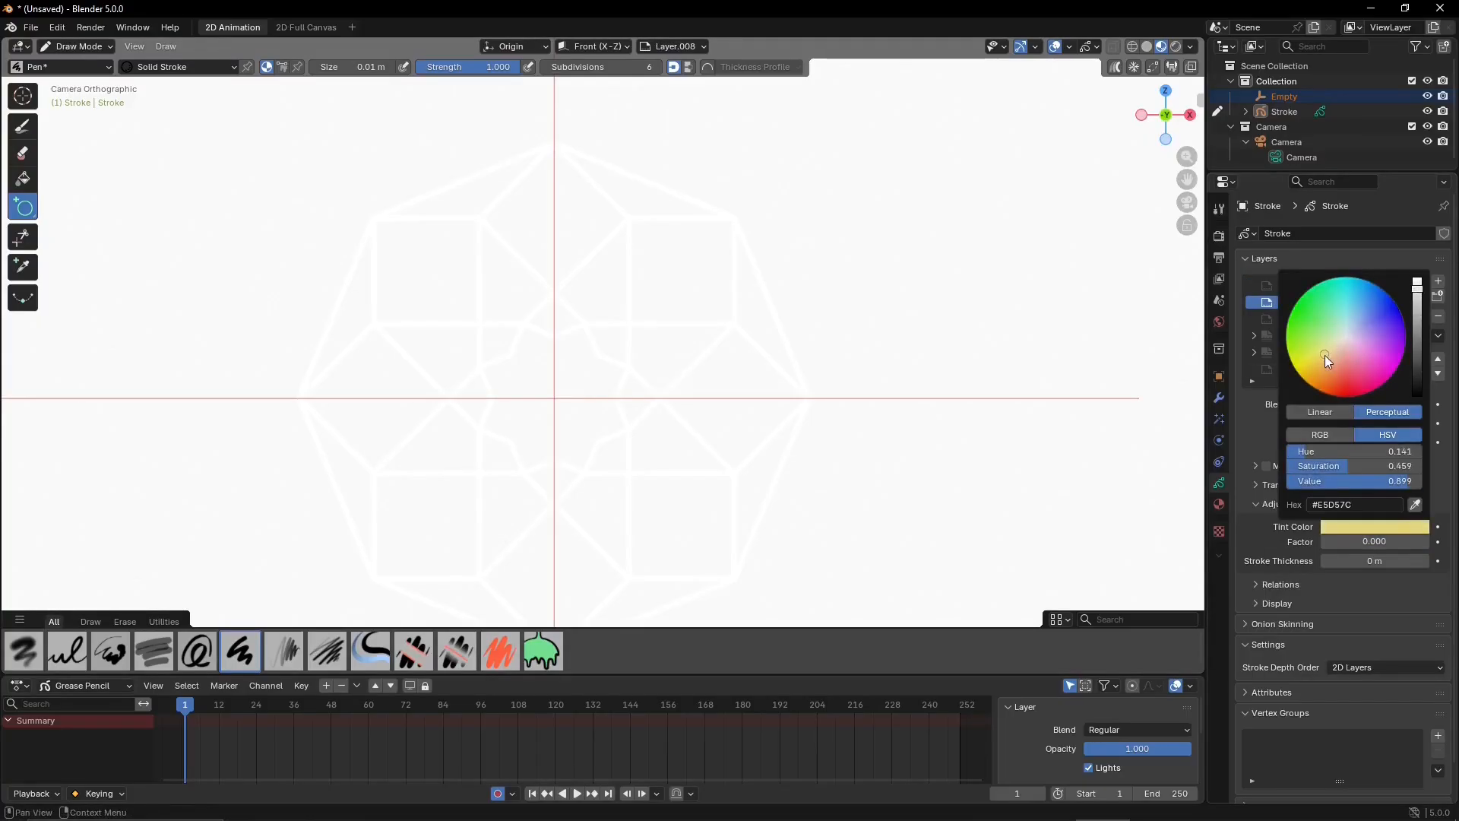
pyautogui.click(1333, 356)
pyautogui.moveTo(1322, 360); pyautogui.dragTo(1311, 360)
pyautogui.moveTo(1417, 287); pyautogui.dragTo(1418, 331)
pyautogui.click(1317, 362)
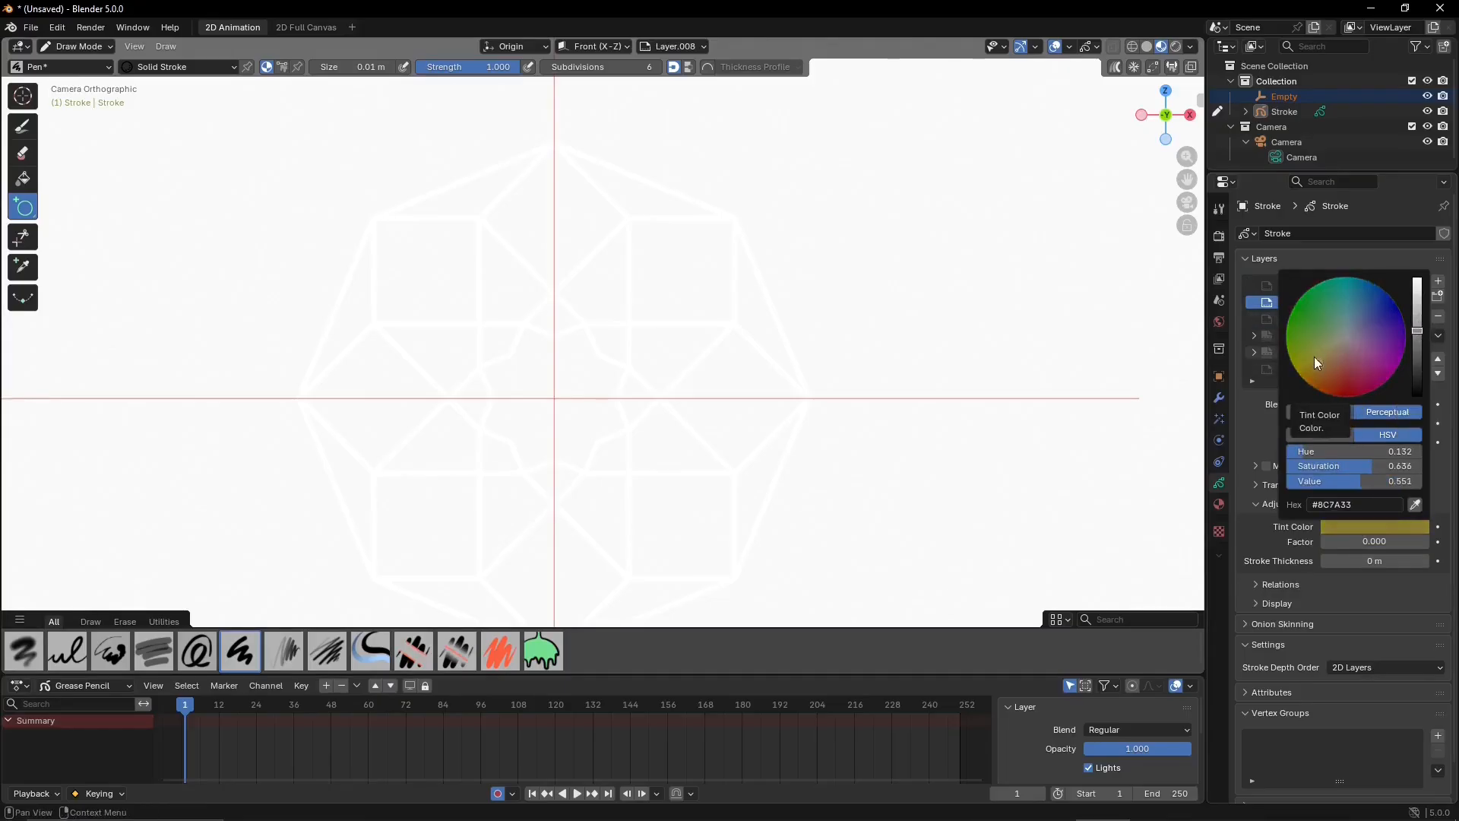
pyautogui.moveTo(1318, 362); pyautogui.dragTo(1318, 364)
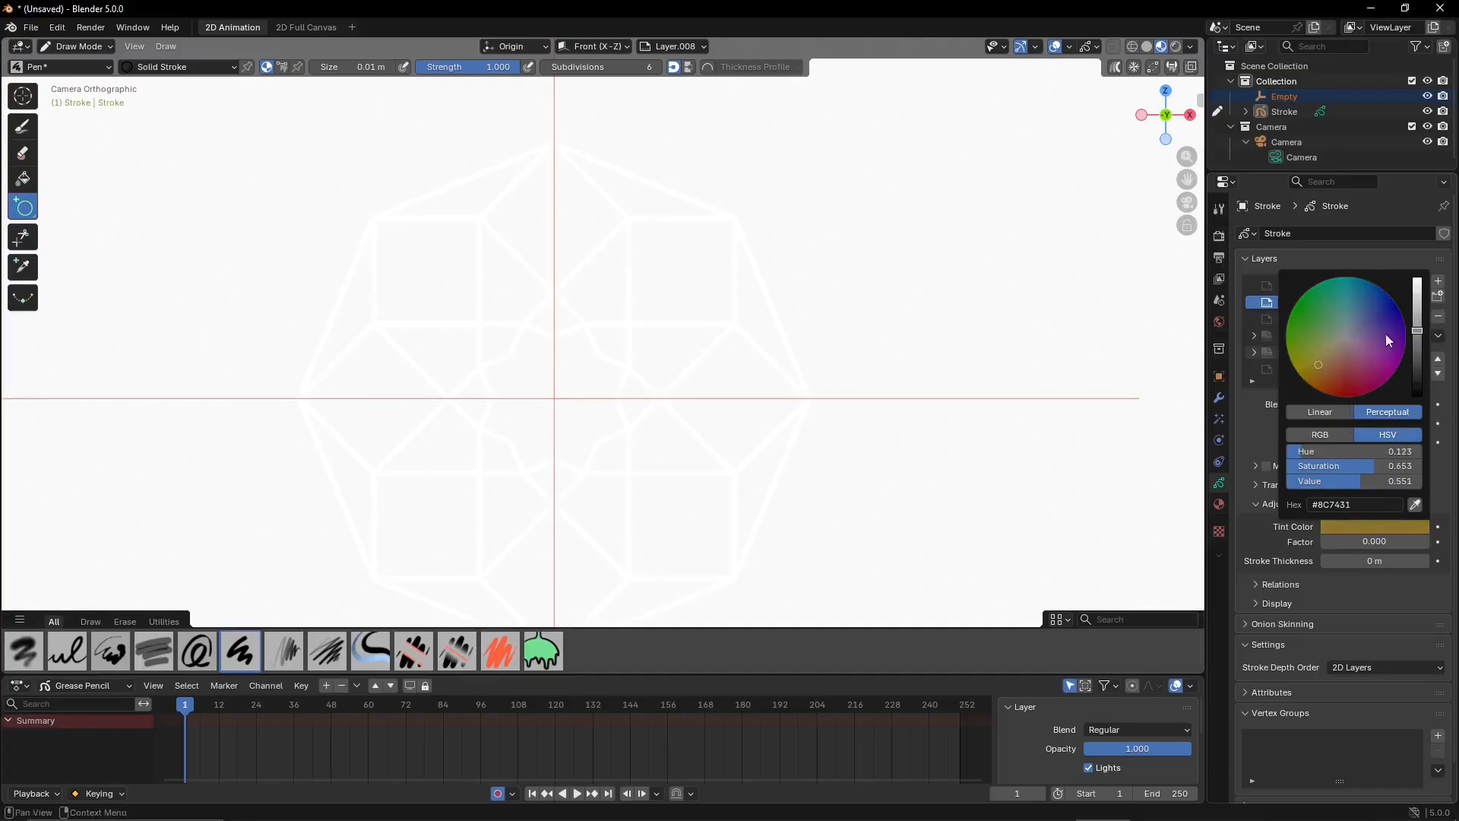
pyautogui.moveTo(1418, 331); pyautogui.dragTo(1418, 323)
# Set the tint factor of Layer.008 to 1
pyautogui.click(1351, 541)
pyautogui.write('1')
pyautogui.press('Return')
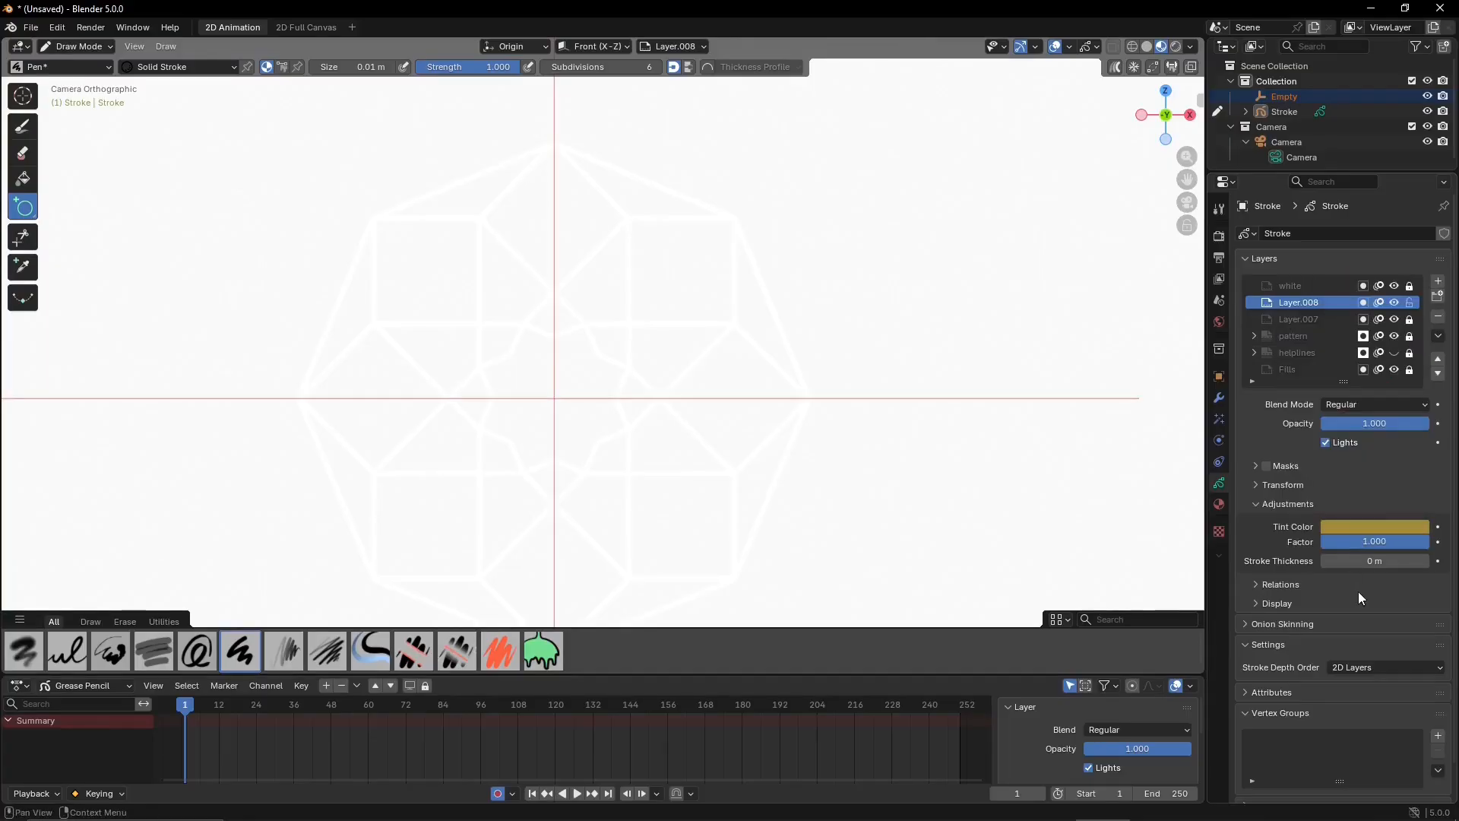
pyautogui.click(1392, 285)
pyautogui.click(1392, 286)
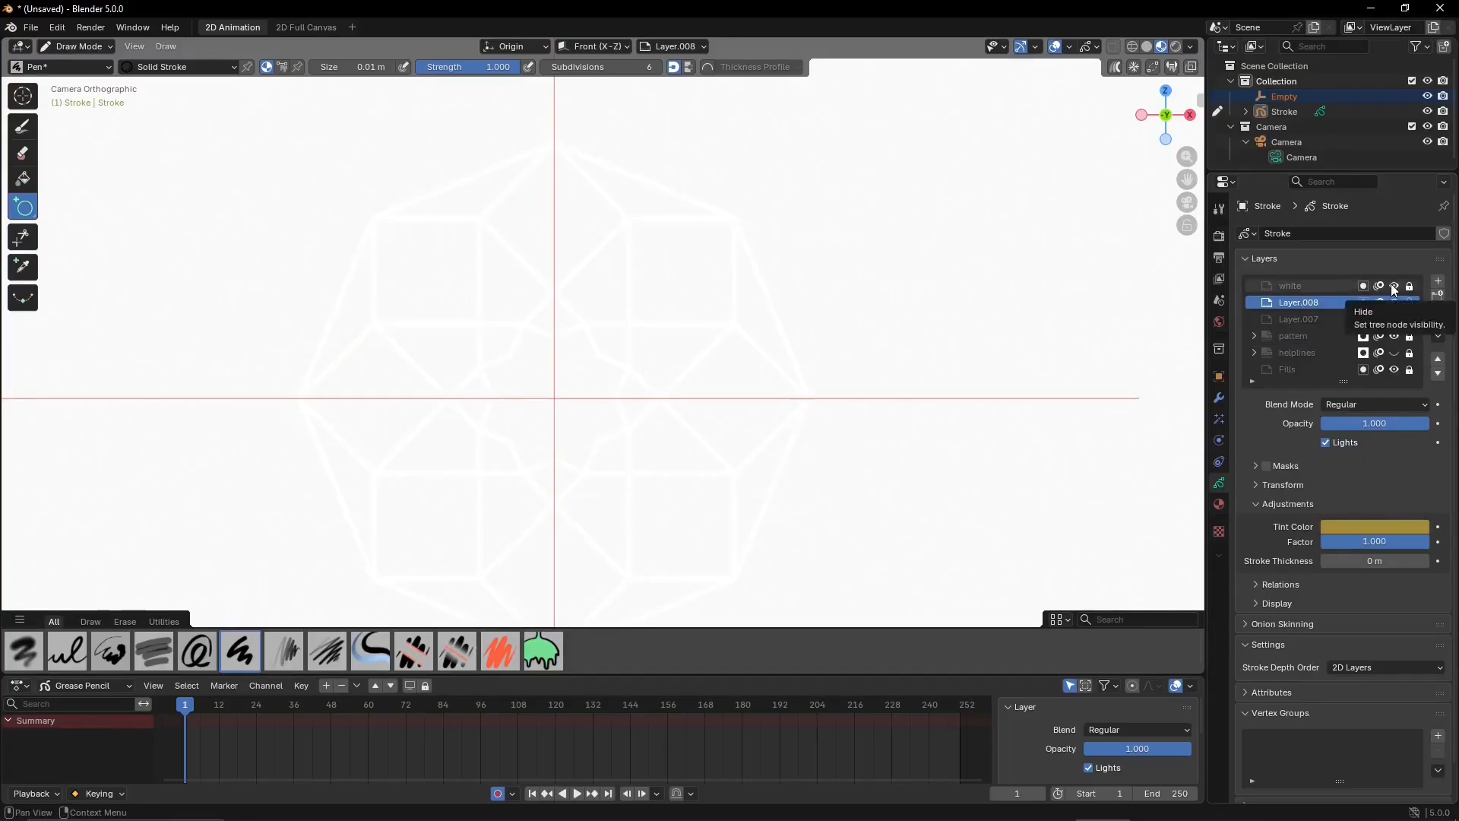
# Set the layer stroke thickness of Layer.008 to 0.005 m and of Layer.007 to 0.01 m
pyautogui.click(1322, 286)
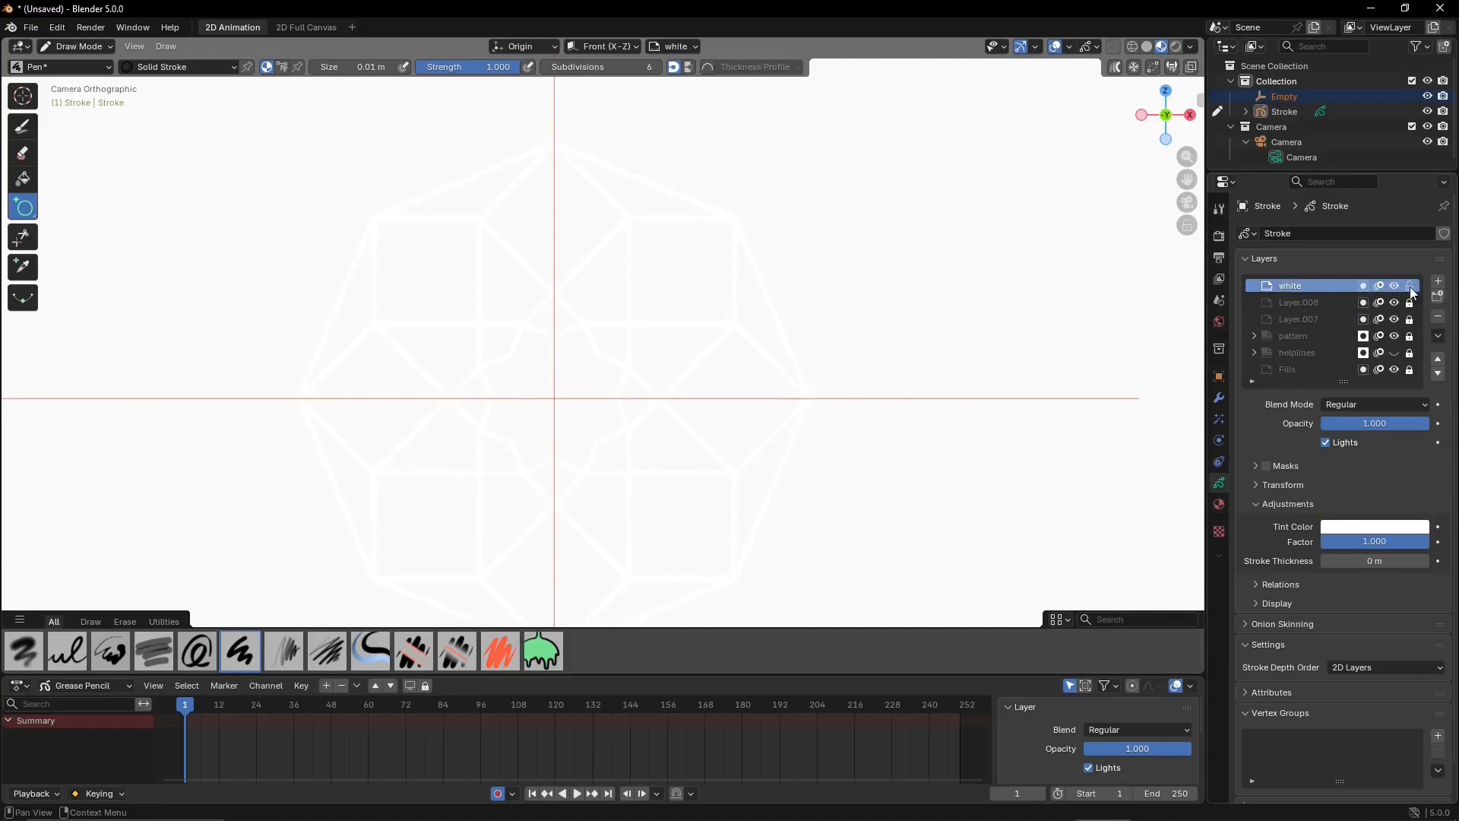
pyautogui.click(1347, 561)
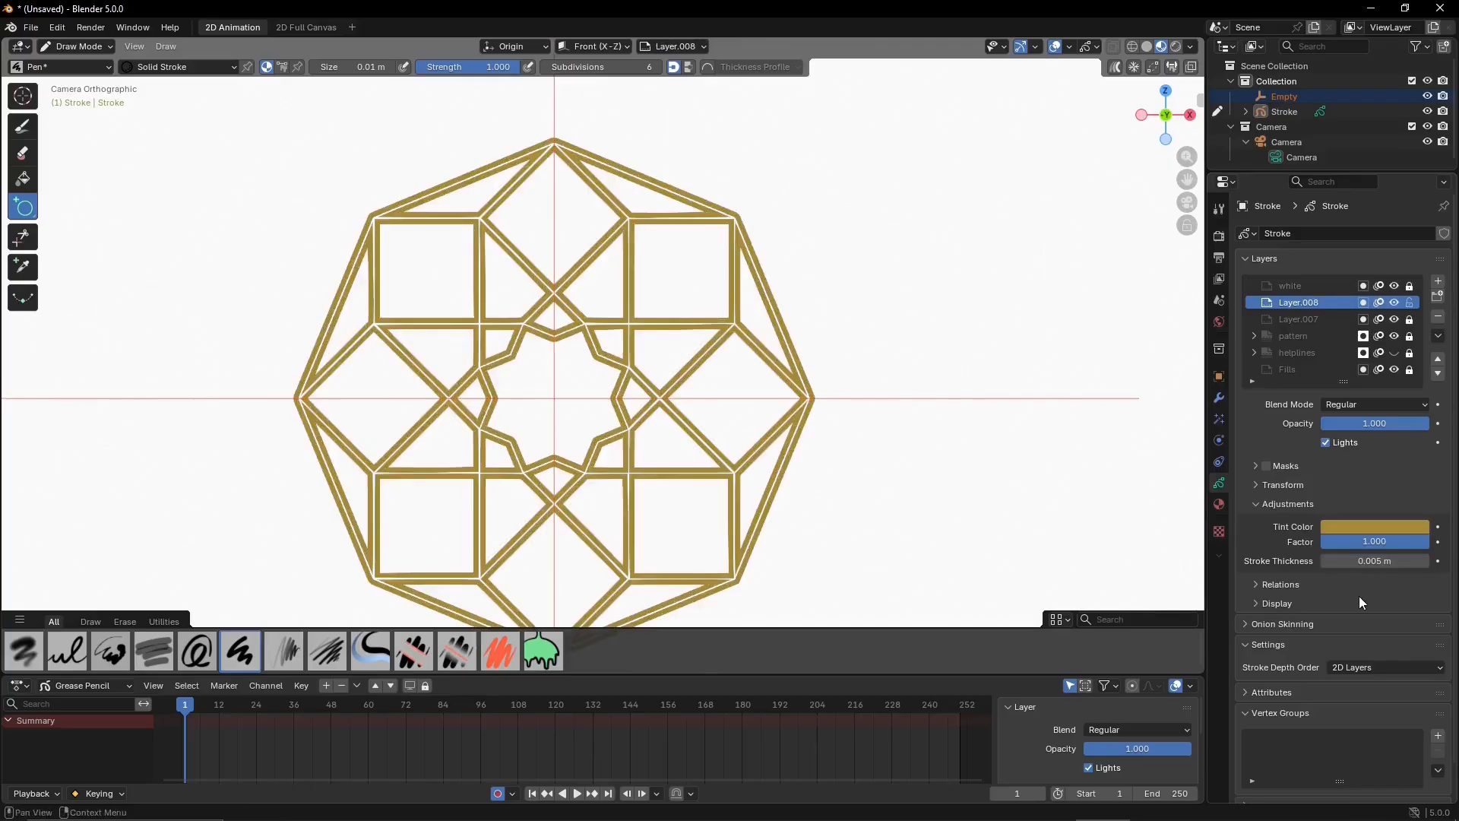
pyautogui.click(1298, 314)
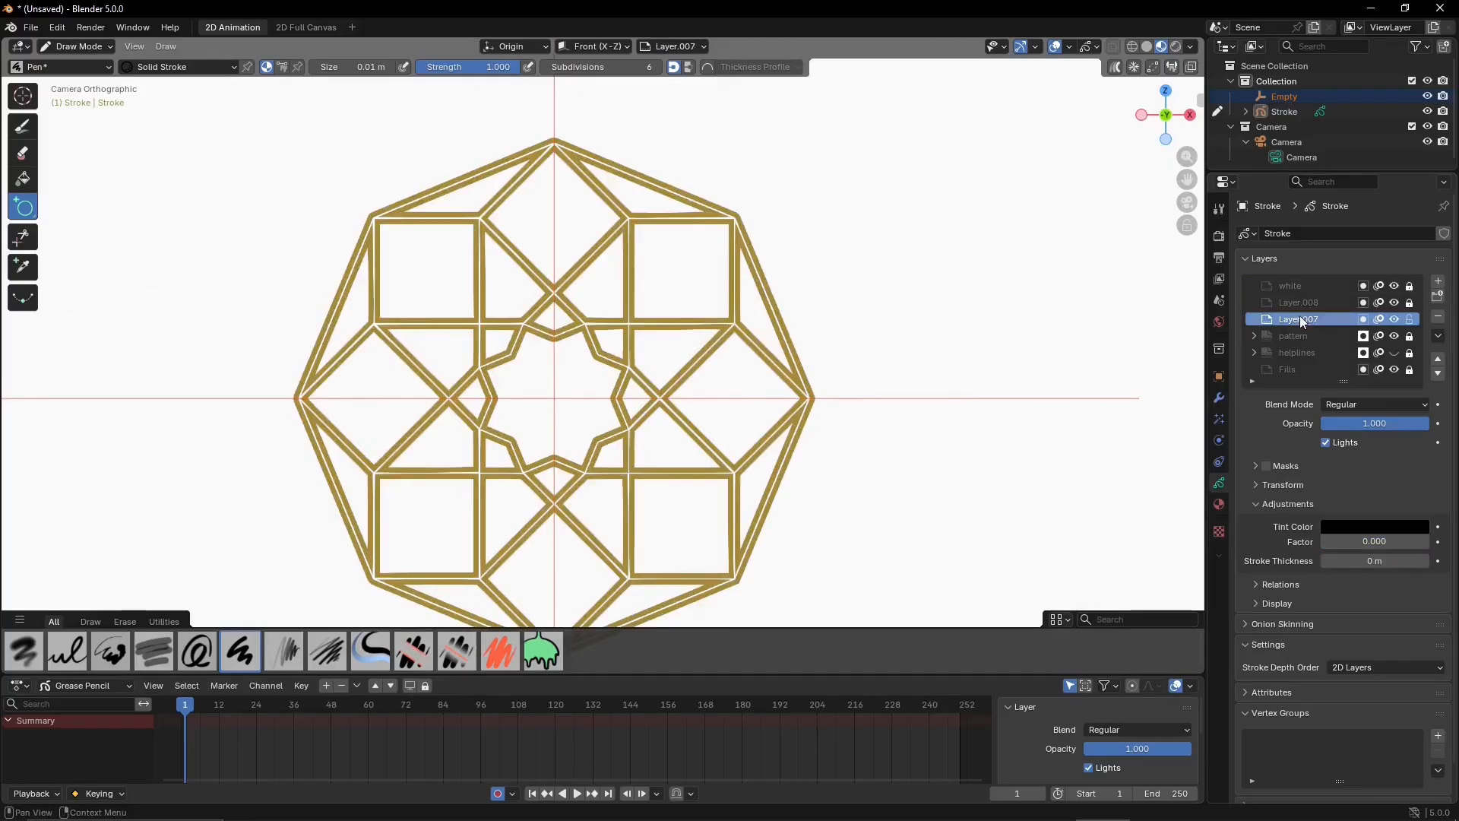
pyautogui.doubleClick(1347, 563)
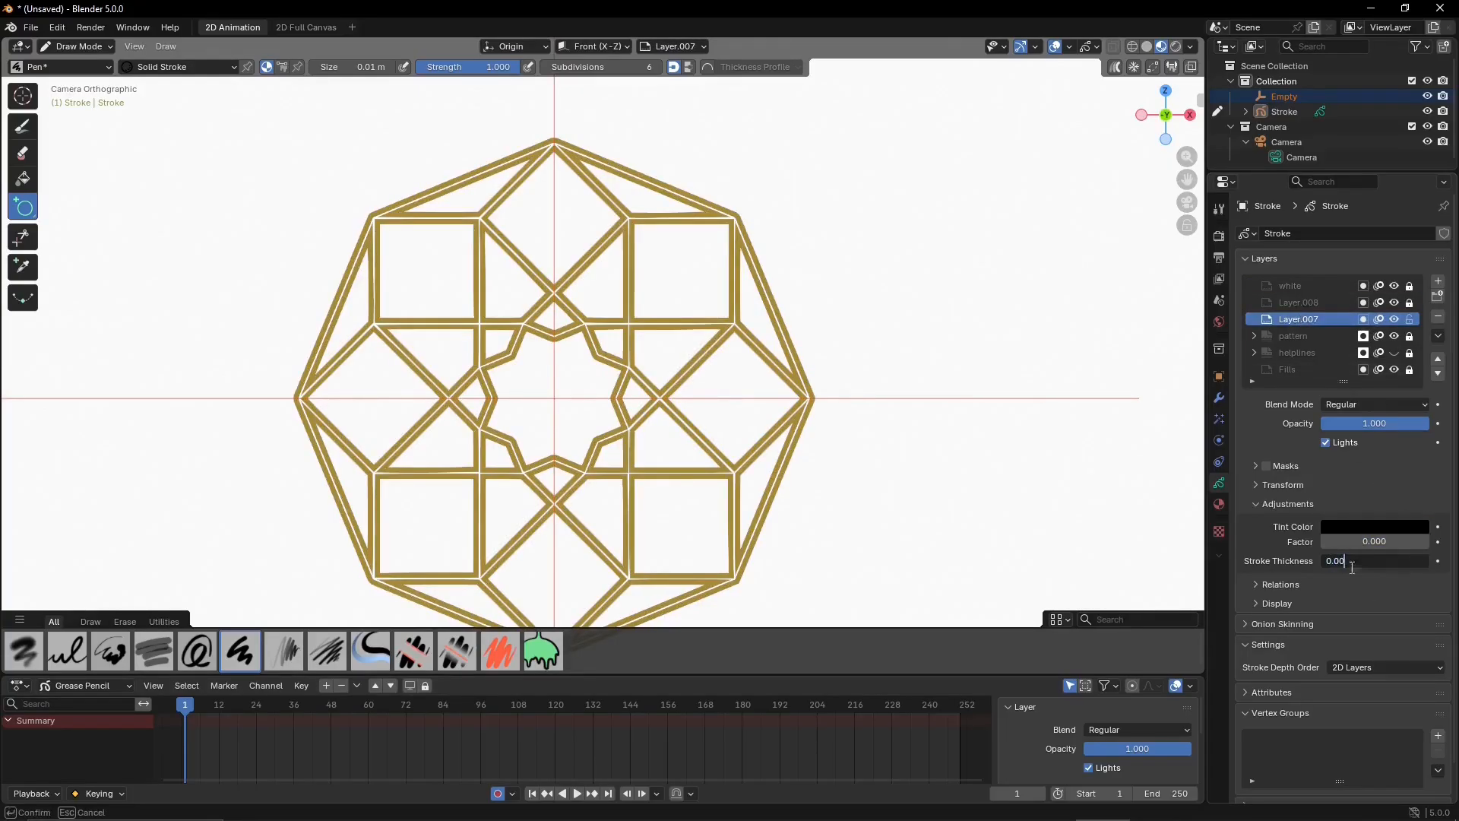
pyautogui.press('Return')
pyautogui.click(1356, 560)
pyautogui.moveTo(1339, 560); pyautogui.dragTo(1350, 561)
pyautogui.write('01')
pyautogui.press('Return')
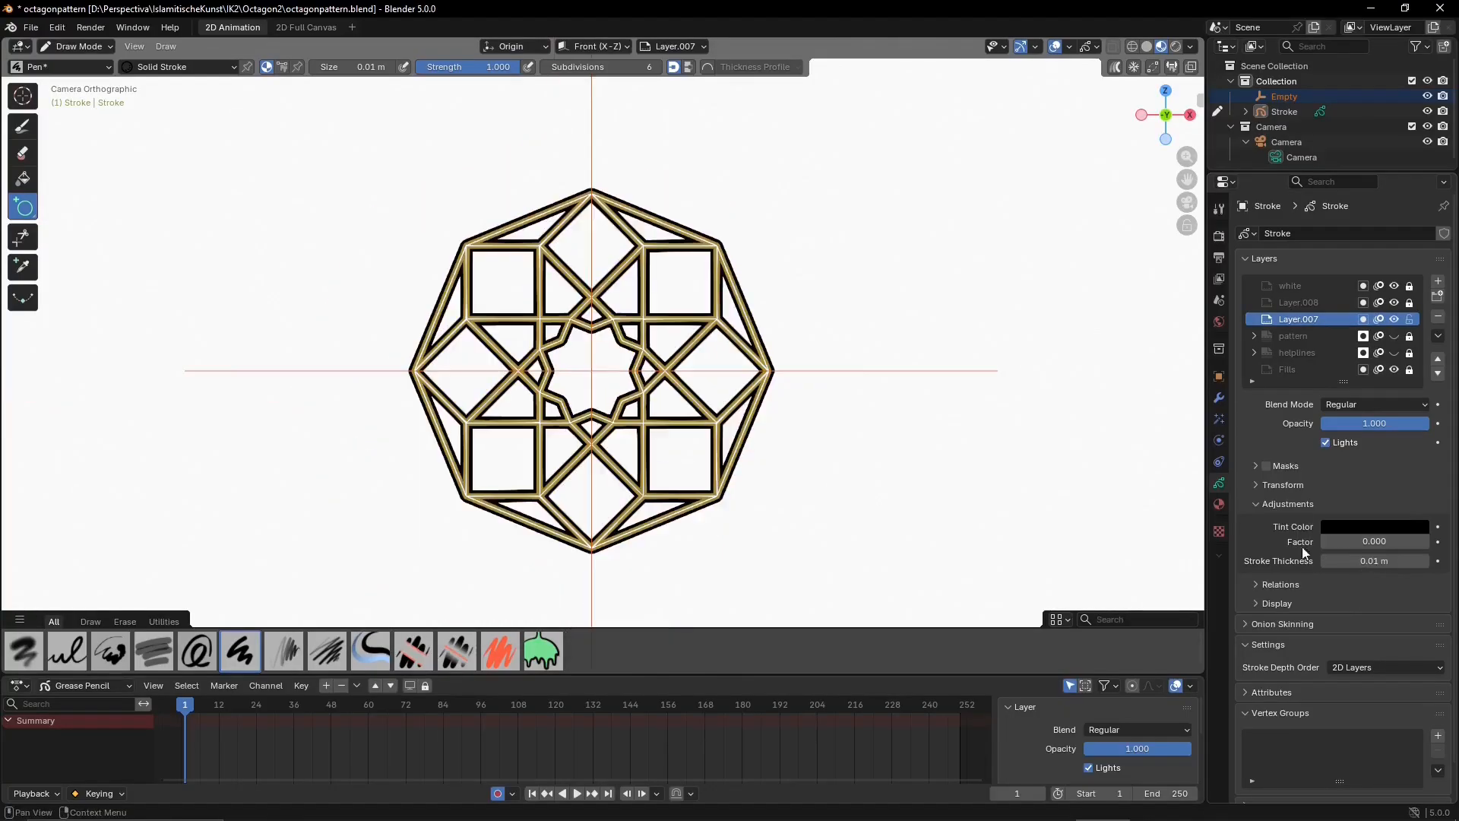
# With the Fills layer active, set the Solid Fill material's fill base color to dark blue #113D74FF
pyautogui.click(1270, 368)
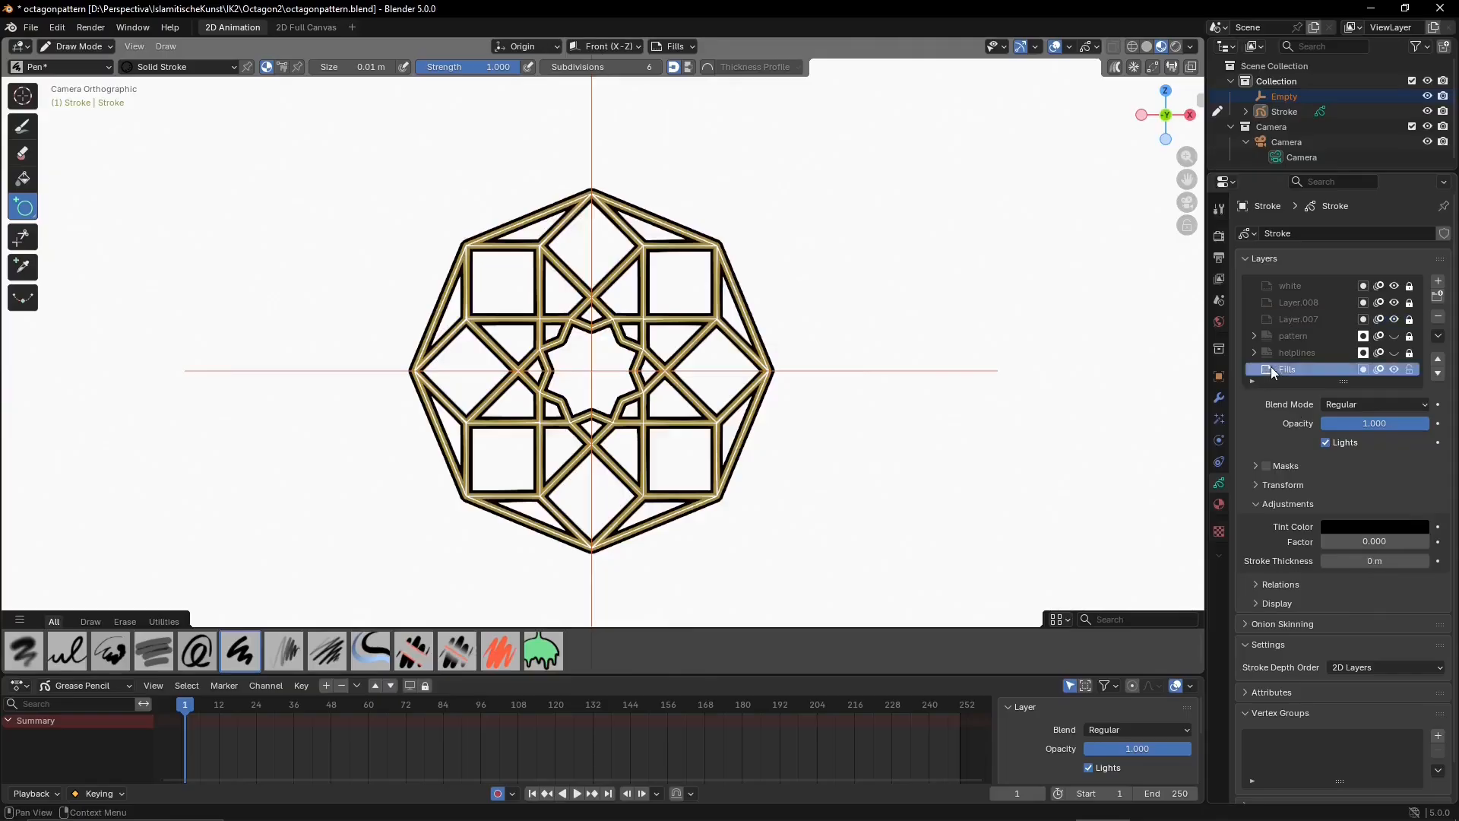
pyautogui.click(1216, 502)
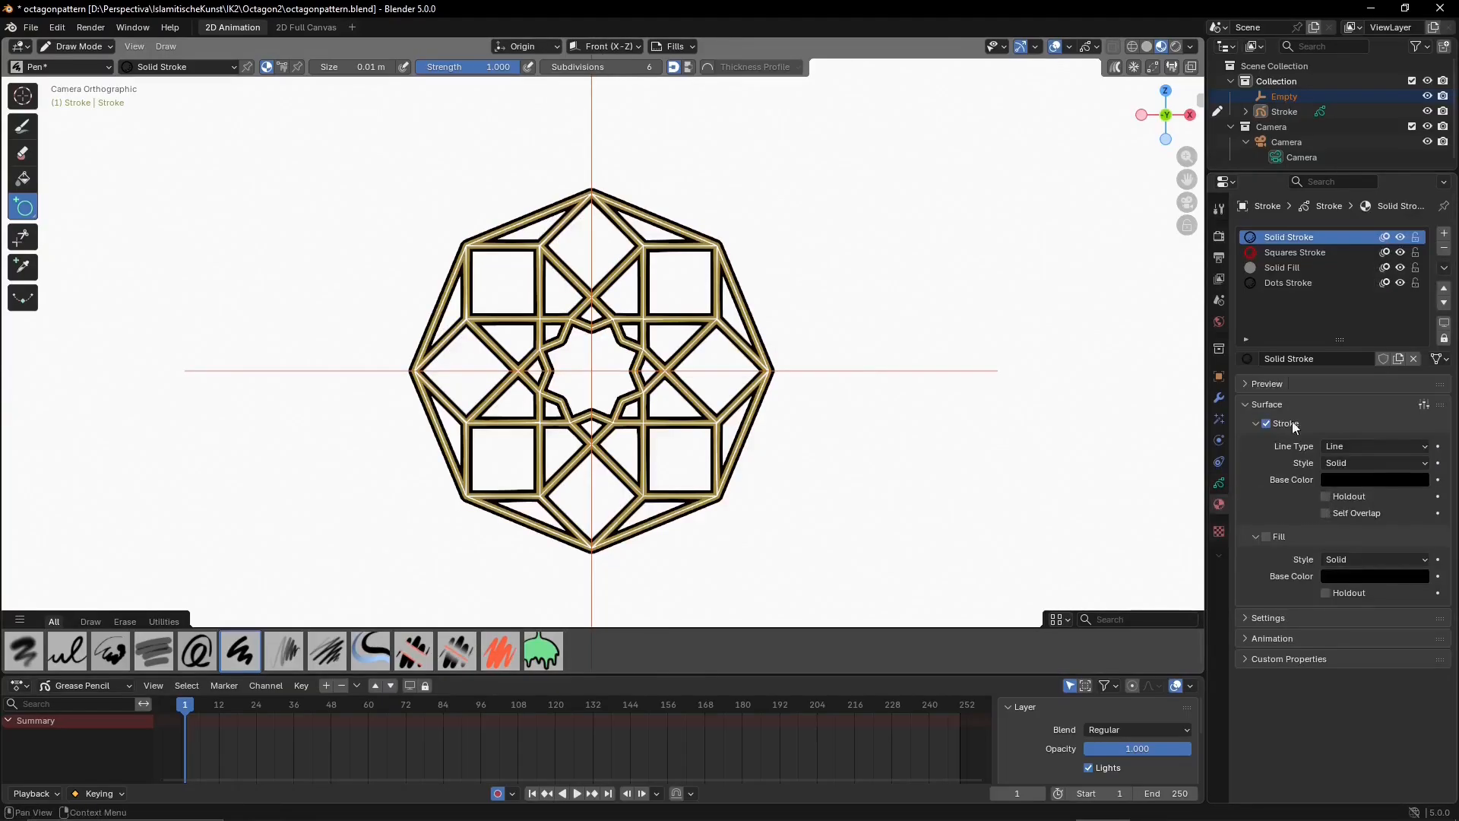
pyautogui.click(1264, 271)
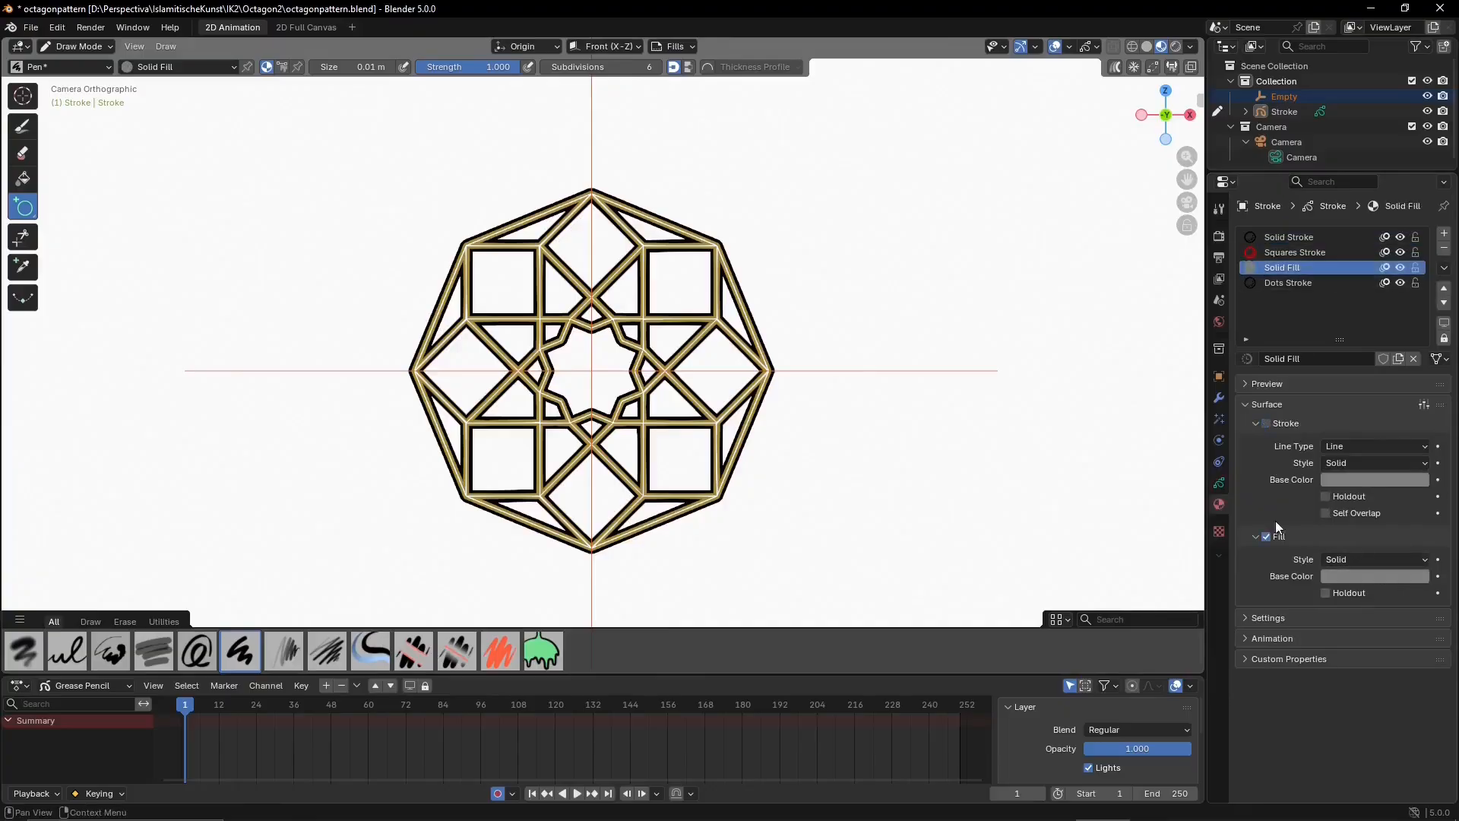
pyautogui.click(1372, 576)
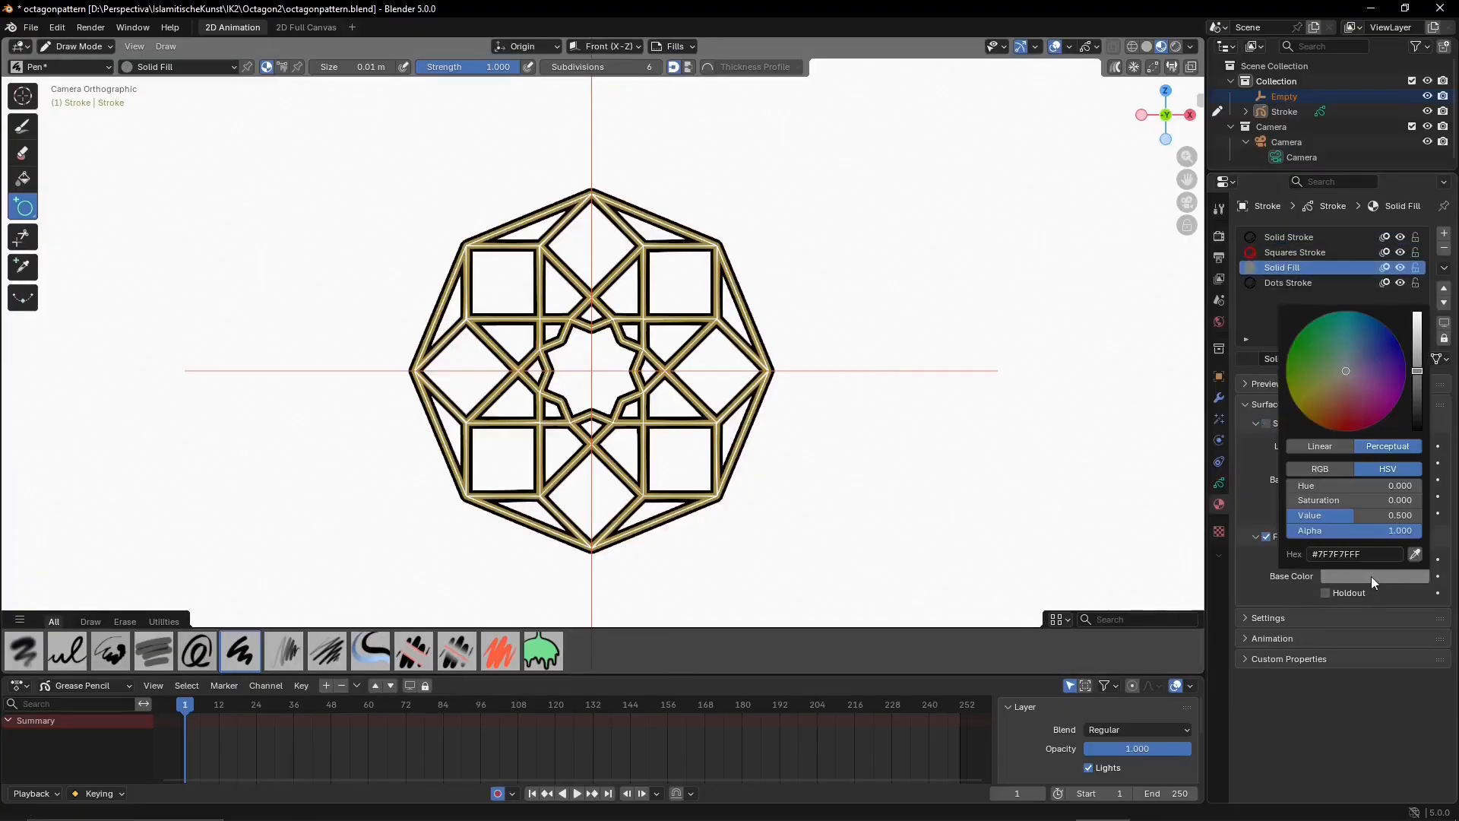
pyautogui.click(1372, 576)
pyautogui.click(1373, 327)
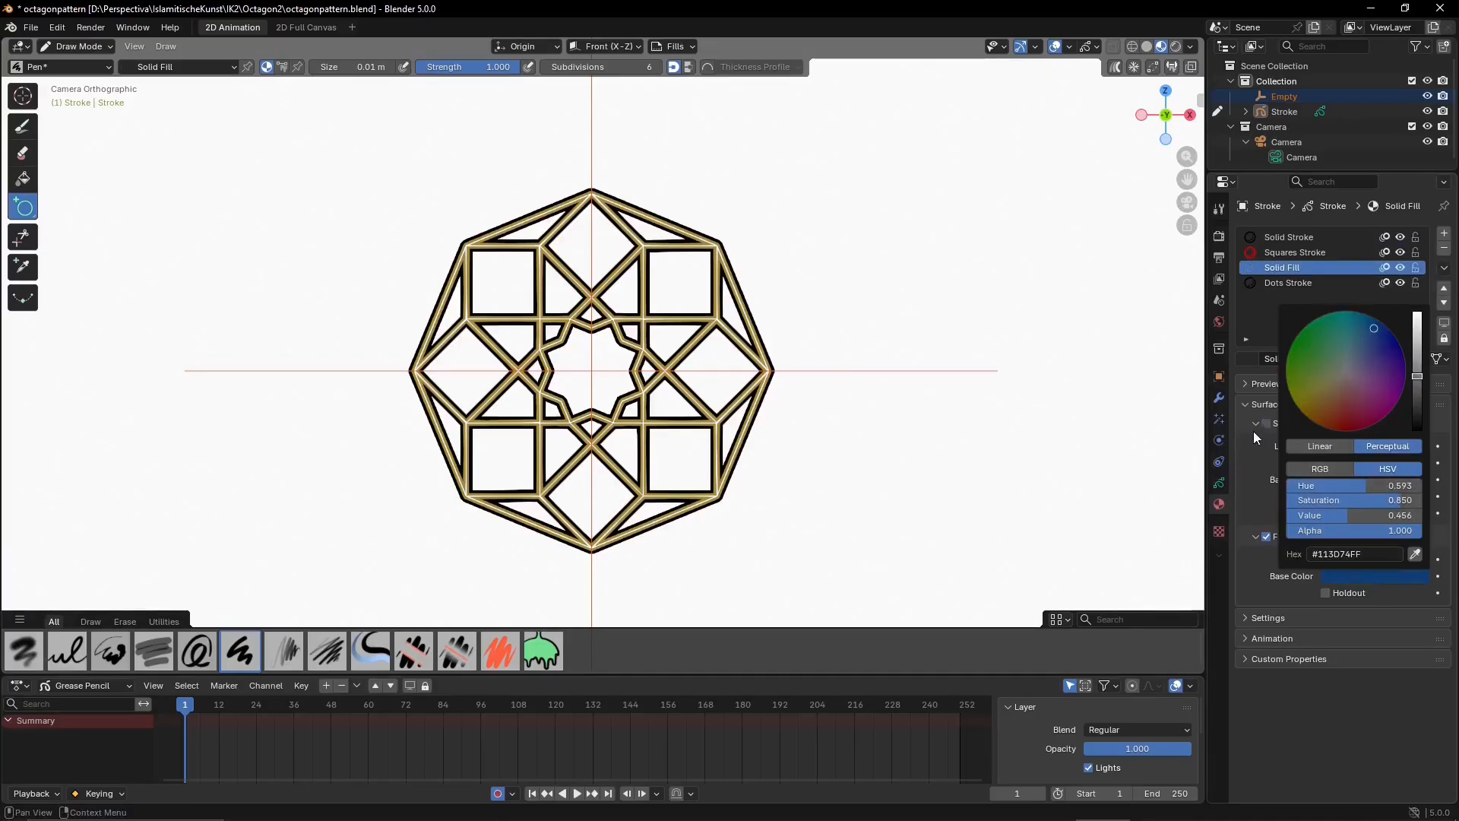
# Rename the Fills layer to 1
pyautogui.click(1219, 483)
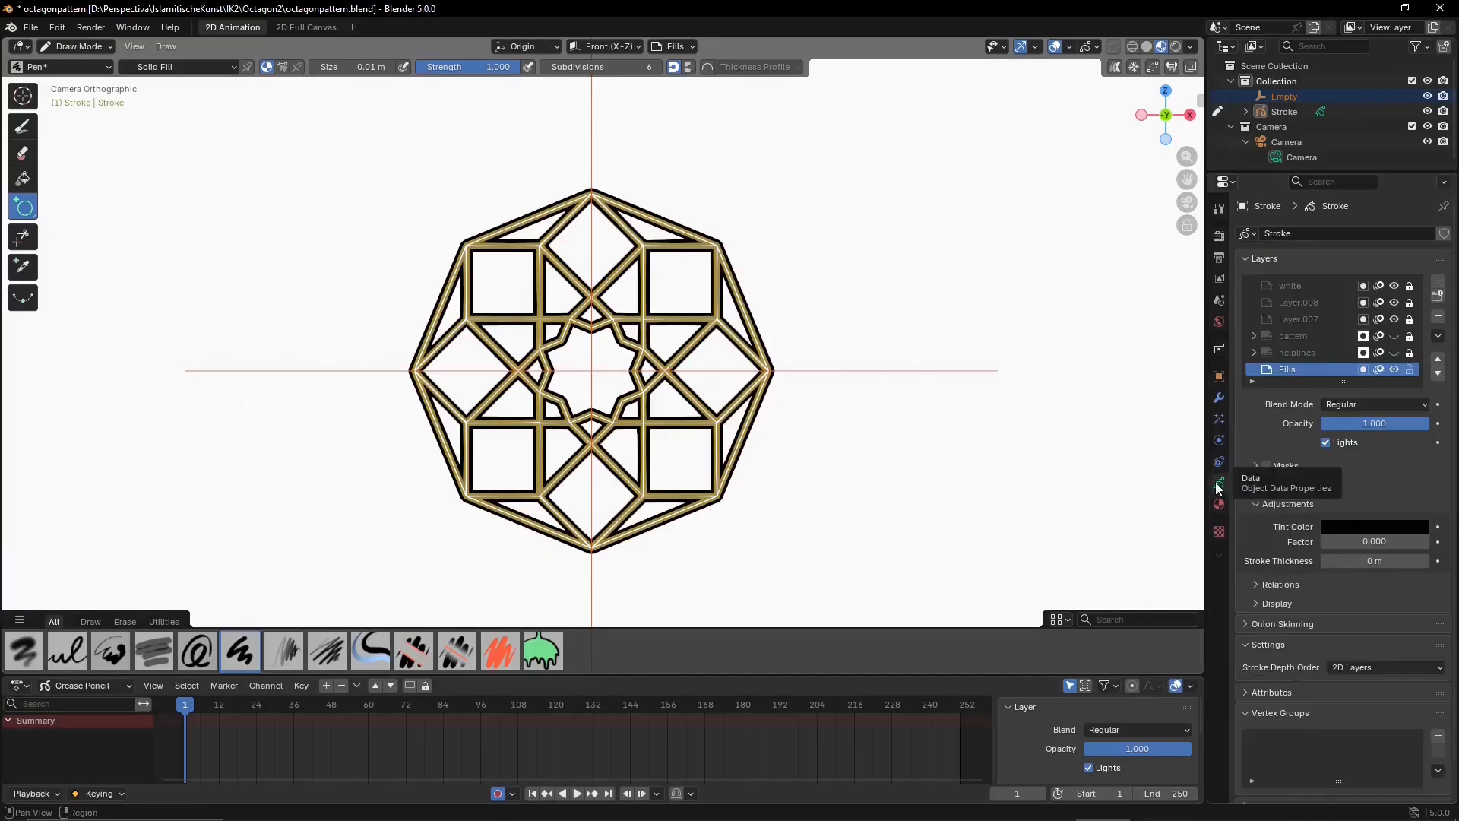
pyautogui.doubleClick(1288, 369)
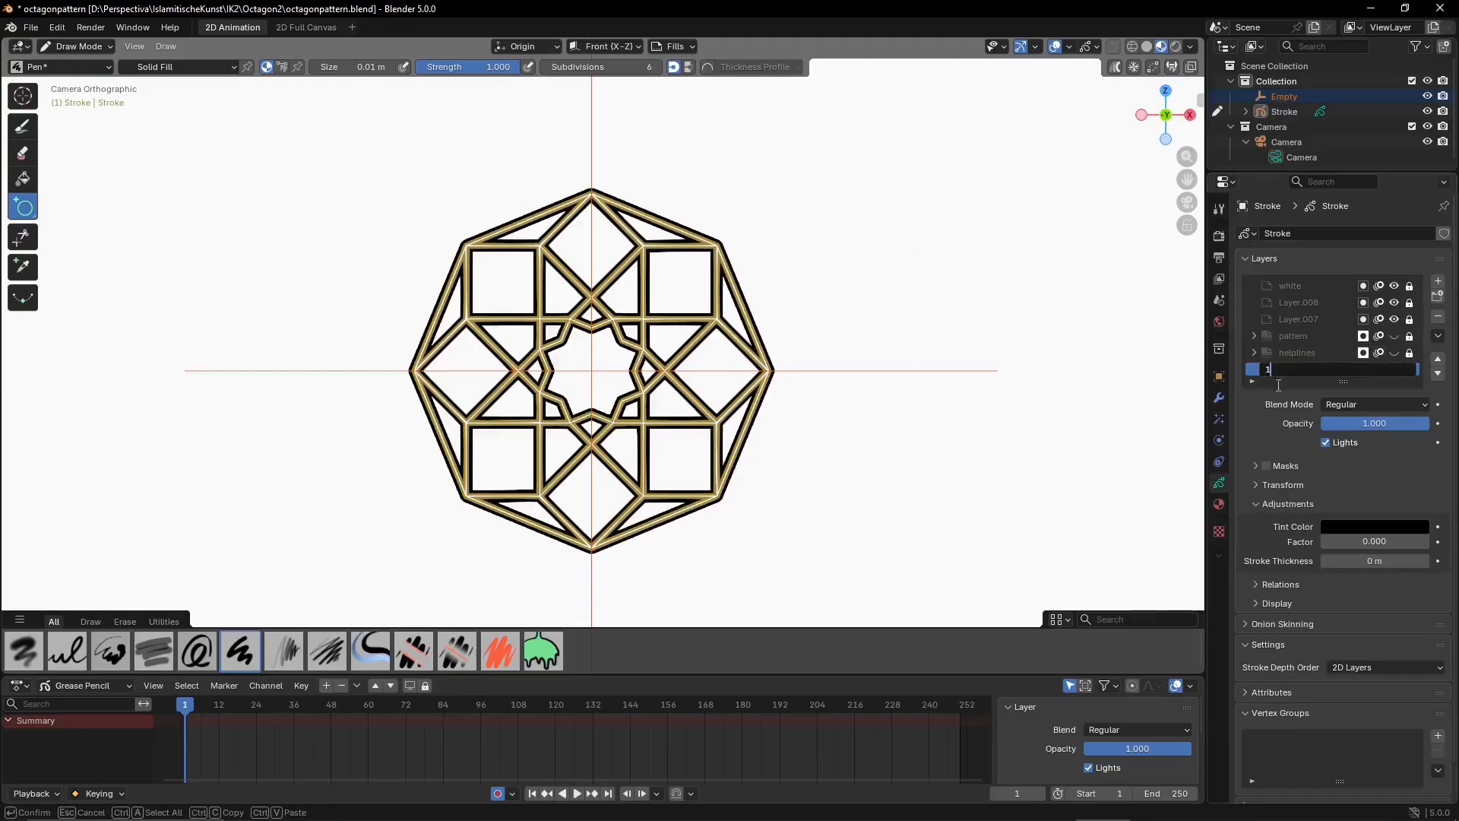
pyautogui.write('1')
pyautogui.press('Return')
# Using the Polyline tool and Solid Fill, draw a triangle over the octagon's narrow upper-right edge cell, and switch to Edit Mode
pyautogui.click(174, 66)
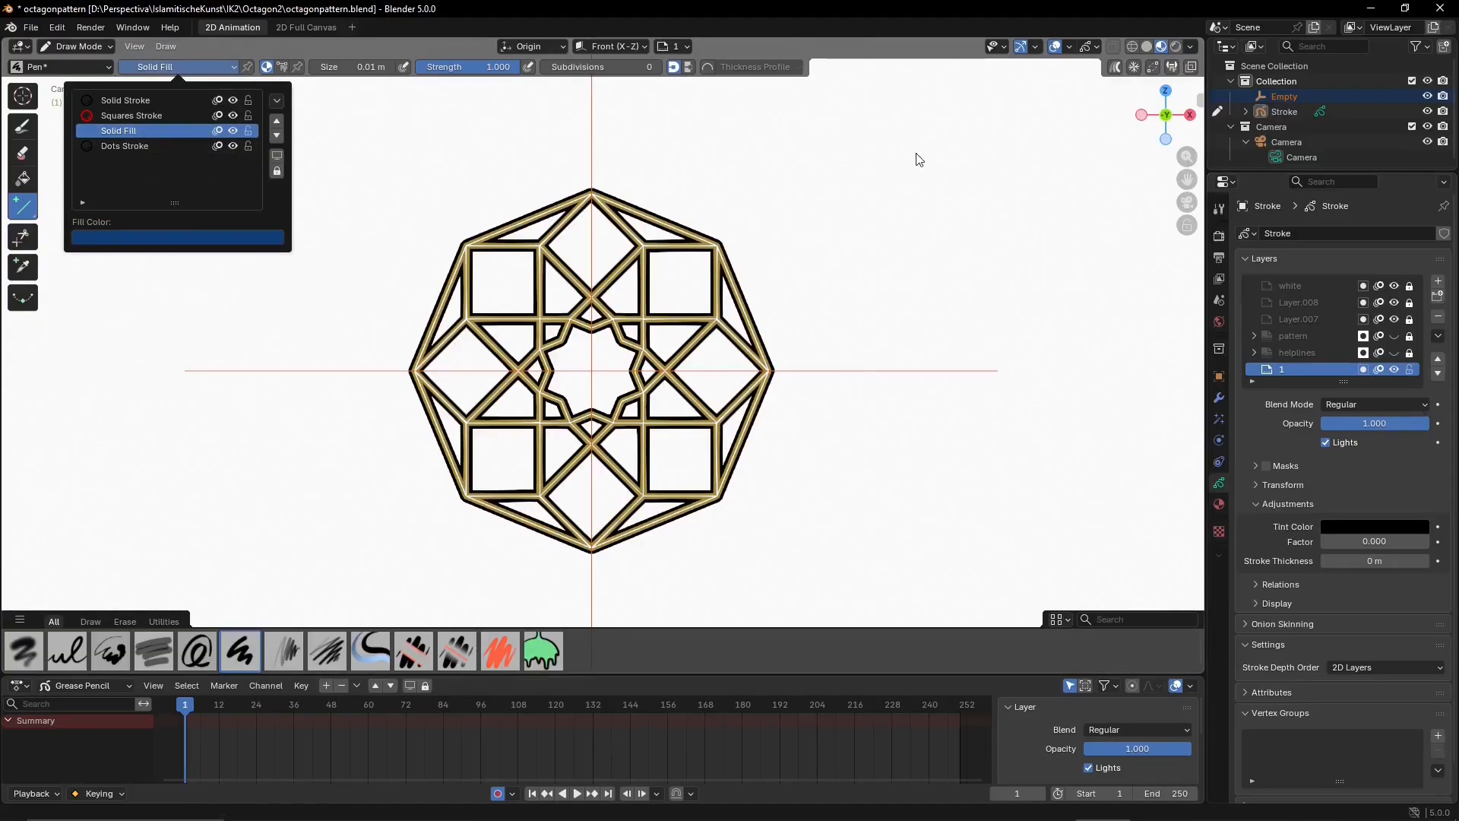
pyautogui.moveTo(22, 206); pyautogui.dragTo(68, 236)
pyautogui.click(715, 320)
pyautogui.click(768, 371)
pyautogui.click(716, 246)
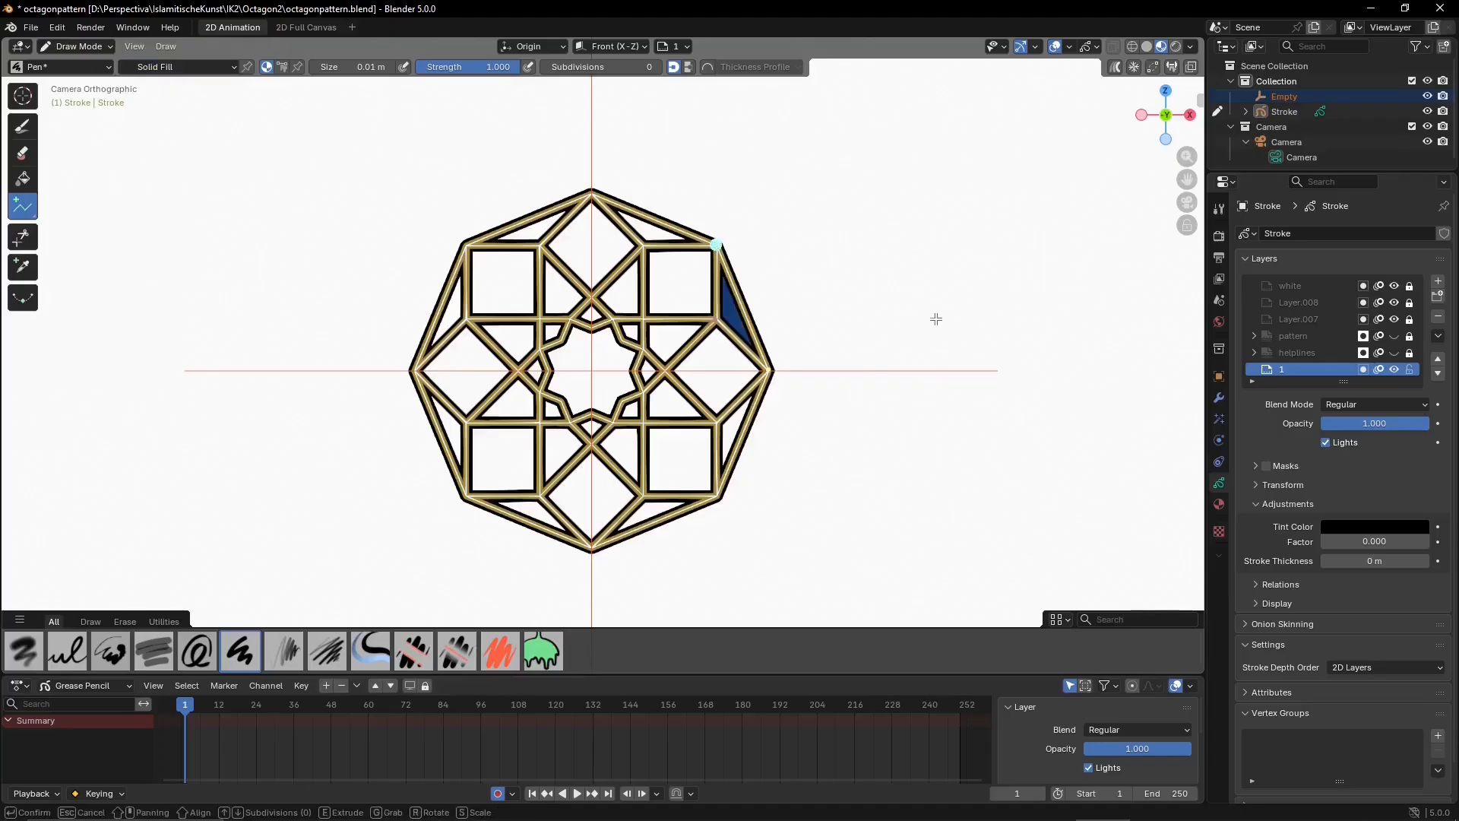
pyautogui.press('Return')
pyautogui.click(78, 46)
pyautogui.click(79, 81)
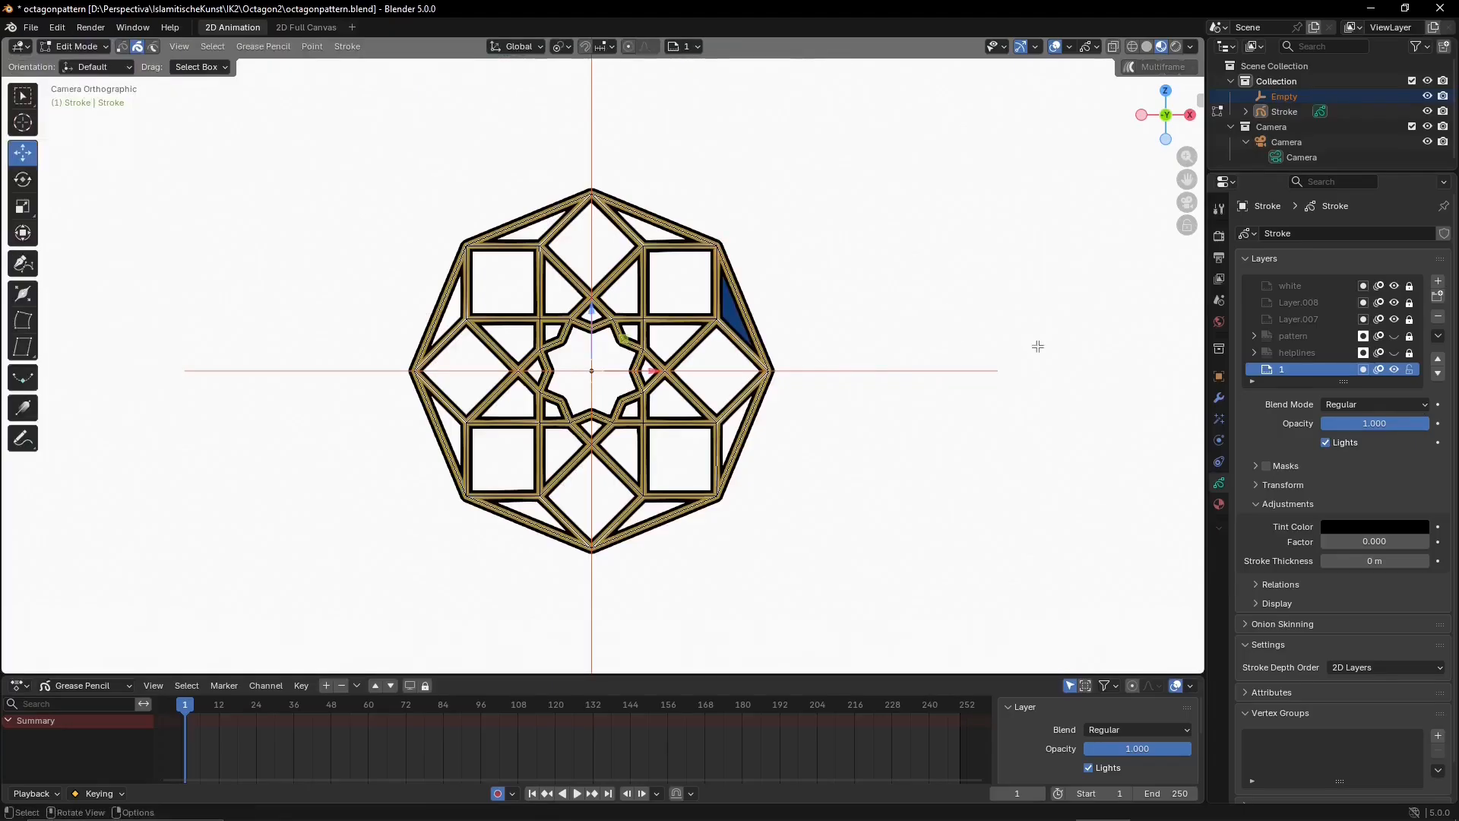
# Duplicate the dark blue edge triangle and rotate the copy by 45° about the pattern's center
pyautogui.hotkey('shift', 'd')
pyautogui.press('r')
pyautogui.click(782, 164)
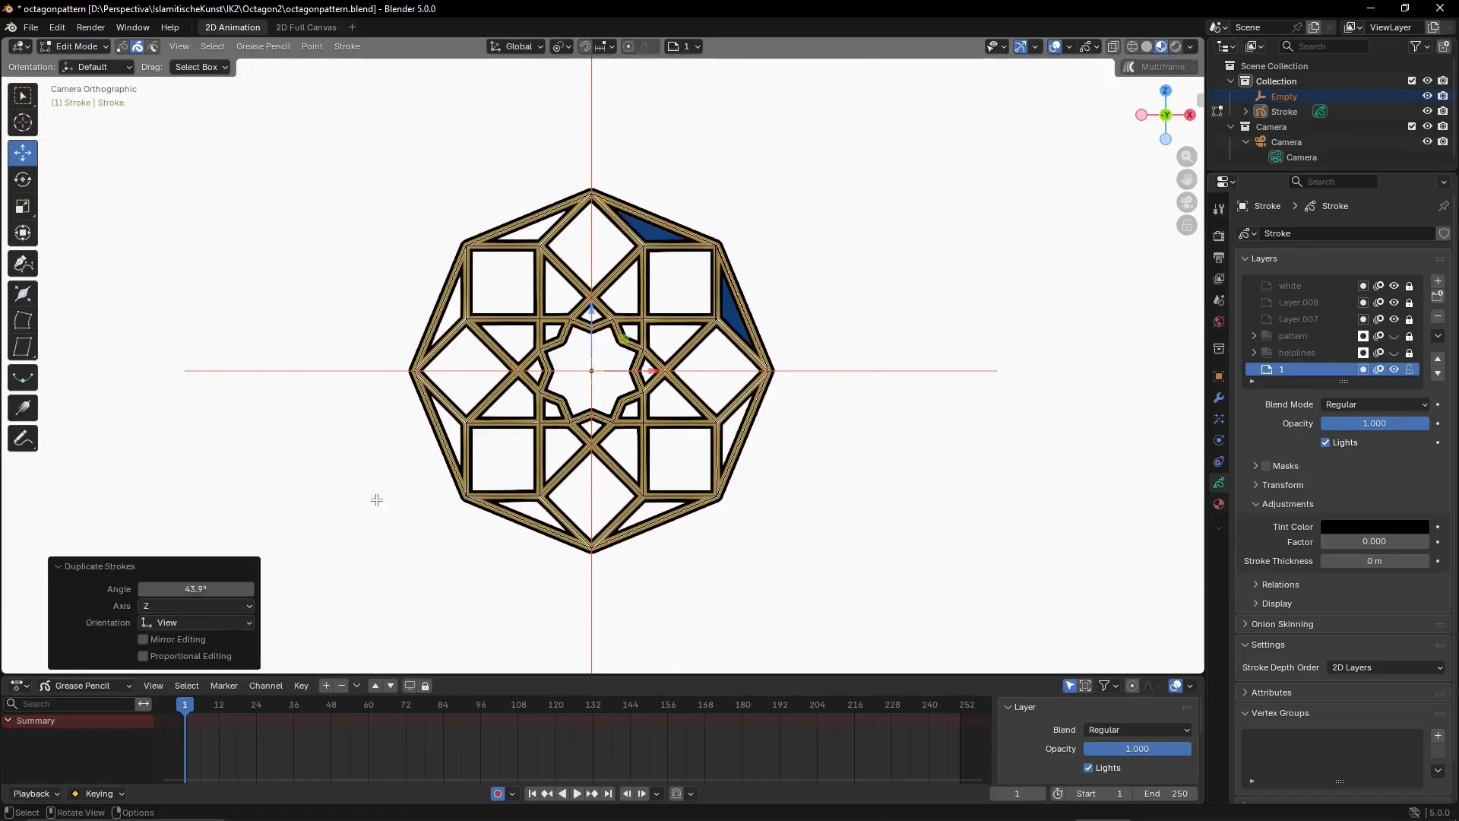
pyautogui.click(237, 589)
pyautogui.write('45')
pyautogui.press('Return')
# Duplicate the two dark blue triangles together and rotate the copies a quarter turn onto the upper-left edge cells
pyautogui.press('a')
pyautogui.hotkey('shift', 'd')
pyautogui.press('r')
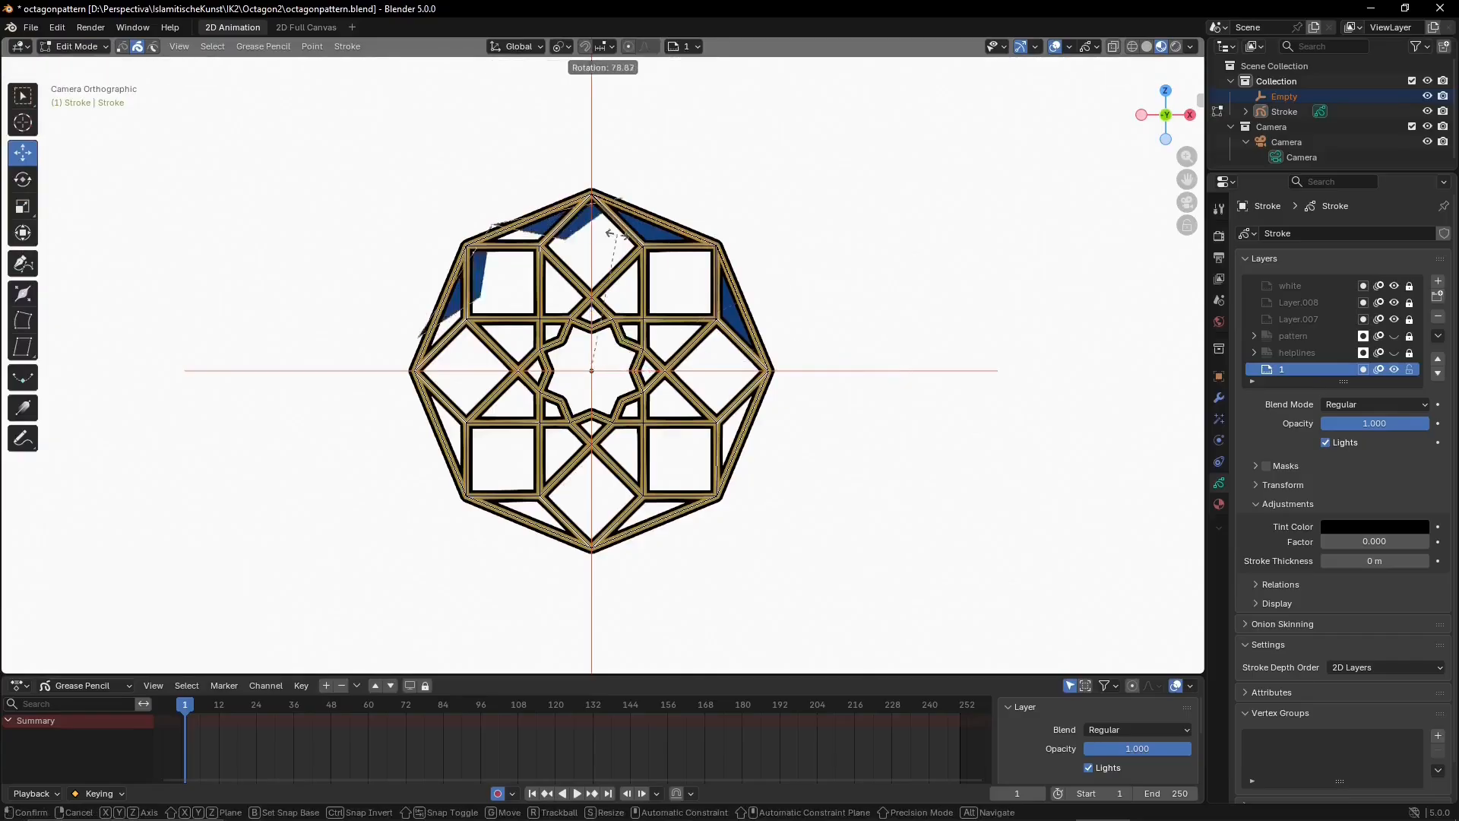
pyautogui.click(614, 232)
pyautogui.click(195, 588)
pyautogui.write('45')
pyautogui.press('Return')
# Duplicate the four dark blue triangles and rotate the copies half a turn to fill the lower edge cells
pyautogui.hotkey('shift', 'd')
pyautogui.press('r')
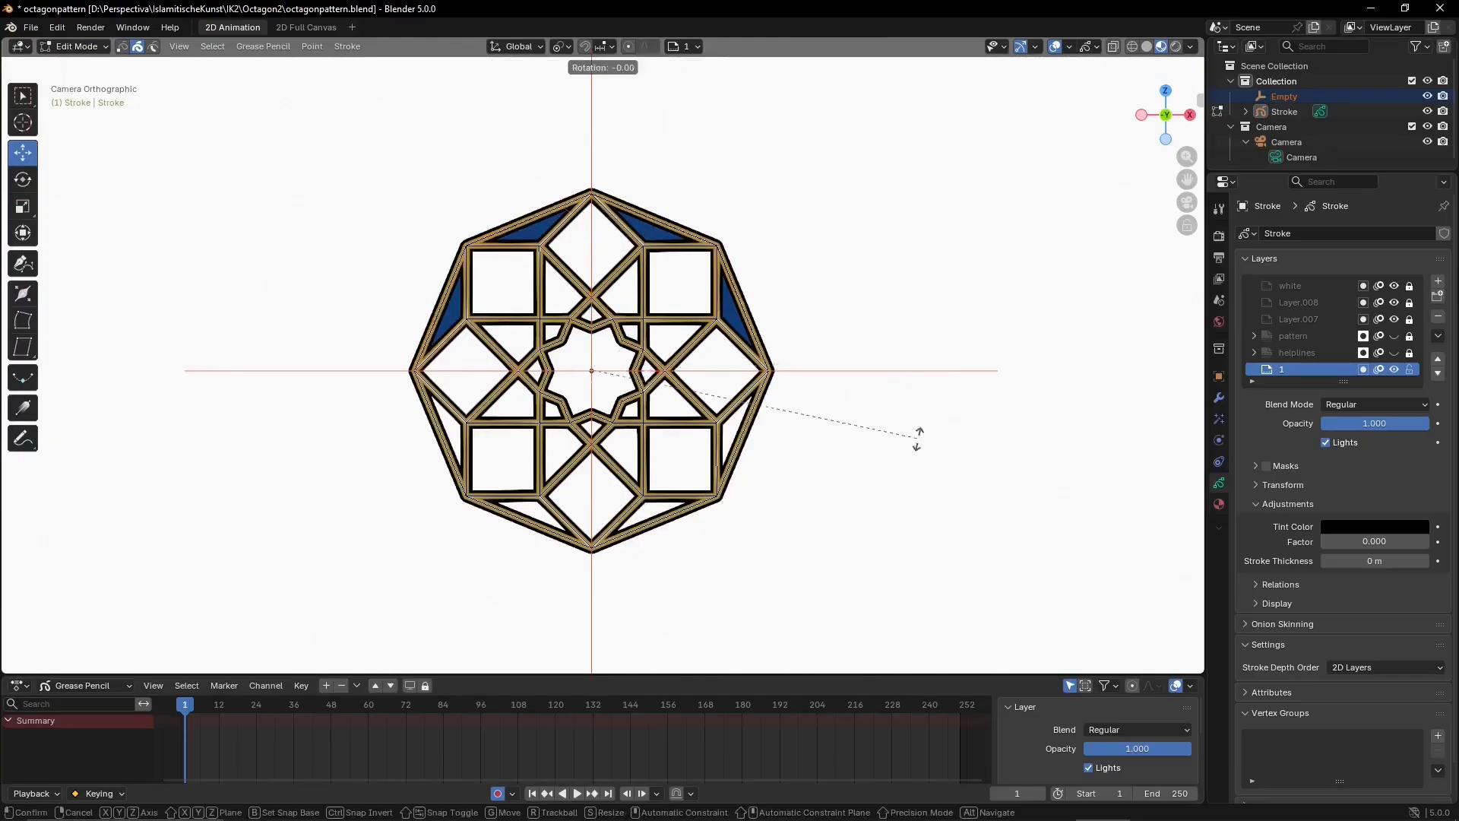
pyautogui.click(459, 345)
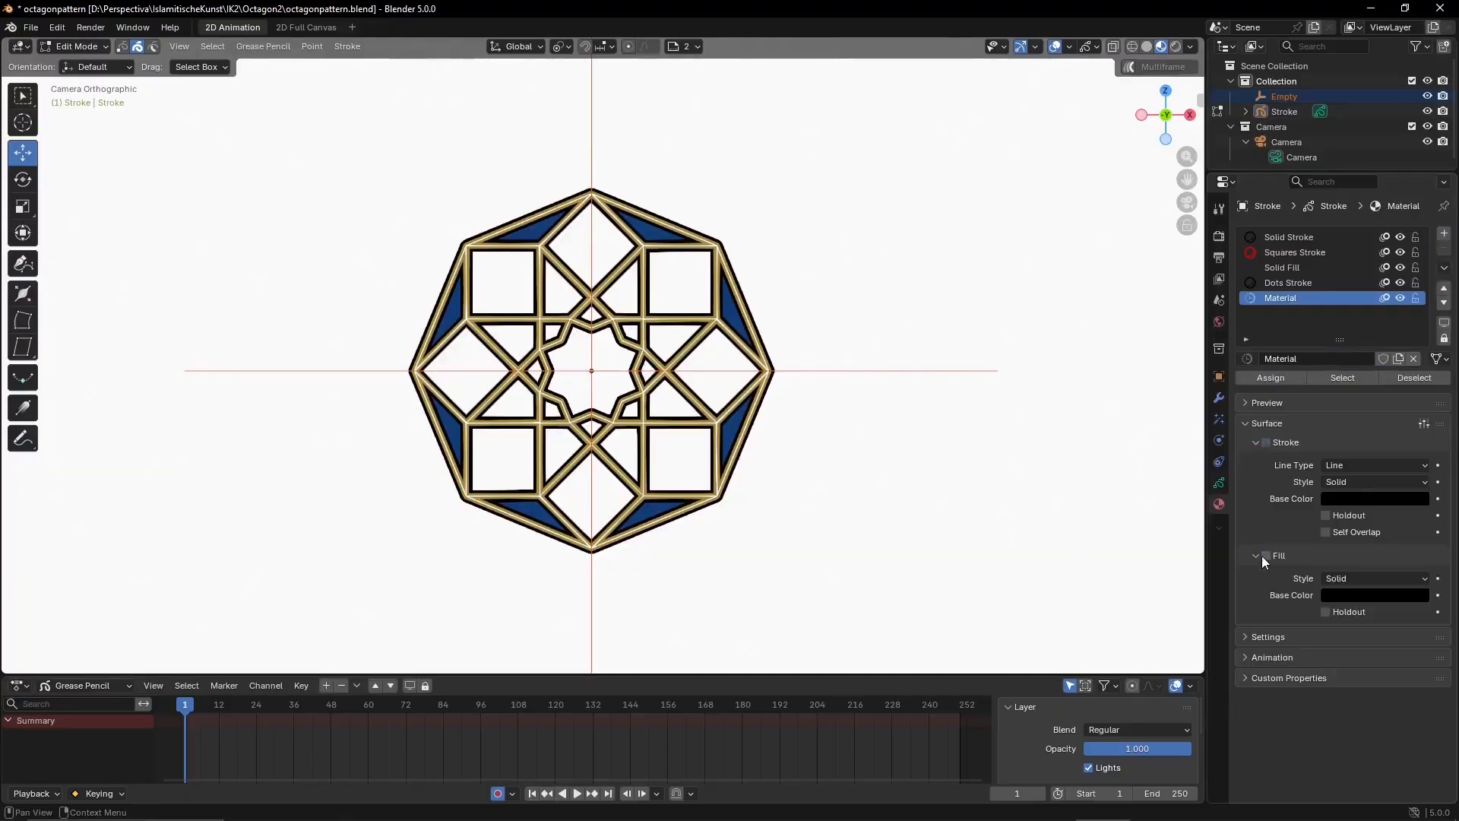
# Enable the fill of the new material named Material and set its fill base color to a medium green
pyautogui.click(1265, 556)
pyautogui.click(1374, 595)
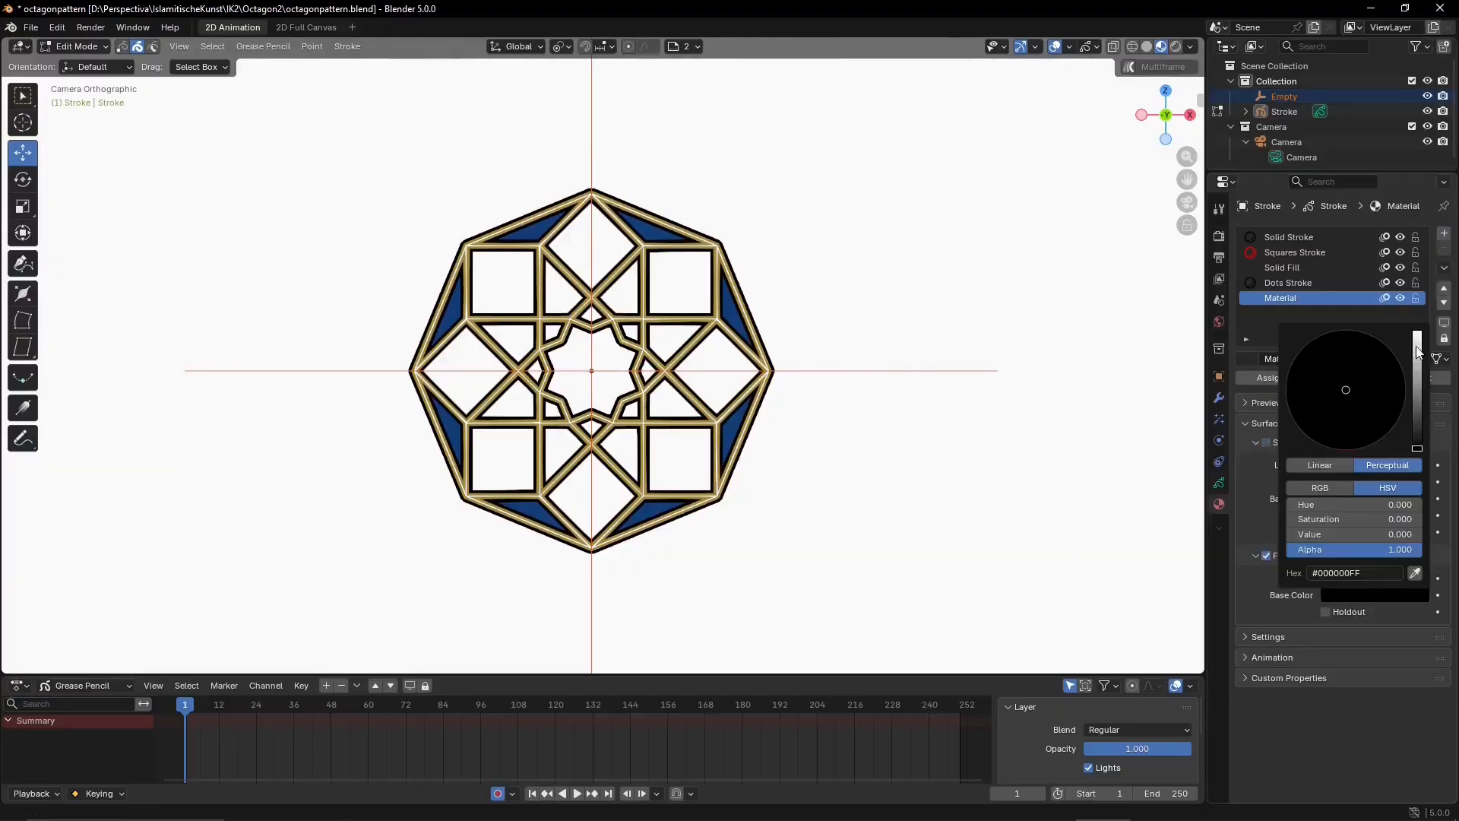
pyautogui.click(1417, 338)
pyautogui.click(1325, 382)
pyautogui.click(1330, 371)
pyautogui.moveTo(1417, 346); pyautogui.dragTo(1417, 383)
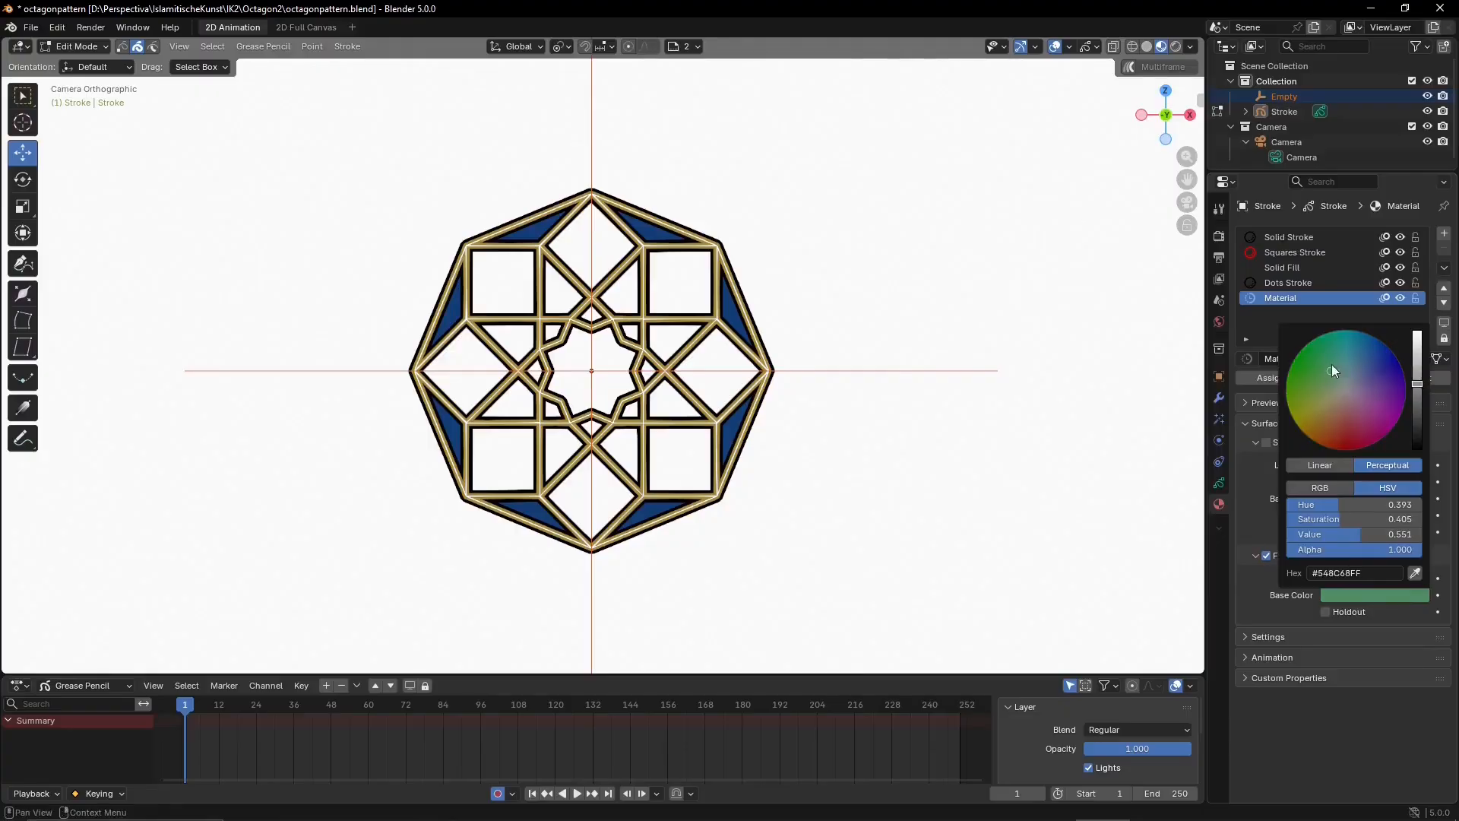
pyautogui.click(1325, 358)
# In Draw Mode, use the Box tool to draw a green square over the pattern's upper-right square cell
pyautogui.click(83, 47)
pyautogui.click(89, 114)
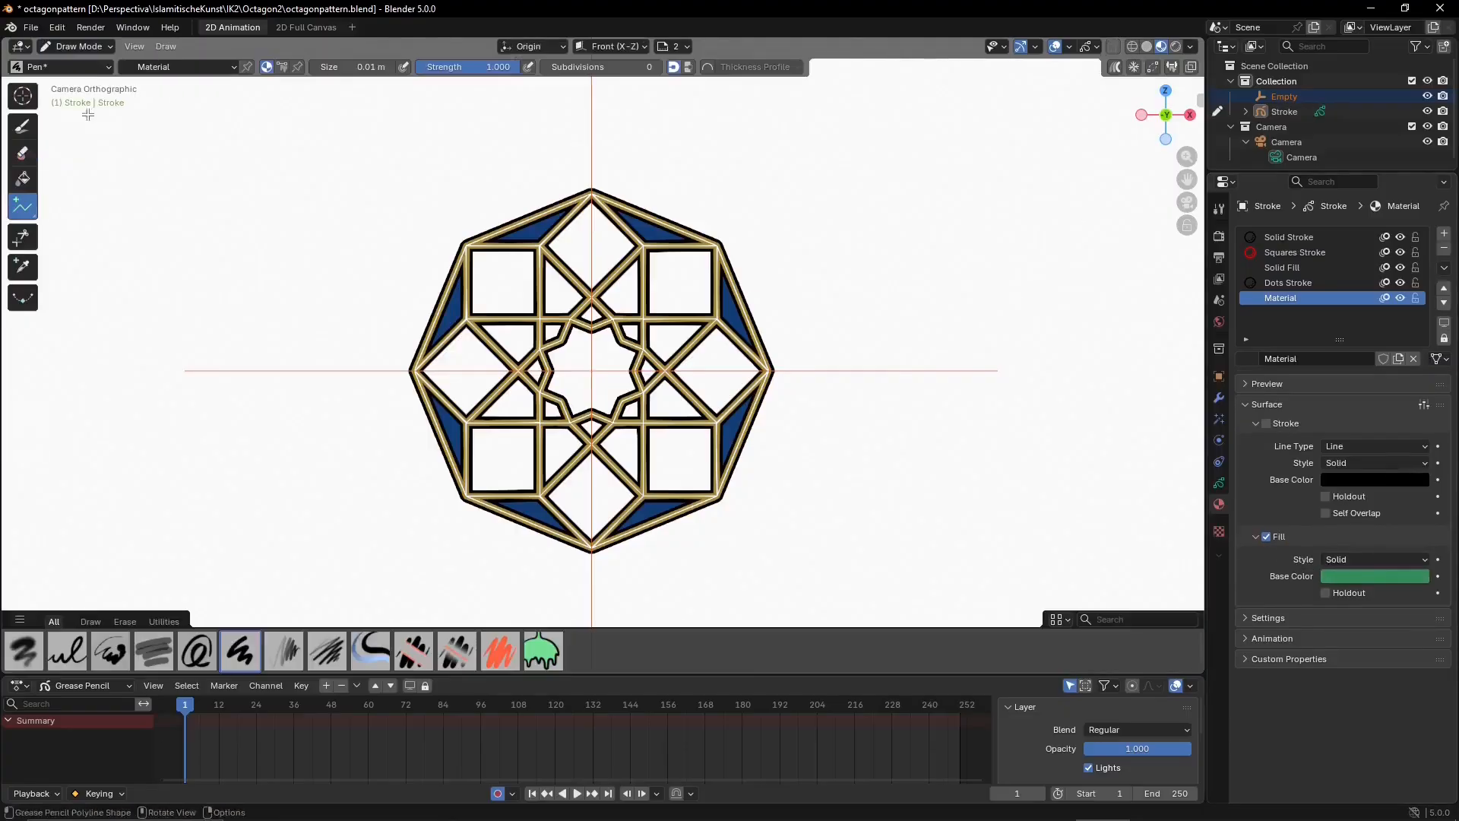
pyautogui.moveTo(17, 209); pyautogui.dragTo(68, 209)
pyautogui.moveTo(642, 246); pyautogui.dragTo(707, 312)
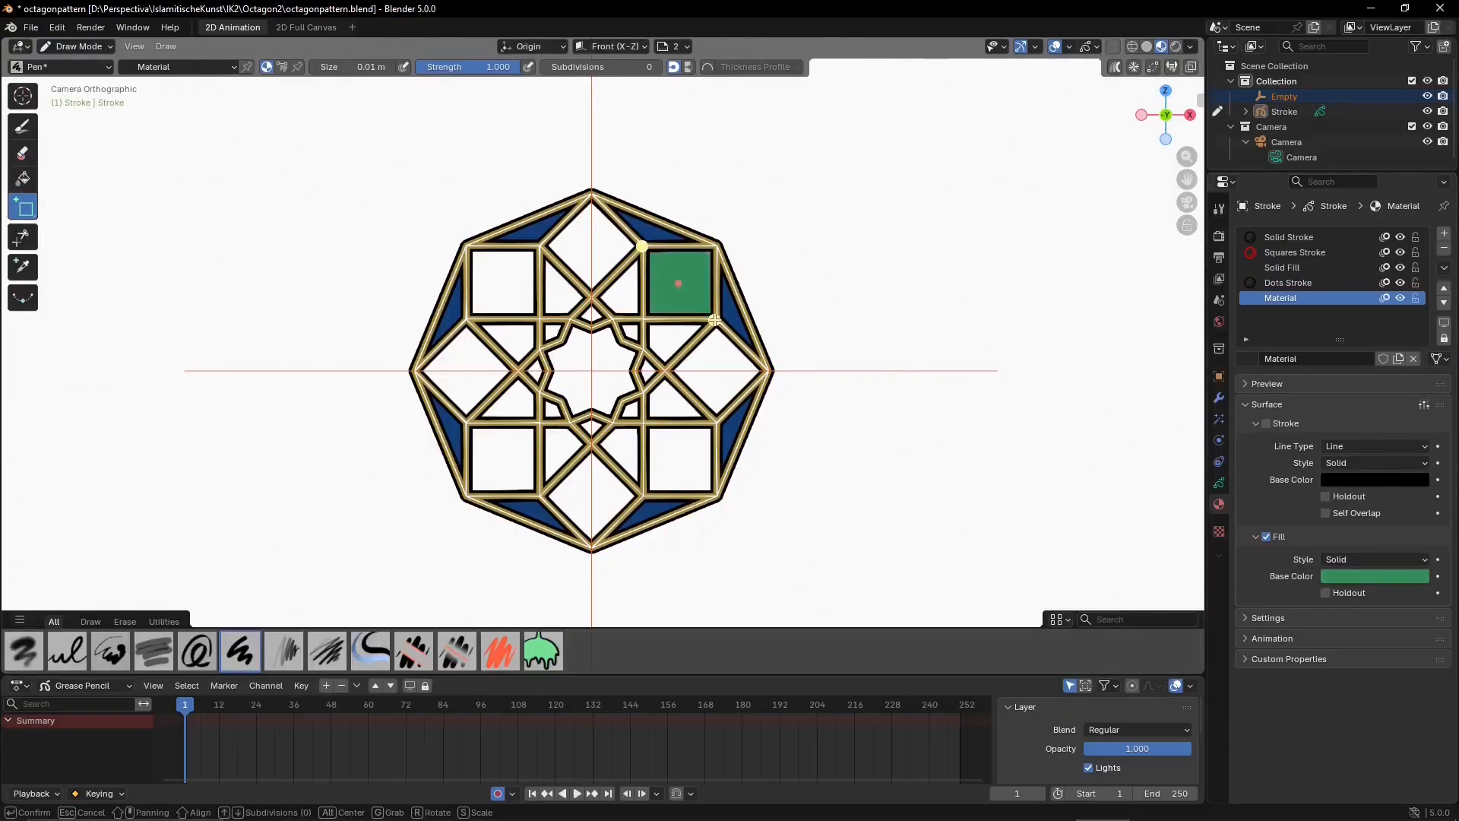
pyautogui.press('Return')
# In Edit Mode, duplicate the green square and rotate the copy by 45° onto the top diamond cell
pyautogui.press('Tab')
pyautogui.press('g')
pyautogui.press('r')
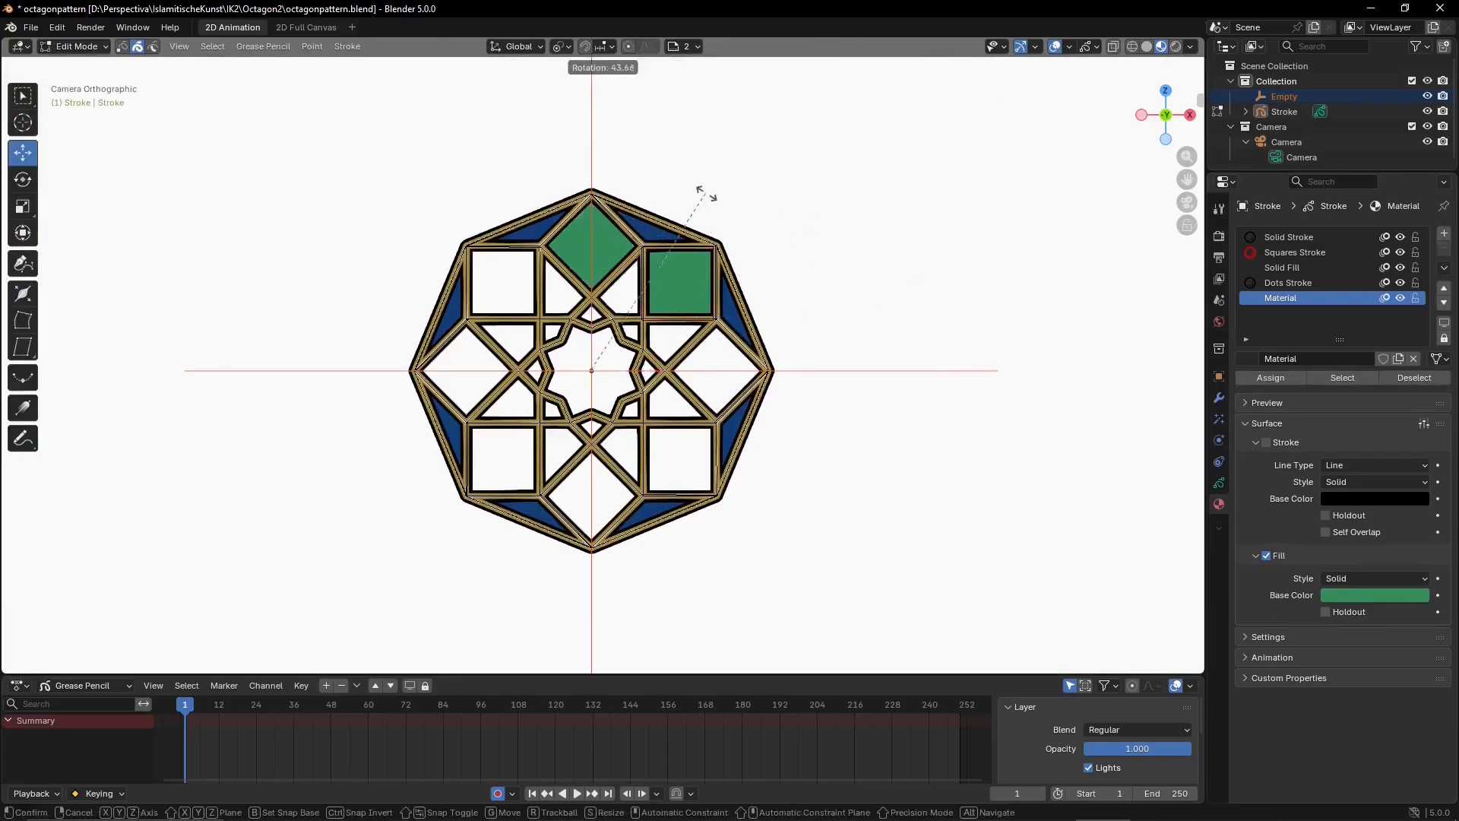
pyautogui.click(700, 190)
pyautogui.click(196, 590)
pyautogui.write('45')
pyautogui.press('Return')
# Duplicate the two green squares and rotate the copies by 90° about the pattern's center
pyautogui.hotkey('shift', 'd')
pyautogui.write('r')
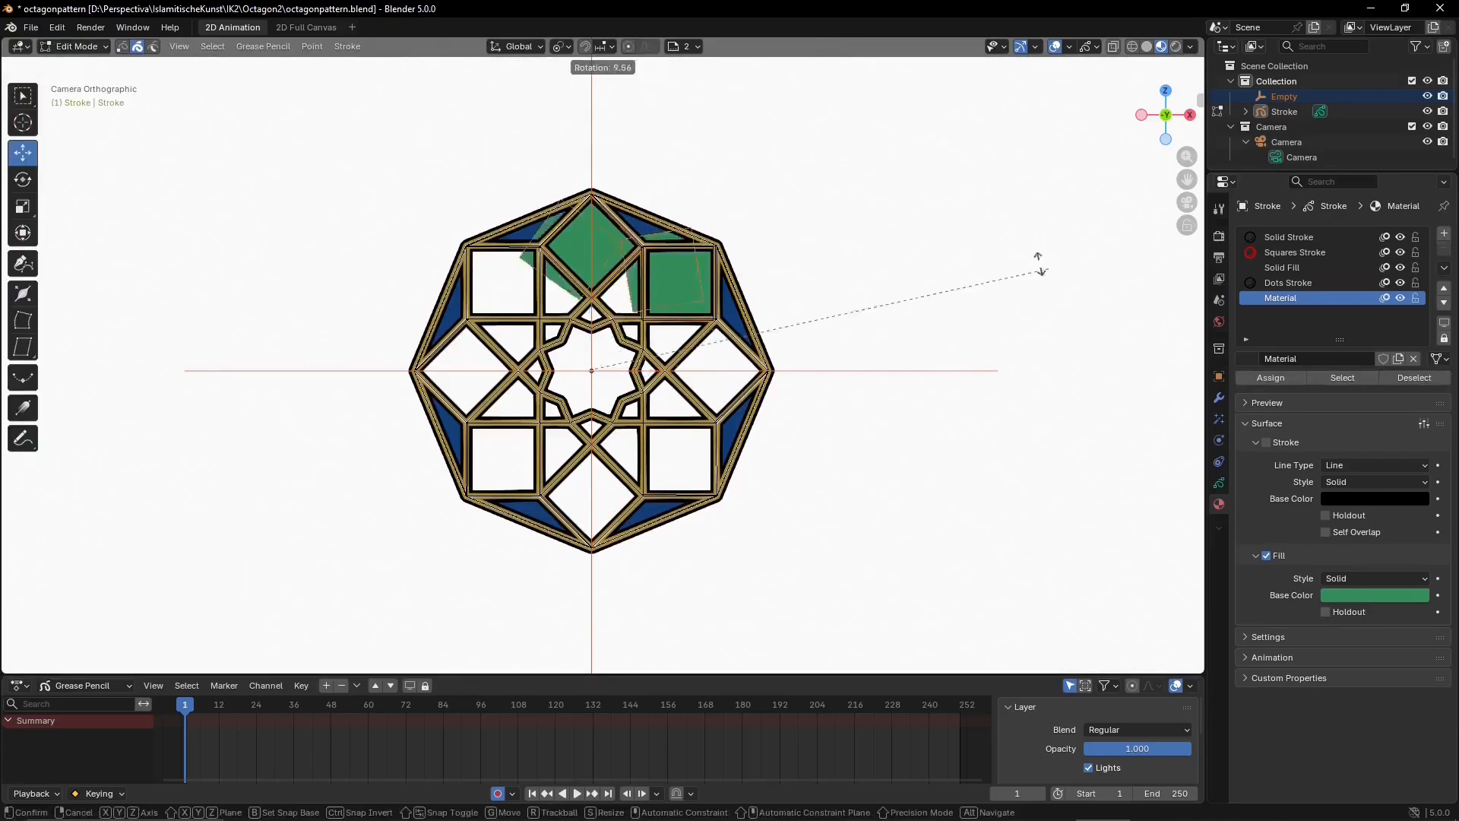
pyautogui.write('90')
pyautogui.press('Return')
# Duplicate the four green squares and rotate the copies by 180° to fill the remaining square and diamond cells
pyautogui.hotkey('shift', 'd')
pyautogui.press('r')
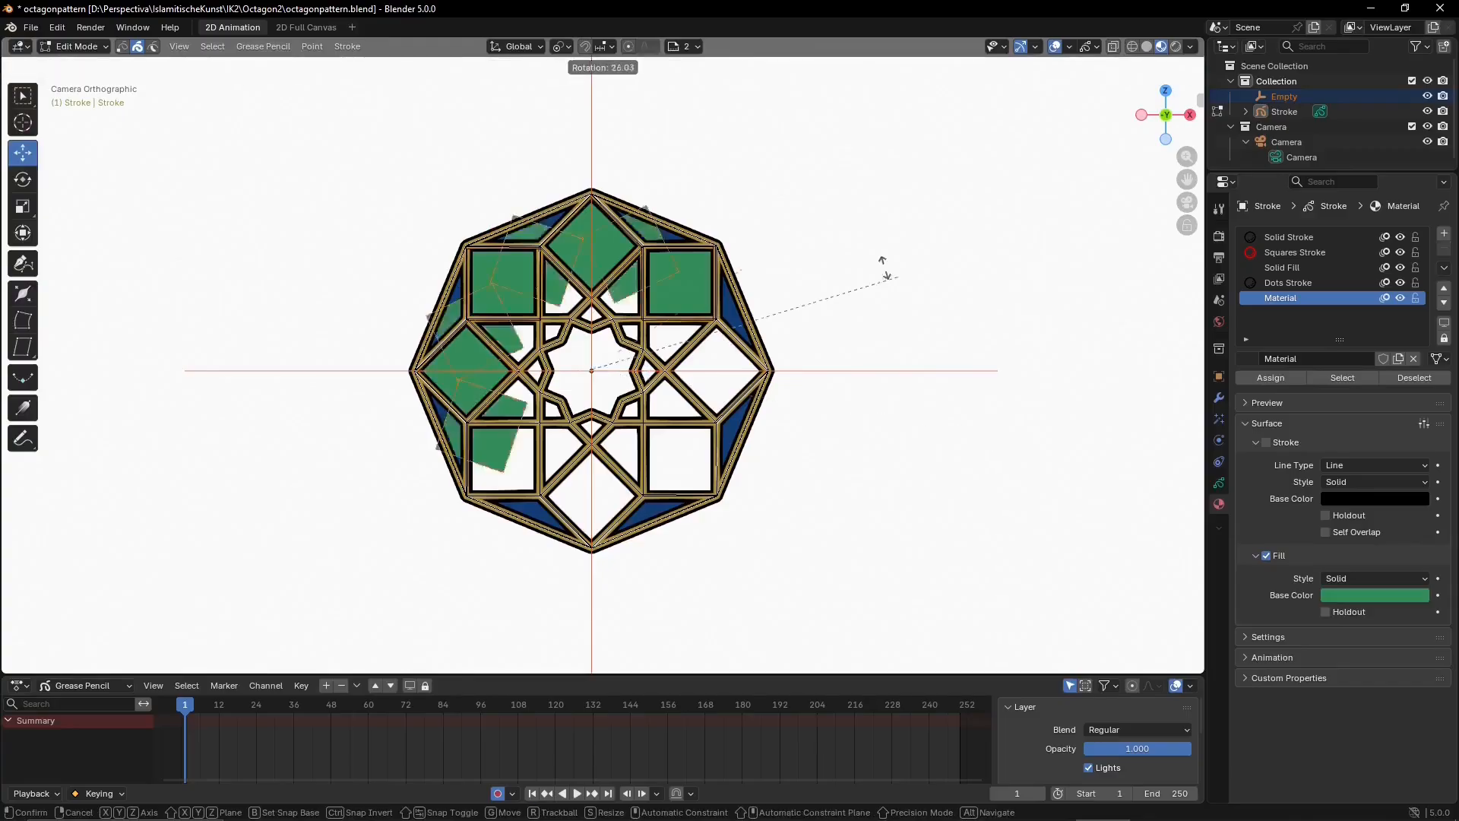
pyautogui.click(395, 296)
pyautogui.click(228, 590)
pyautogui.write('180')
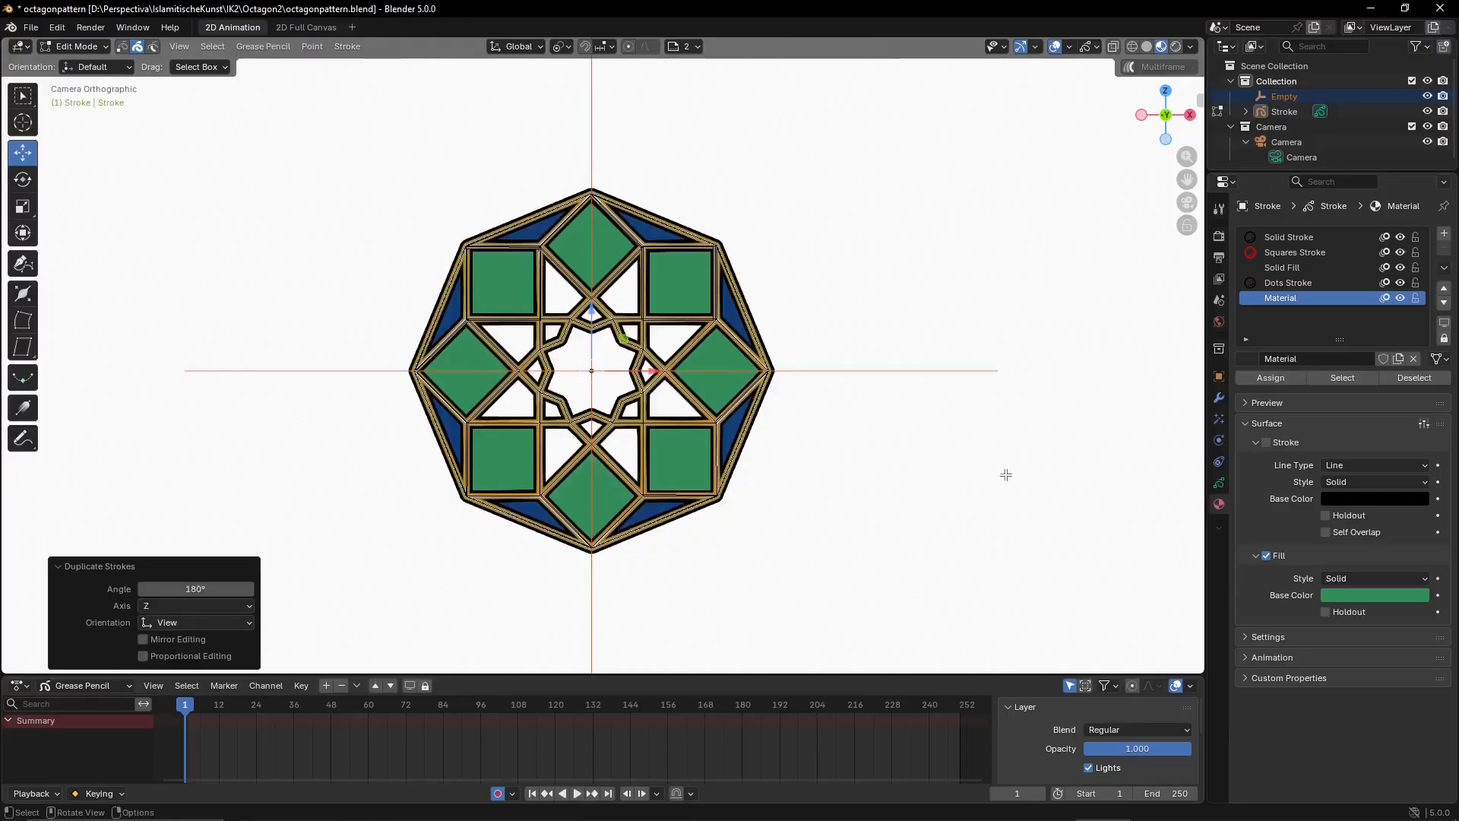
# Add a new Grease Pencil layer and rename it as 3
pyautogui.click(1219, 483)
pyautogui.click(1298, 370)
pyautogui.doubleClick(1297, 370)
pyautogui.write('3')
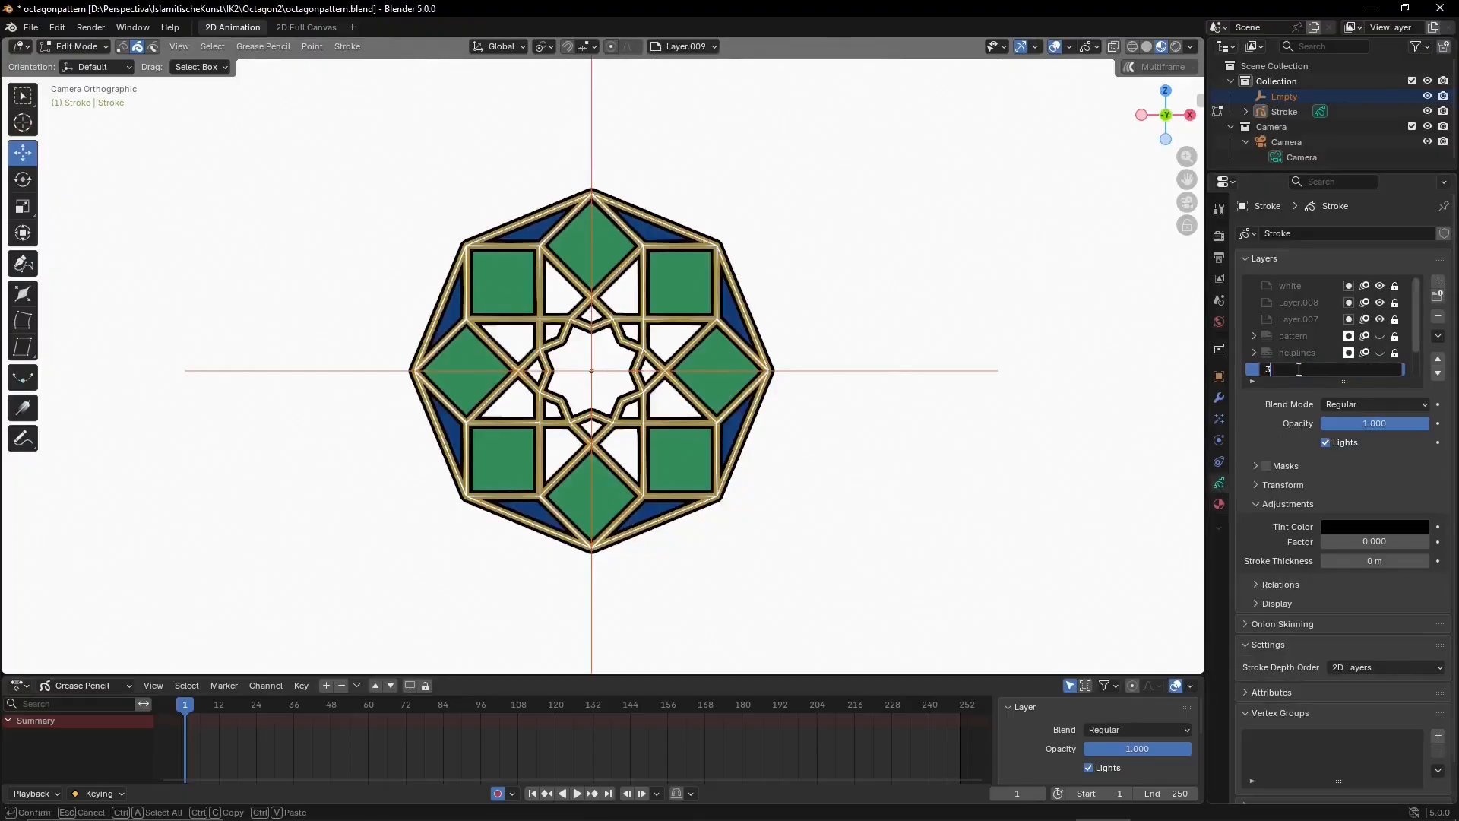
pyautogui.press('Return')
# Set up Material.001 as a fill-only material without stroke and give its fill a light green base color
pyautogui.click(1219, 504)
pyautogui.click(1266, 443)
pyautogui.click(1266, 556)
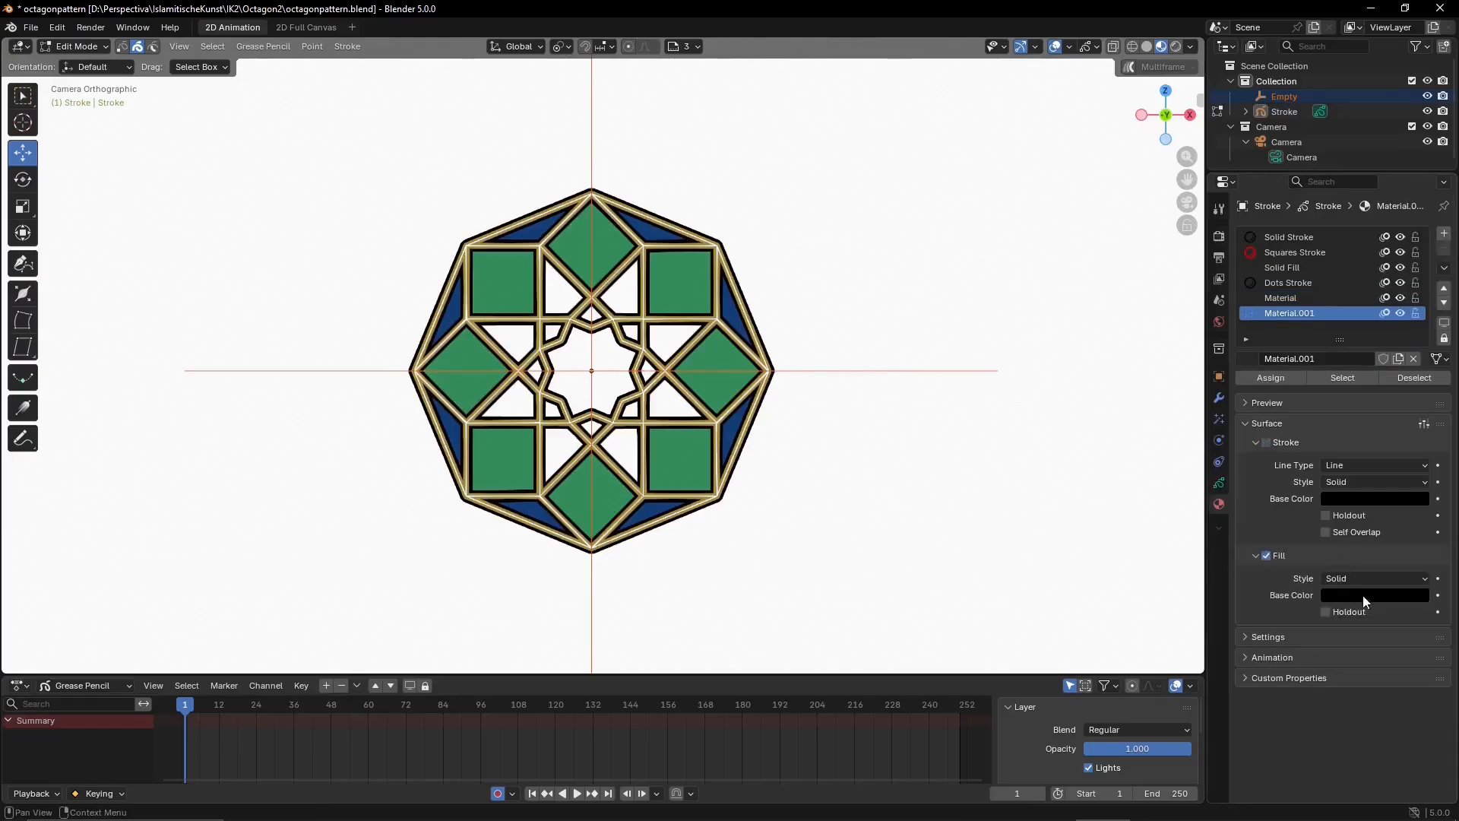
pyautogui.click(1375, 595)
pyautogui.moveTo(1337, 534); pyautogui.dragTo(1398, 534)
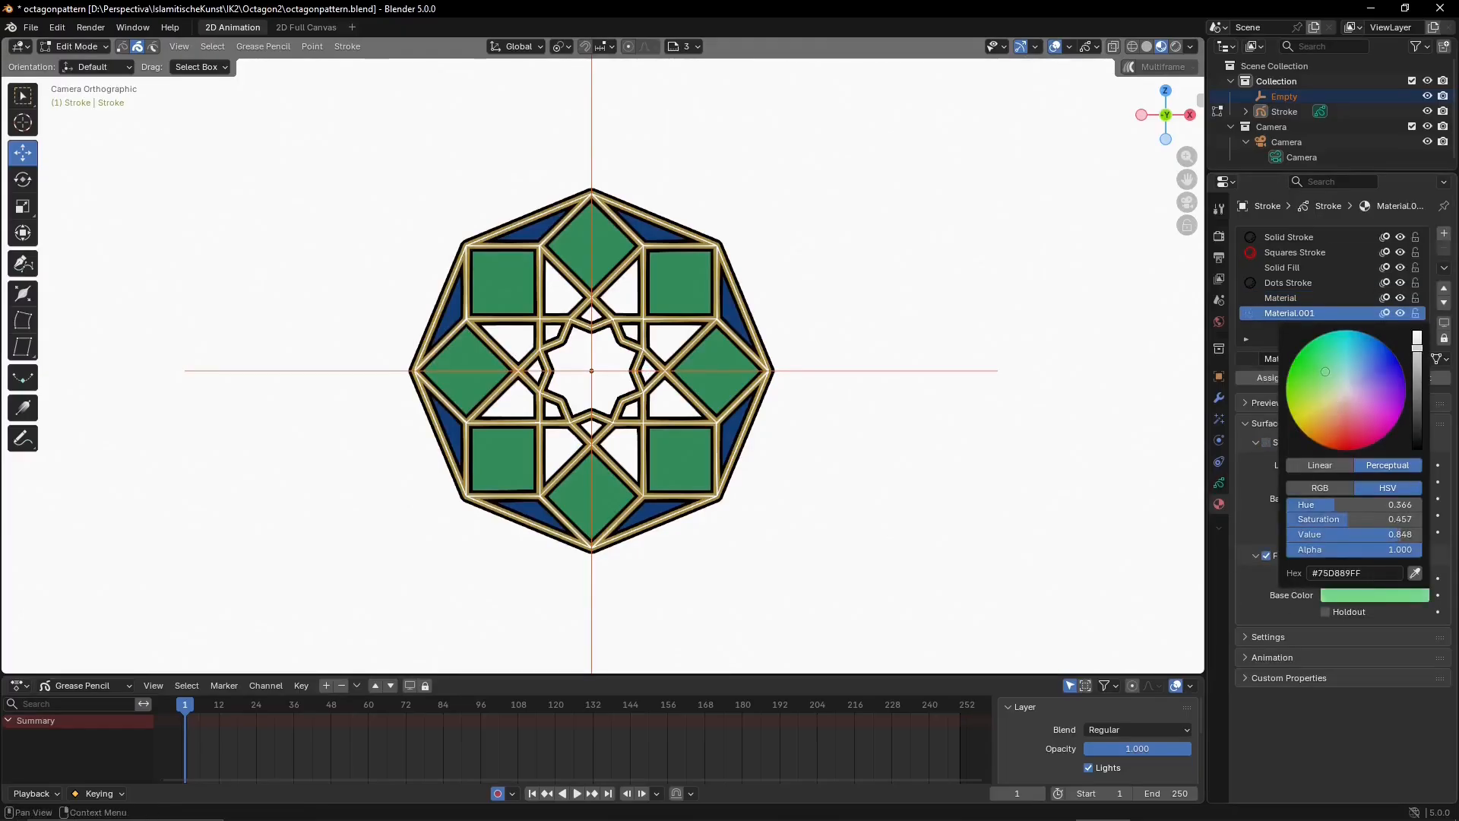
pyautogui.moveTo(1325, 371)
pyautogui.mouseDown()
pyautogui.moveTo(1343, 399)
pyautogui.moveTo(1327, 384)
pyautogui.mouseUp()
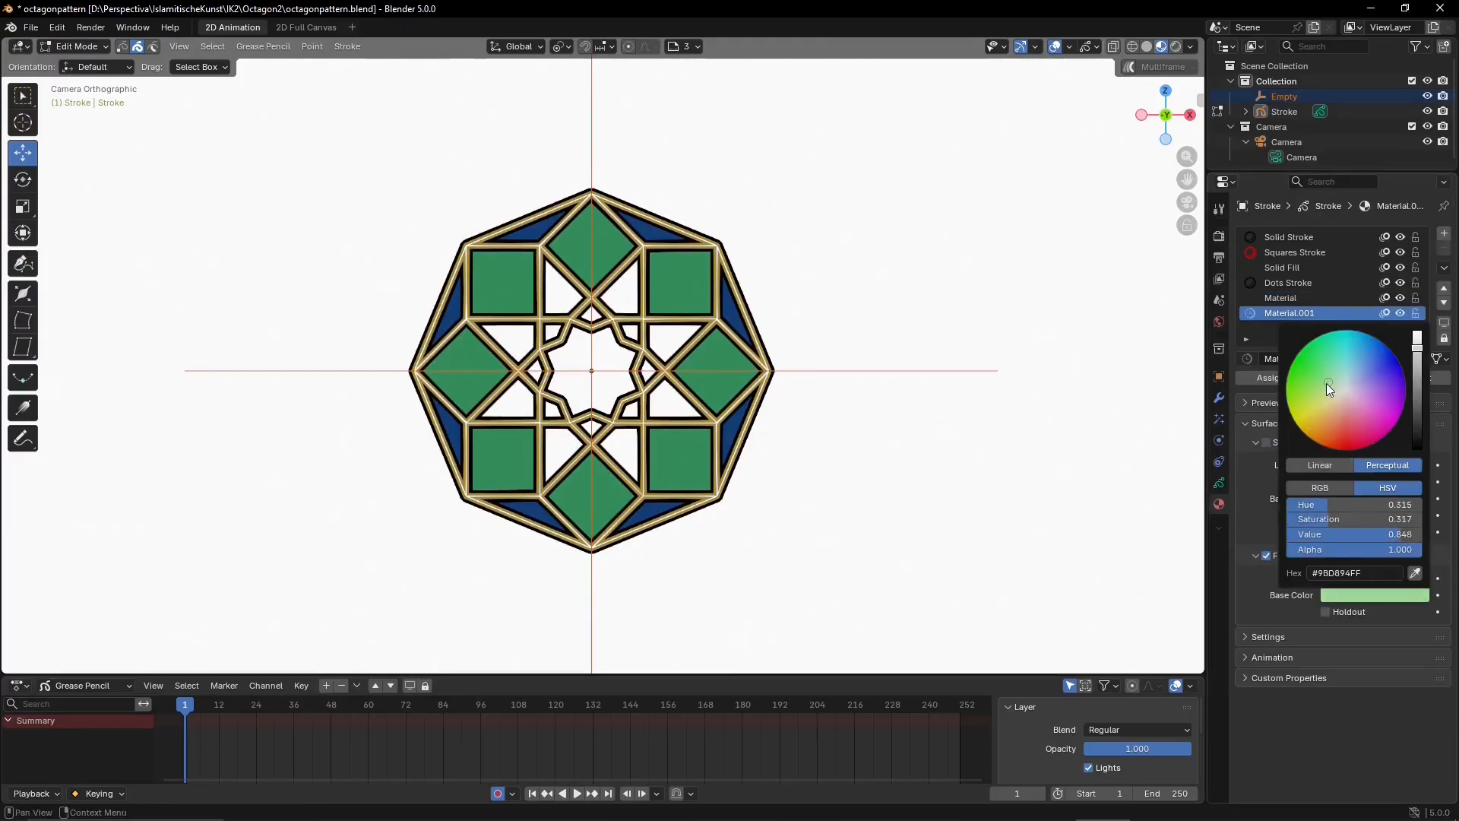
pyautogui.click(1374, 595)
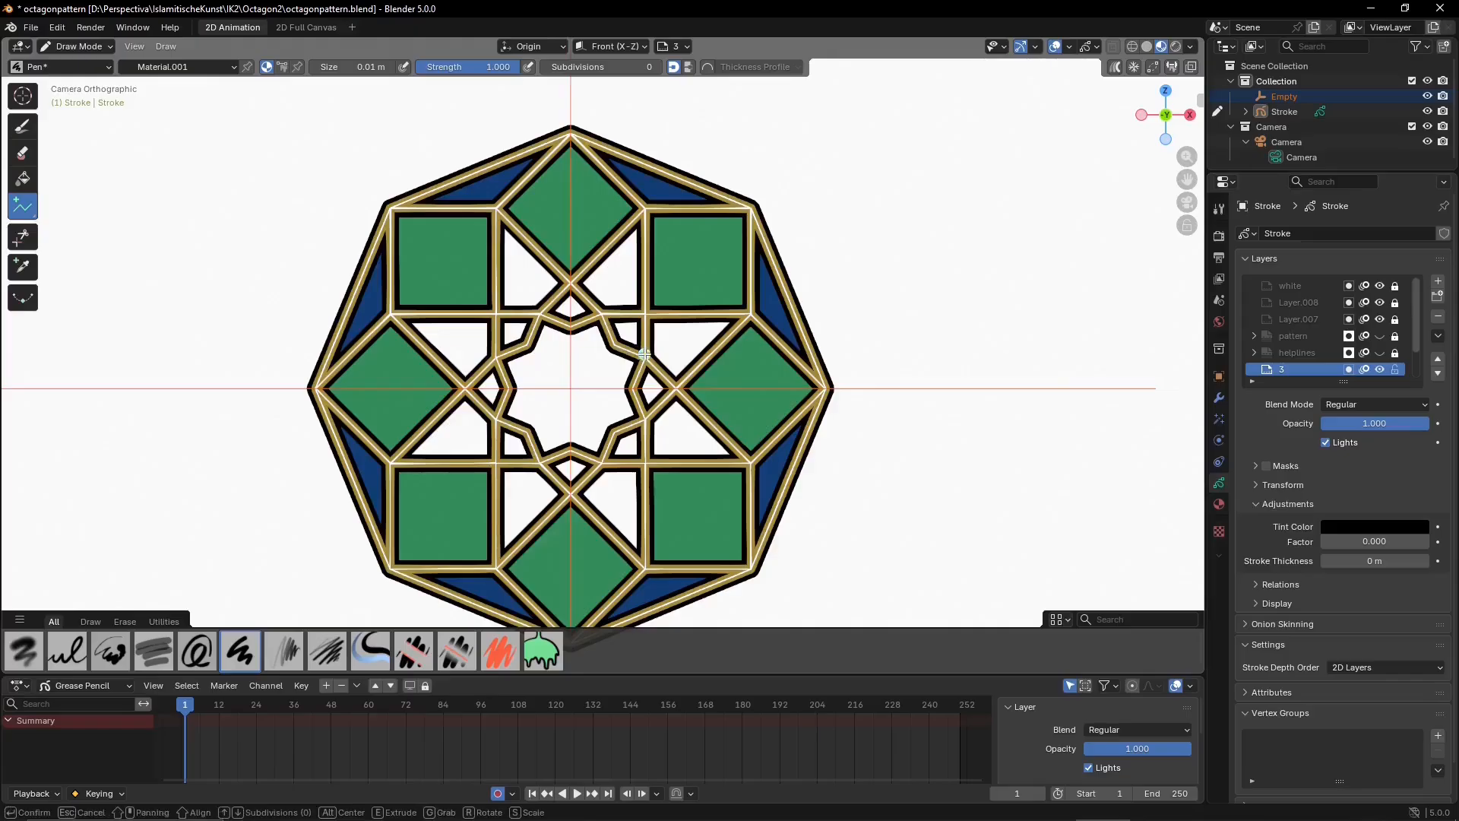
# Draw a polyline fill over the cell below the upper-right square, and set its material's fill color to #6ED865FF
pyautogui.click(749, 313)
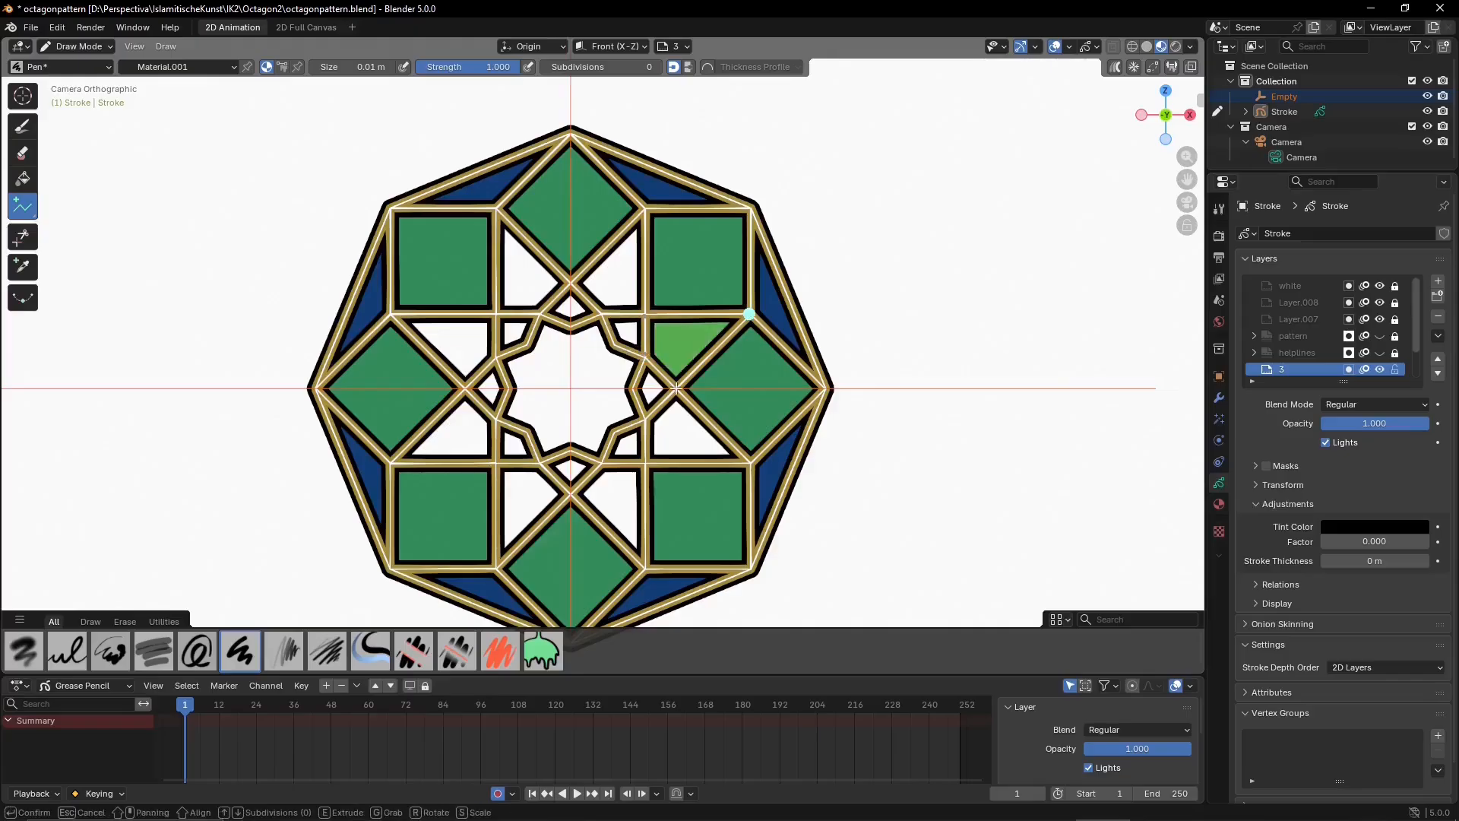
pyautogui.press('Return')
pyautogui.click(1219, 504)
pyautogui.click(1373, 576)
pyautogui.moveTo(1417, 350); pyautogui.dragTo(1417, 330)
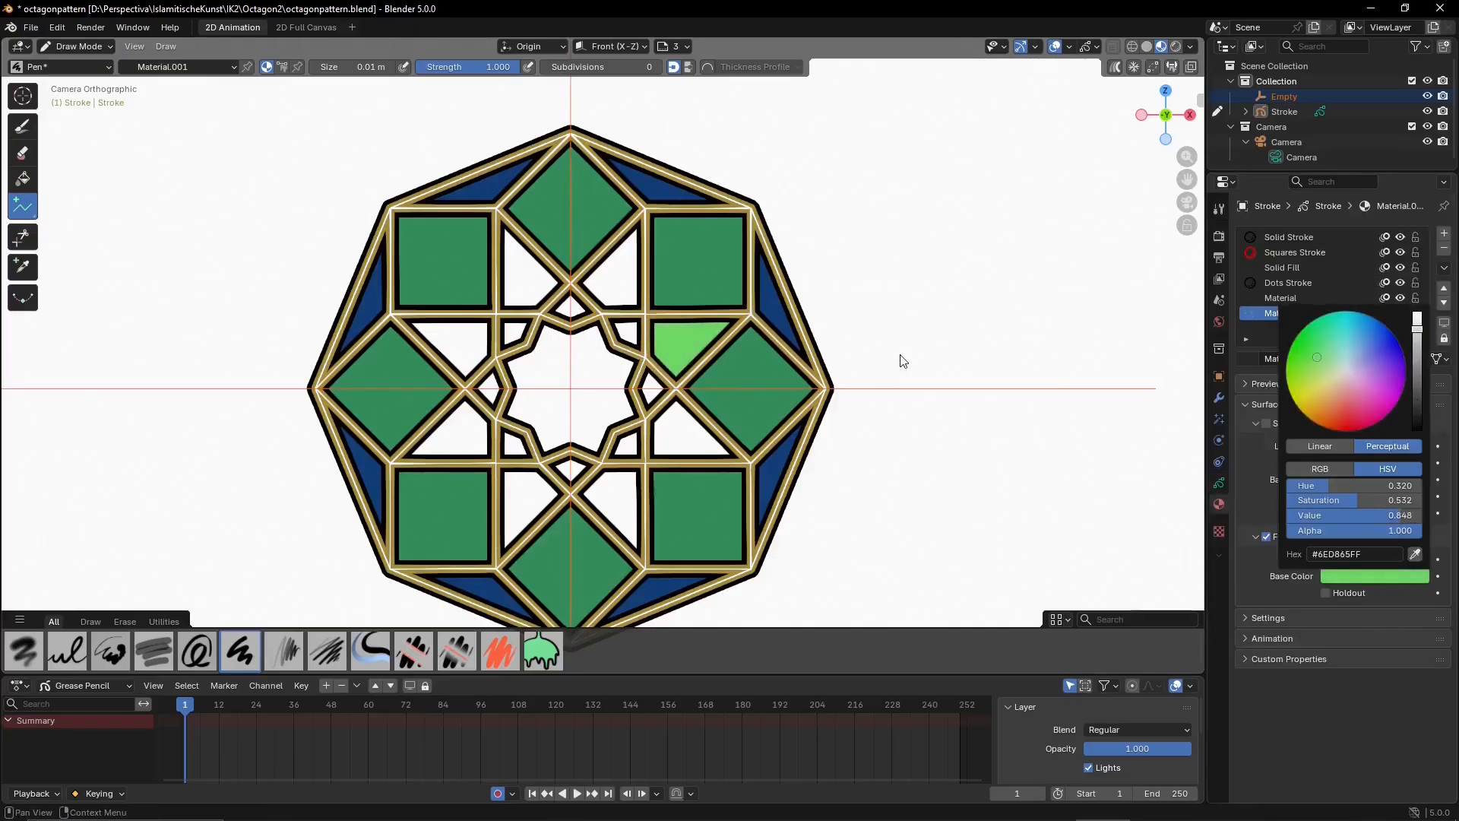
# In Edit Mode, duplicate the light green shape and rotate the copy an eighth turn into the cell beside the top diamond
pyautogui.click(77, 47)
pyautogui.click(79, 79)
pyautogui.hotkey('shift', 'd')
pyautogui.press('r')
pyautogui.click(874, 98)
pyautogui.doubleClick(199, 589)
pyautogui.press('Return')
# Duplicate the two light green shapes and rotate the copies by 90° about the pattern's center
pyautogui.hotkey('shift', 'd')
pyautogui.press('r')
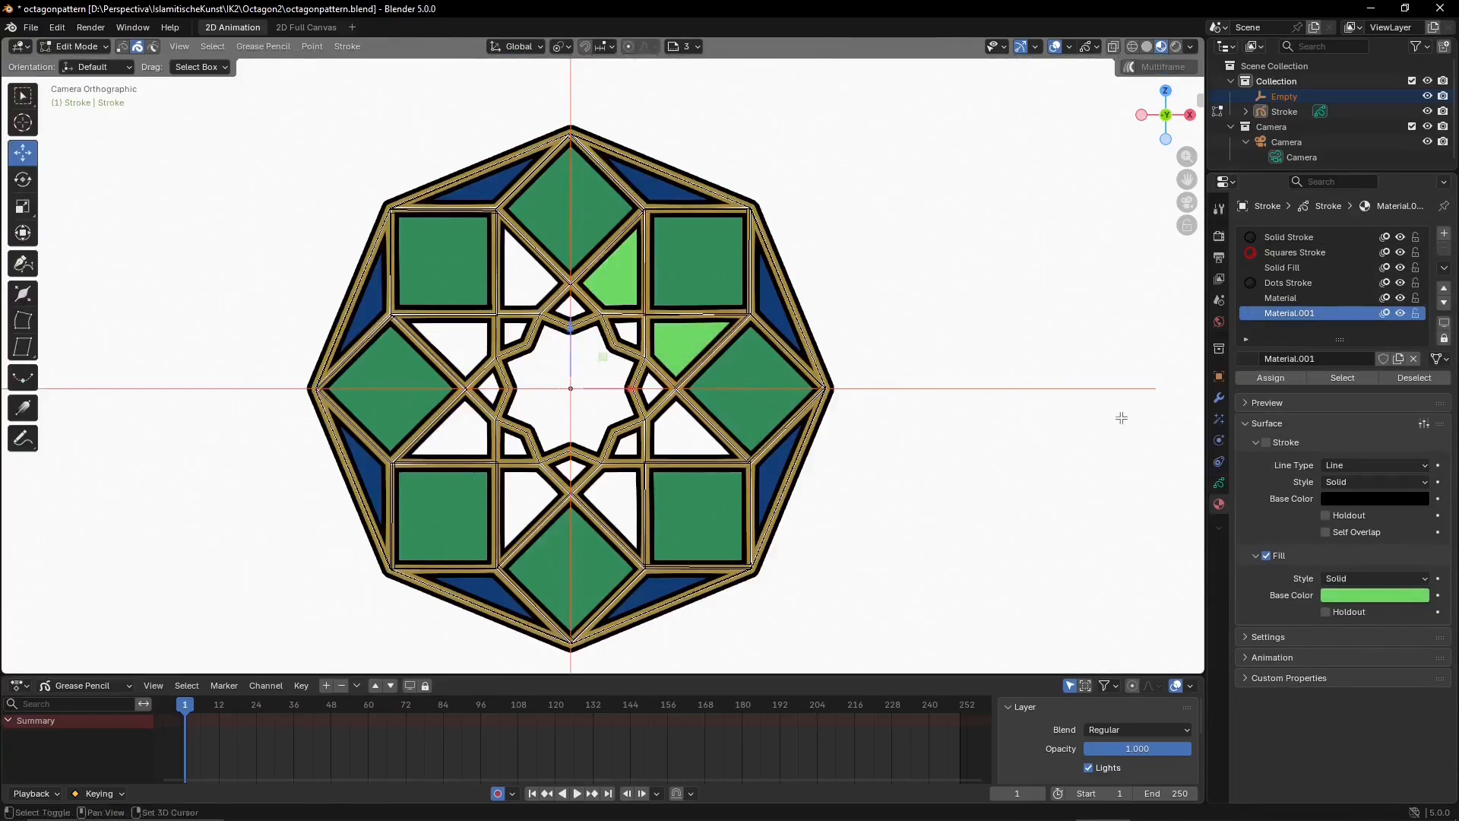
pyautogui.click(585, 114)
pyautogui.click(178, 589)
pyautogui.write('90.9')
pyautogui.press('Return')
# Duplicate the four light green shapes and rotate the copies half a turn to fill the remaining matching cells
pyautogui.hotkey('shift', 'd')
pyautogui.press('r')
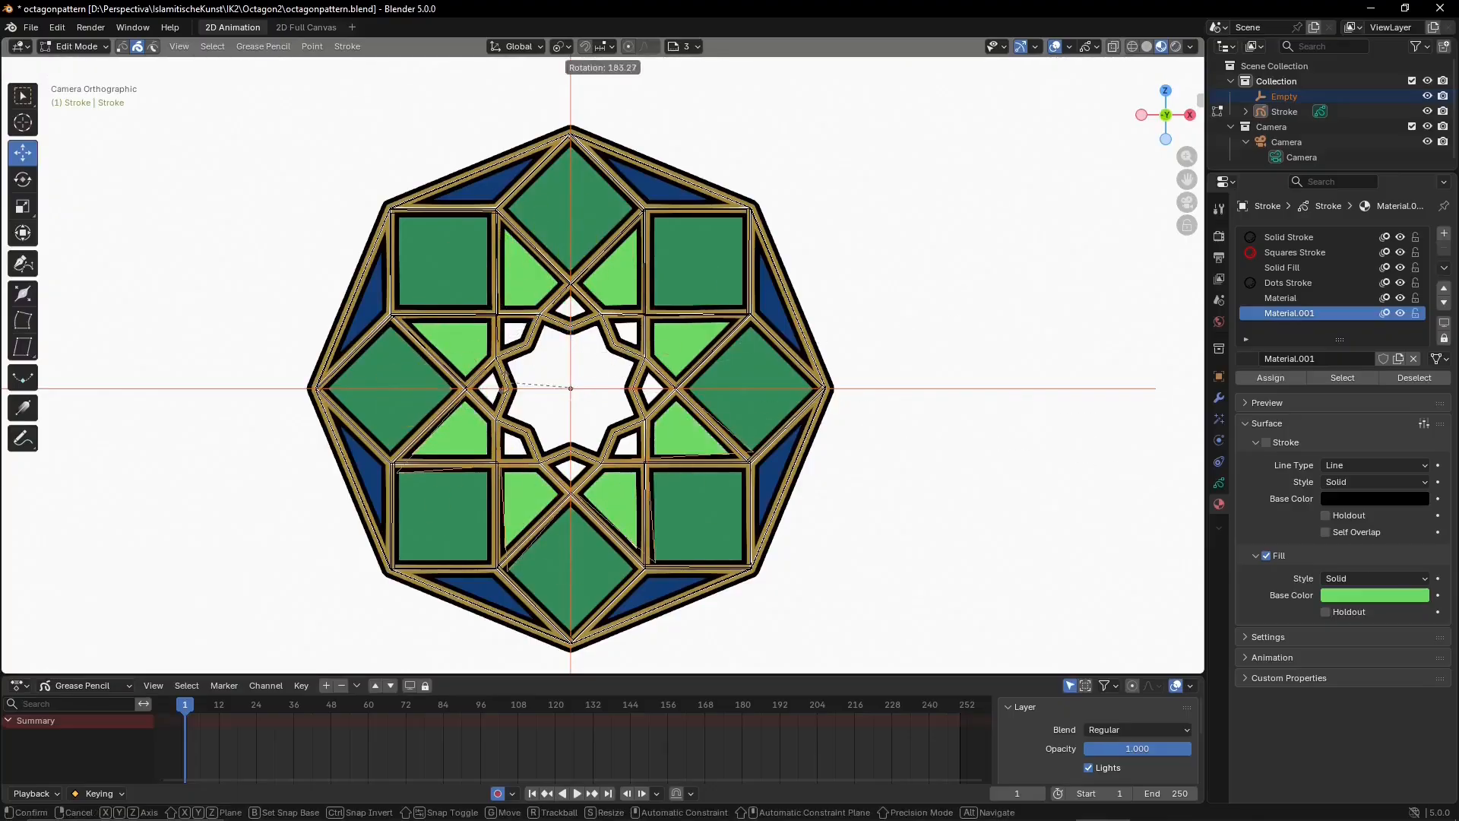
pyautogui.click(228, 403)
pyautogui.click(196, 589)
pyautogui.moveTo(154, 589); pyautogui.dragTo(228, 592)
pyautogui.write('0')
pyautogui.press('Return')
pyautogui.click(1032, 509)
# Add another Grease Pencil layer and rename it as 4
pyautogui.click(1218, 483)
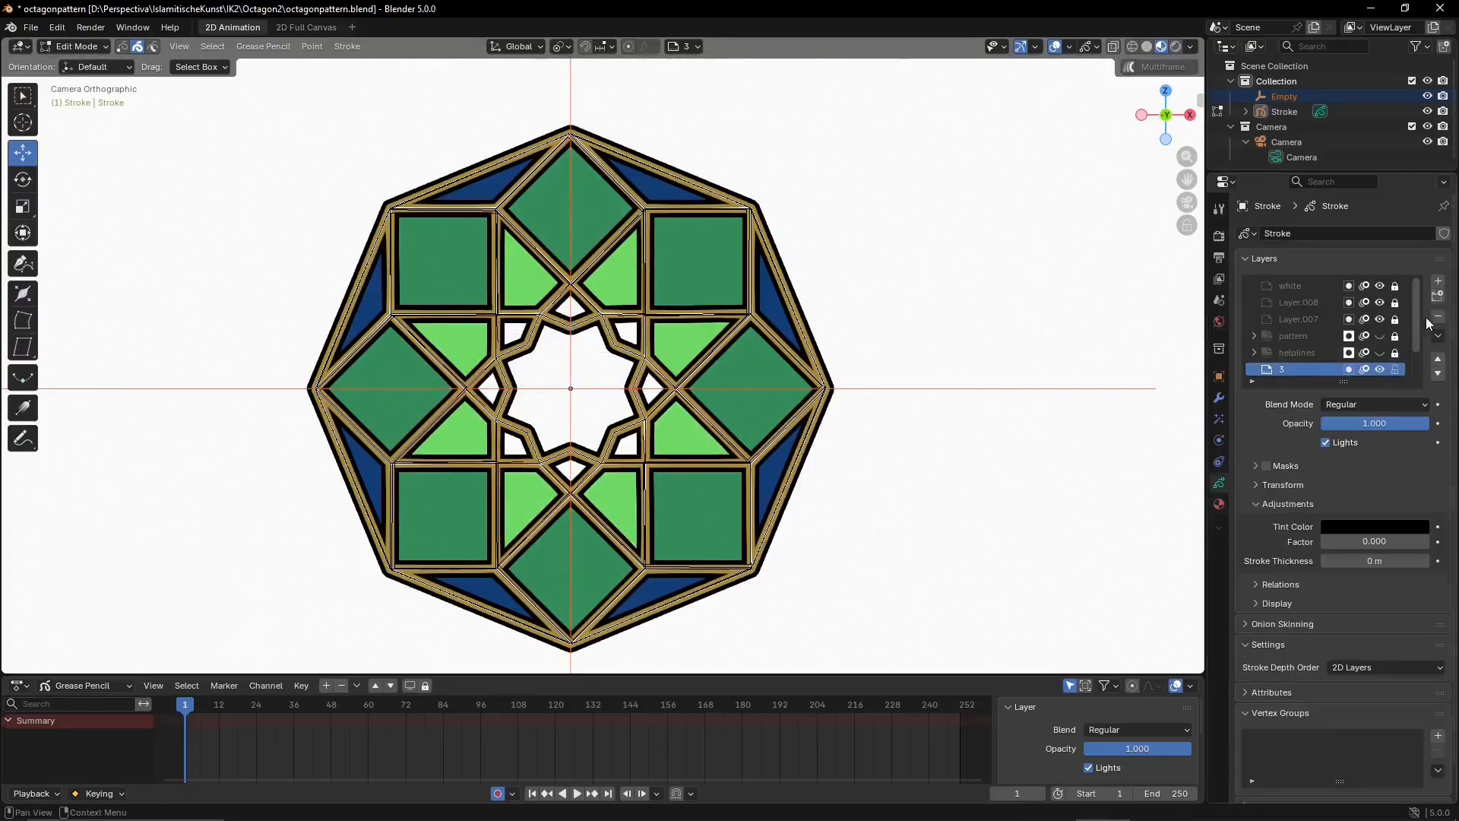
pyautogui.click(1440, 282)
pyautogui.doubleClick(1299, 369)
pyautogui.write('4')
pyautogui.press('Return')
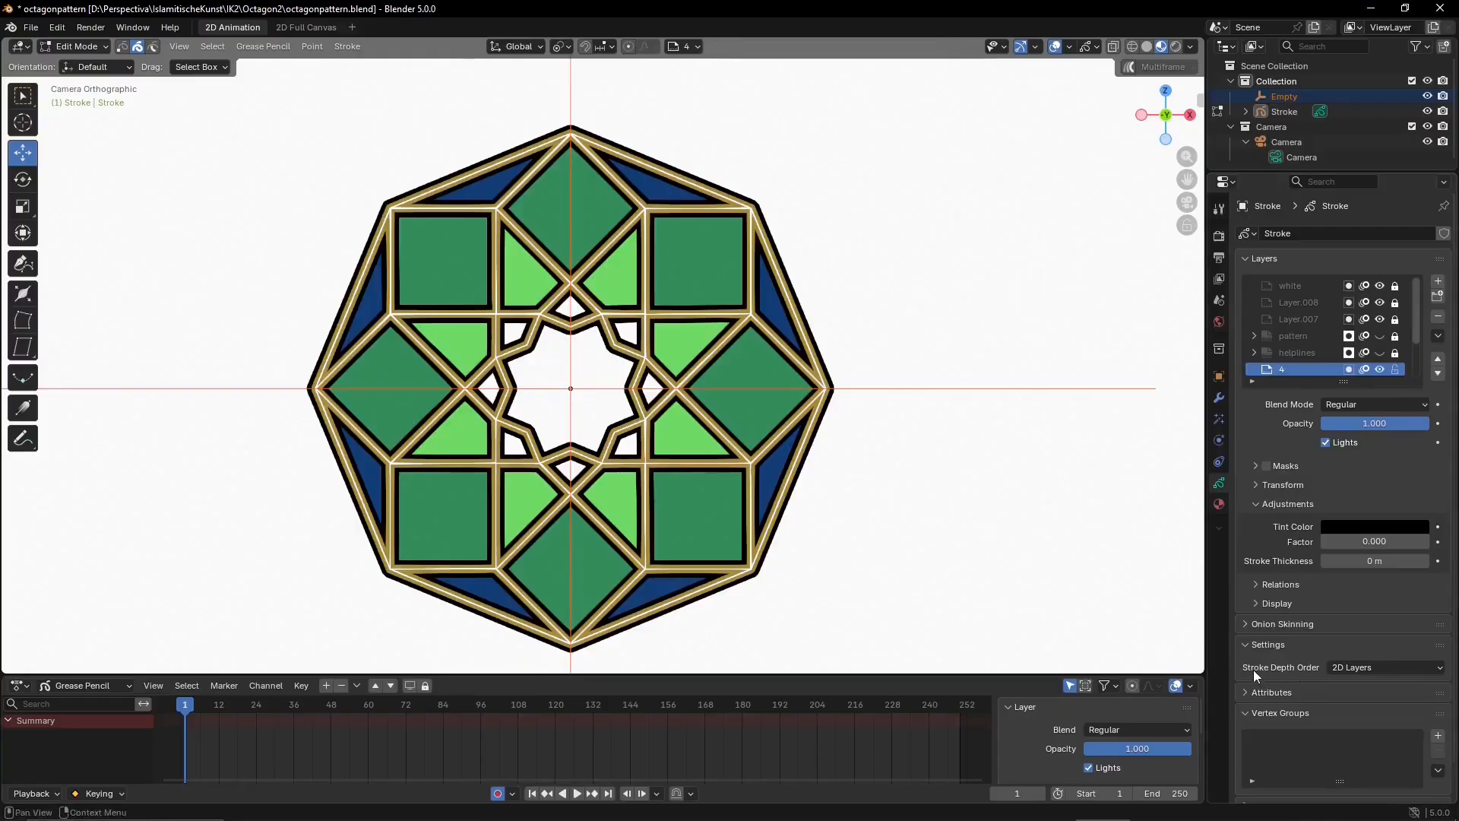
# Add a new material, Material.002, for layer 4 and set its fill base color to a dusty pink
pyautogui.click(1219, 504)
pyautogui.click(1443, 233)
pyautogui.click(1327, 358)
pyautogui.click(1384, 595)
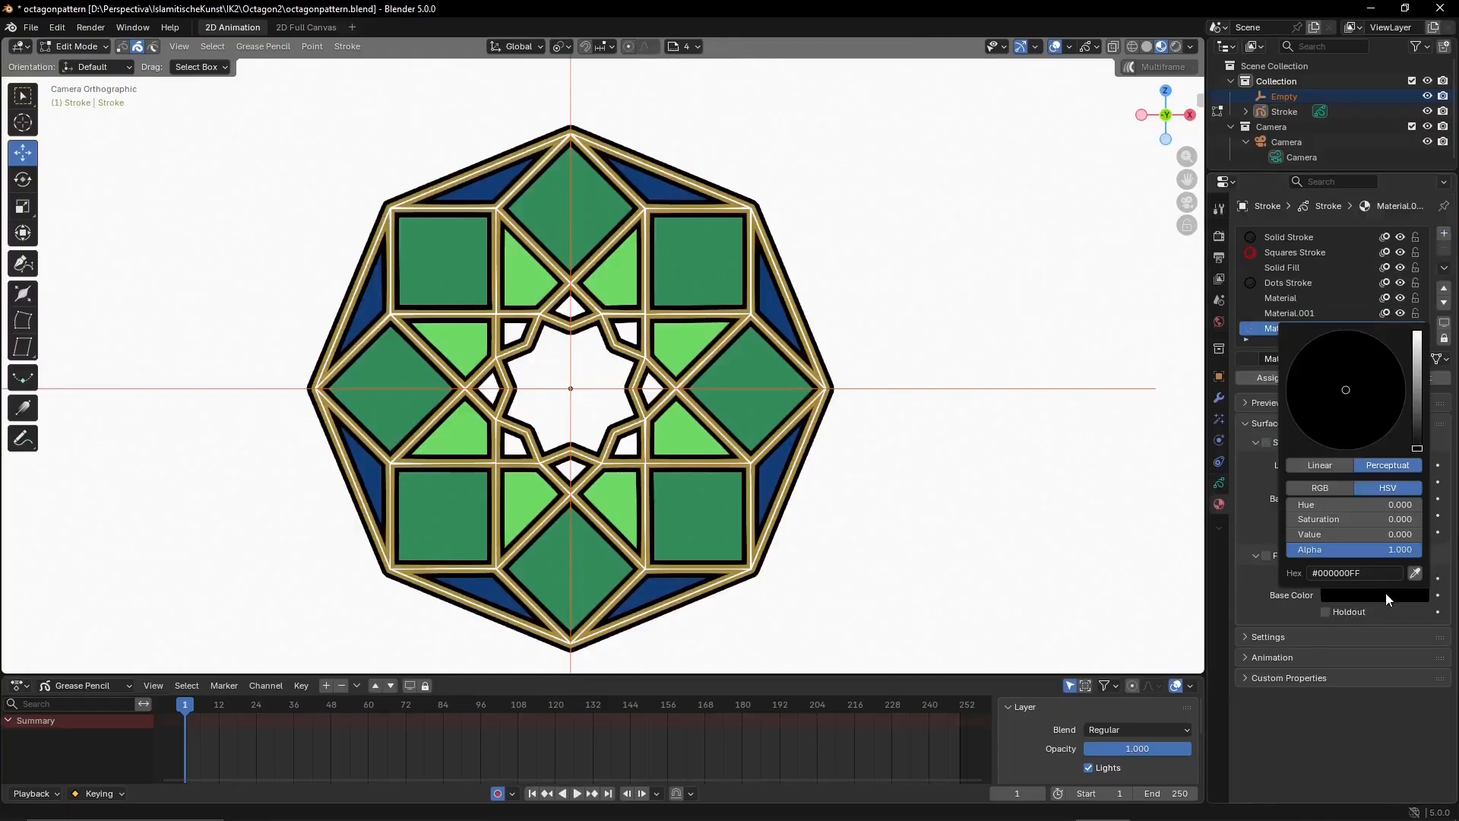
pyautogui.moveTo(1415, 449); pyautogui.dragTo(1415, 357)
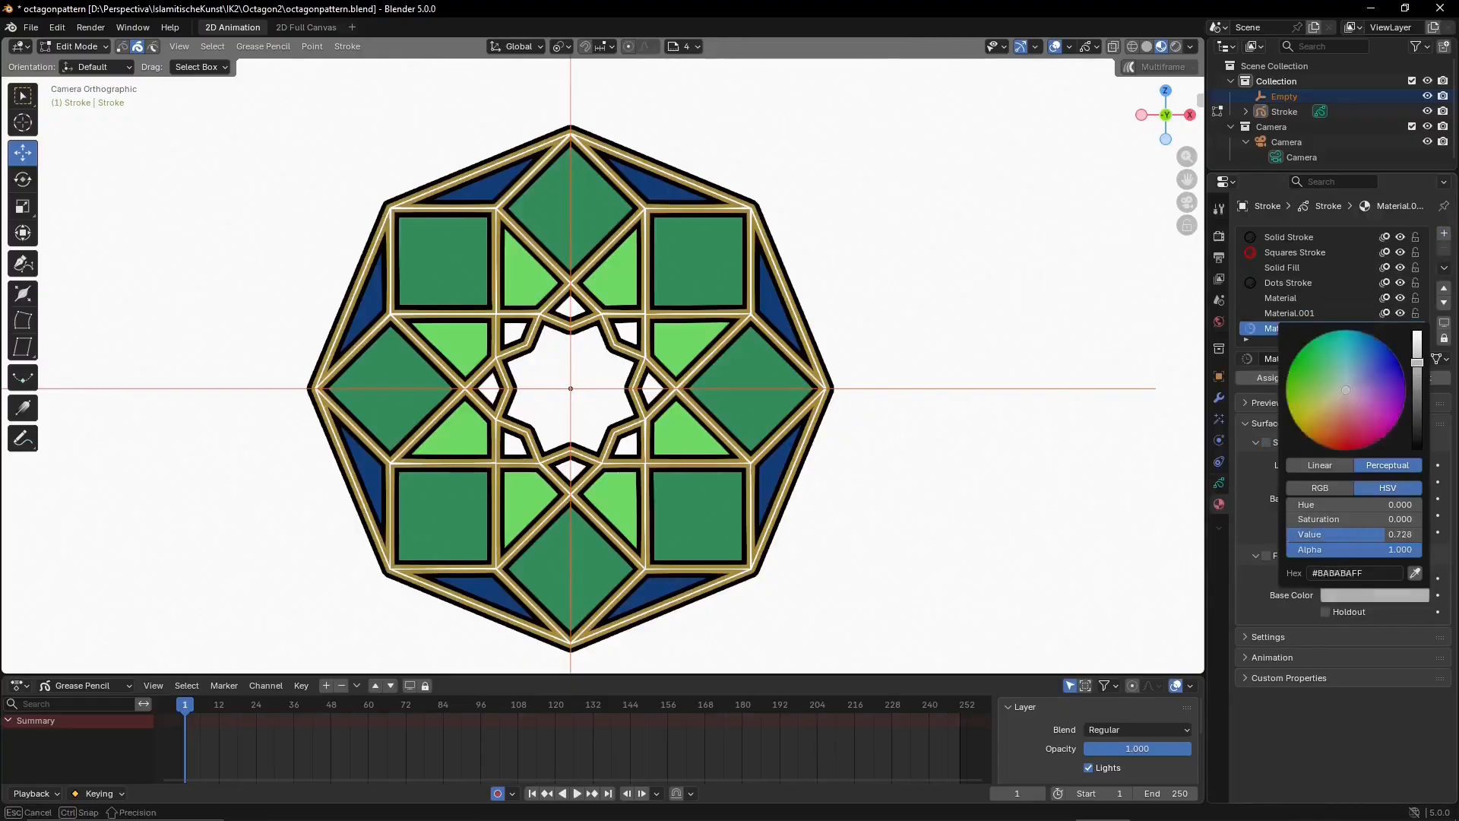
pyautogui.click(1341, 410)
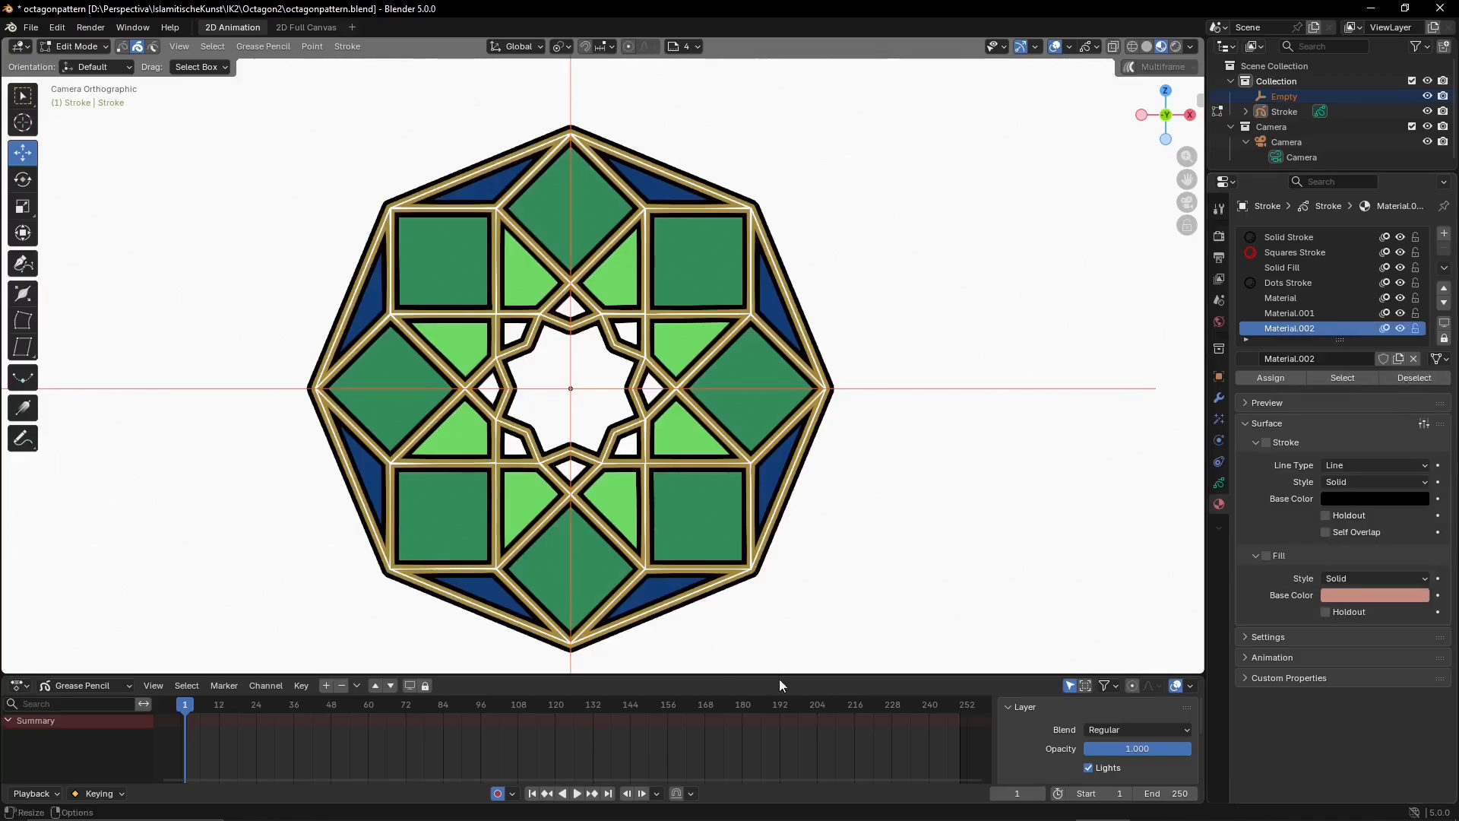
# In Draw Mode, draw a pink polyline fill over the small cell at the central star's upper right
pyautogui.click(99, 46)
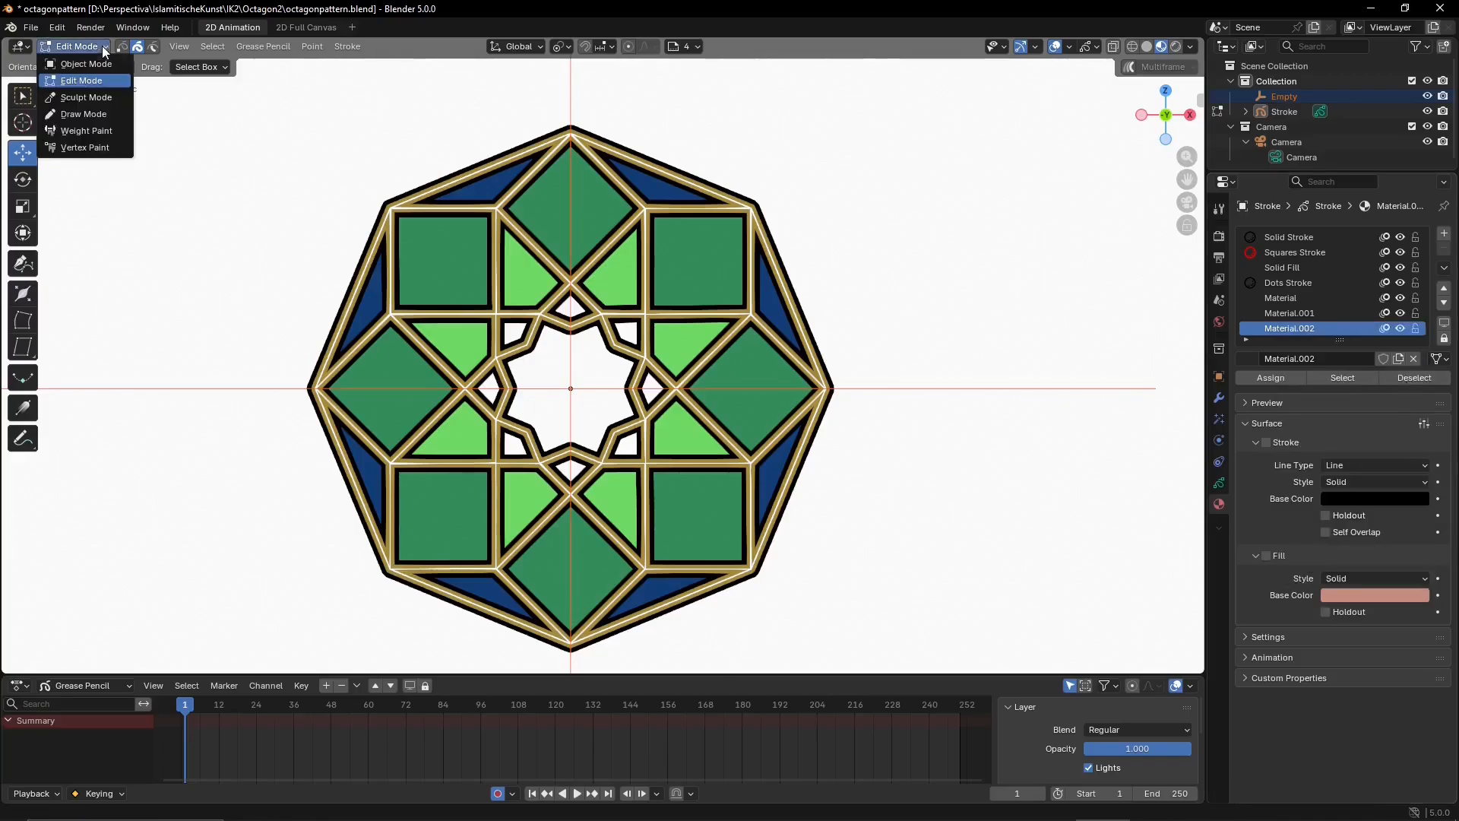
pyautogui.click(90, 115)
pyautogui.scroll(7, 571, 333)
pyautogui.click(838, 260)
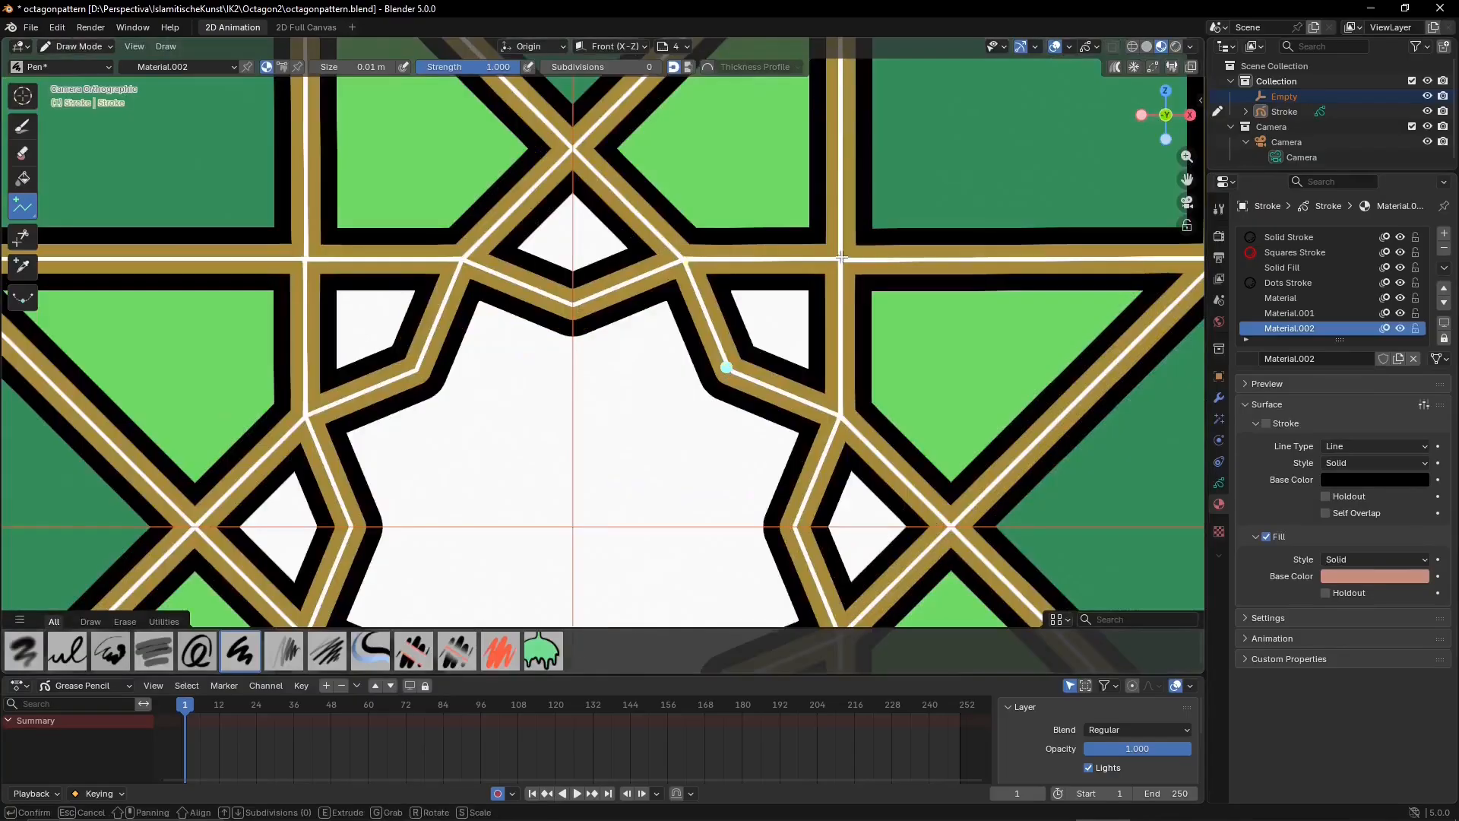
pyautogui.click(683, 262)
pyautogui.click(727, 369)
pyautogui.click(836, 418)
pyautogui.press('Return')
# In Edit Mode, duplicate the small pink shape and rotate the copy an eighth turn into the cell above the central star
pyautogui.scroll(-4, 758, 444)
pyautogui.scroll(-2, 722, 531)
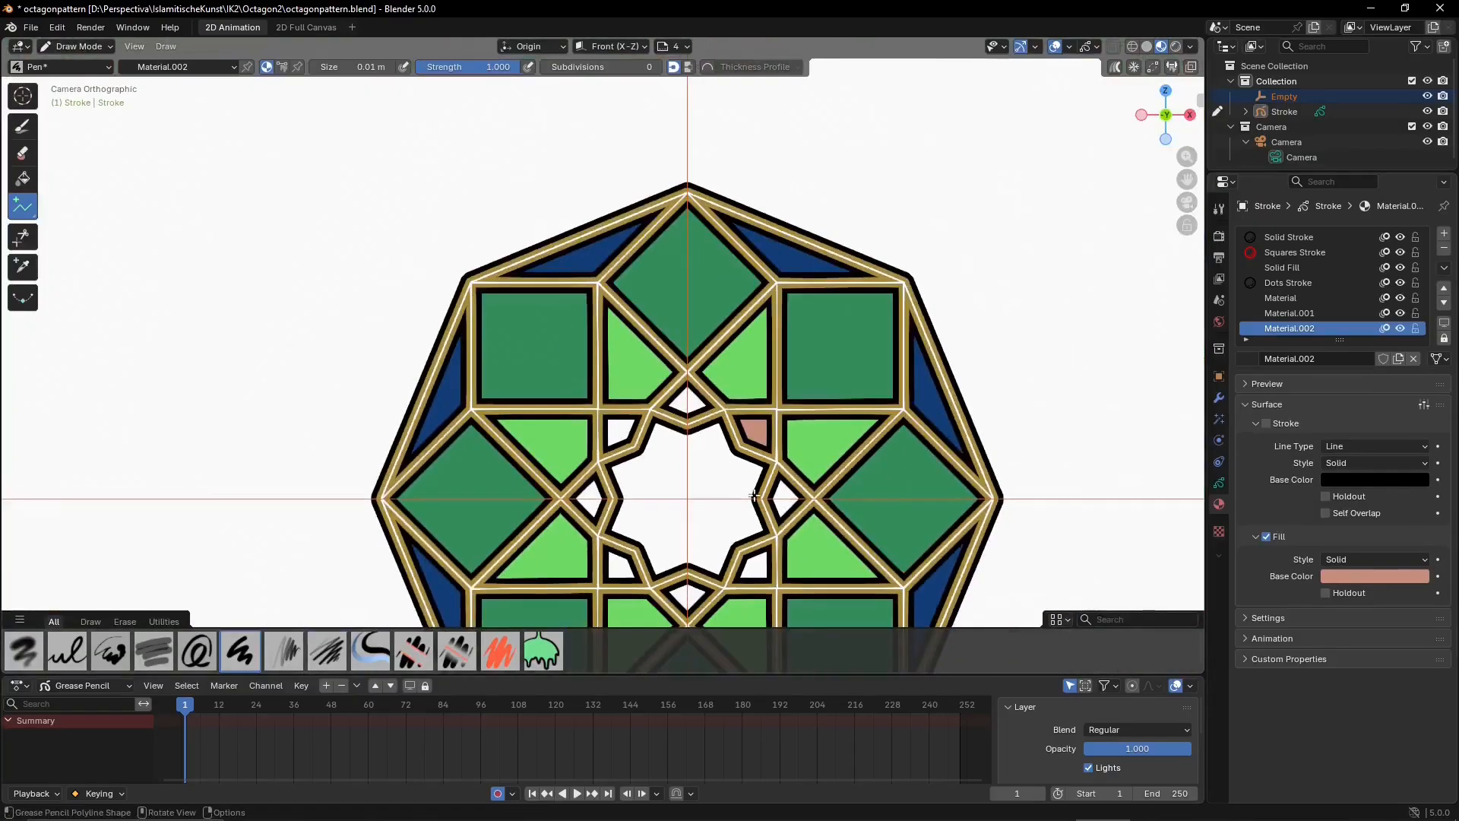
pyautogui.click(105, 46)
pyautogui.click(90, 79)
pyautogui.hotkey('shift', 'd')
pyautogui.press('r')
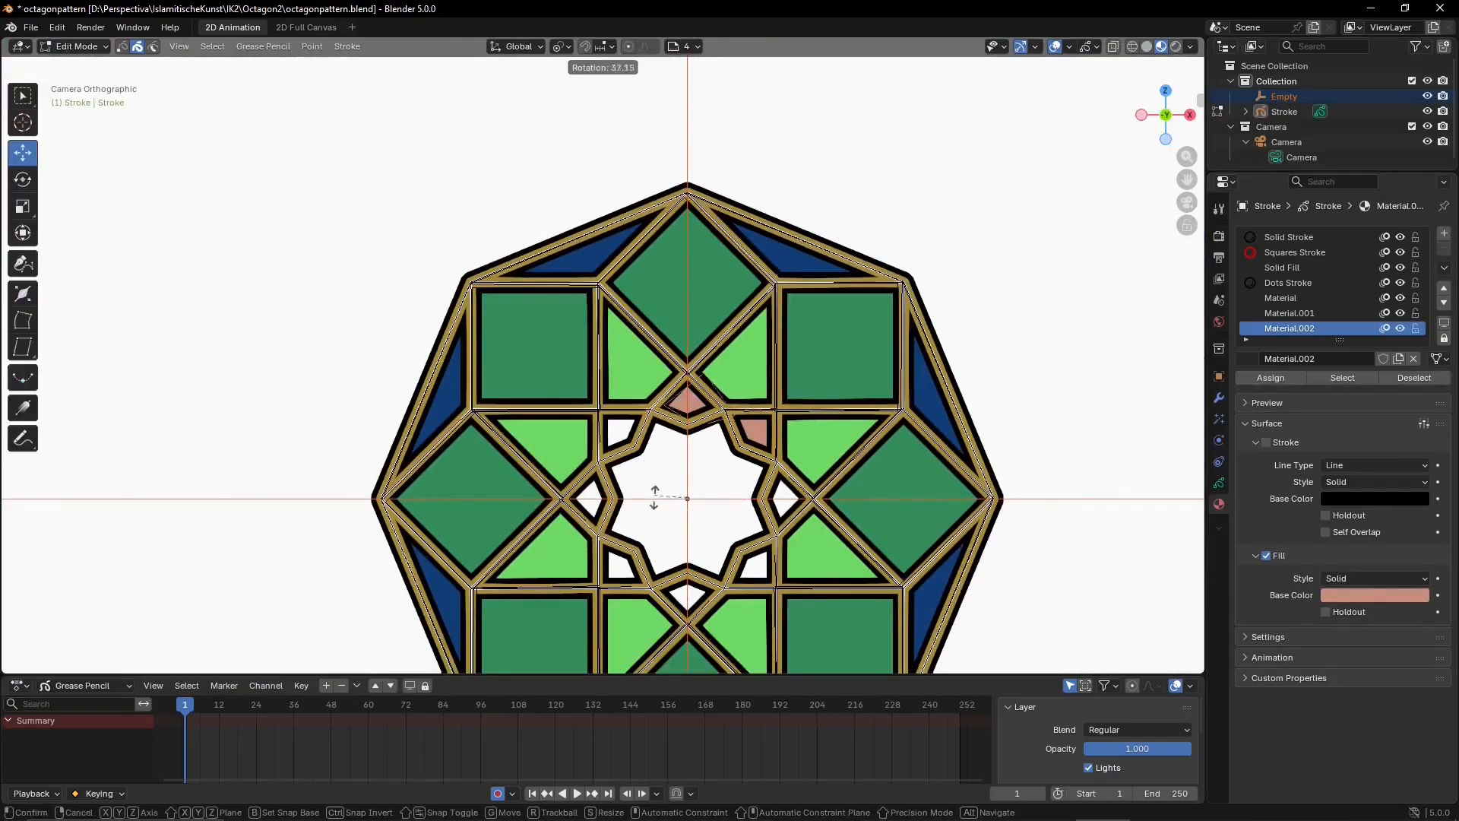
pyautogui.click(654, 498)
pyautogui.click(164, 589)
pyautogui.press('Return')
# Complete the ring of pink cells around the star by duplicating the shapes rotated by 90° and again by half a turn
pyautogui.hotkey('shift', 'd')
pyautogui.press('r')
pyautogui.click(714, 472)
pyautogui.click(190, 587)
pyautogui.write('90')
pyautogui.press('Return')
pyautogui.hotkey('shift', 'd')
pyautogui.press('r')
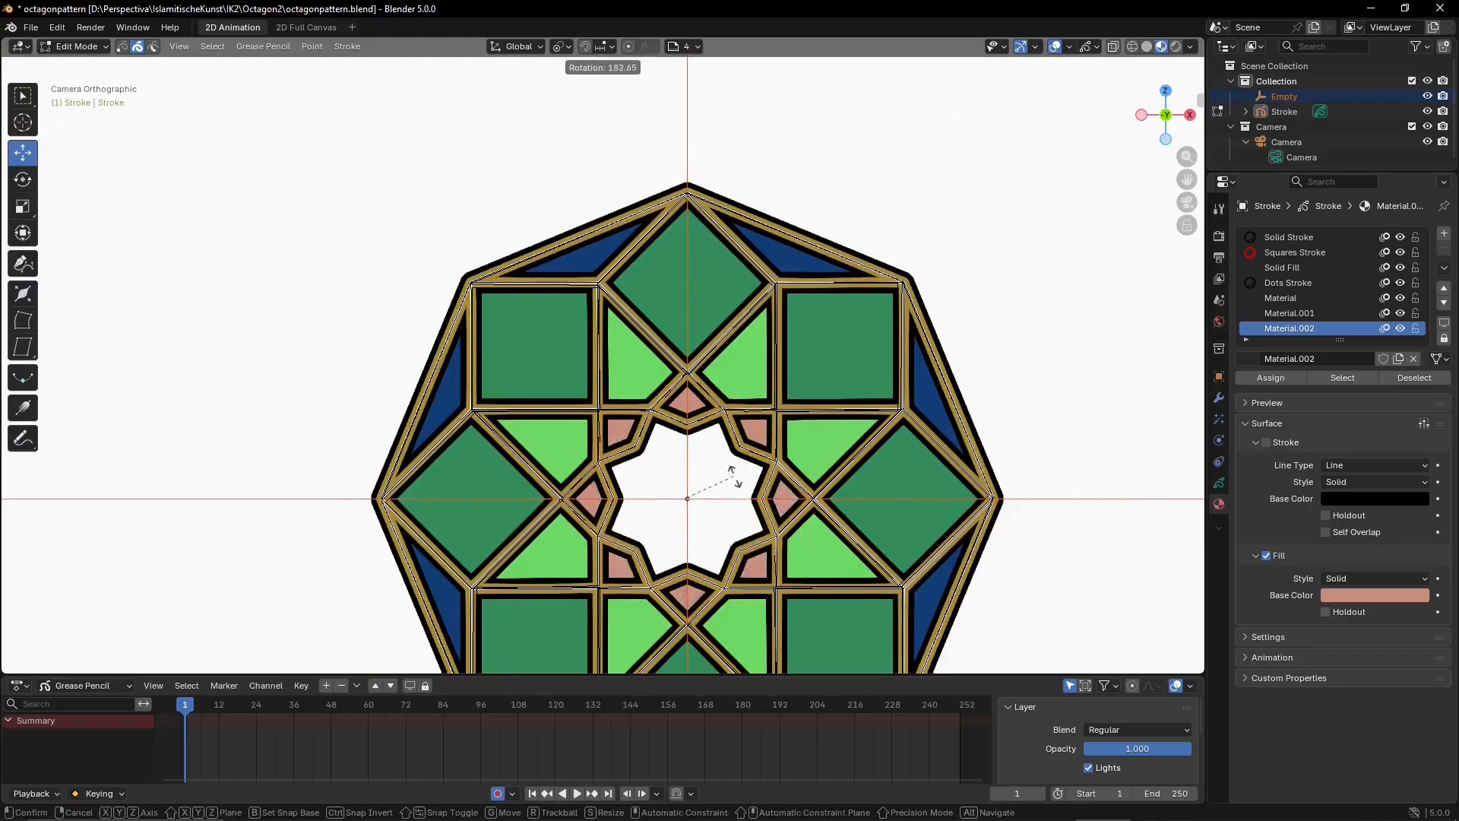
# Set Material.003's fill to a pale grey-green and draw a polyline fill over the central eight-pointed star on layer 5
pyautogui.click(1374, 595)
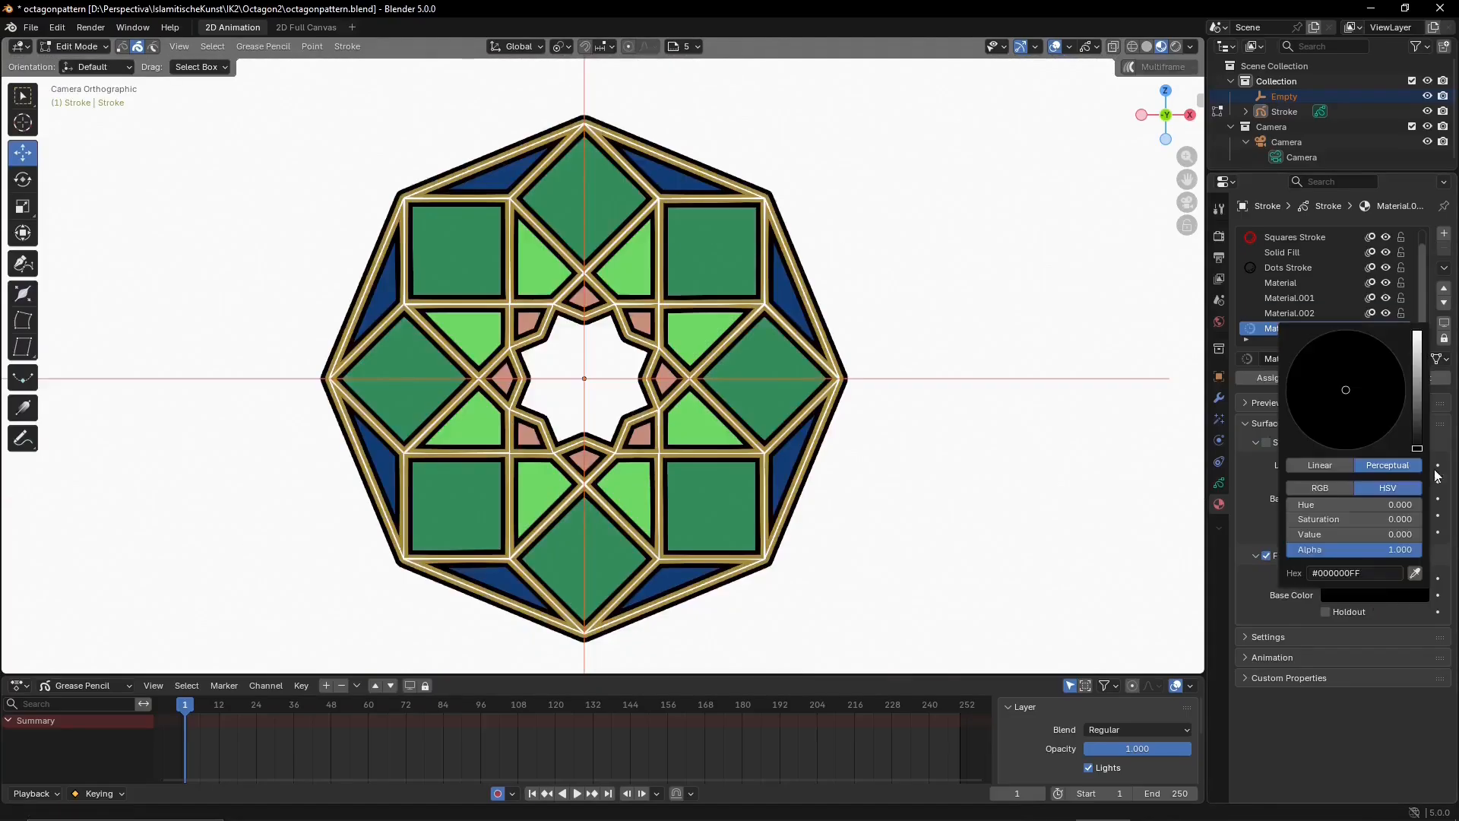
pyautogui.moveTo(1418, 447)
pyautogui.mouseDown()
pyautogui.moveTo(1417, 342)
pyautogui.moveTo(1416, 357)
pyautogui.mouseUp()
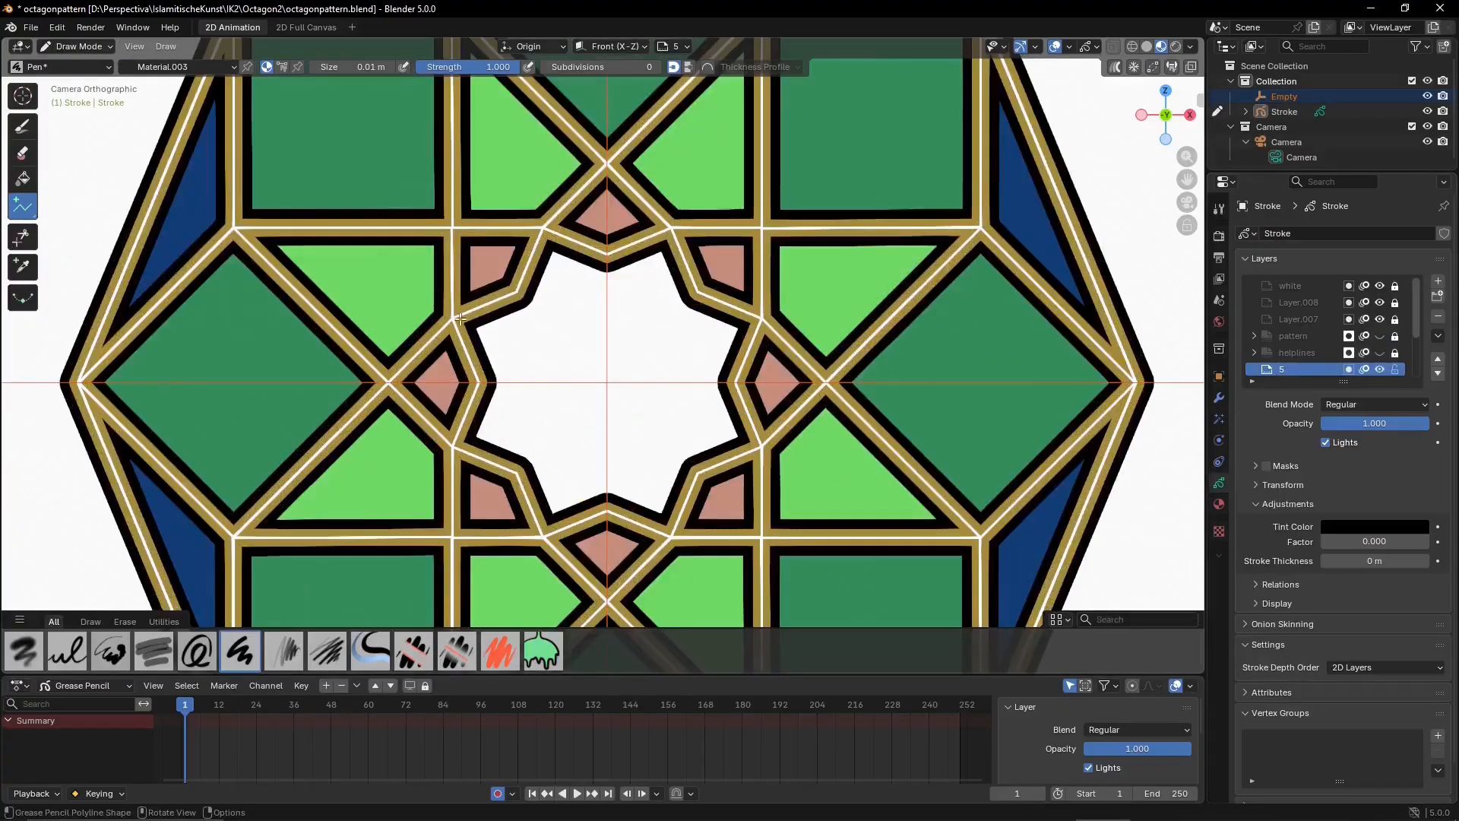
pyautogui.click(542, 229)
pyautogui.click(606, 255)
pyautogui.click(697, 292)
pyautogui.click(760, 320)
pyautogui.click(736, 383)
pyautogui.click(761, 448)
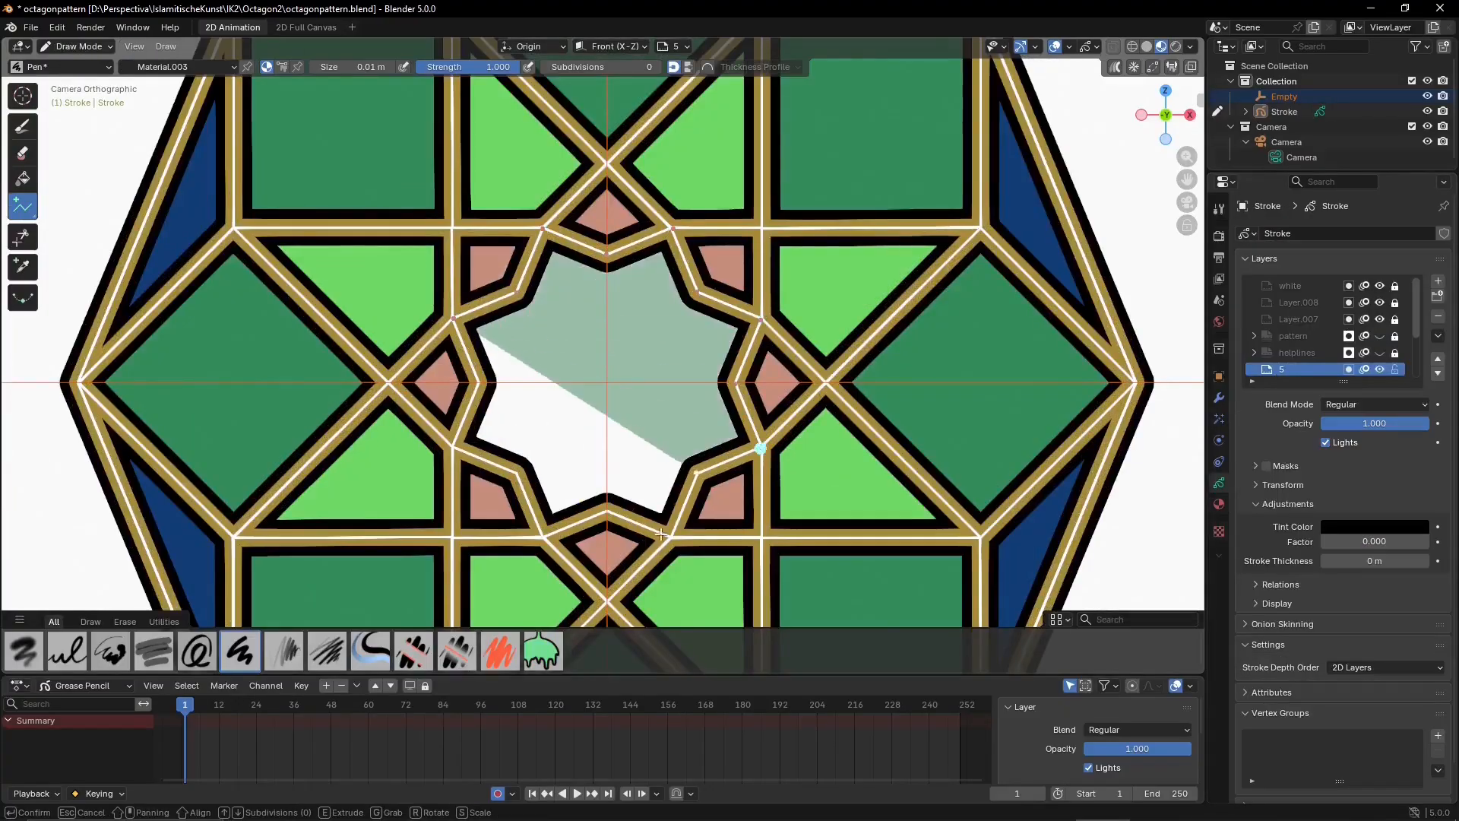
pyautogui.click(698, 473)
pyautogui.click(669, 537)
pyautogui.click(605, 512)
pyautogui.click(544, 537)
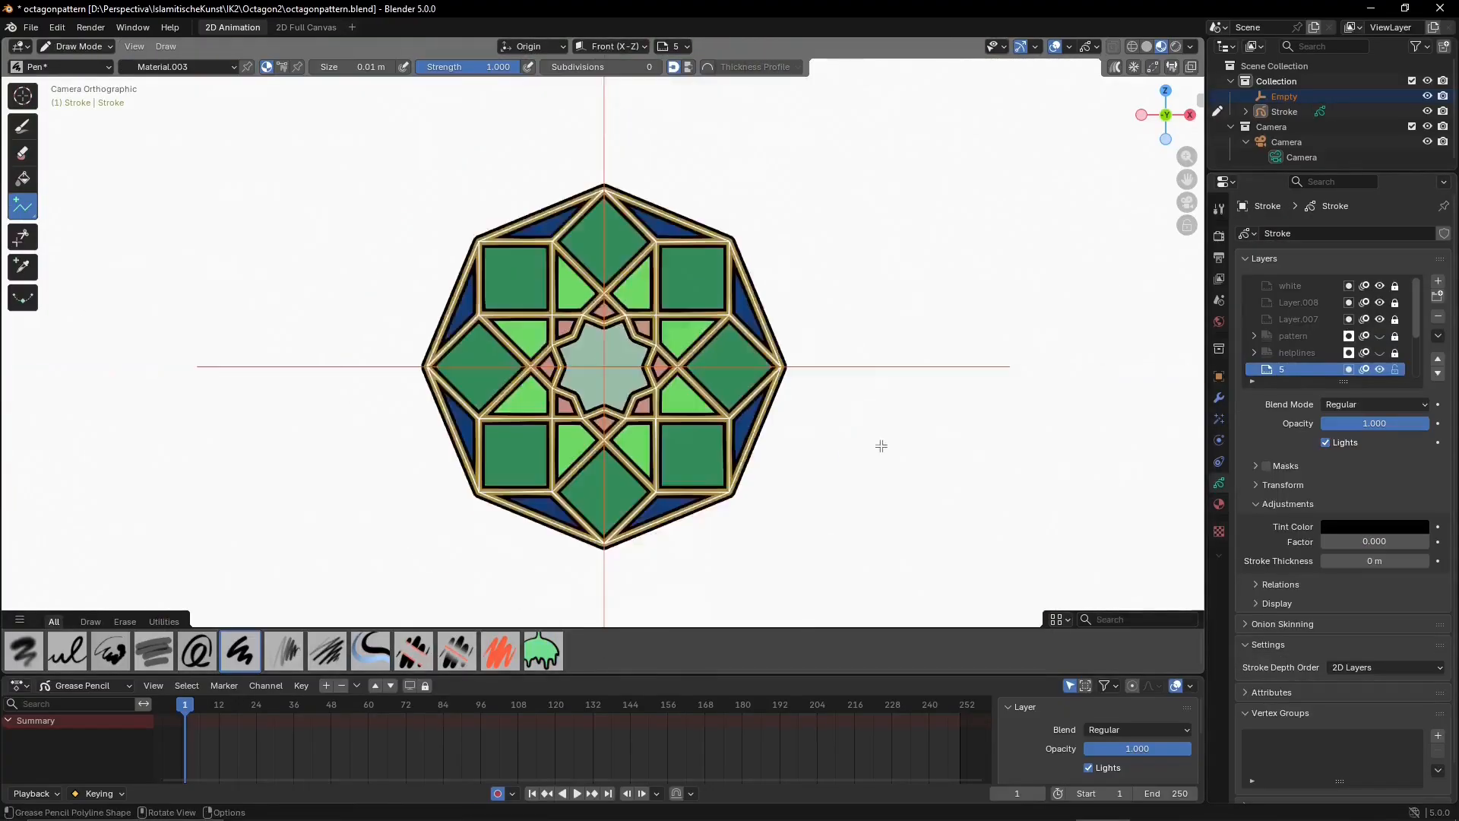
# Gather the numbered fill layers into the layer group named Group, collapse it, and unlock the white, Layer.008 and Layer.007 layers
pyautogui.click(1278, 369)
pyautogui.moveTo(1266, 454); pyautogui.dragTo(1263, 372)
pyautogui.click(1254, 370)
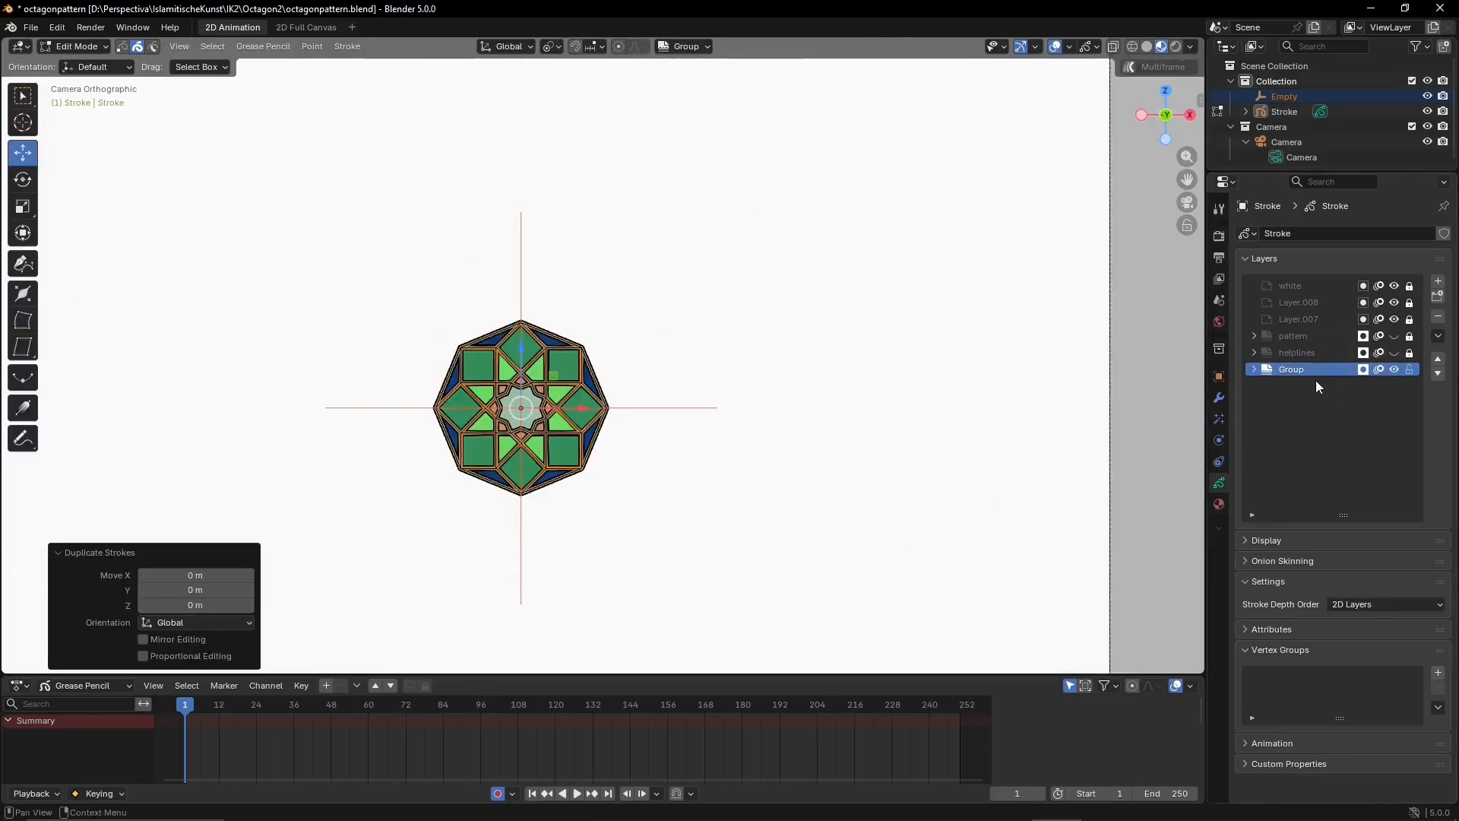
pyautogui.moveTo(1409, 287); pyautogui.dragTo(1410, 320)
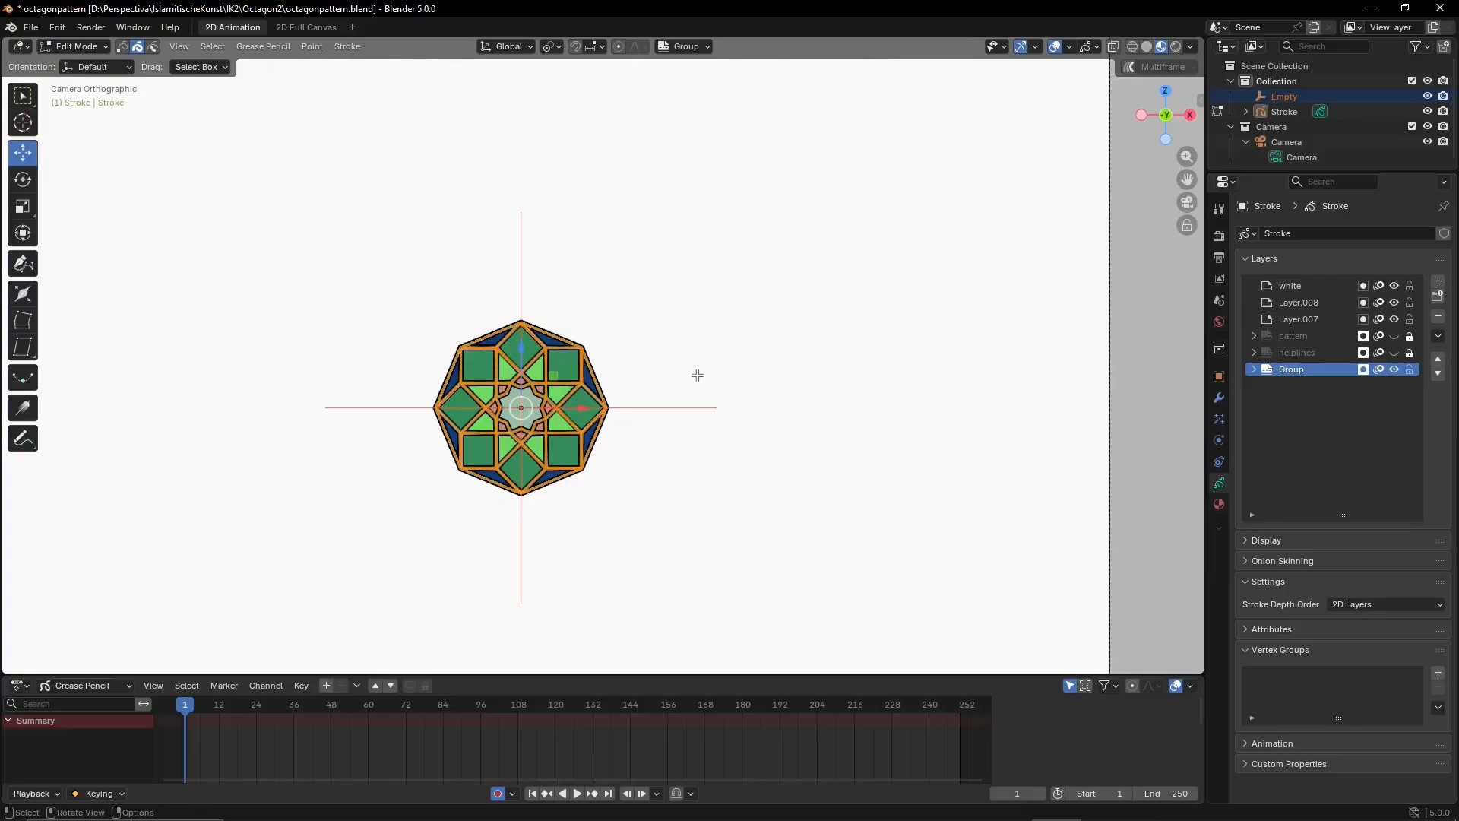
# Place a duplicate of the octagon rosette along X so it touches the original, and add a copy rotated 90° above the centre
pyautogui.press('g')
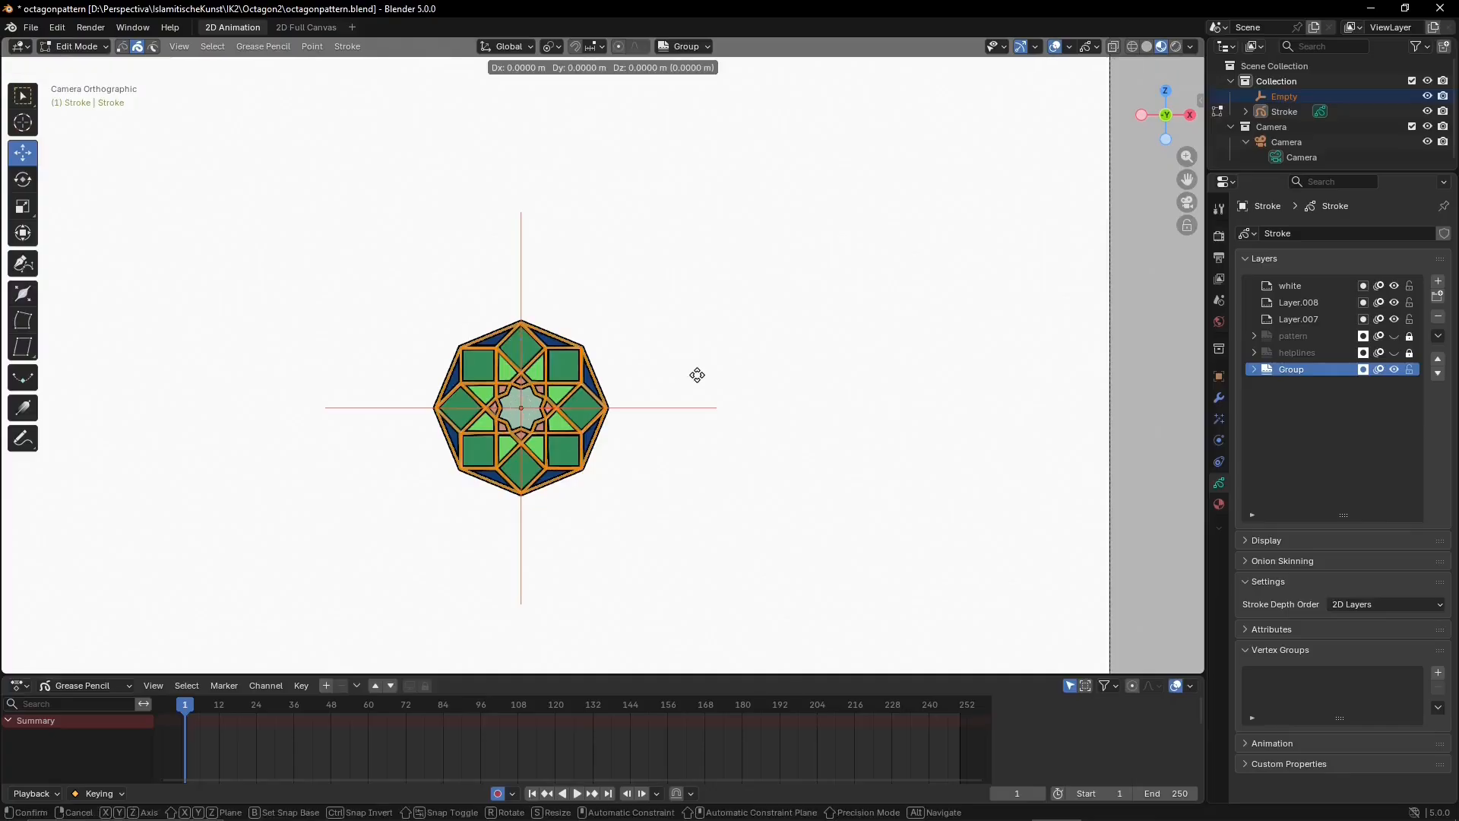
pyautogui.press('x')
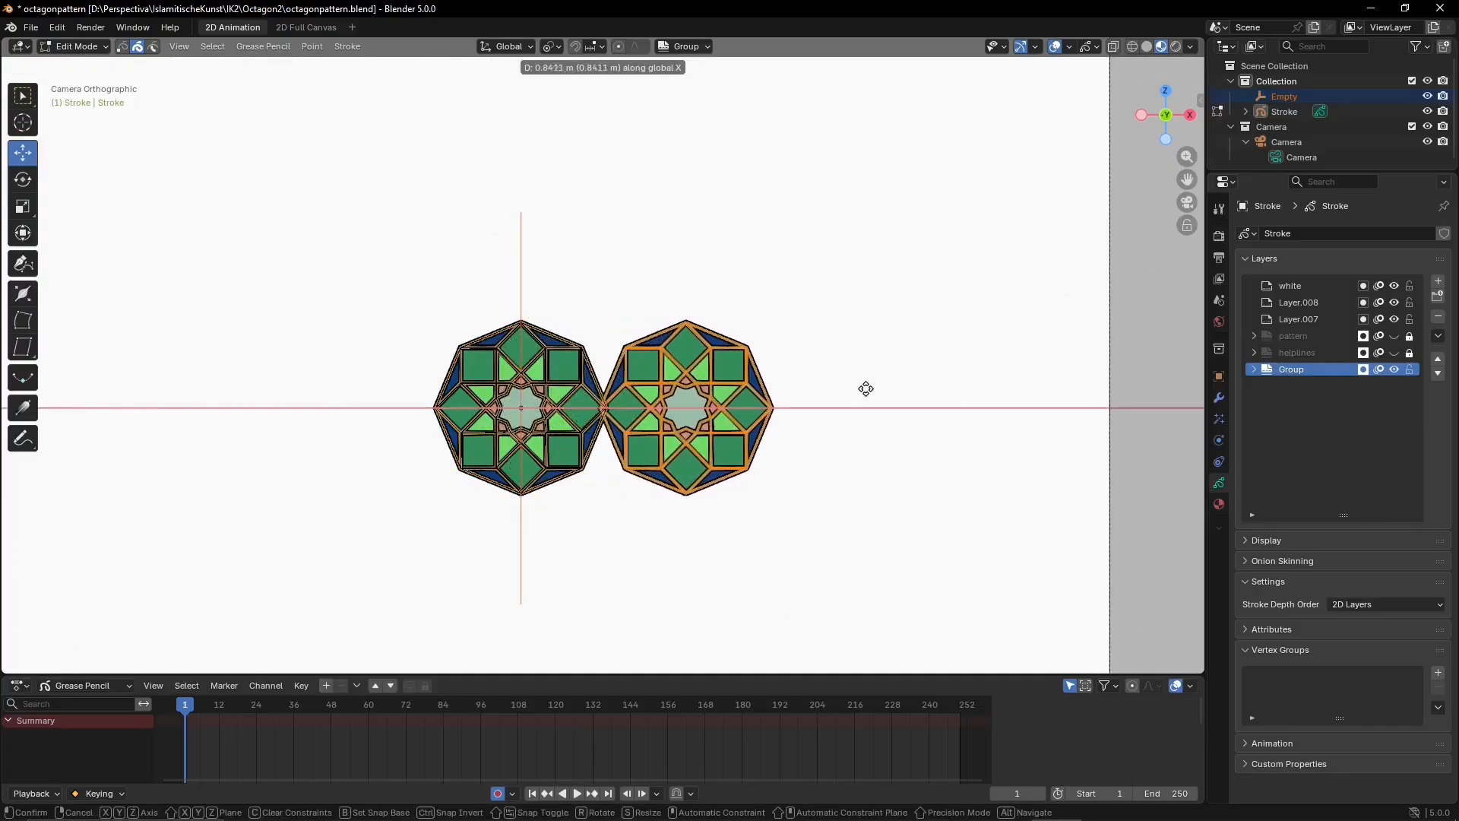
pyautogui.press('g')
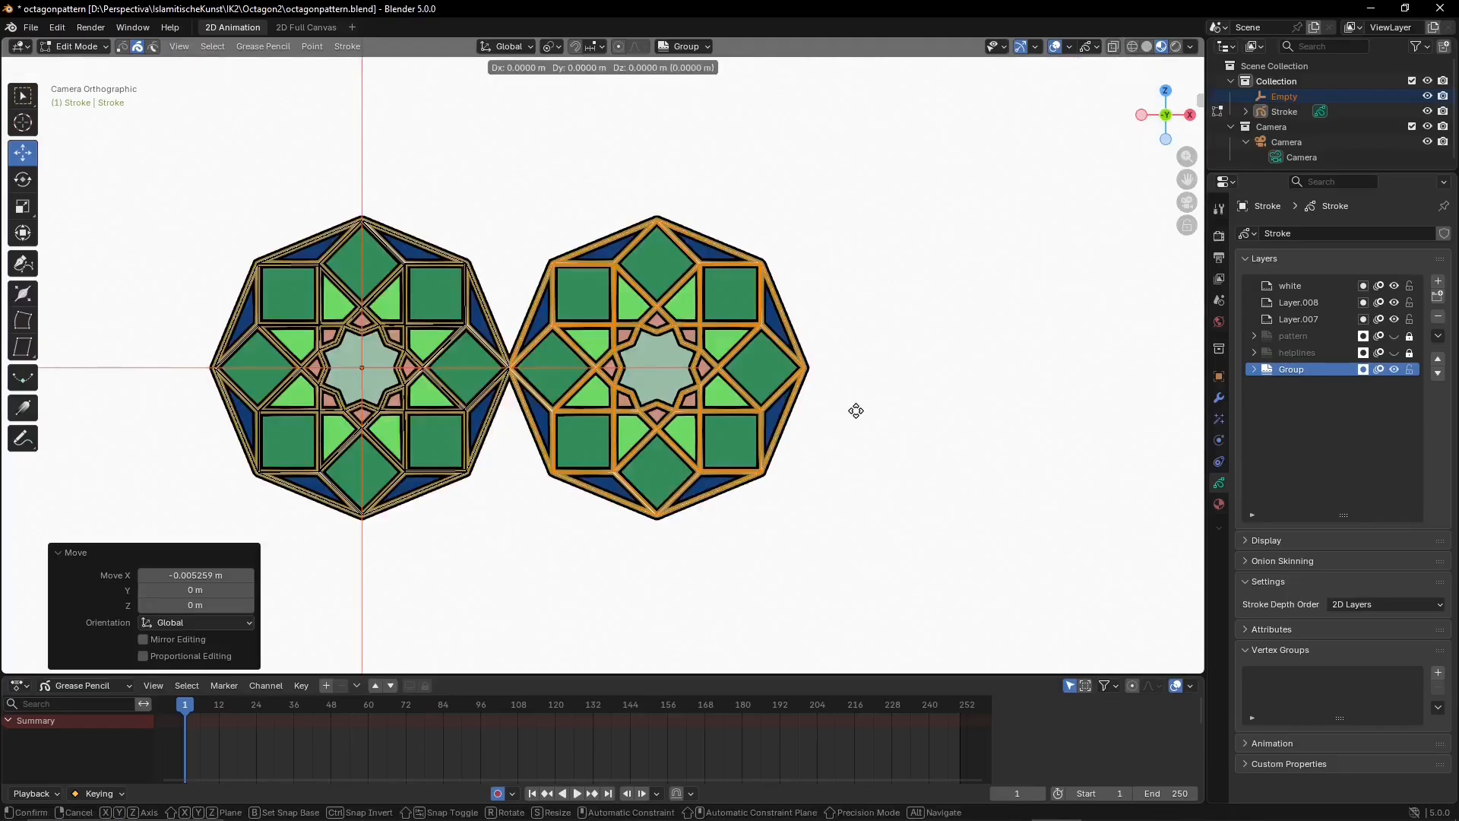
pyautogui.press('r')
pyautogui.click(384, 194)
pyautogui.click(183, 591)
pyautogui.write('90')
pyautogui.press('Return')
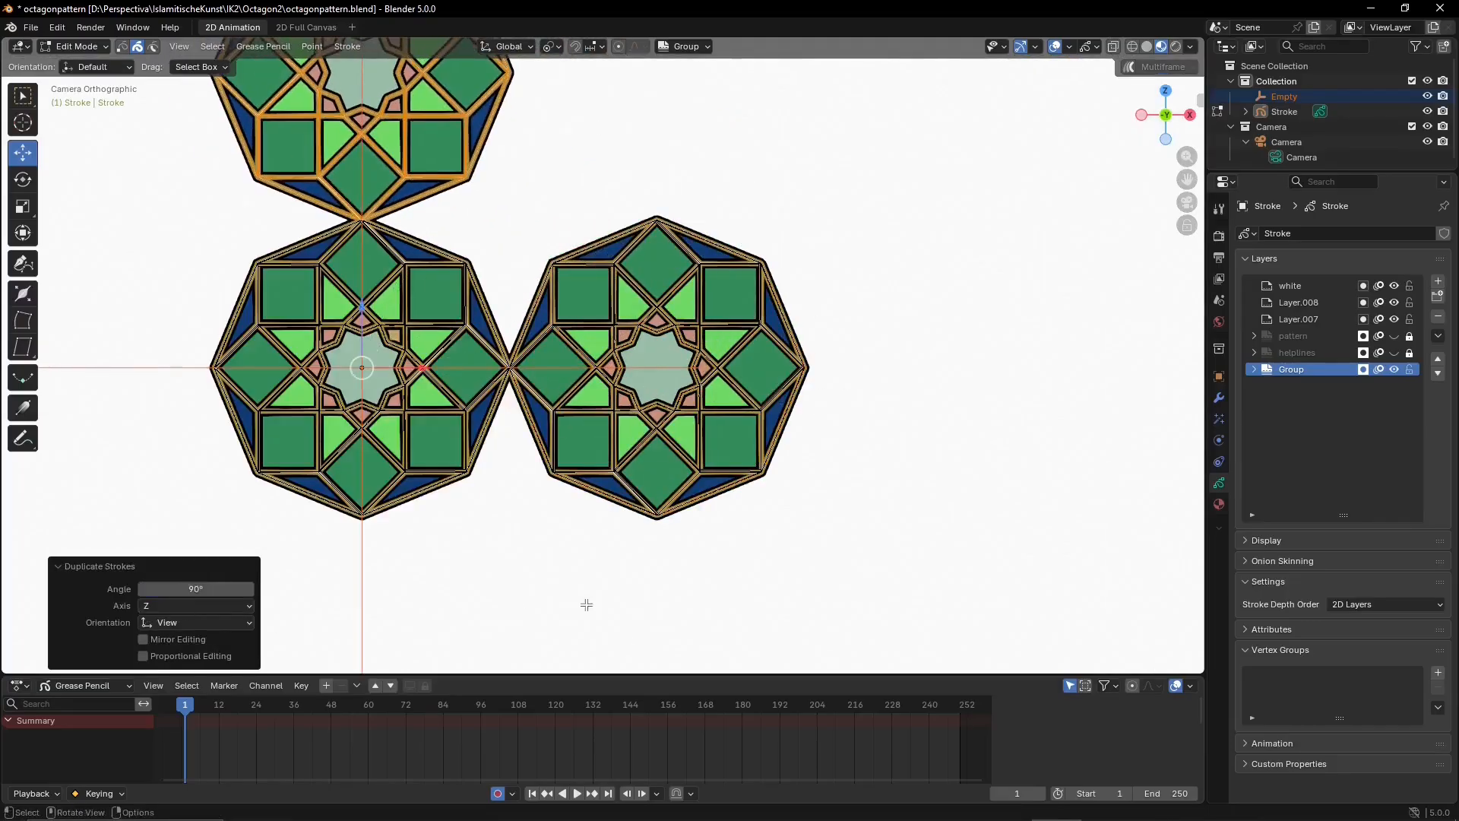
# Duplicate the rosette rotated by 90° twice more to add the left and lower arms of the cross
pyautogui.scroll(-2, 586, 604)
pyautogui.keyDown('shift'); pyautogui.moveTo(498, 534); pyautogui.dragTo(691, 544, button='middle'); pyautogui.keyUp('shift')
pyautogui.hotkey('shift', 'd')
pyautogui.press('r')
pyautogui.click(772, 310)
pyautogui.click(182, 589)
pyautogui.write('90')
pyautogui.press('Return')
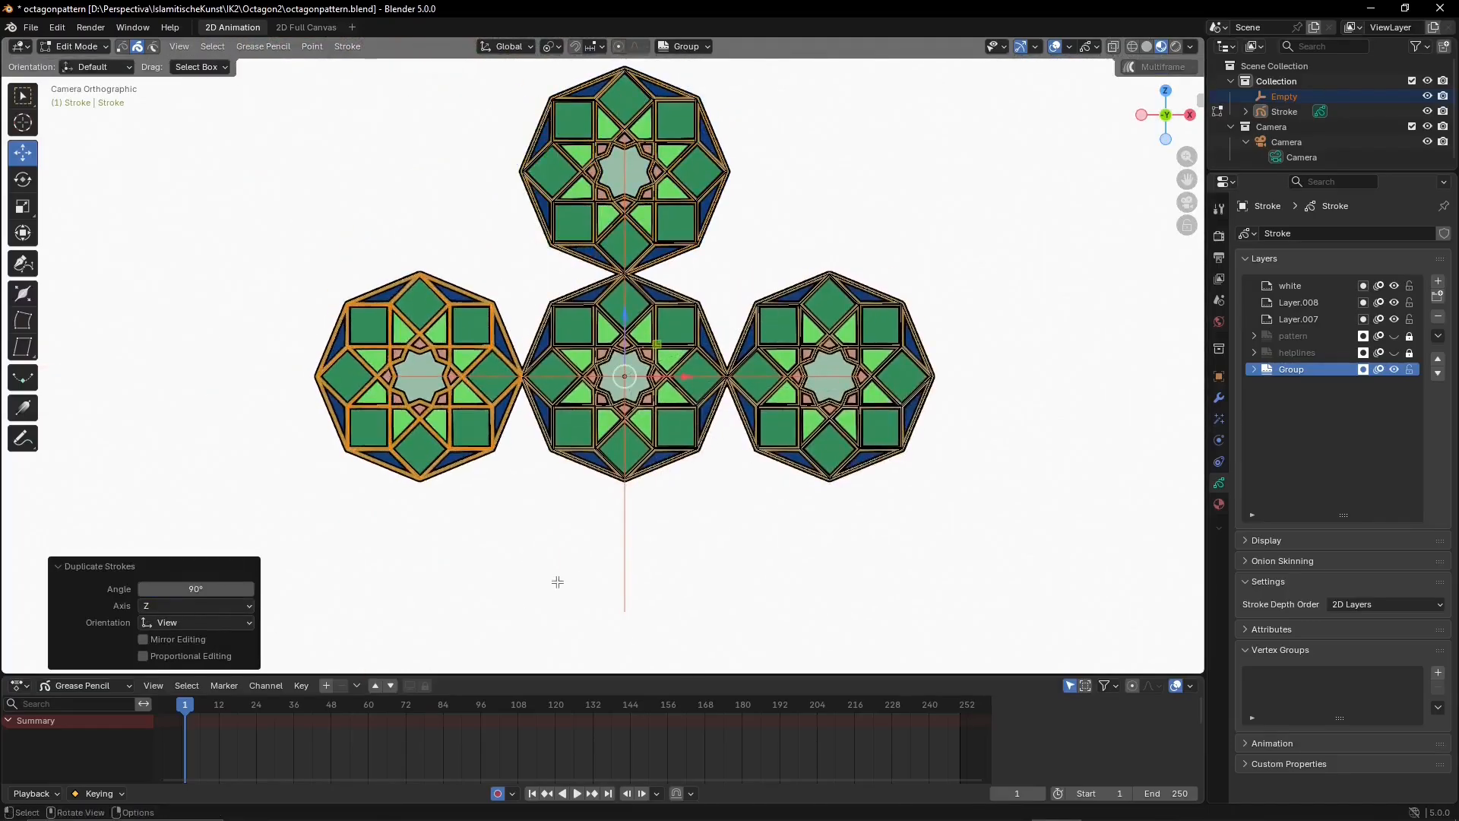
pyautogui.hotkey('shift', 'd')
pyautogui.write('r90')
pyautogui.press('Return')
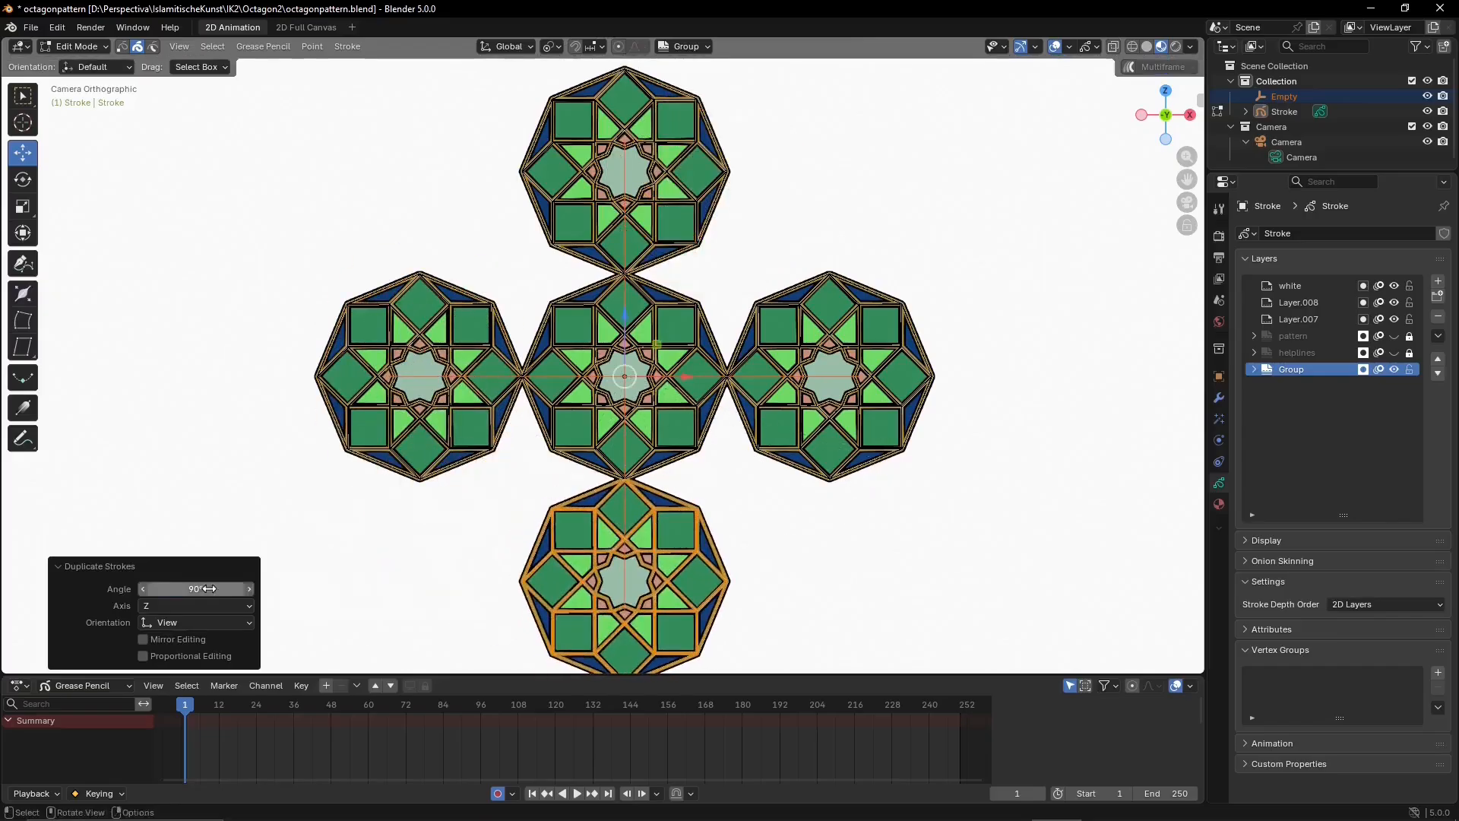
pyautogui.click(253, 568)
# Place a rosette copy in the cross's upper-right corner and duplicate it rotated 90° into the upper-left corner
pyautogui.scroll(-3, 925, 503)
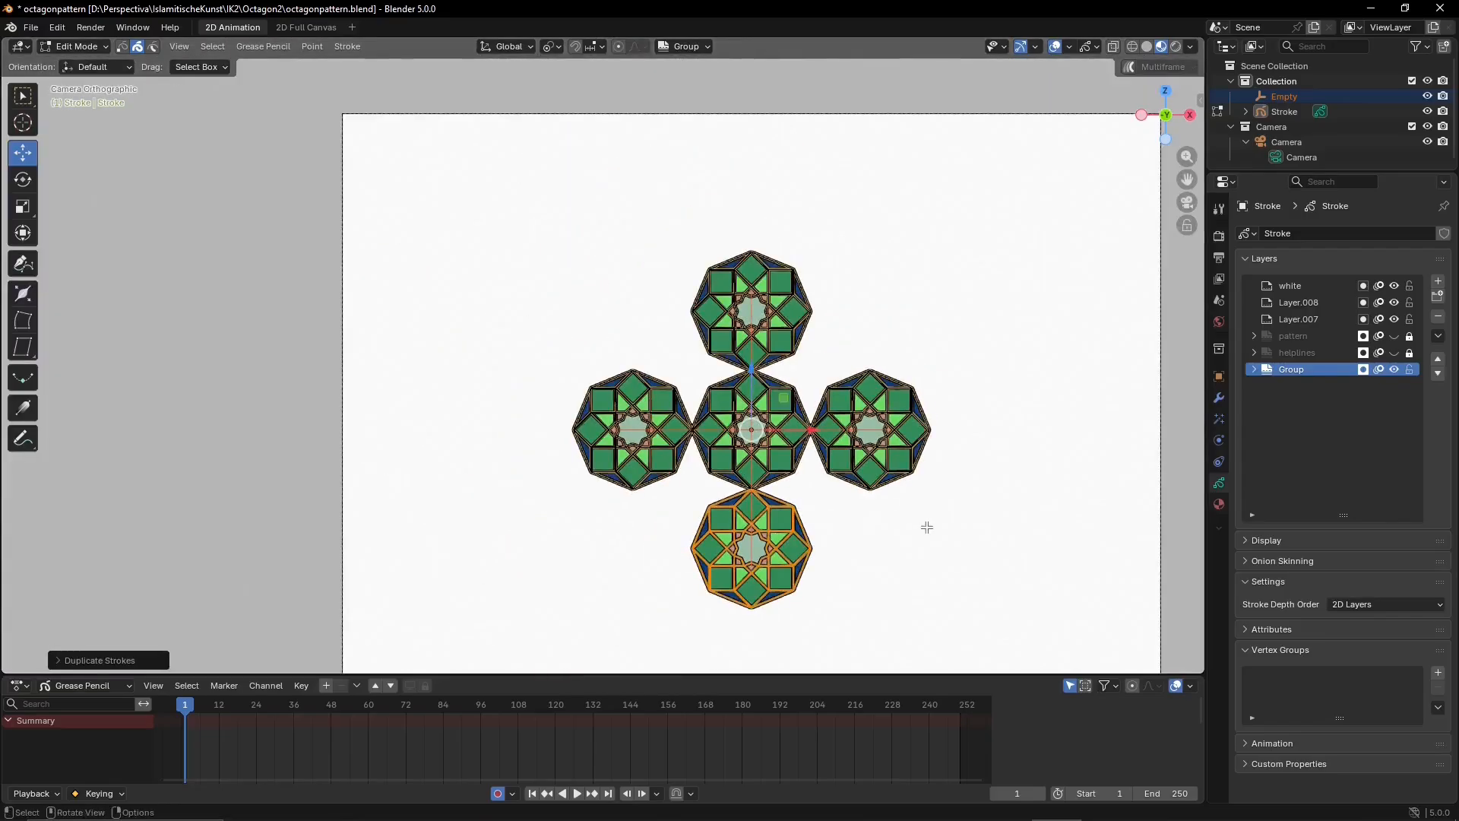
pyautogui.keyDown('shift'); pyautogui.moveTo(926, 527); pyautogui.dragTo(703, 477, button='middle'); pyautogui.keyUp('shift')
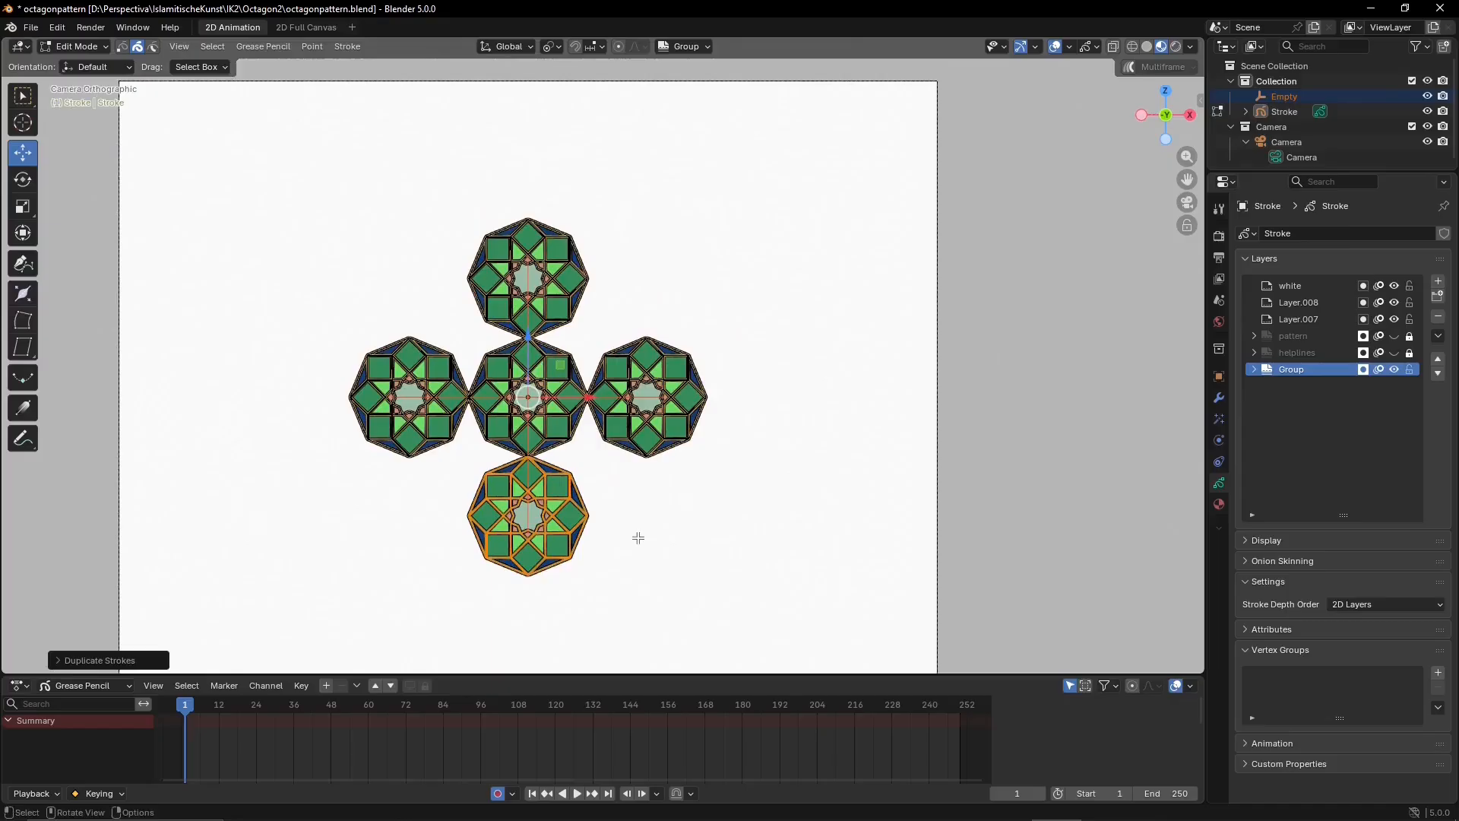
pyautogui.press('g')
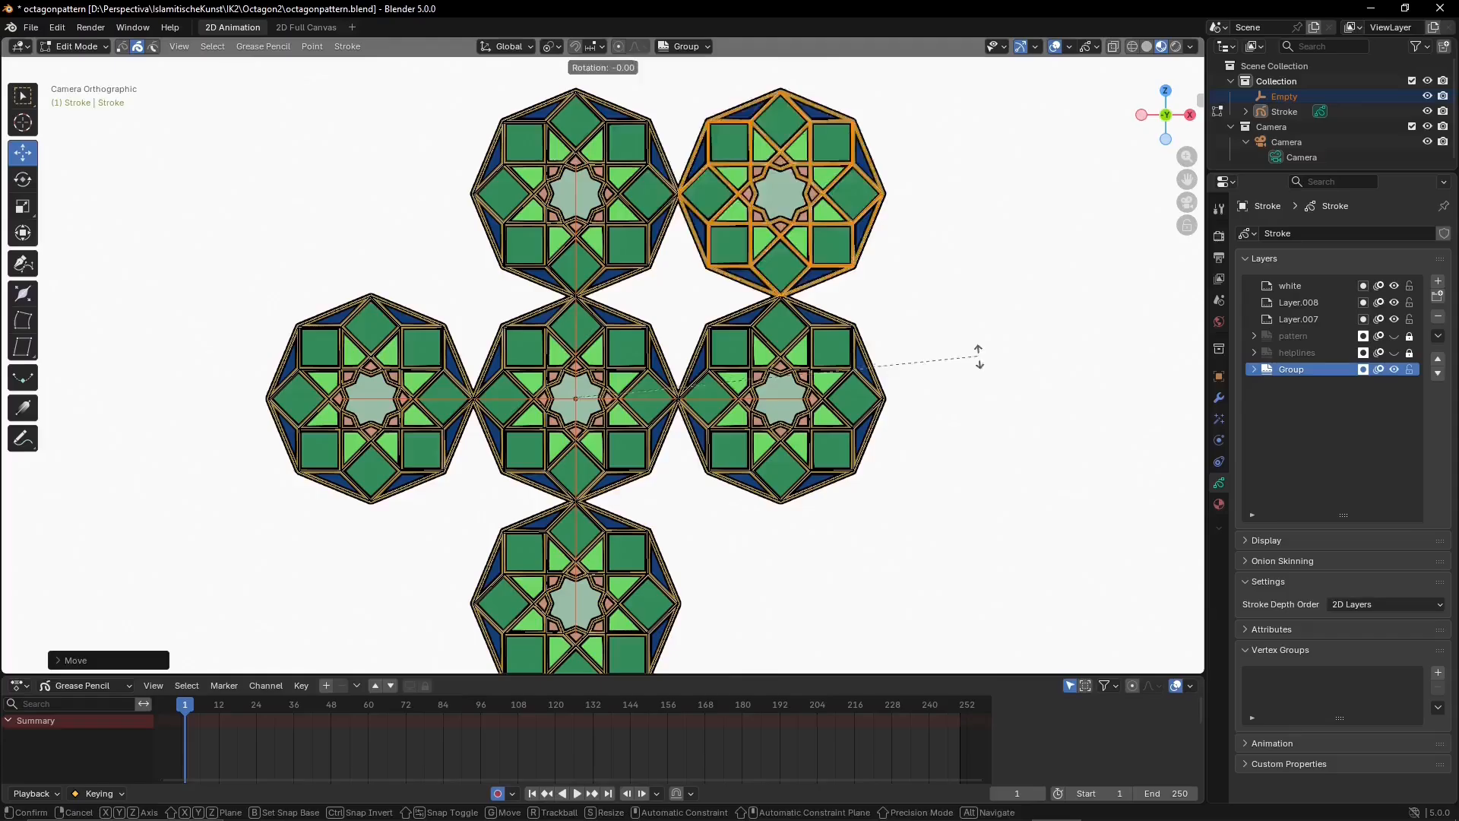
pyautogui.click(536, 117)
pyautogui.click(57, 660)
pyautogui.click(149, 592)
pyautogui.write('90')
pyautogui.press('Return')
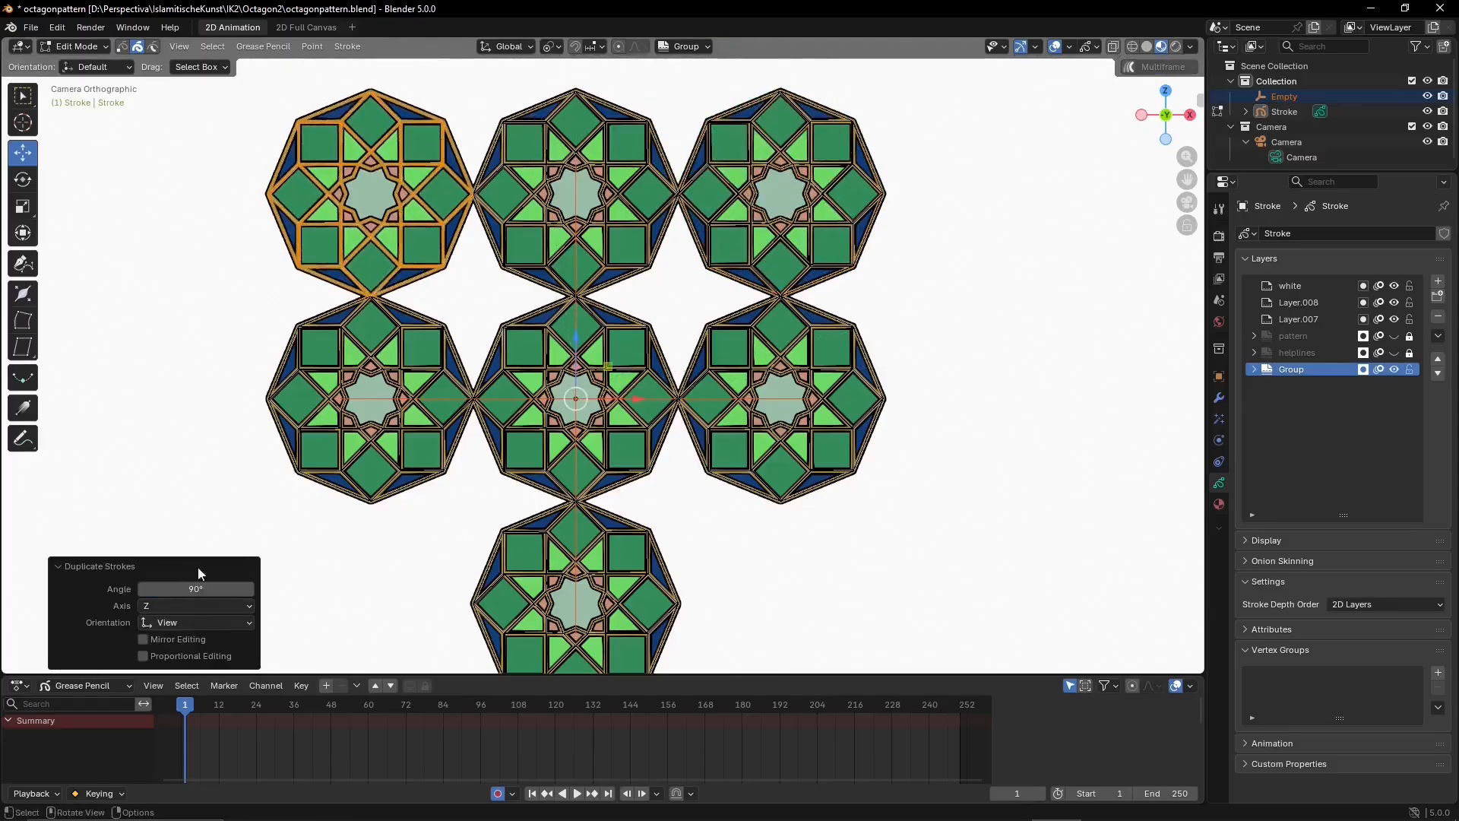
# Duplicate the corner rosette rotated by 90° into the two lower corners, completing the three-by-three grid
pyautogui.scroll(-1, 1121, 399)
pyautogui.press('r')
pyautogui.click(704, 253)
pyautogui.click(196, 589)
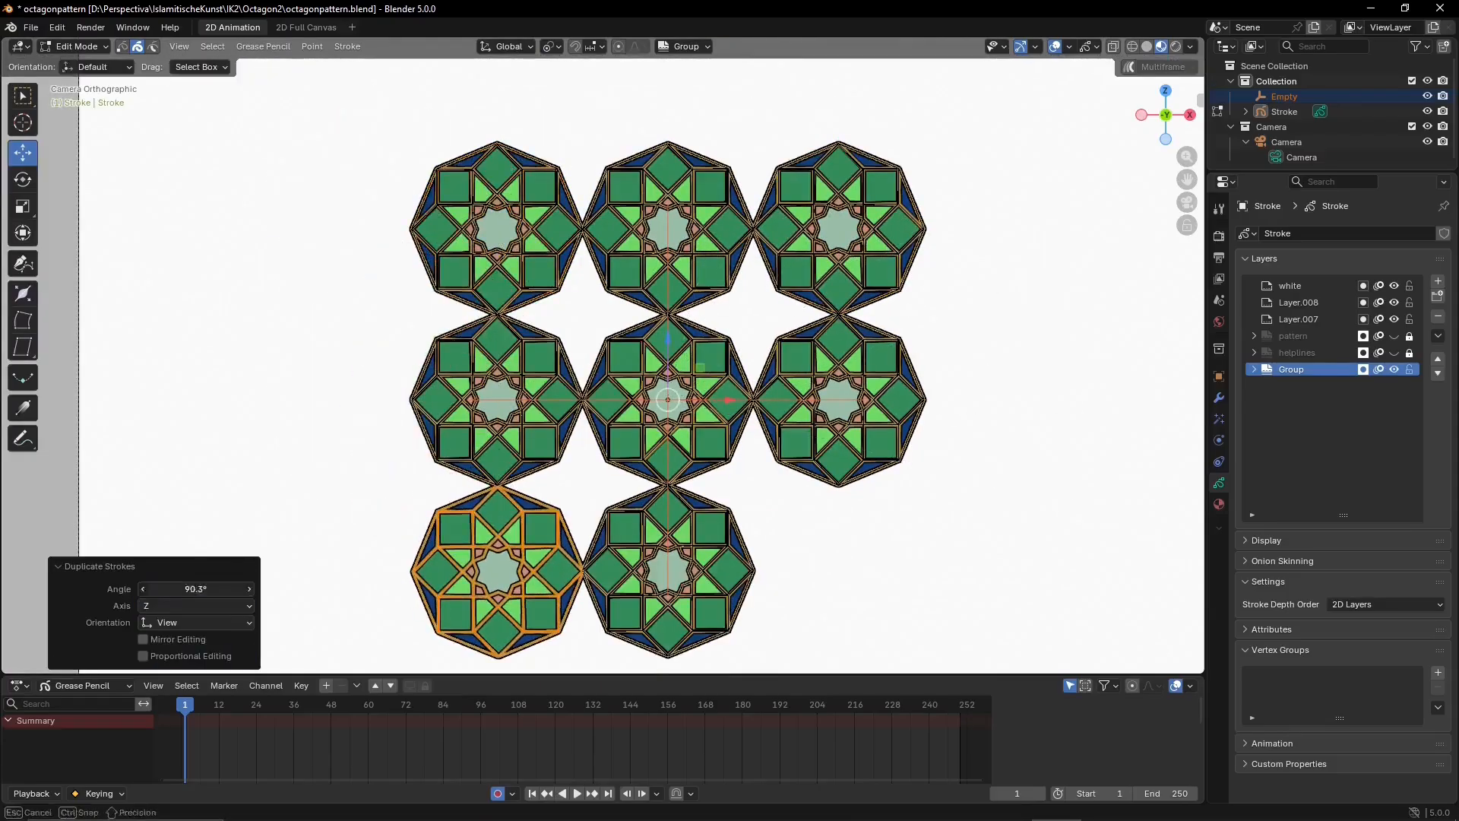
pyautogui.write('90')
pyautogui.press('Return')
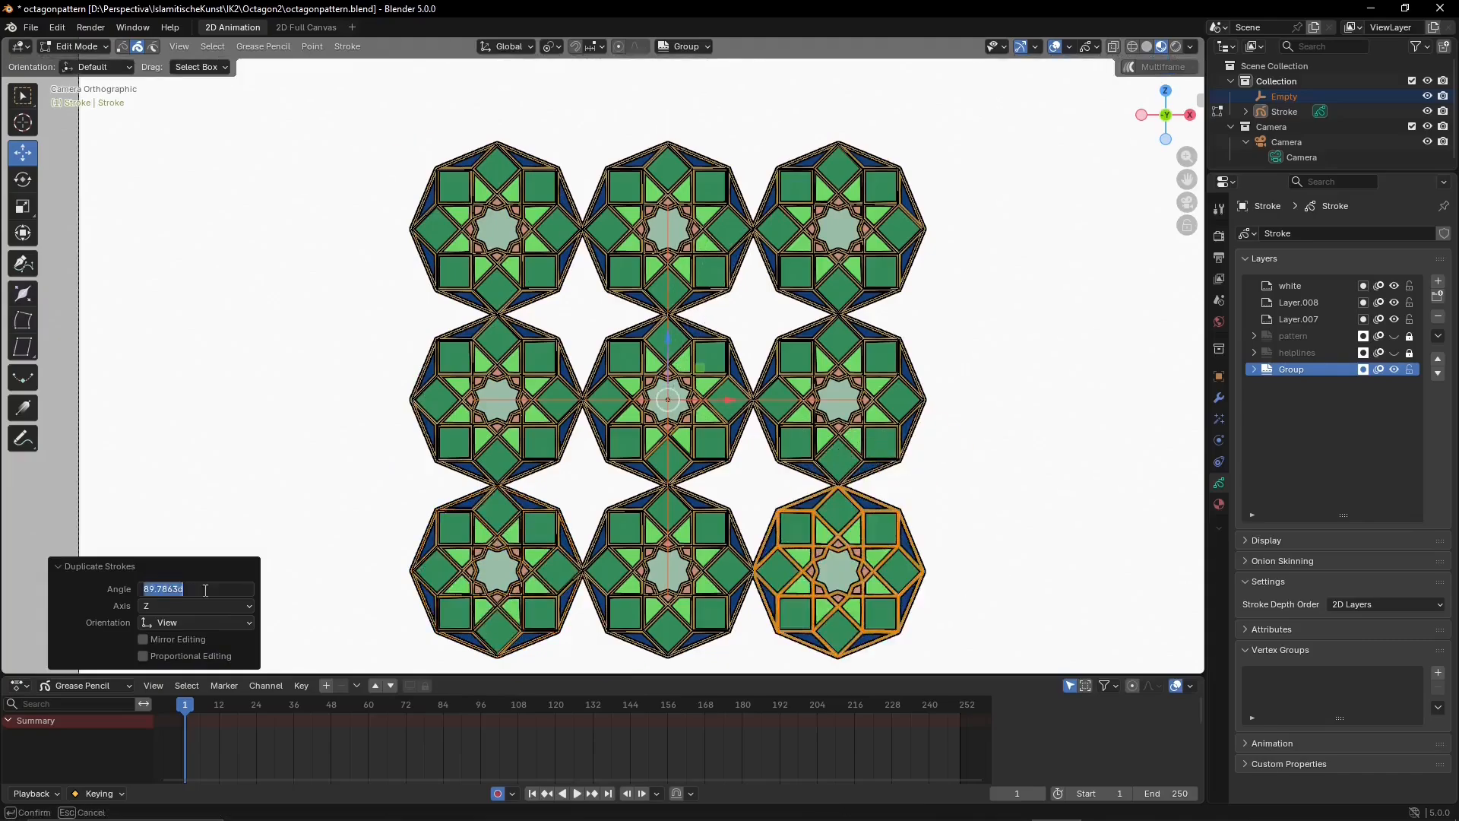
# Place a rosette copy outside the grid's right edge, midway between two rows, and duplicate it rotated 90° onto the top edge
pyautogui.press('Home')
pyautogui.press('g')
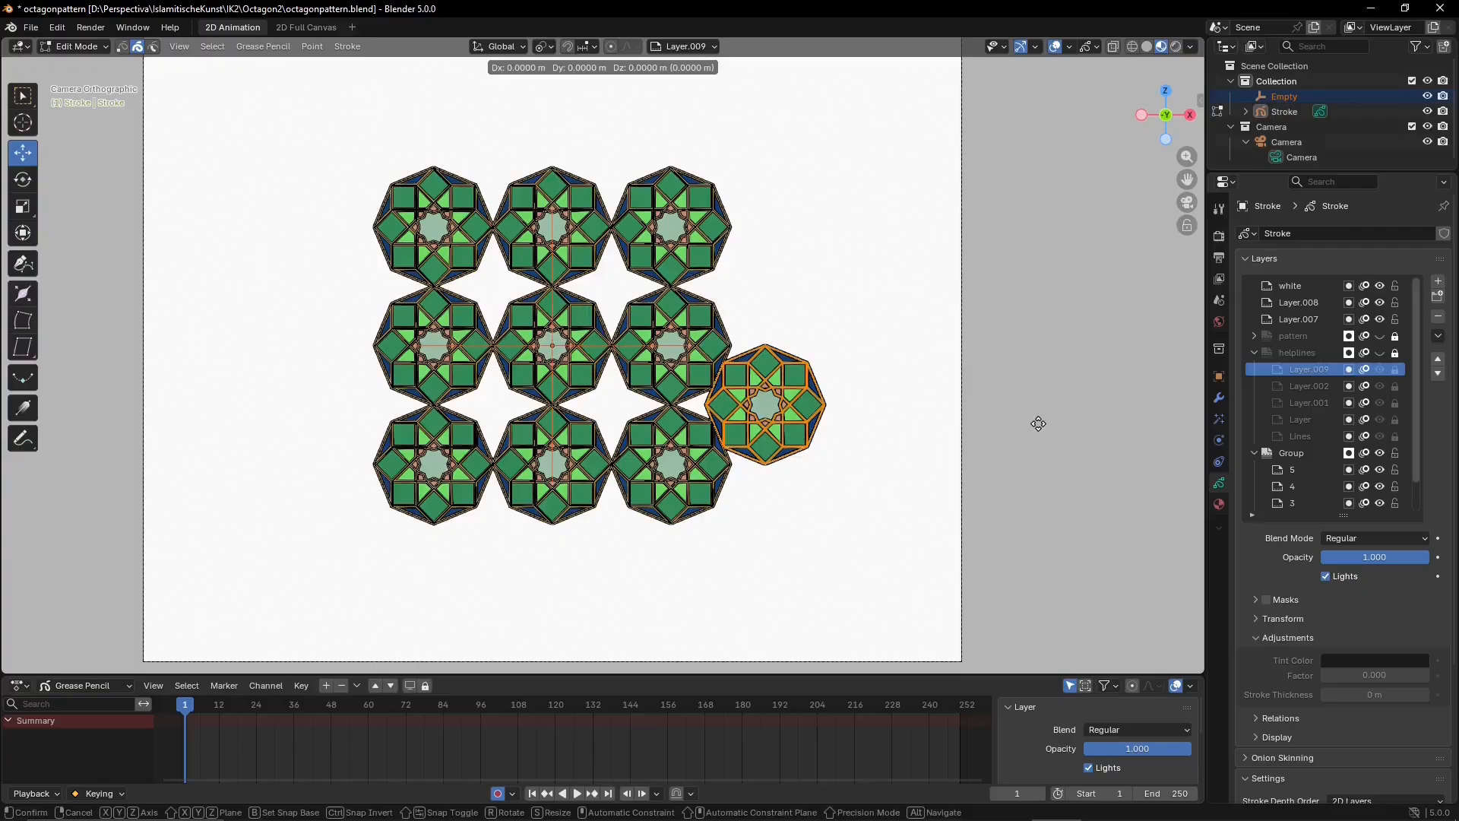
pyautogui.press('r')
pyautogui.click(609, 622)
pyautogui.click(195, 588)
pyautogui.write('90')
pyautogui.press('Return')
# Duplicate the outer rosette rotated by 90° twice more, onto the grid's left and bottom edges
pyautogui.hotkey('shift', 'd')
pyautogui.press('r')
pyautogui.click(214, 511)
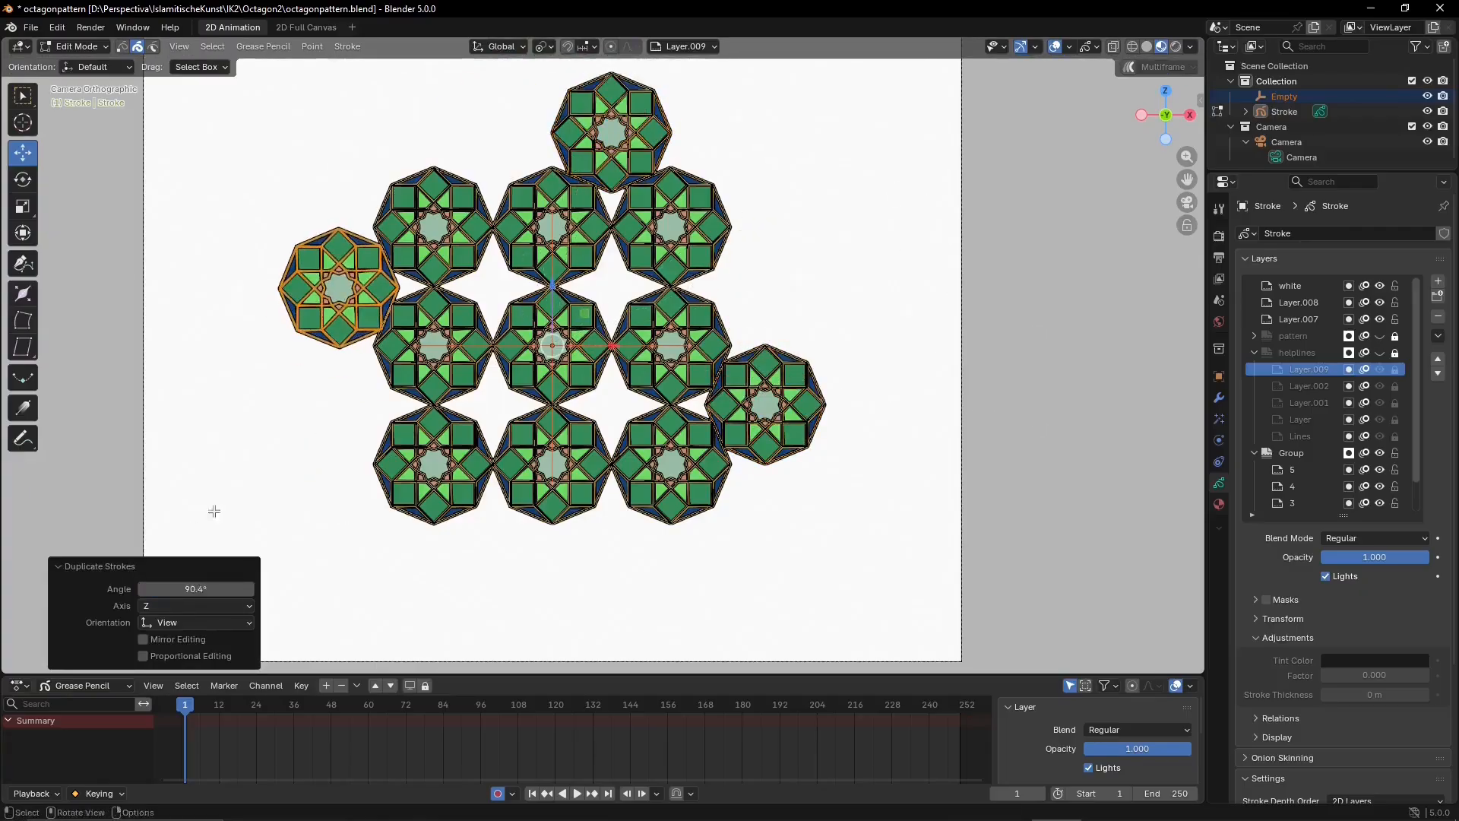
pyautogui.click(196, 589)
pyautogui.write('90')
pyautogui.press('Return')
pyautogui.hotkey('shift', 'd')
pyautogui.press('r')
pyautogui.click(653, 607)
pyautogui.click(211, 587)
pyautogui.write('90')
pyautogui.press('Return')
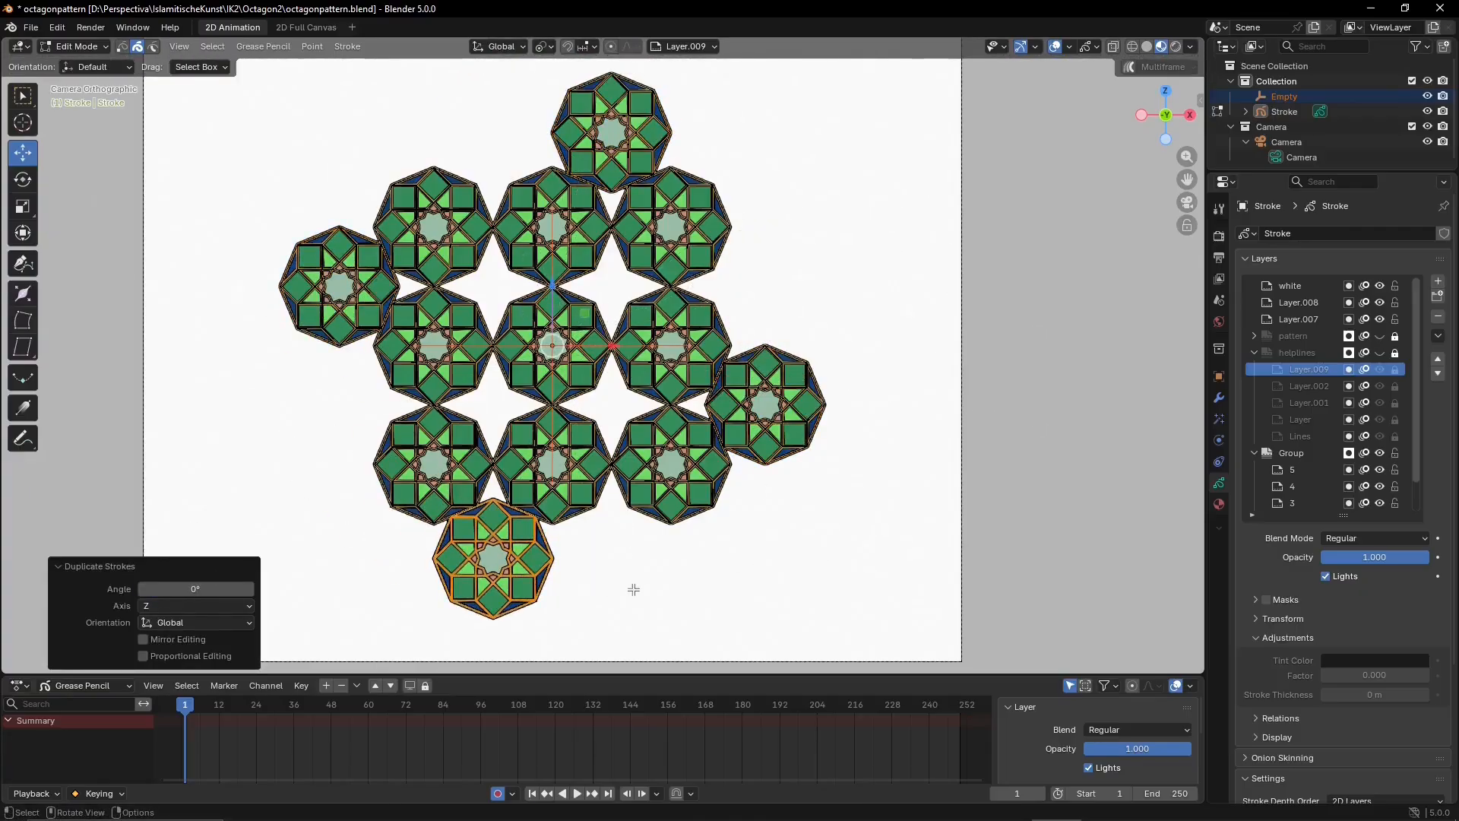
# Duplicate the bottom outer rosette along X beside itself and copy it in 90° rotations to pair the outer rosettes on the other edges
pyautogui.hotkey('shift', 'd')
pyautogui.press('x')
pyautogui.click(752, 599)
pyautogui.scroll(-1, 752, 598)
pyautogui.hotkey('shift', 'd')
pyautogui.press('r')
pyautogui.click(828, 212)
pyautogui.click(195, 589)
pyautogui.write('90')
pyautogui.press('Return')
pyautogui.hotkey('shift', 'd')
pyautogui.press('r')
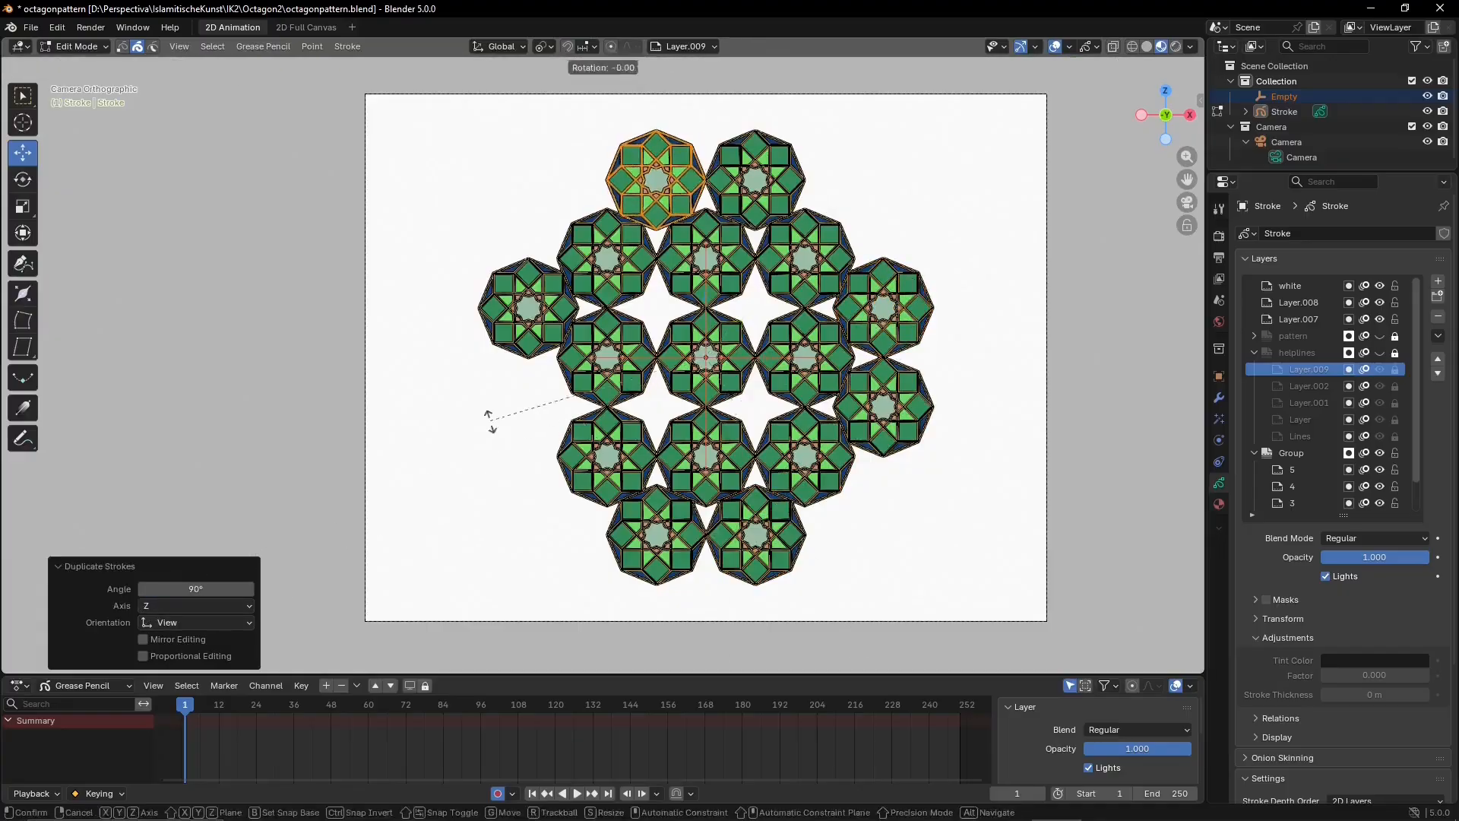
pyautogui.click(760, 571)
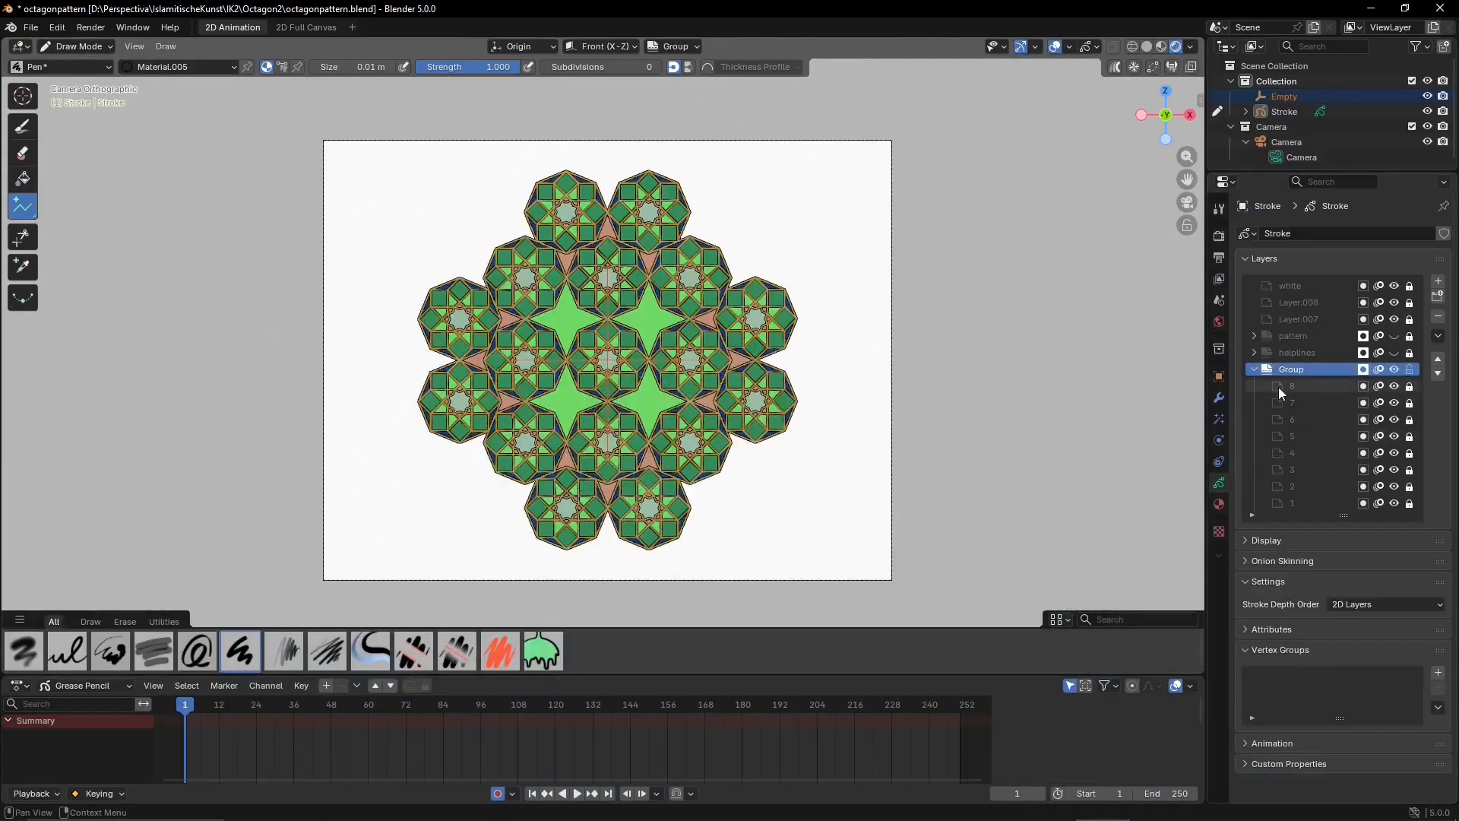
# Add a layer named 0 at the bottom of Group and replace Material.005 with a new material
pyautogui.click(1278, 386)
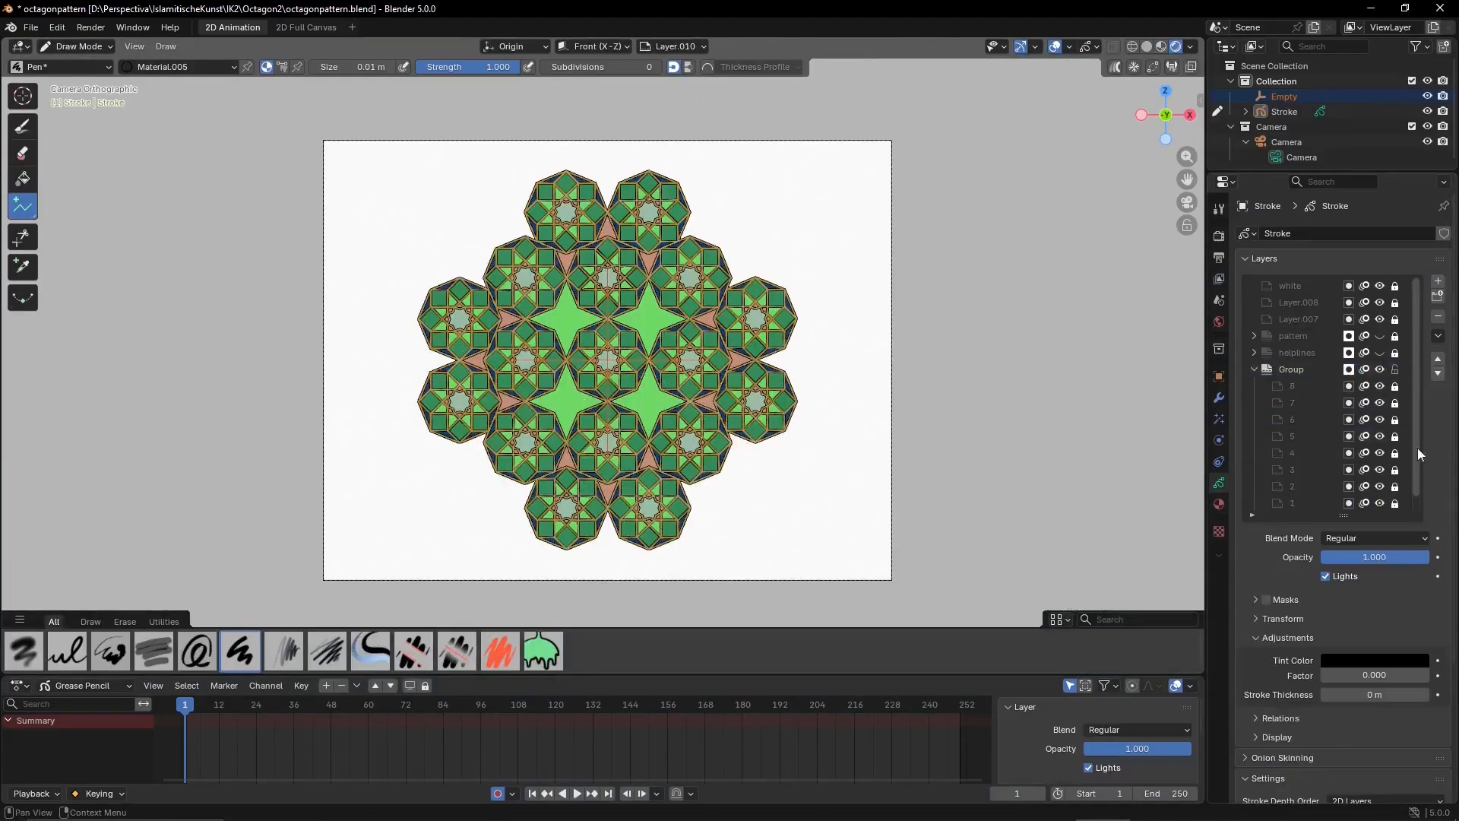
pyautogui.click(1292, 502)
pyautogui.click(1219, 504)
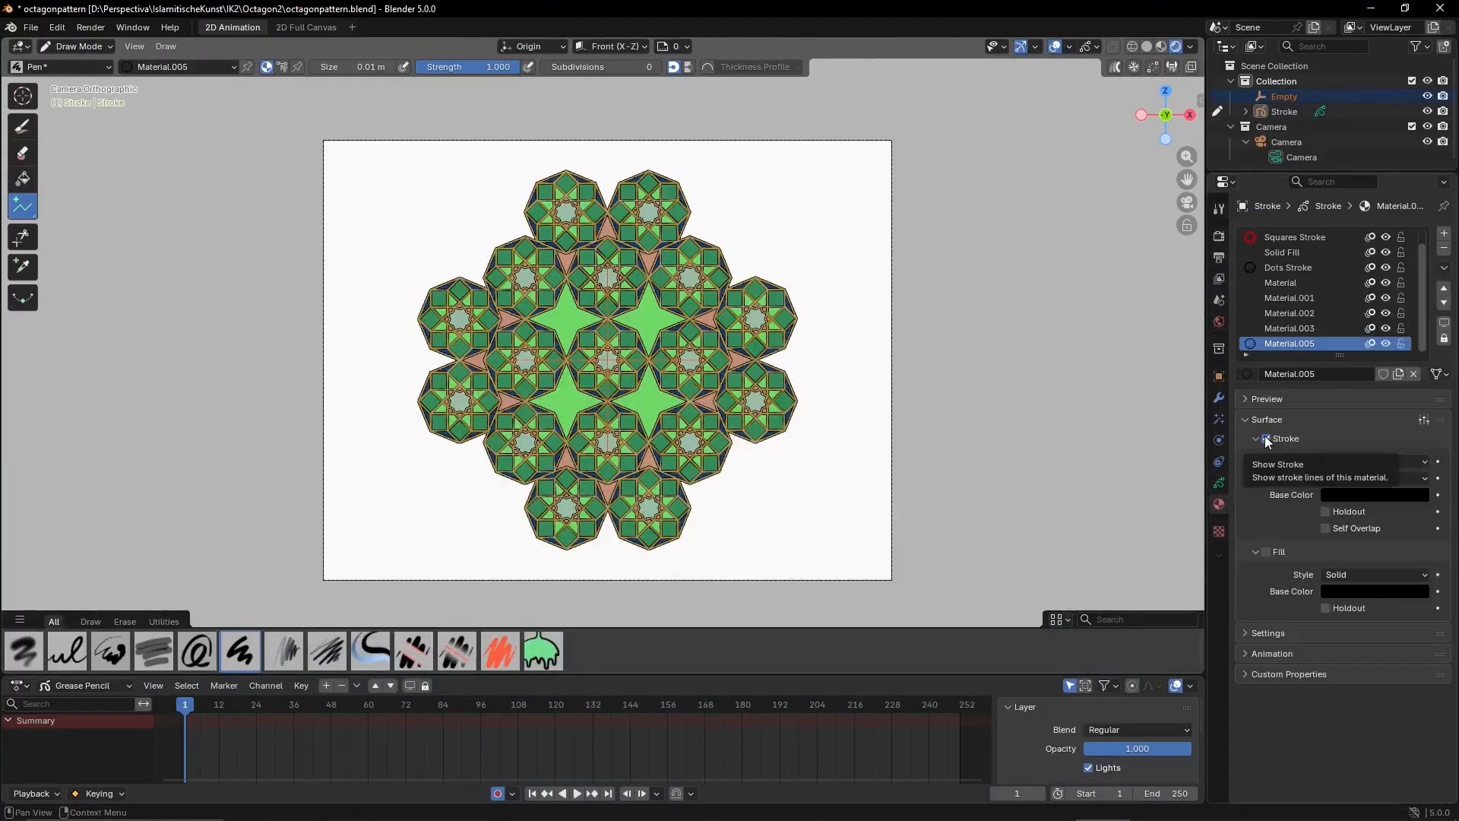
pyautogui.click(1443, 248)
pyautogui.click(1443, 233)
# Rename the new material bg, turn its stroke off and turn its fill on
pyautogui.doubleClick(1310, 345)
pyautogui.write('blac')
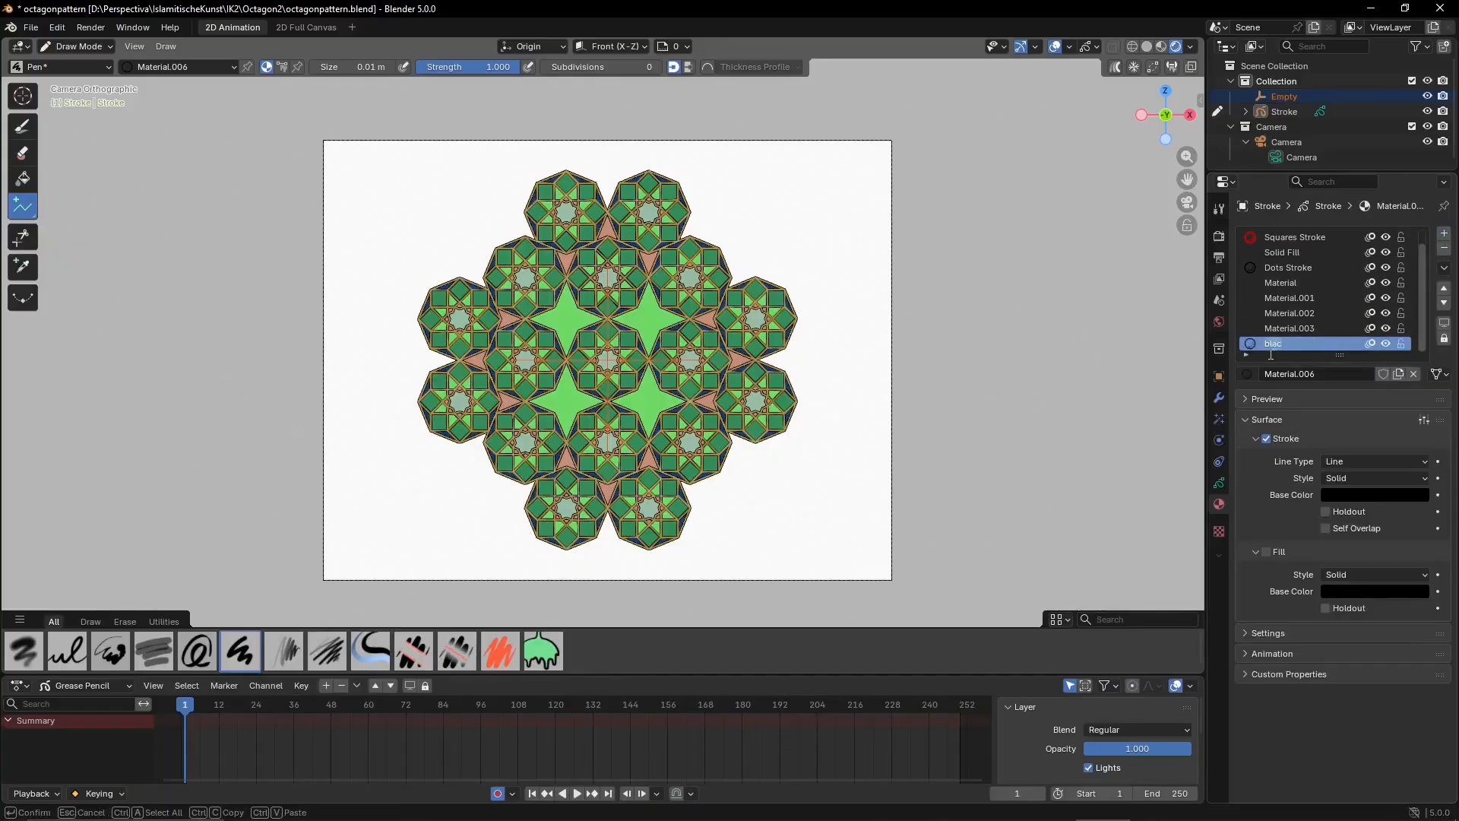
pyautogui.press('BackSpace')
pyautogui.press('BackSpace')
pyautogui.press('BackSpace')
pyautogui.press('BackSpace')
pyautogui.press('BackSpace')
pyautogui.write('bg')
pyautogui.press('Return')
pyautogui.click(1266, 439)
pyautogui.click(1265, 551)
# Draw a black filled square with the Box tool behind the whole pattern on layer 0
pyautogui.moveTo(22, 206); pyautogui.dragTo(81, 209)
pyautogui.keyDown('shift'); pyautogui.moveTo(407, 166); pyautogui.dragTo(810, 474); pyautogui.keyUp('shift')
pyautogui.press('Return')
# In Edit Mode, nudge the black background square about 0.02 m along X to centre it behind the pattern
pyautogui.click(106, 46)
pyautogui.click(81, 80)
pyautogui.click(563, 47)
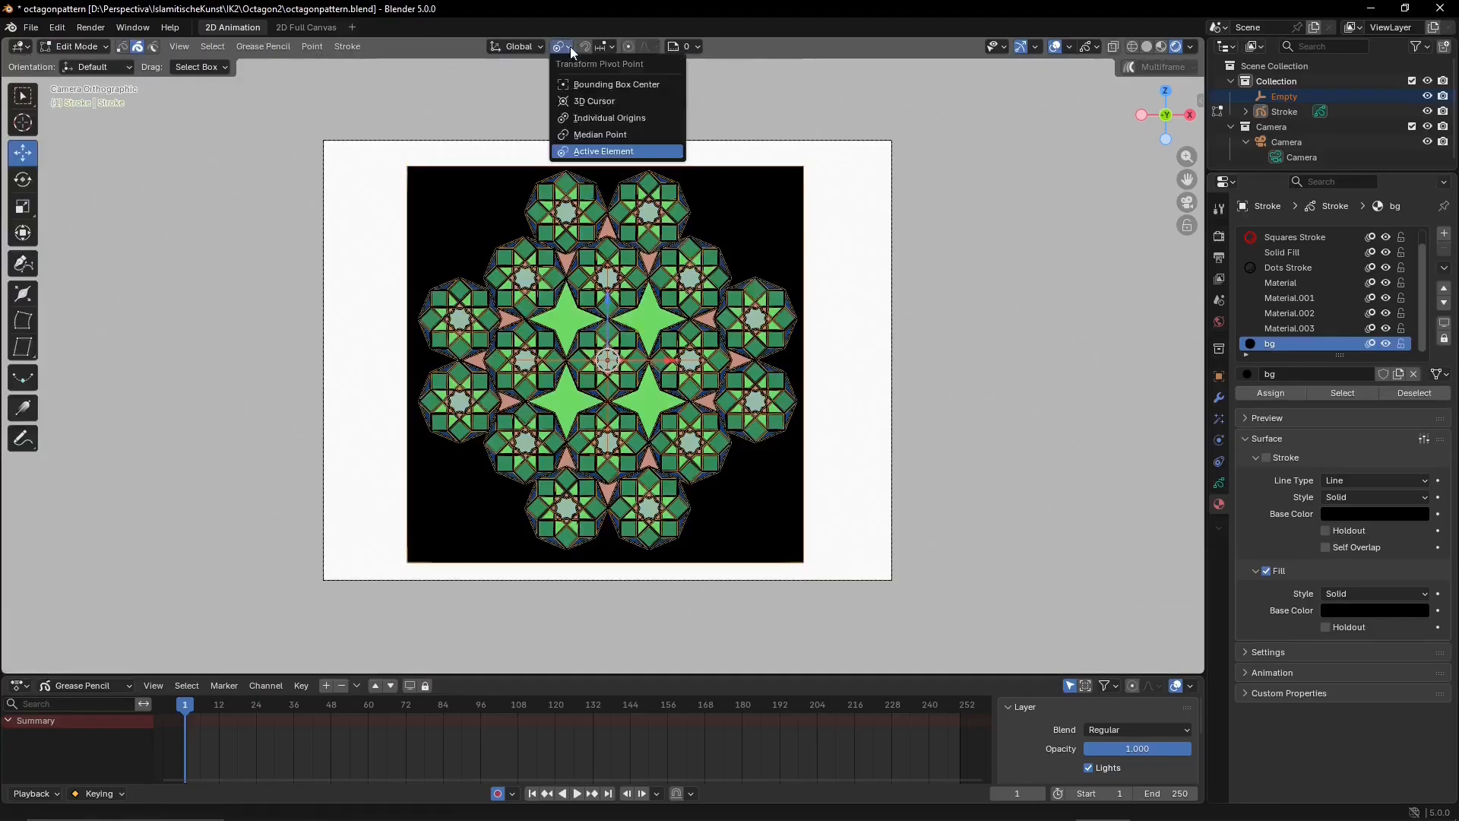
pyautogui.scroll(14, 645, 457)
pyautogui.moveTo(645, 458); pyautogui.dragTo(648, 457)
pyautogui.scroll(-12, 648, 458)
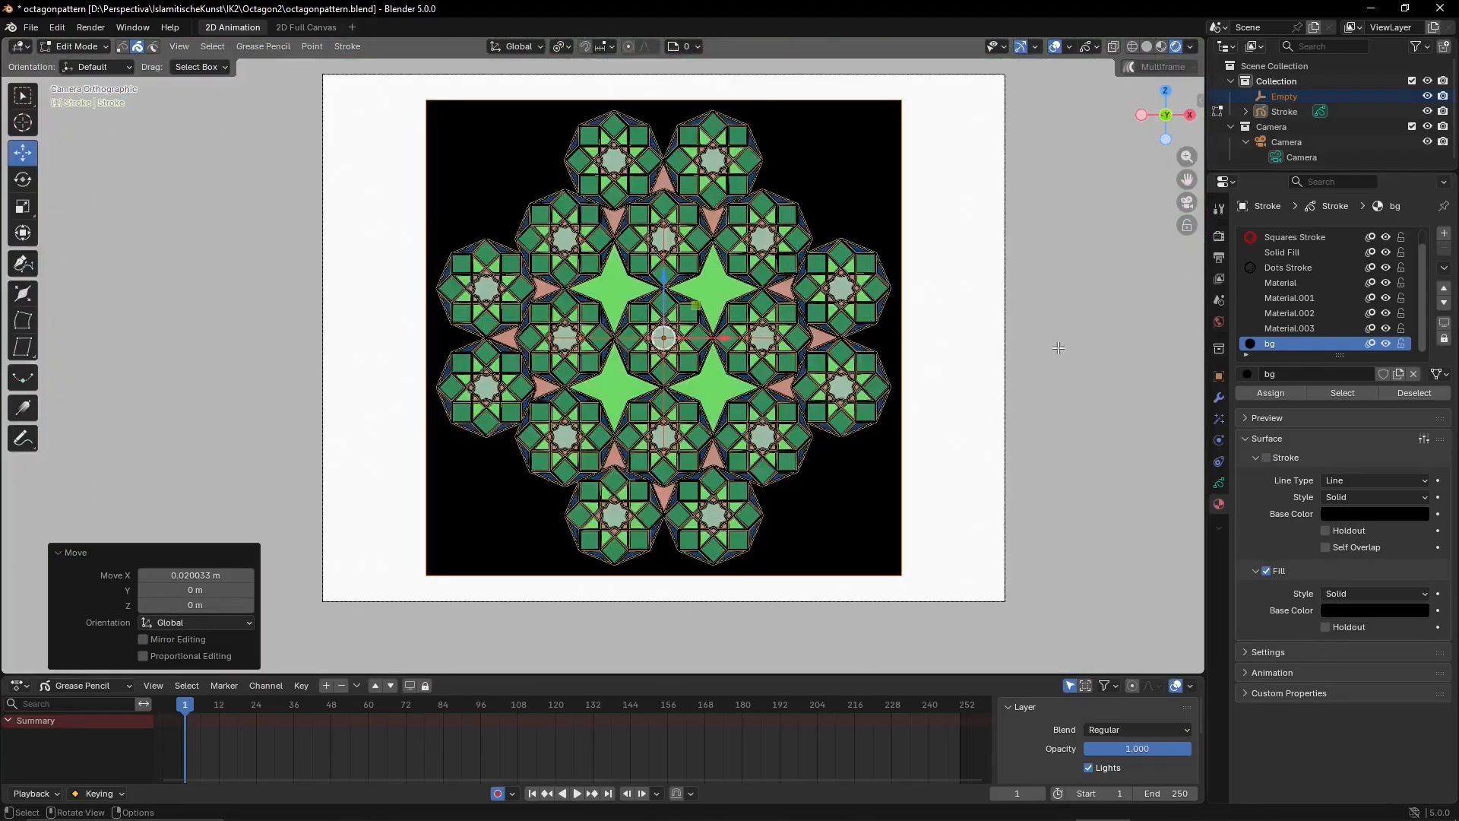
# Try a dark teal fill color for the bg material and darken it back to black
pyautogui.click(1376, 610)
pyautogui.click(1417, 437)
pyautogui.moveTo(1368, 452); pyautogui.dragTo(1312, 368)
pyautogui.click(1347, 352)
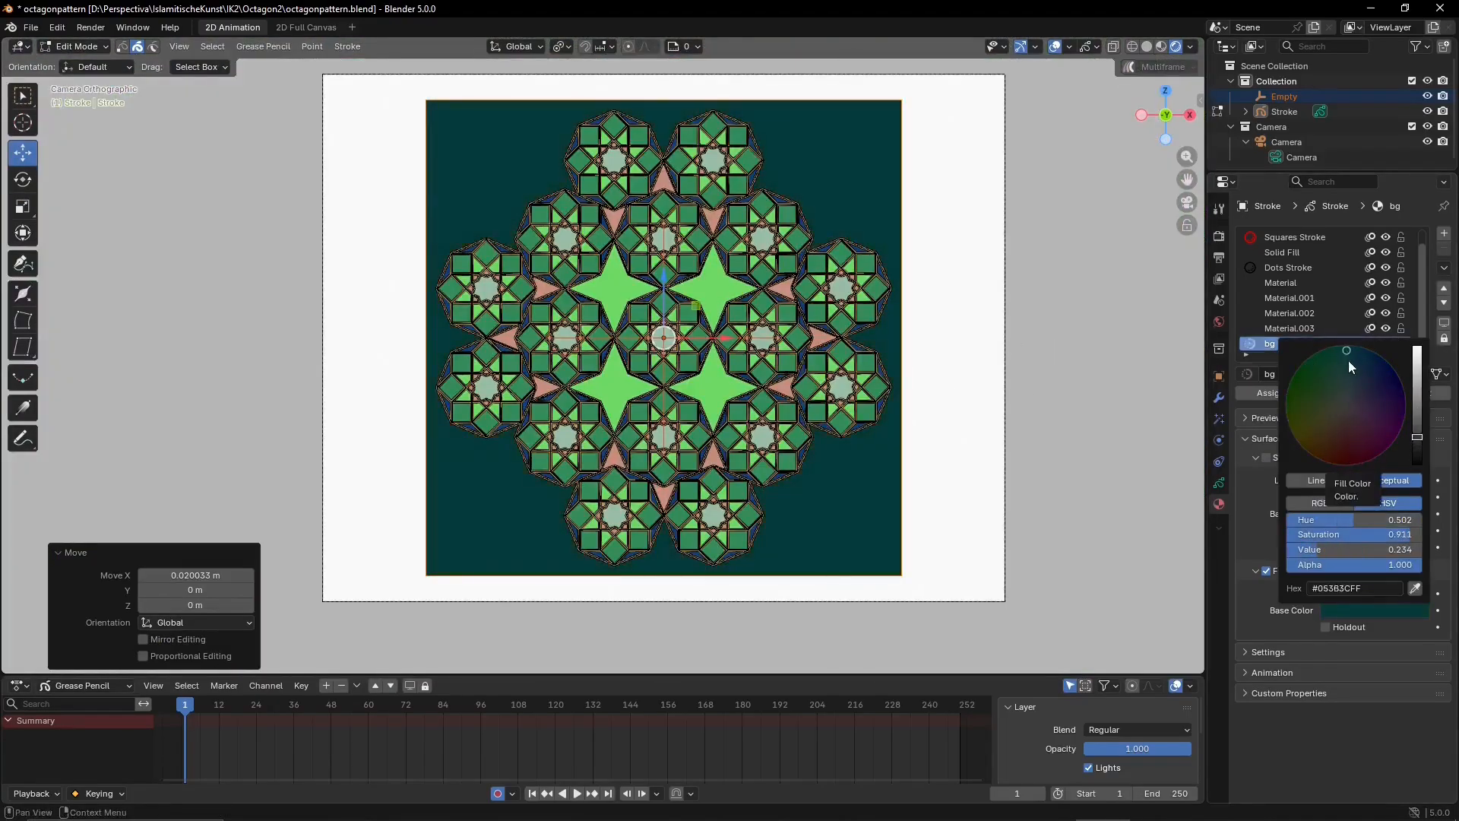
pyautogui.click(1305, 438)
pyautogui.moveTo(1417, 437); pyautogui.dragTo(1417, 463)
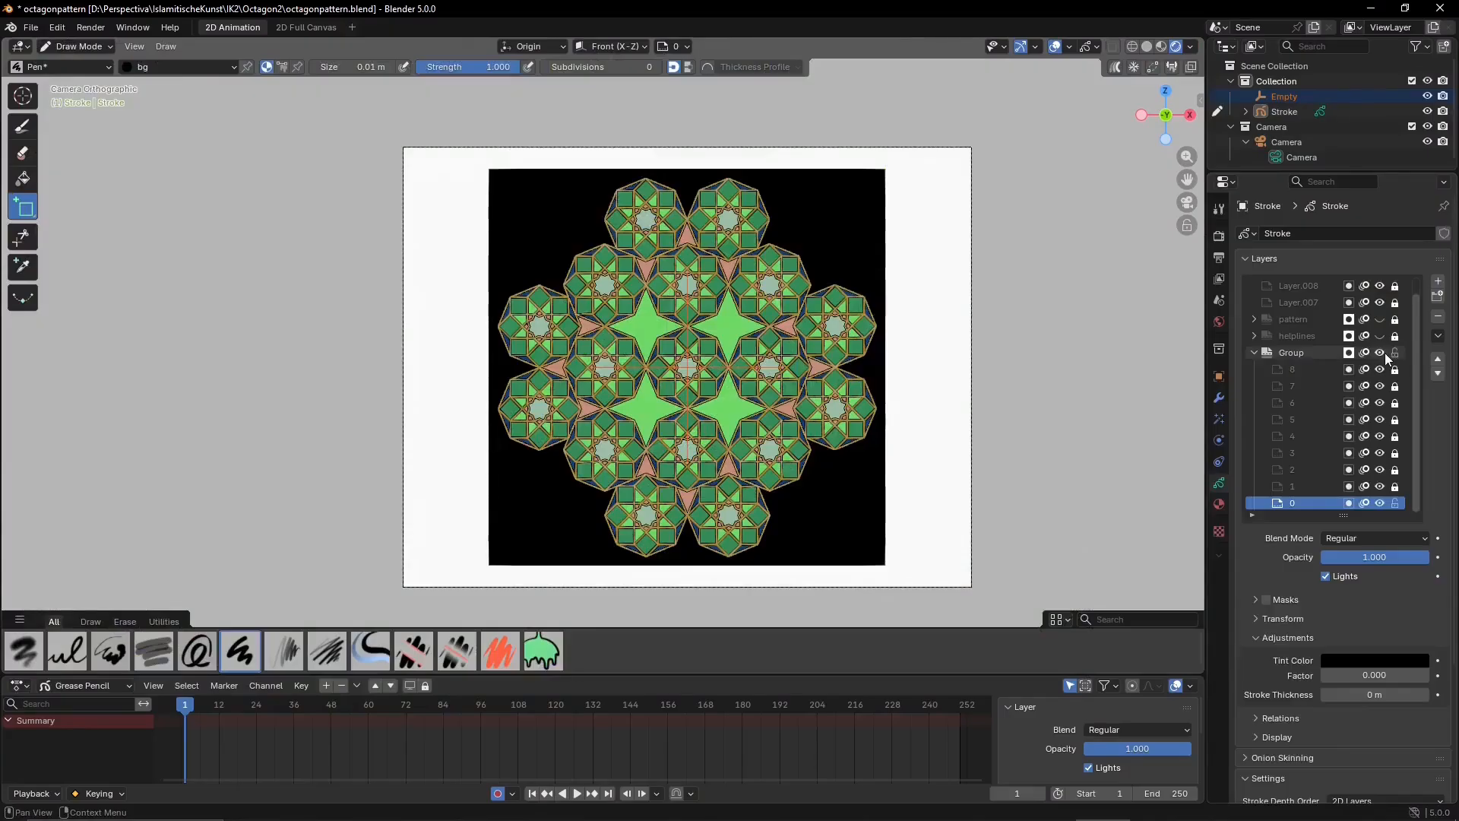
# Lock and hide the colored Group and hide the white line layer to isolate the outlines
pyautogui.click(1394, 354)
pyautogui.click(1377, 351)
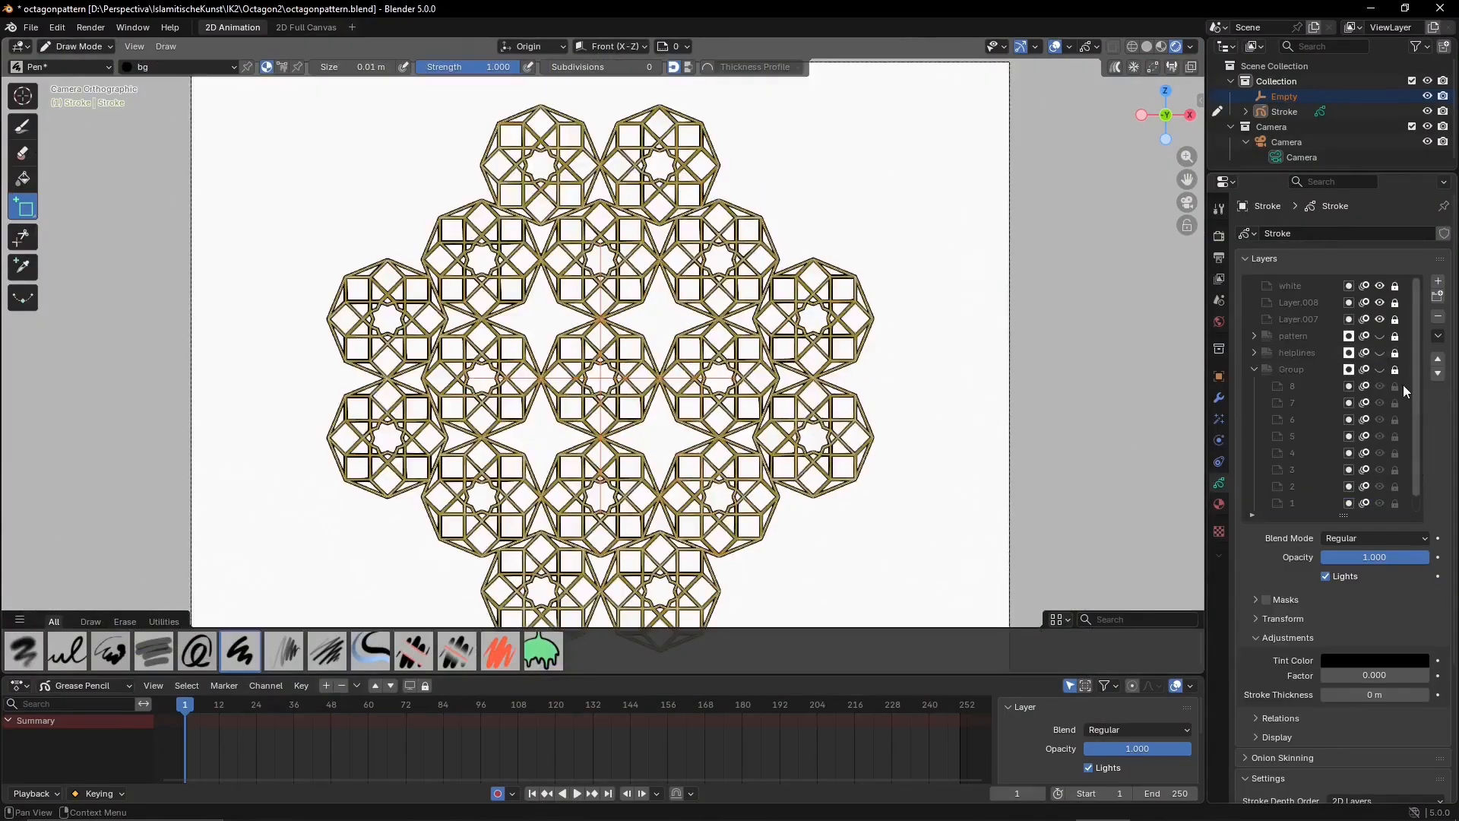
pyautogui.click(1379, 286)
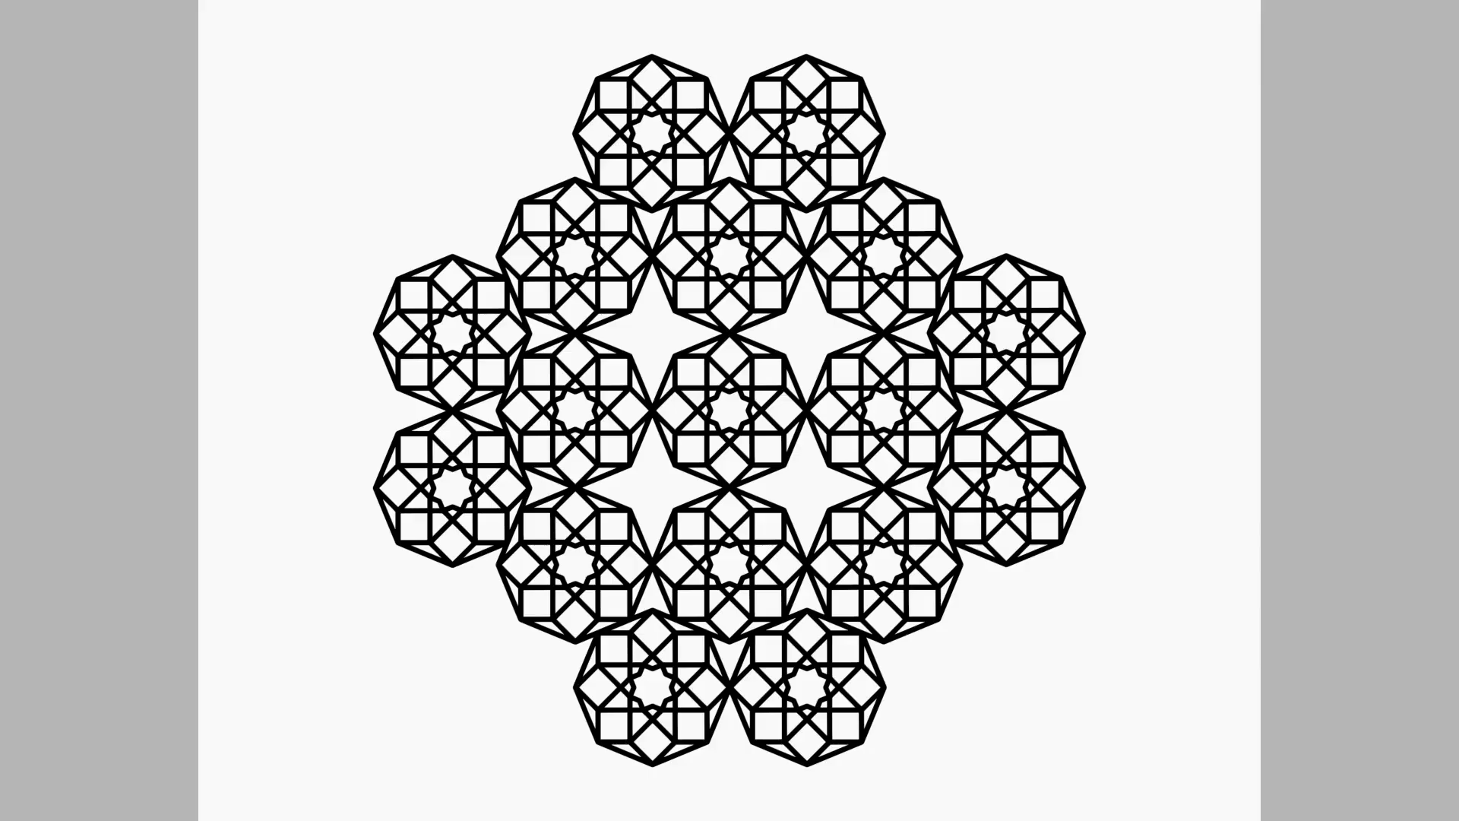
# Switch to Object Mode and bring up the available export formats
pyautogui.click(104, 49)
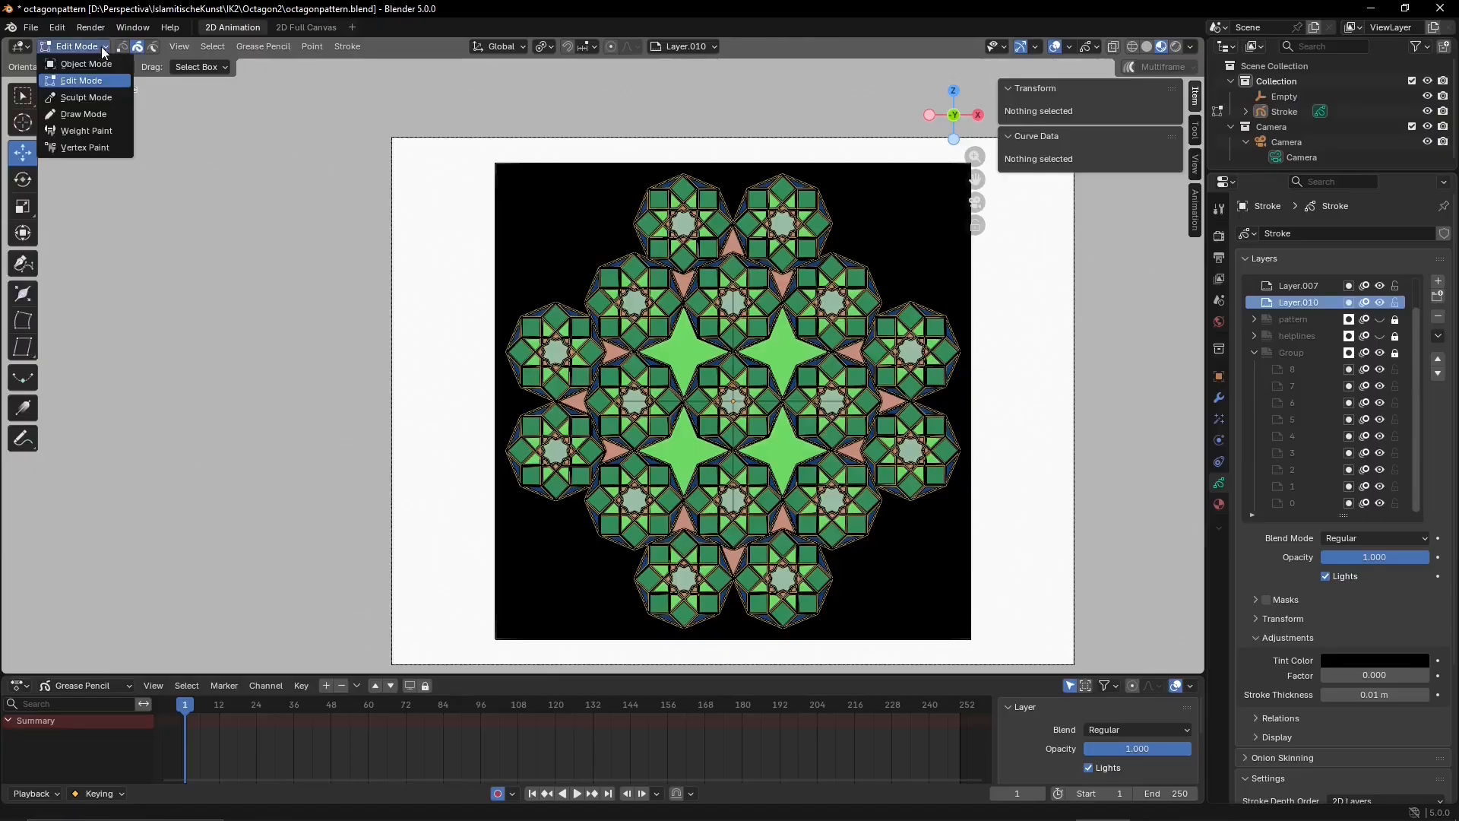
pyautogui.click(101, 64)
pyautogui.click(31, 28)
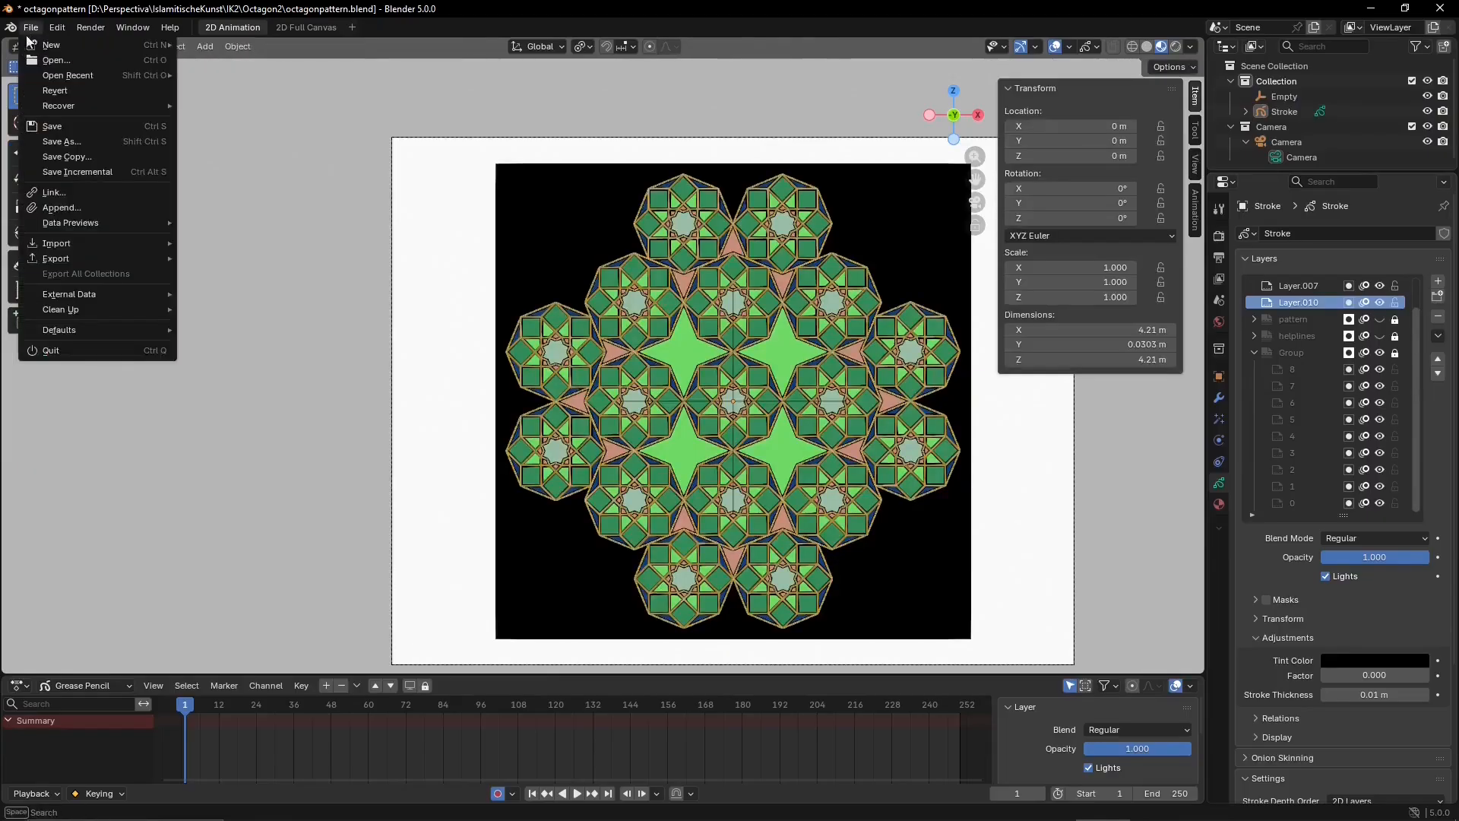
pyautogui.moveTo(45, 241)
pyautogui.moveTo(61, 316)
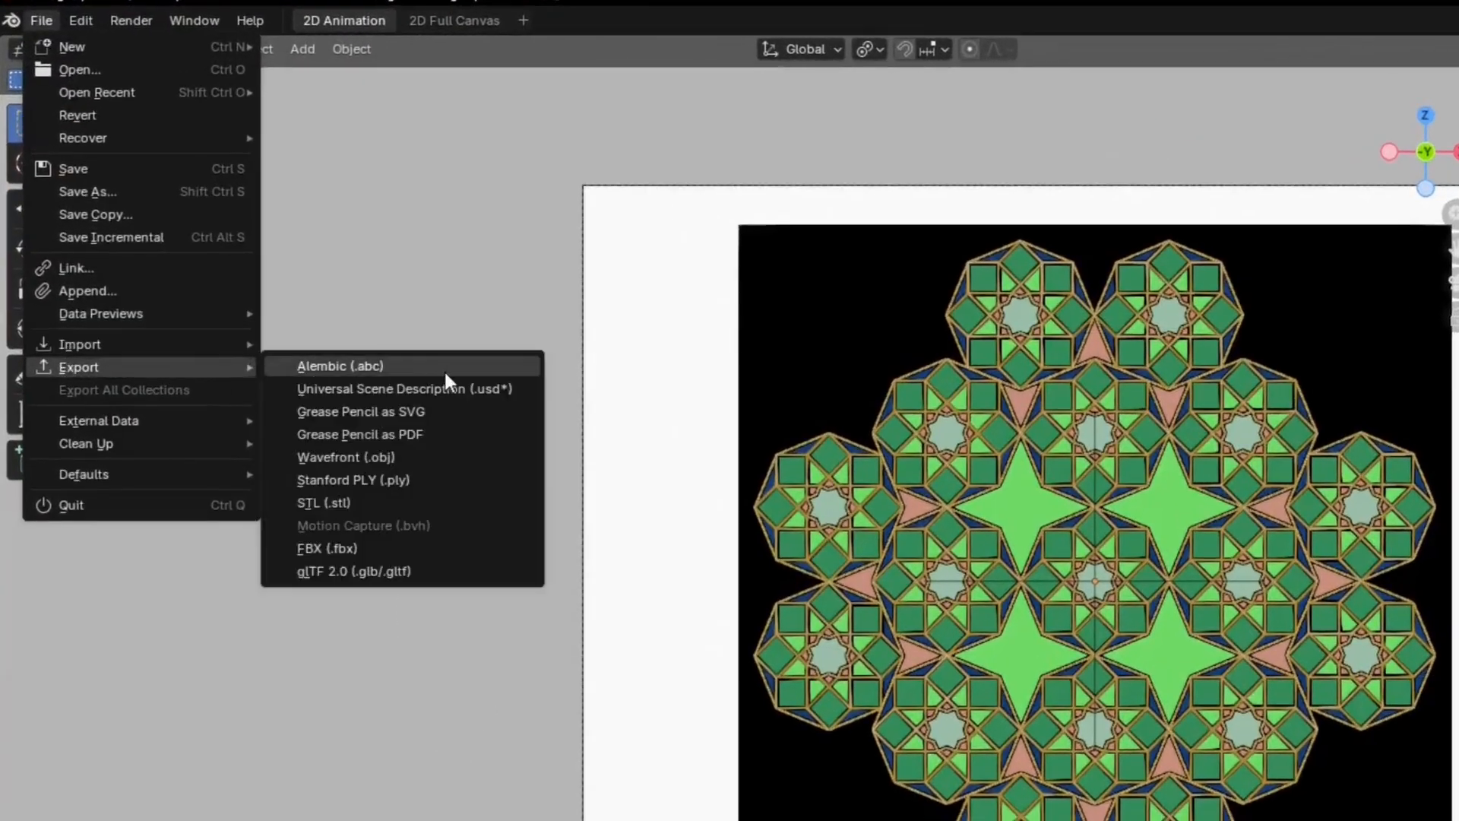